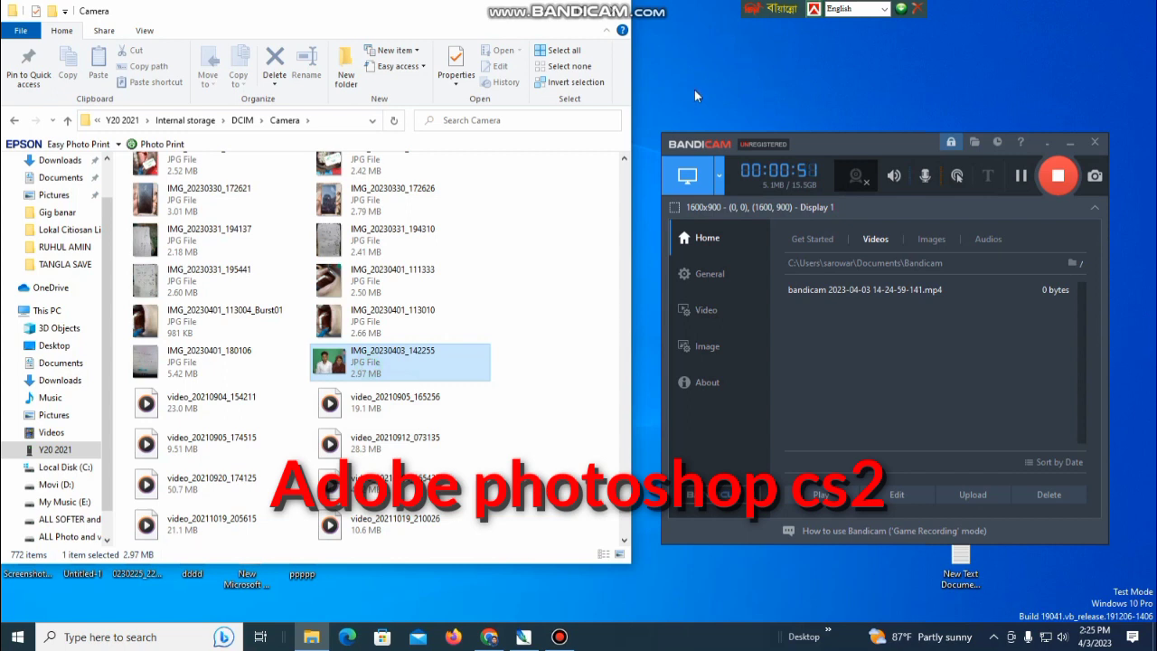
# Paste the copied photo IMG_20230403_142255.jpg onto the desktop and close the Camera folder window.
pyautogui.click(695, 89)
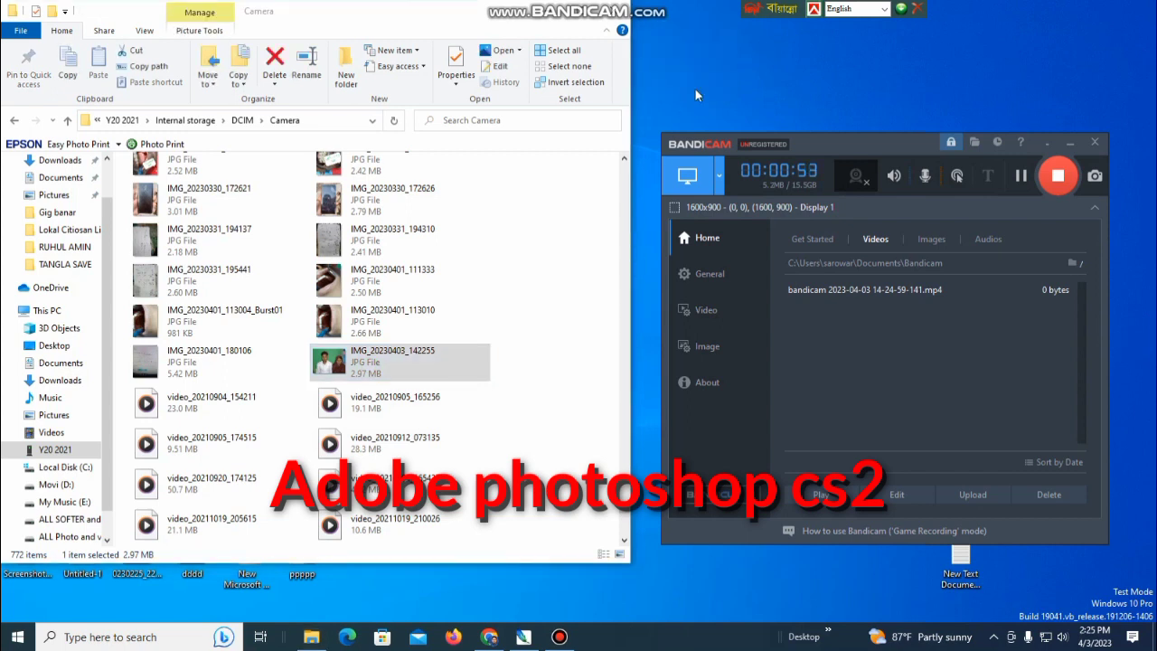
pyautogui.hotkey('ctrl', 'v')
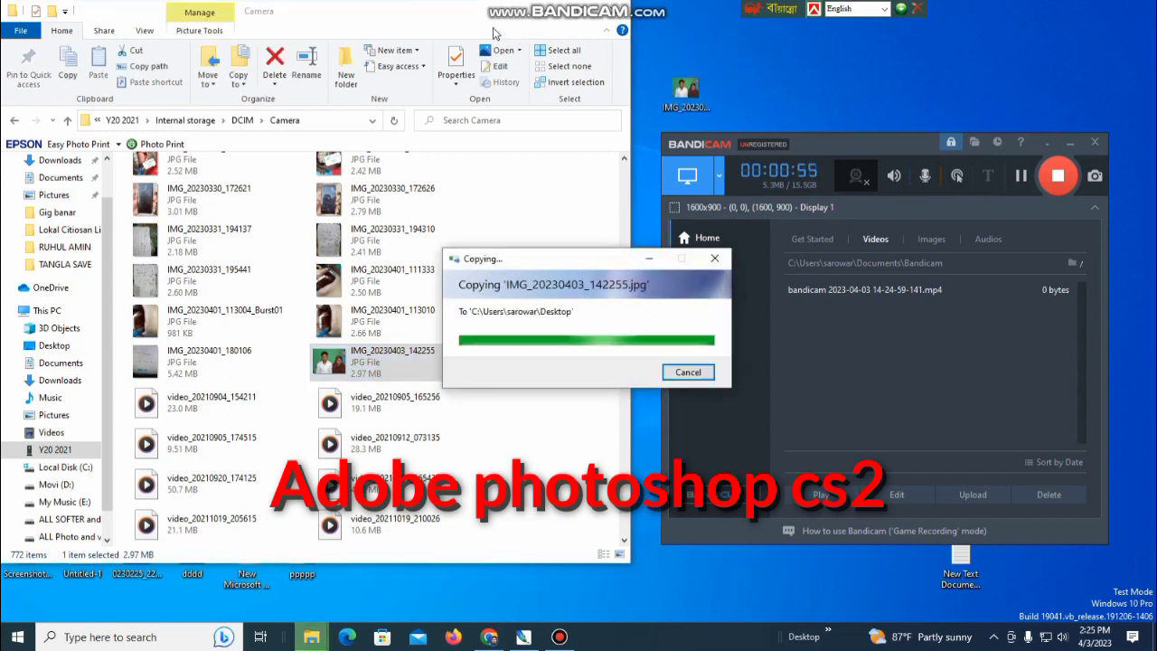
pyautogui.click(615, 9)
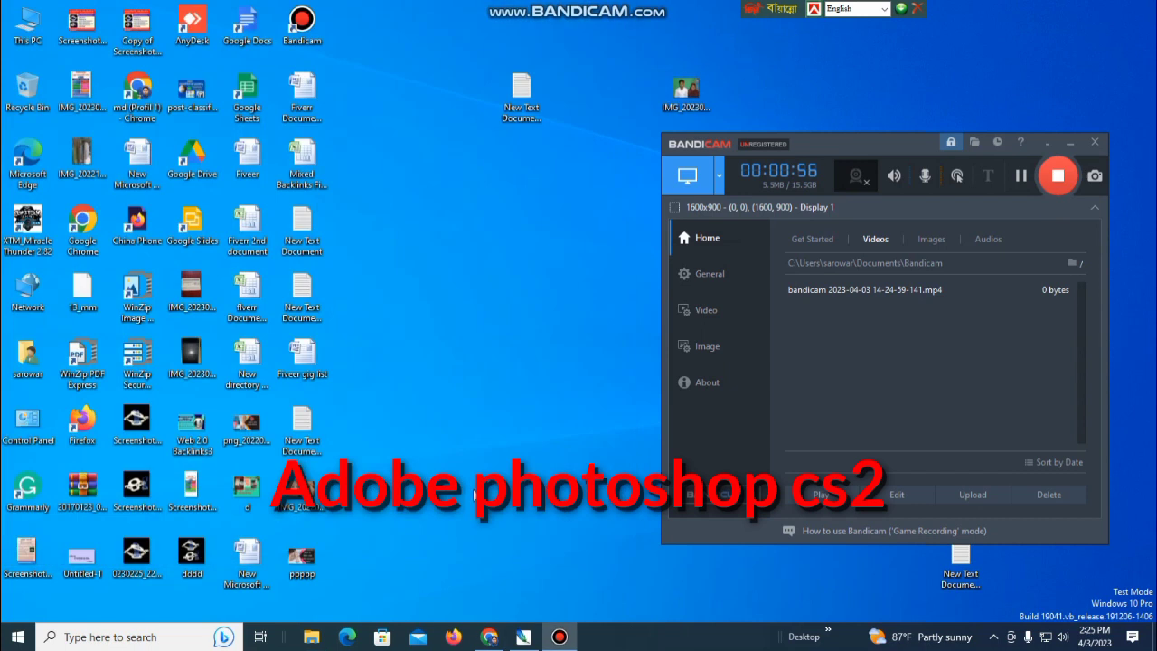
# Switch to Photoshop, open IMG_20230403_142255.jpg from the desktop and maximize the application and image windows.
pyautogui.click(523, 637)
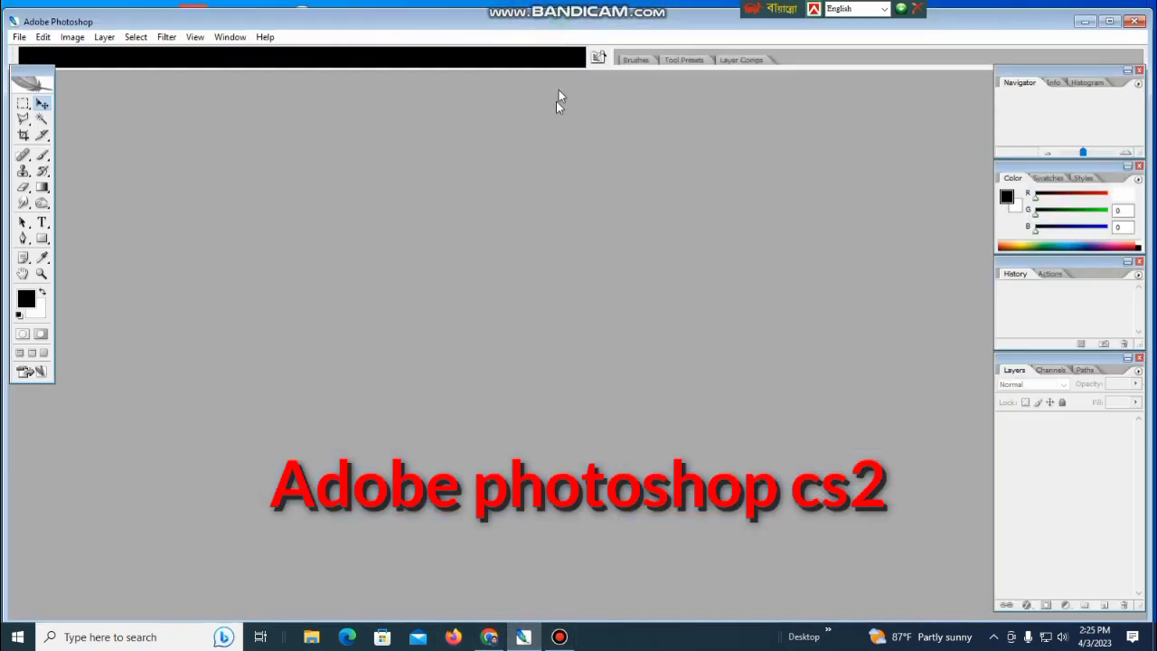
pyautogui.moveTo(686, 86); pyautogui.dragTo(689, 315)
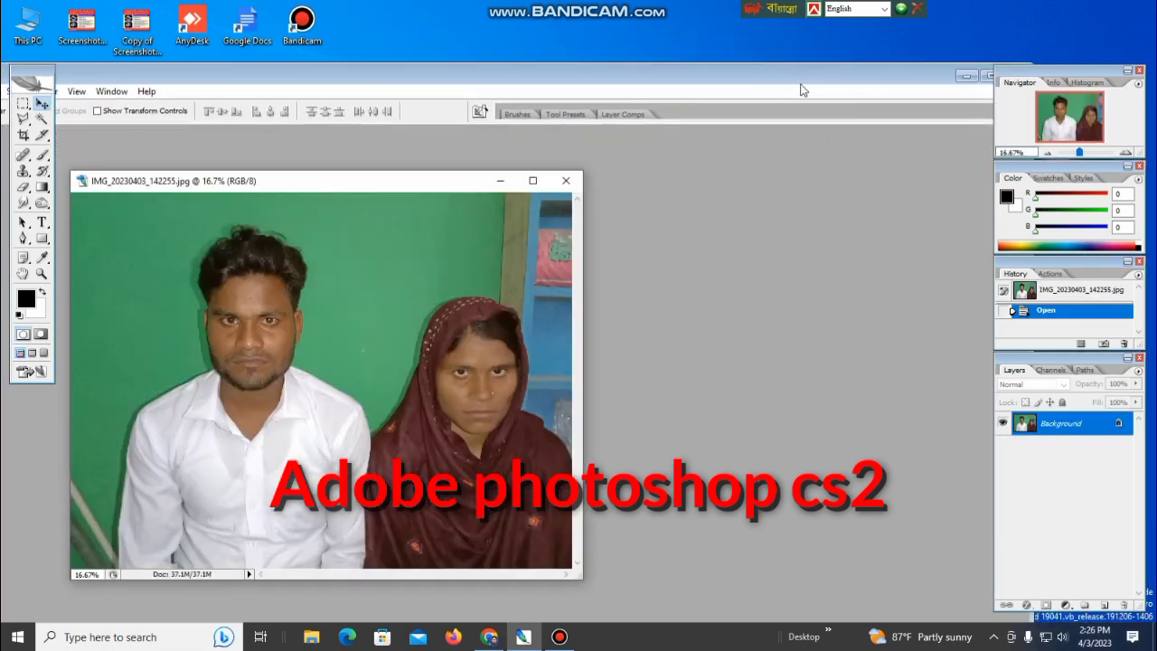
pyautogui.click(941, 76)
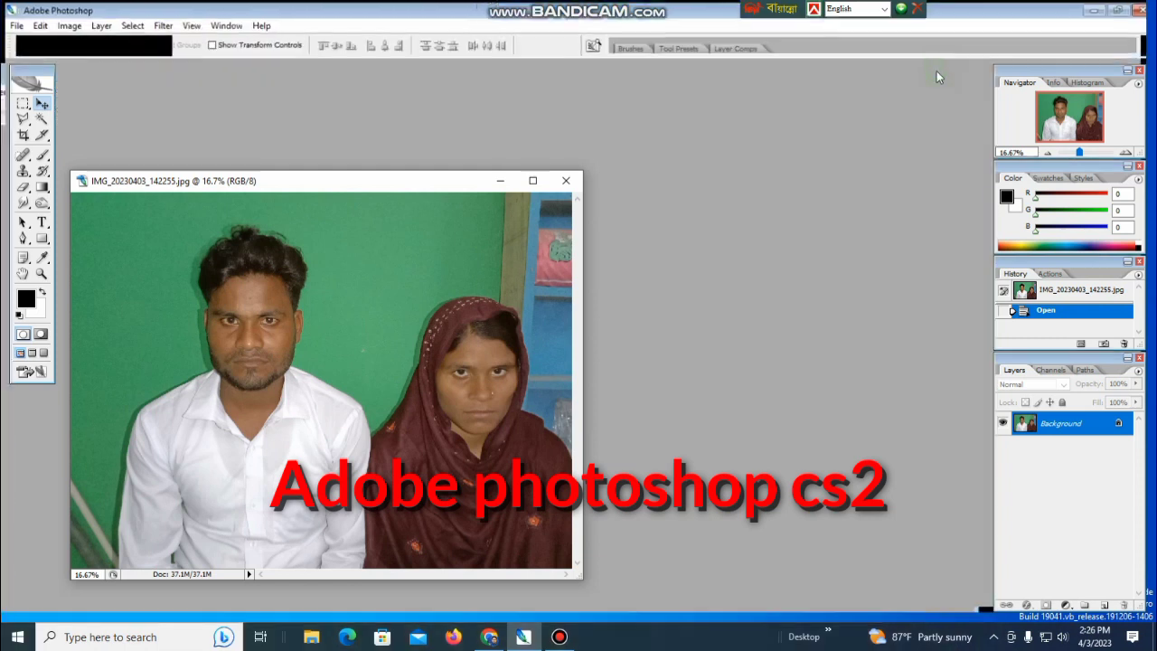
pyautogui.click(533, 181)
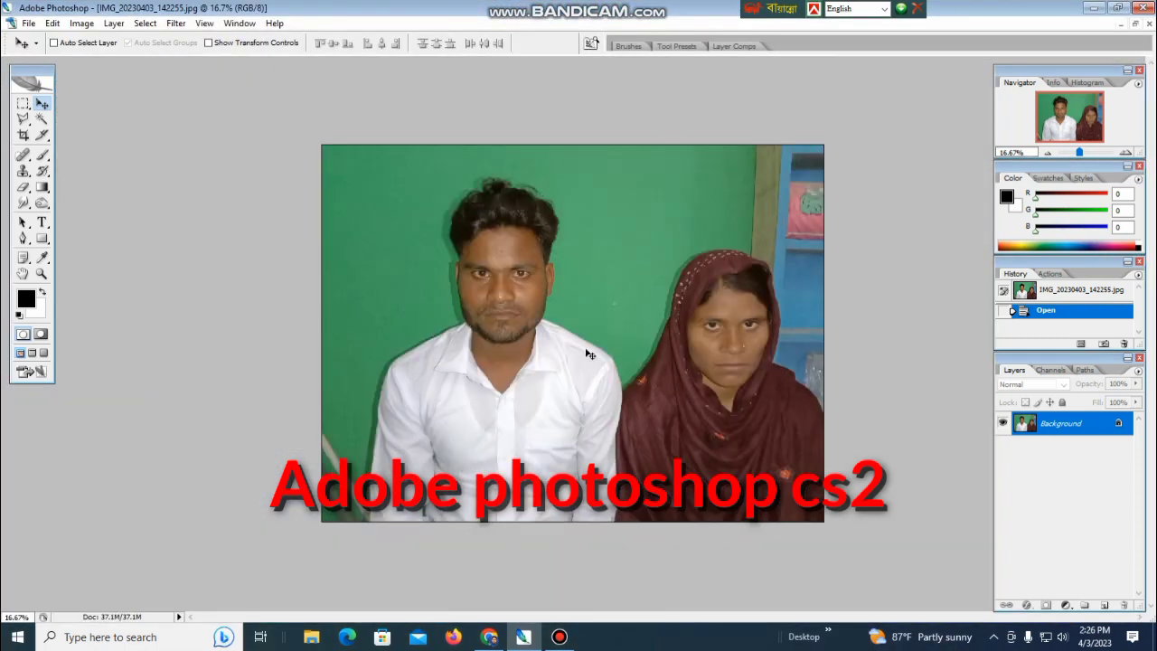
# Brighten the photo slightly by raising the midtones of the RGB curve with a Curves adjustment.
pyautogui.hotkey('ctrl', '+')
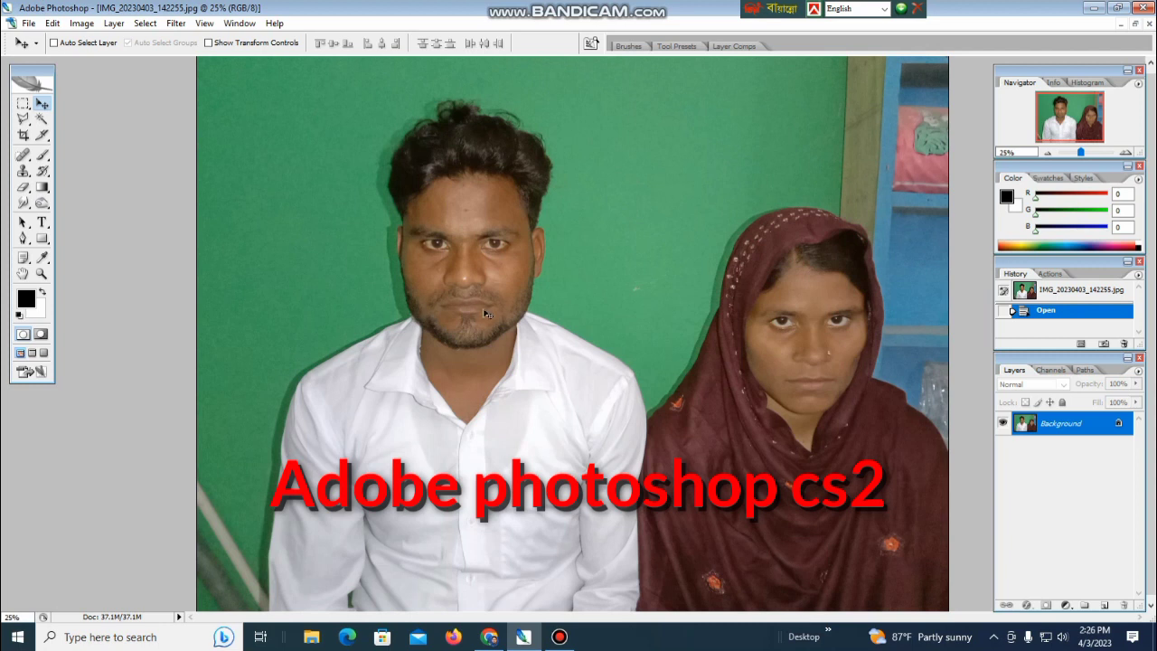
pyautogui.hotkey('ctrl', '-')
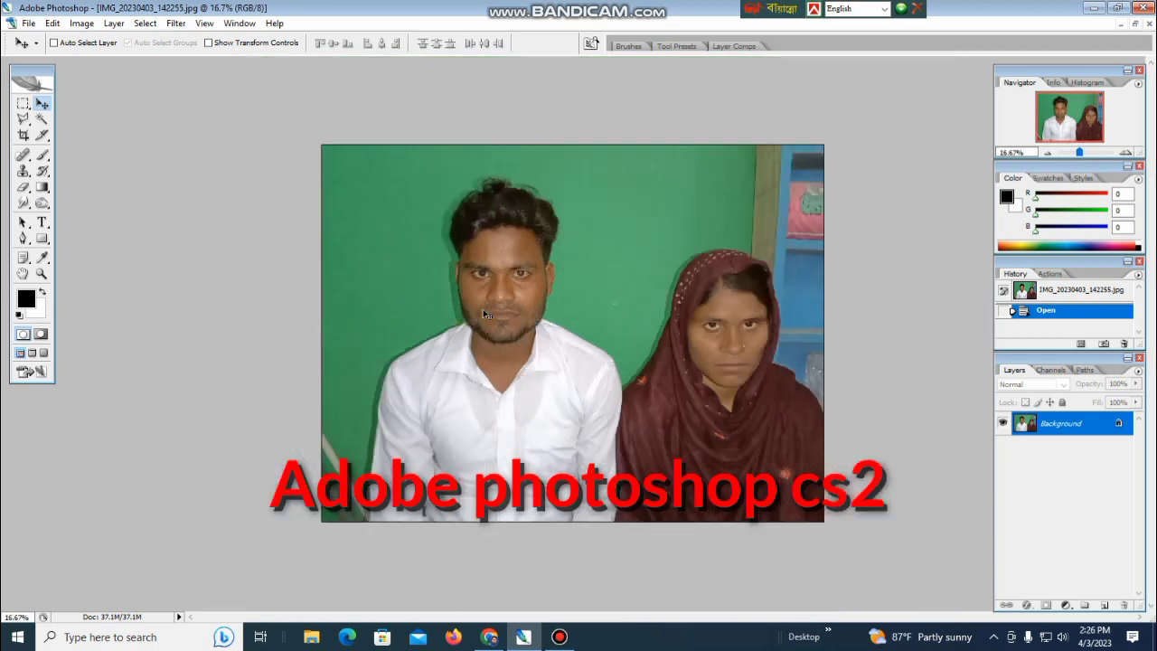
pyautogui.hotkey('ctrl', 'm')
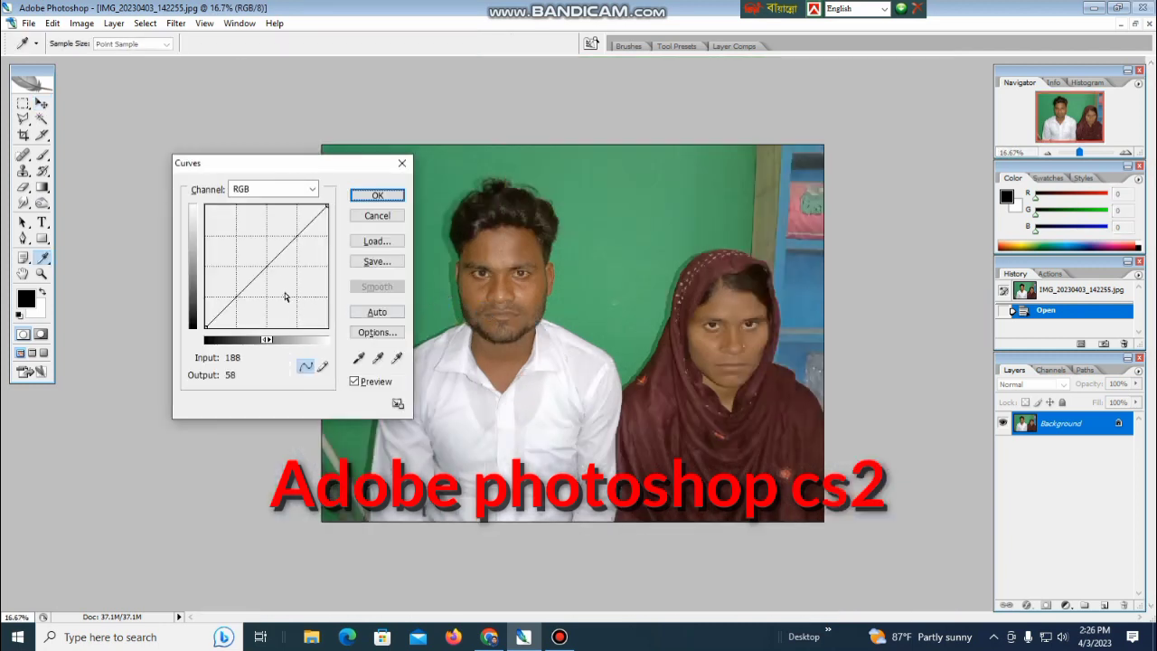
pyautogui.moveTo(269, 259); pyautogui.dragTo(264, 253)
pyautogui.click(376, 197)
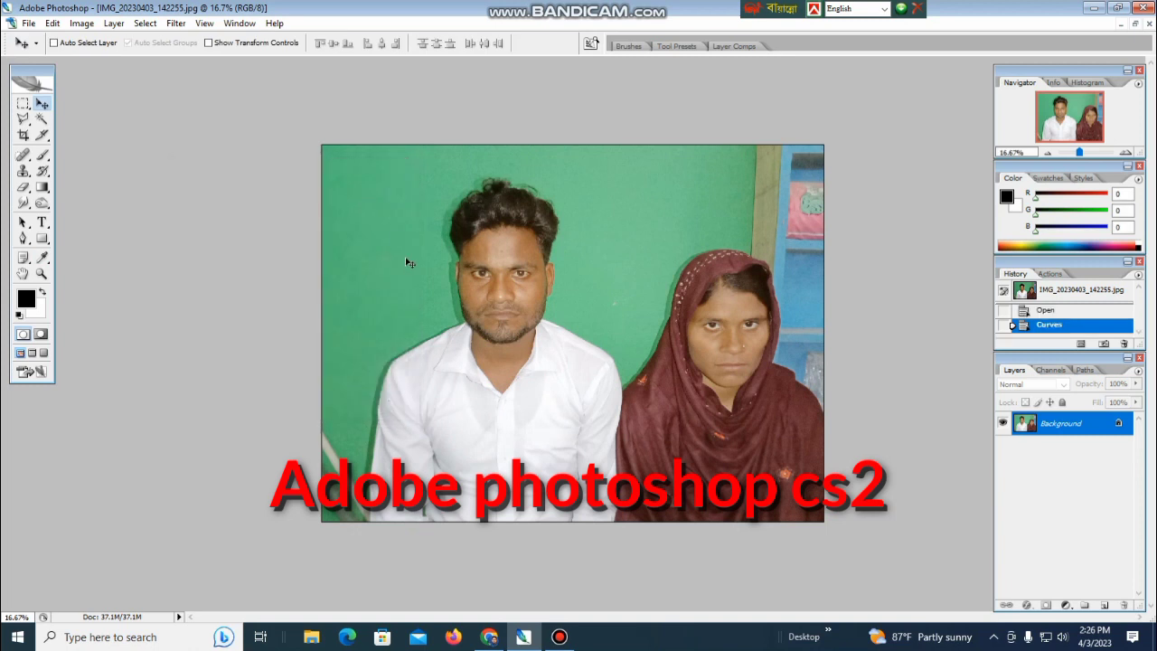
pyautogui.hotkey('ctrl', '+')
pyautogui.hotkey('ctrl', '+')
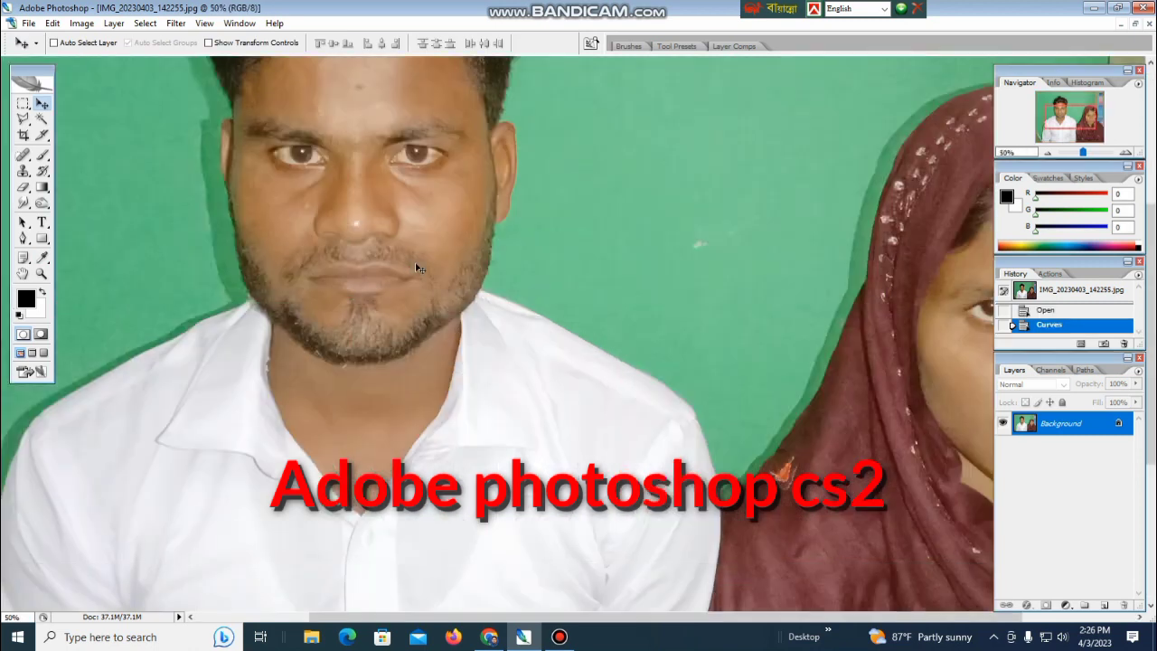
pyautogui.hotkey('ctrl', '-')
pyautogui.hotkey('ctrl', '-')
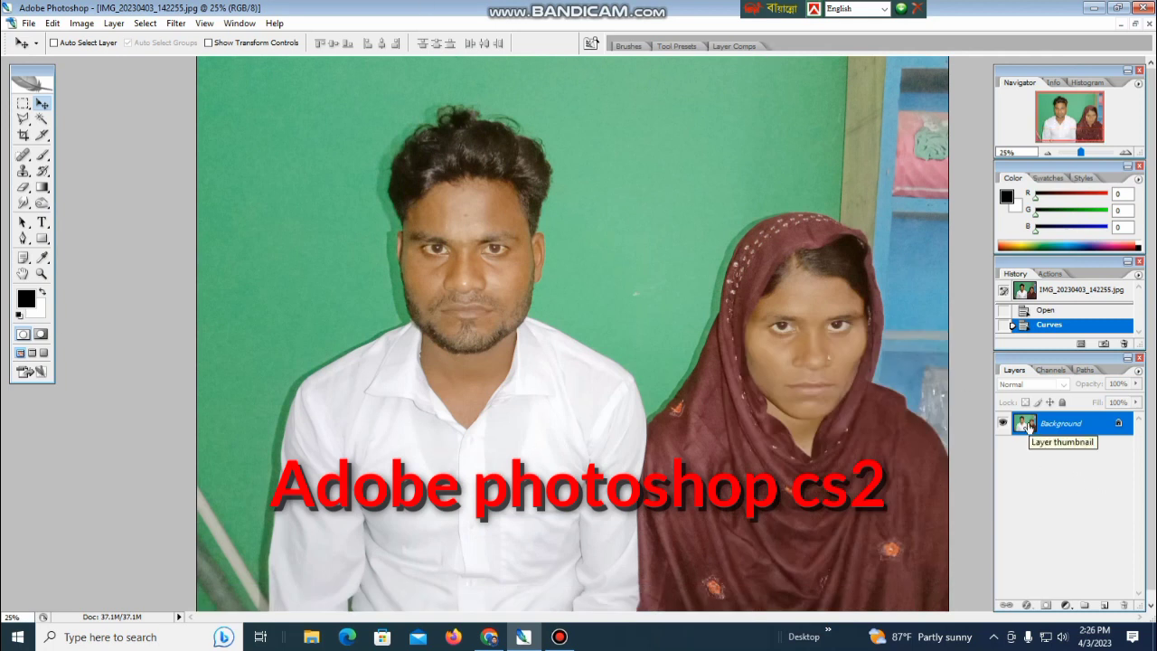
pyautogui.click(82, 24)
pyautogui.moveTo(104, 56)
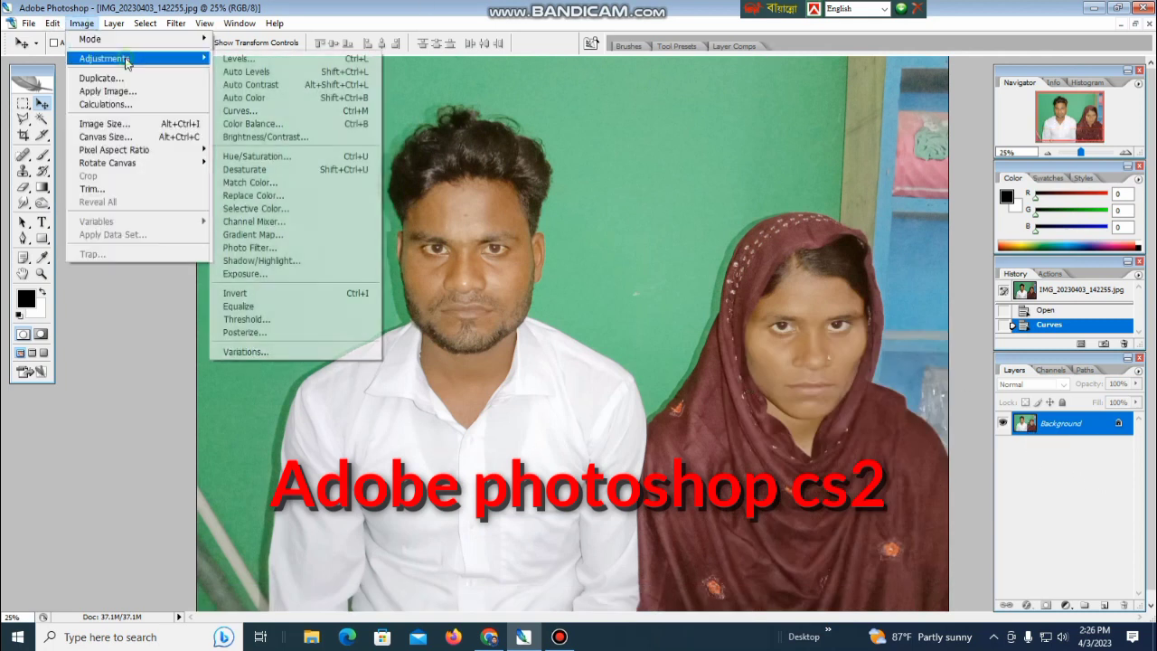
pyautogui.click(302, 136)
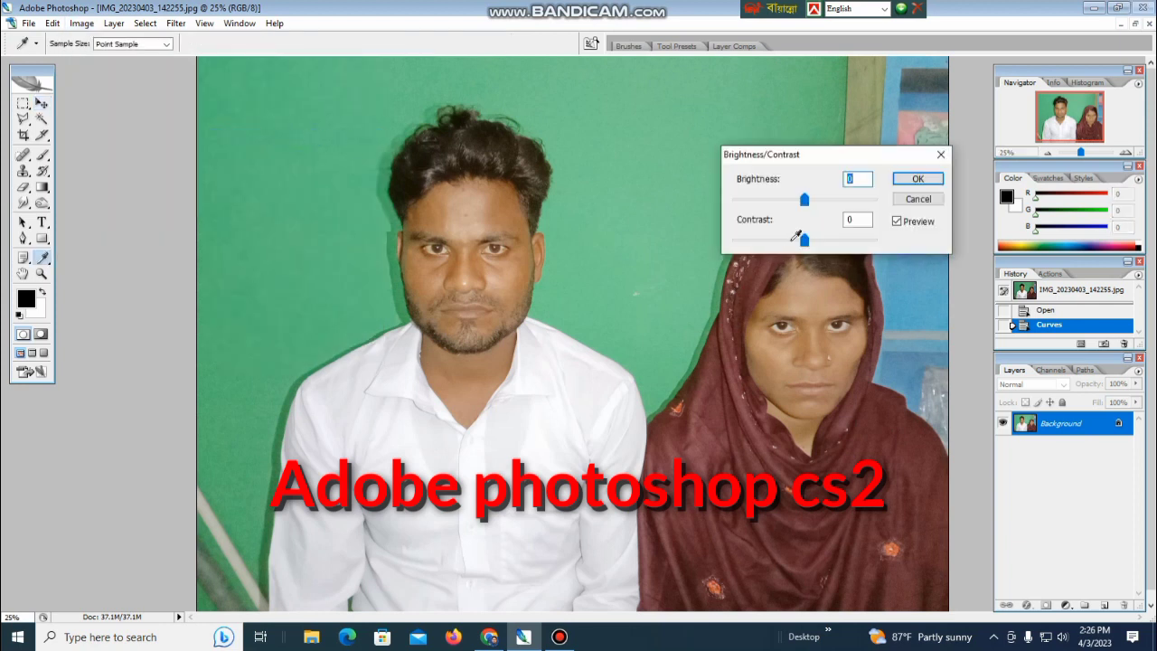
pyautogui.moveTo(805, 240); pyautogui.dragTo(817, 242)
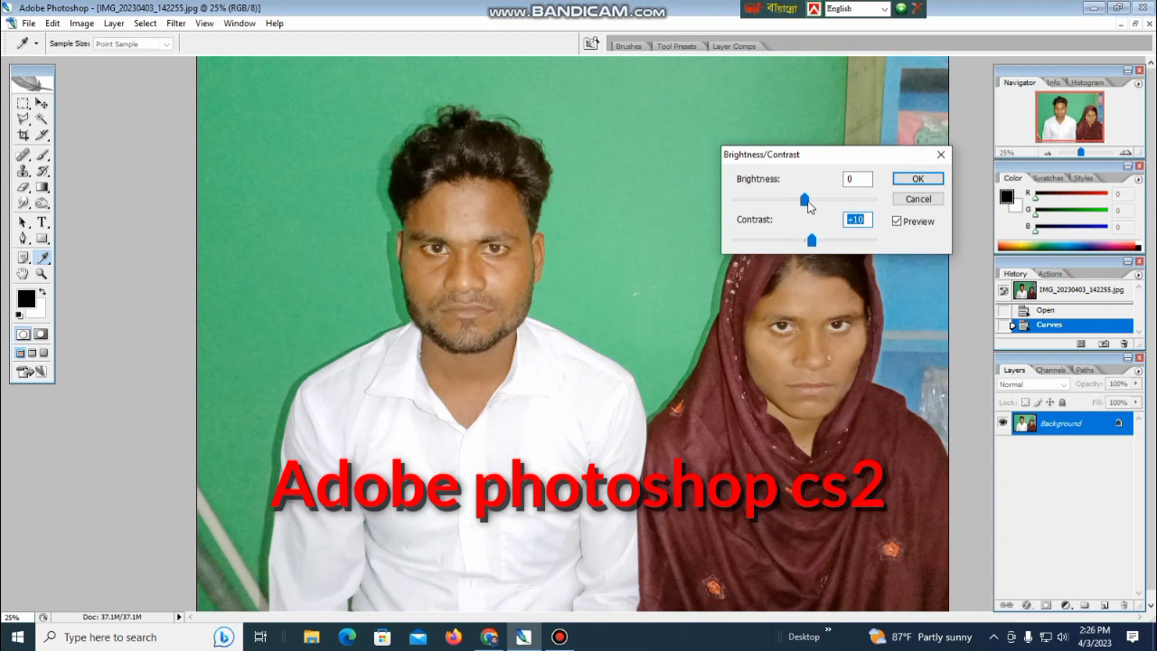
pyautogui.moveTo(809, 207); pyautogui.dragTo(811, 207)
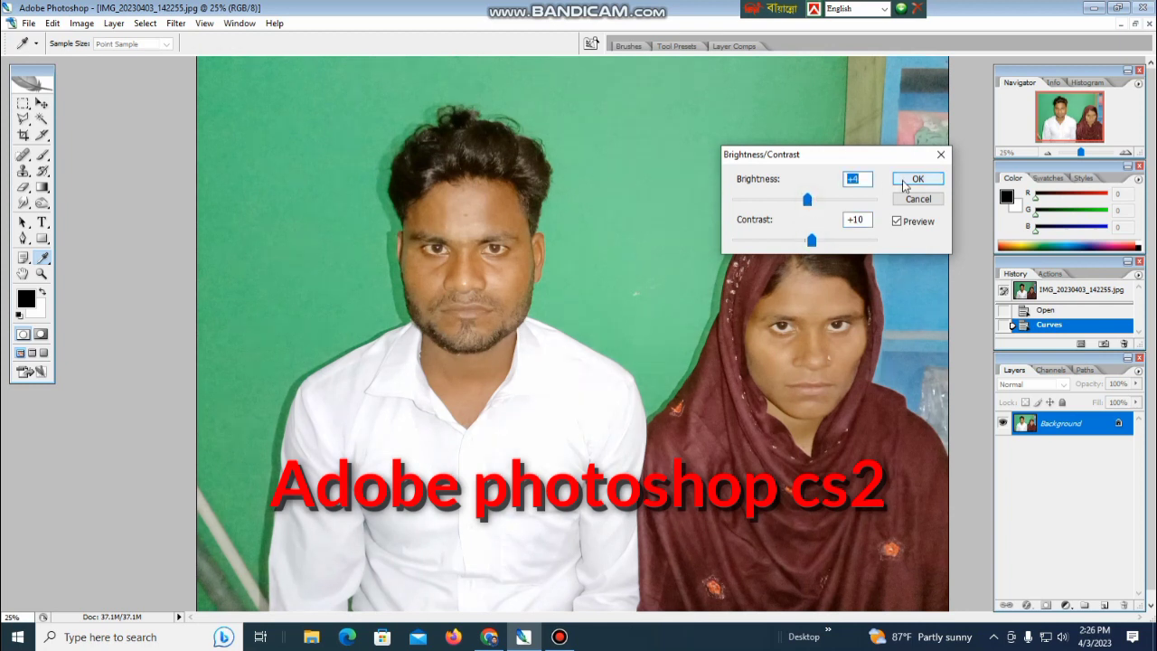
pyautogui.click(941, 156)
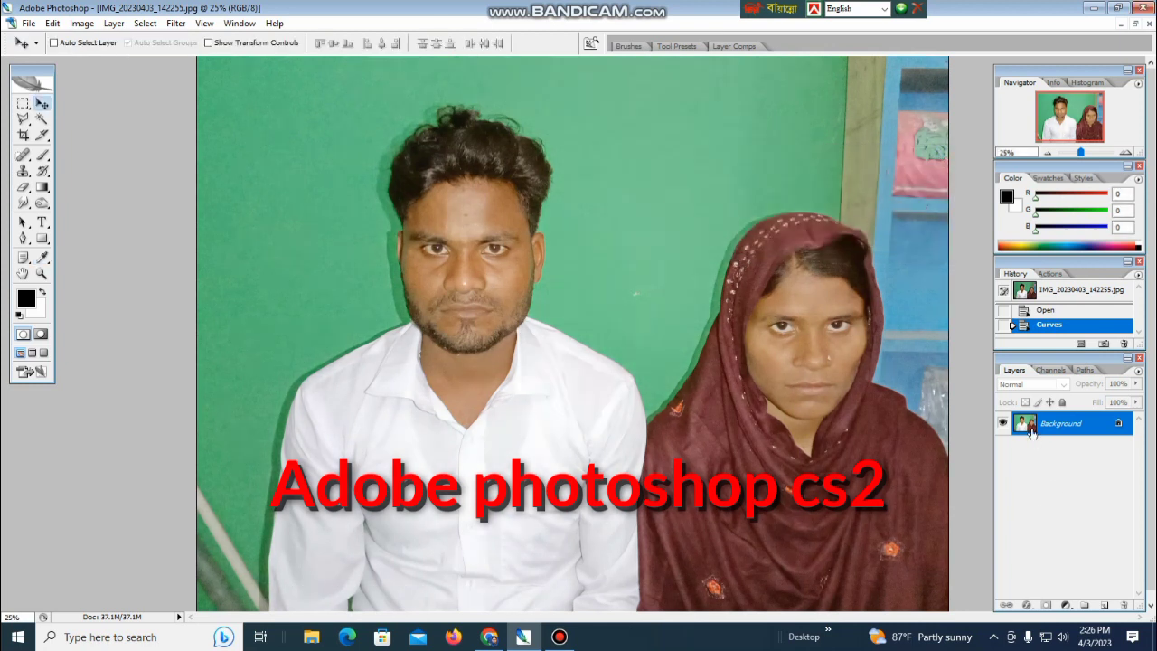
# Duplicate the Background layer and brighten the copy with Curves, mapping RGB input 138 to 145 and Blue input 134 to 143.
pyautogui.moveTo(1105, 604); pyautogui.dragTo(1105, 604)
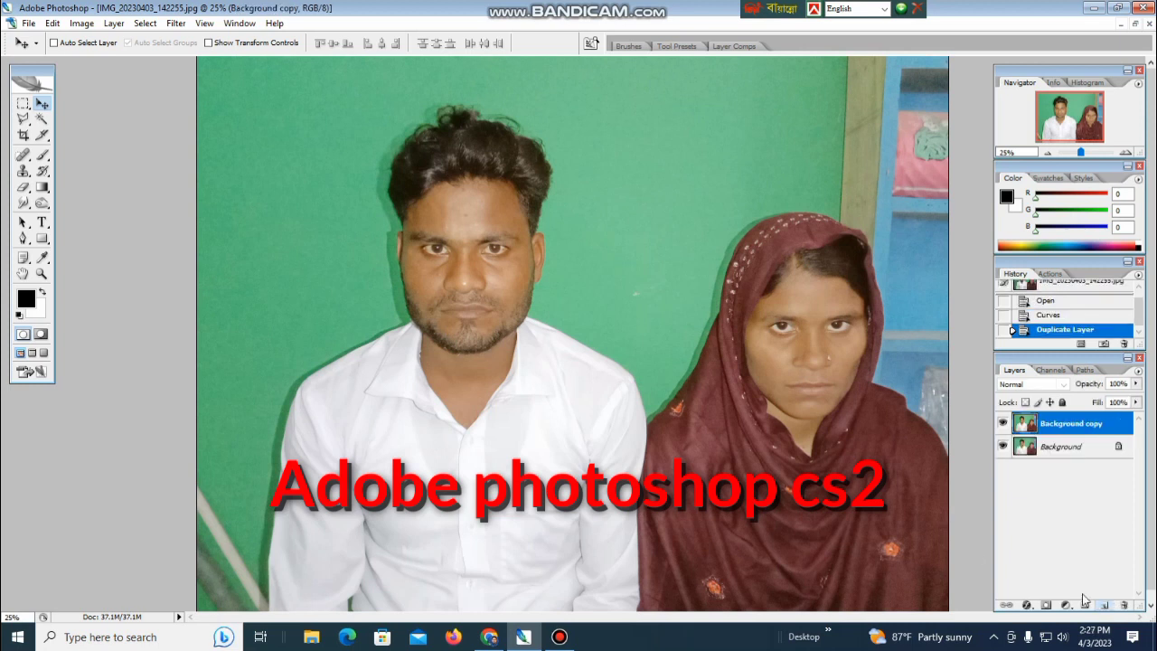
pyautogui.hotkey('ctrl', 'm')
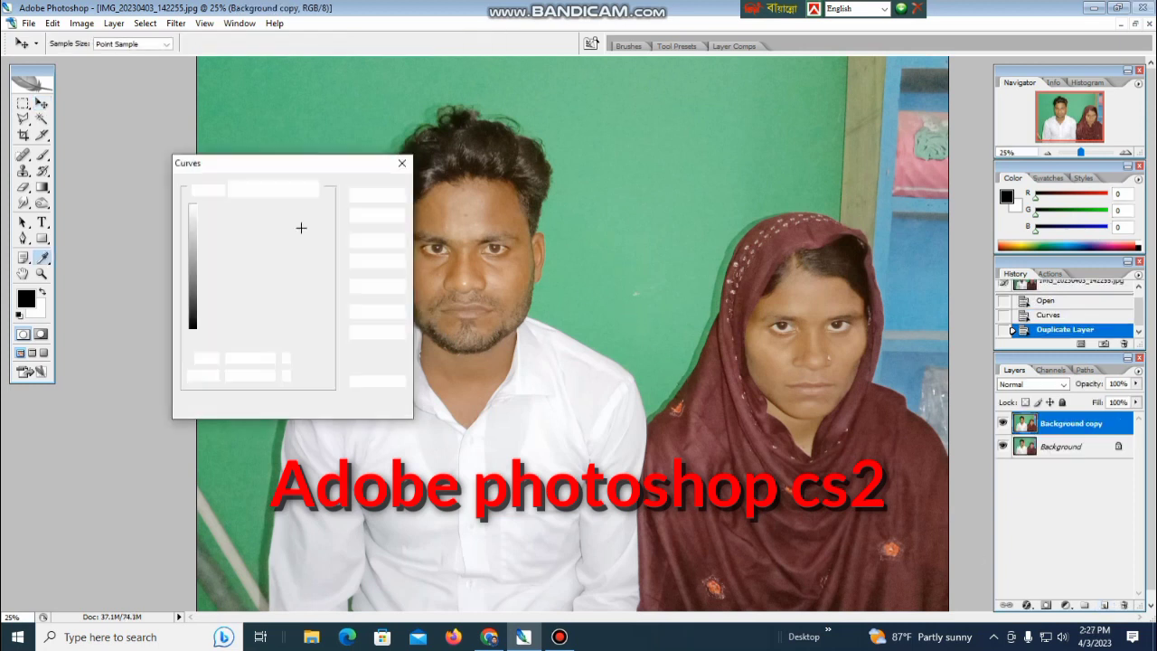
pyautogui.click(270, 258)
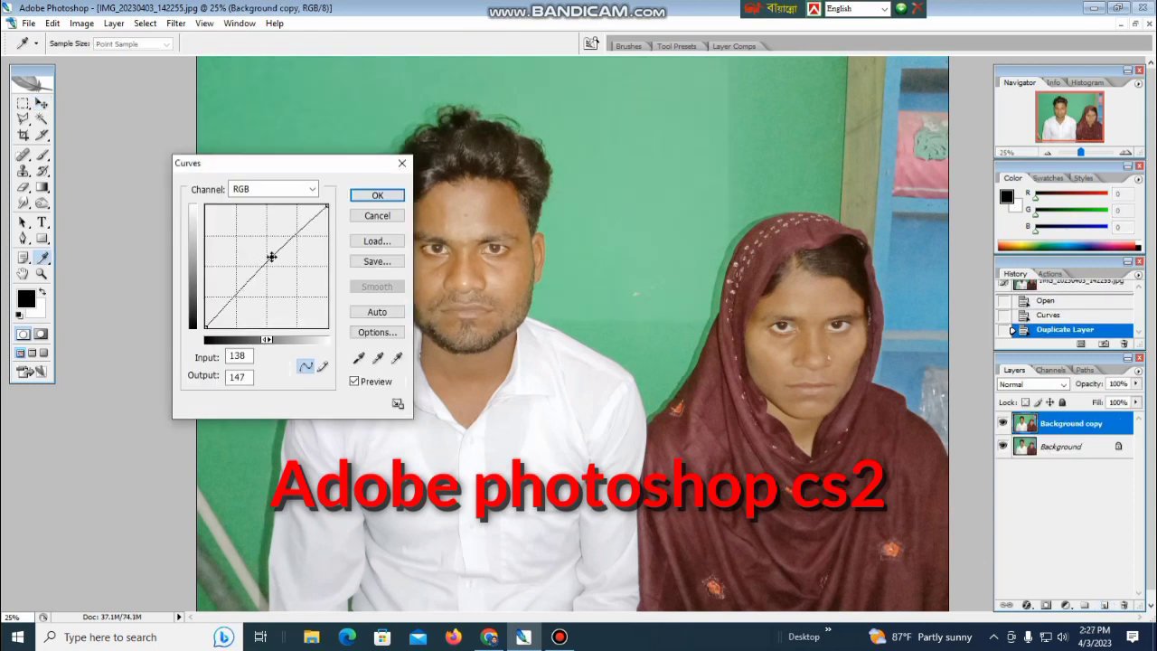
pyautogui.press('Down')
pyautogui.press('Down')
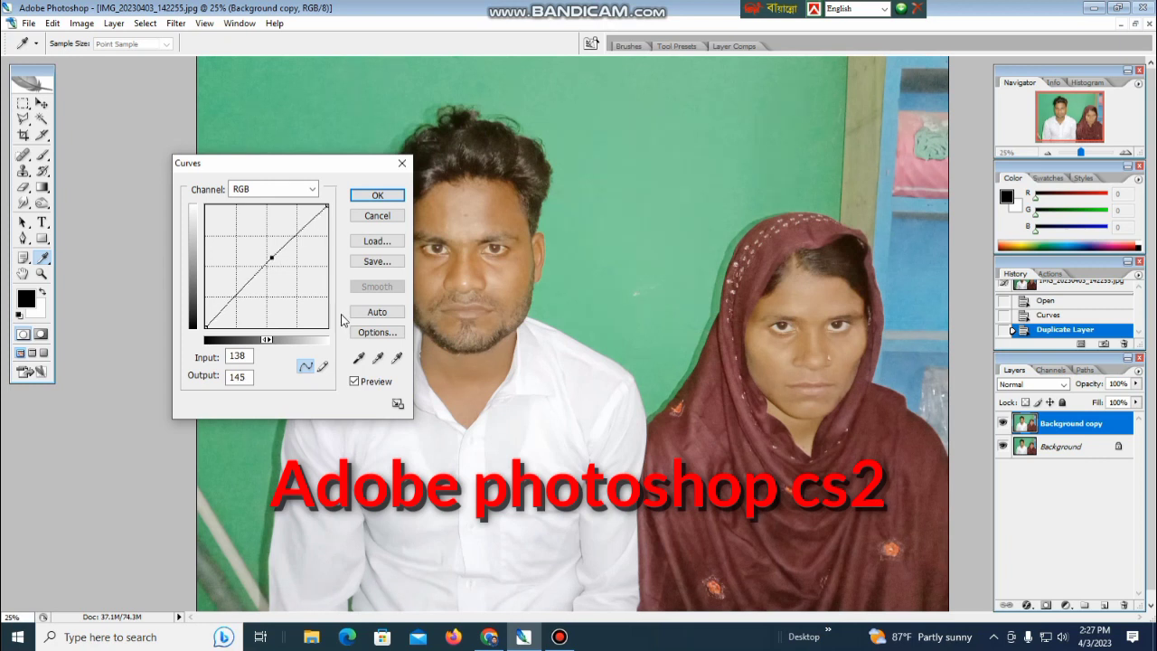
pyautogui.click(273, 192)
pyautogui.click(256, 237)
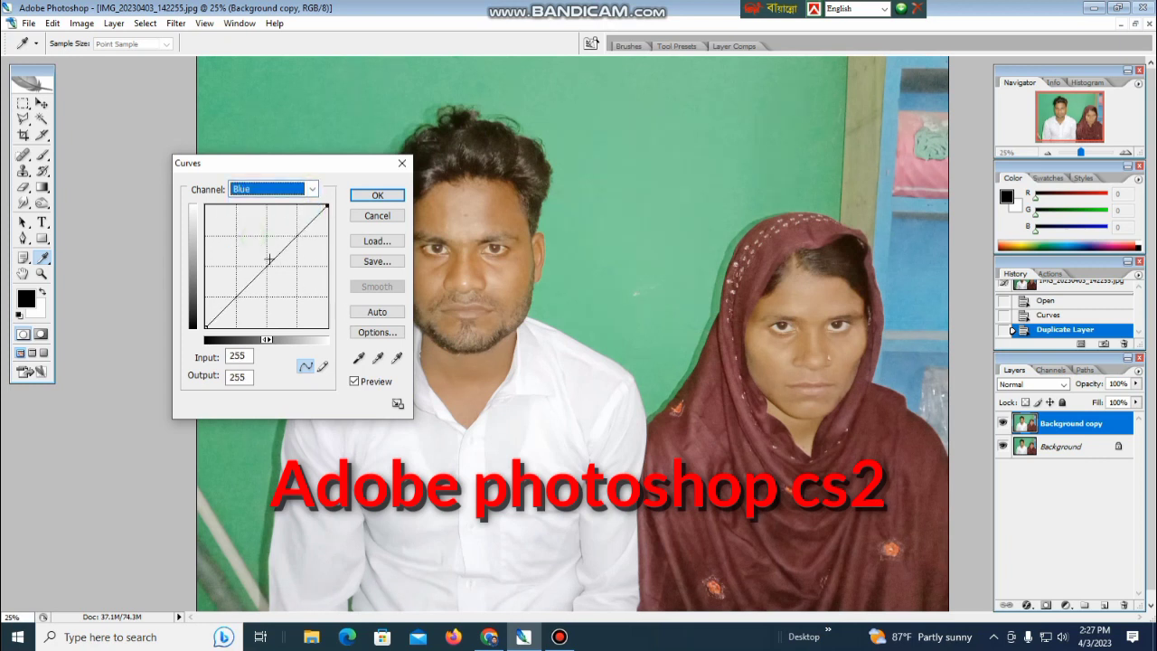
pyautogui.click(268, 260)
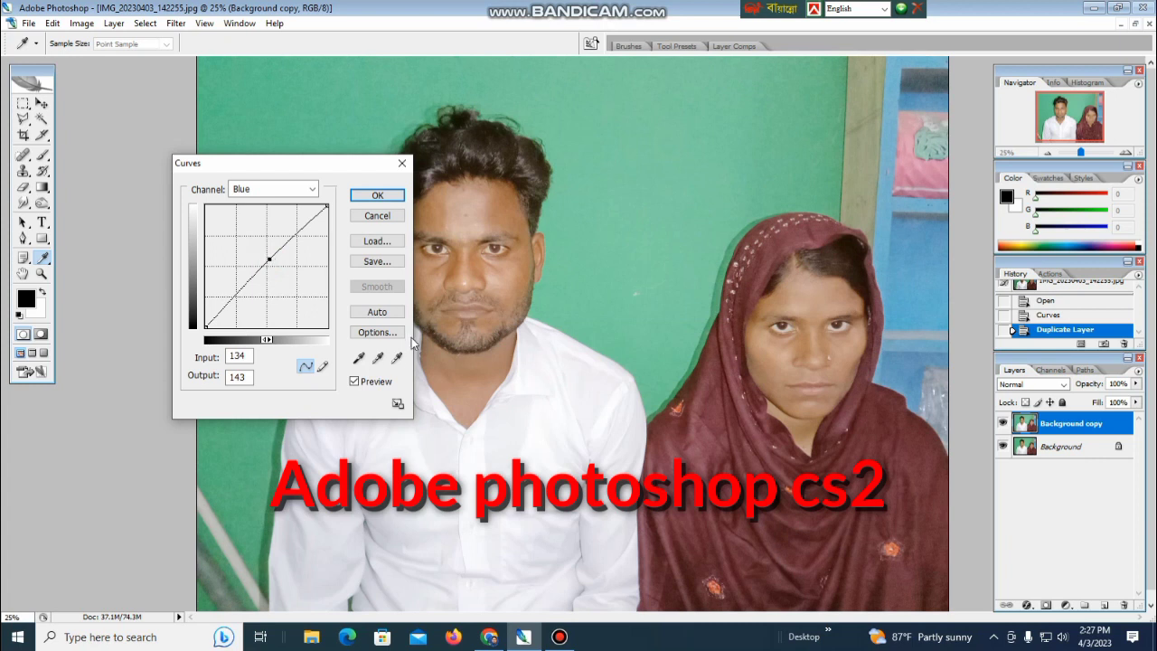
pyautogui.press('Return')
# Apply a slight Brightness/Contrast adjustment to the Background copy layer.
pyautogui.click(81, 23)
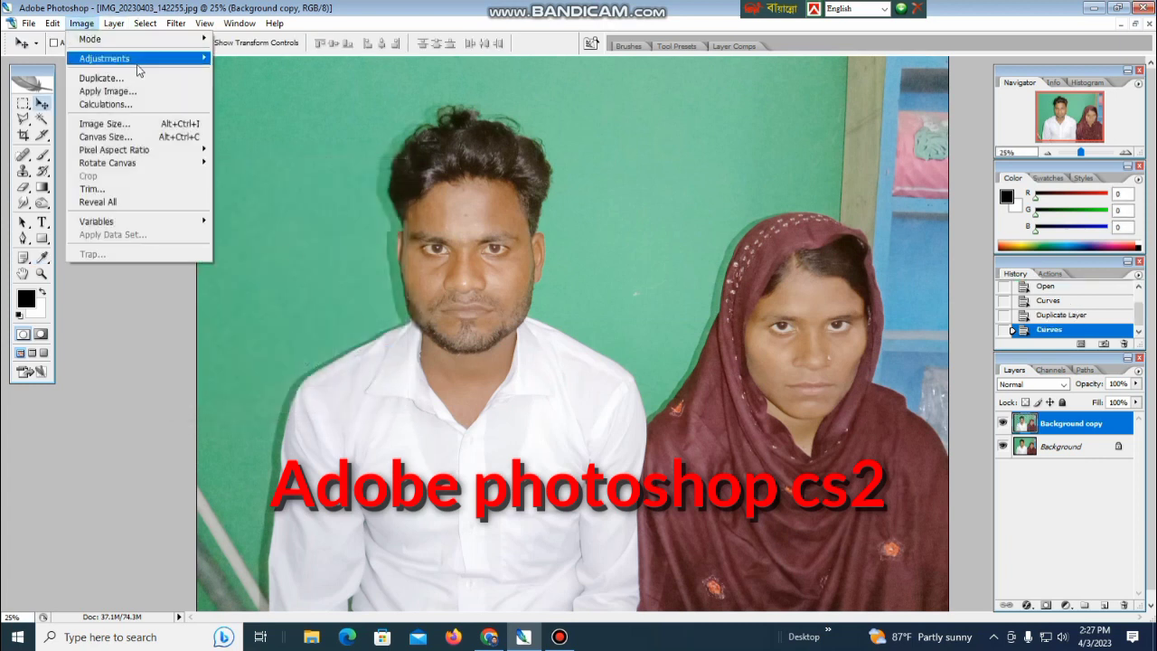
pyautogui.moveTo(140, 60)
pyautogui.click(262, 138)
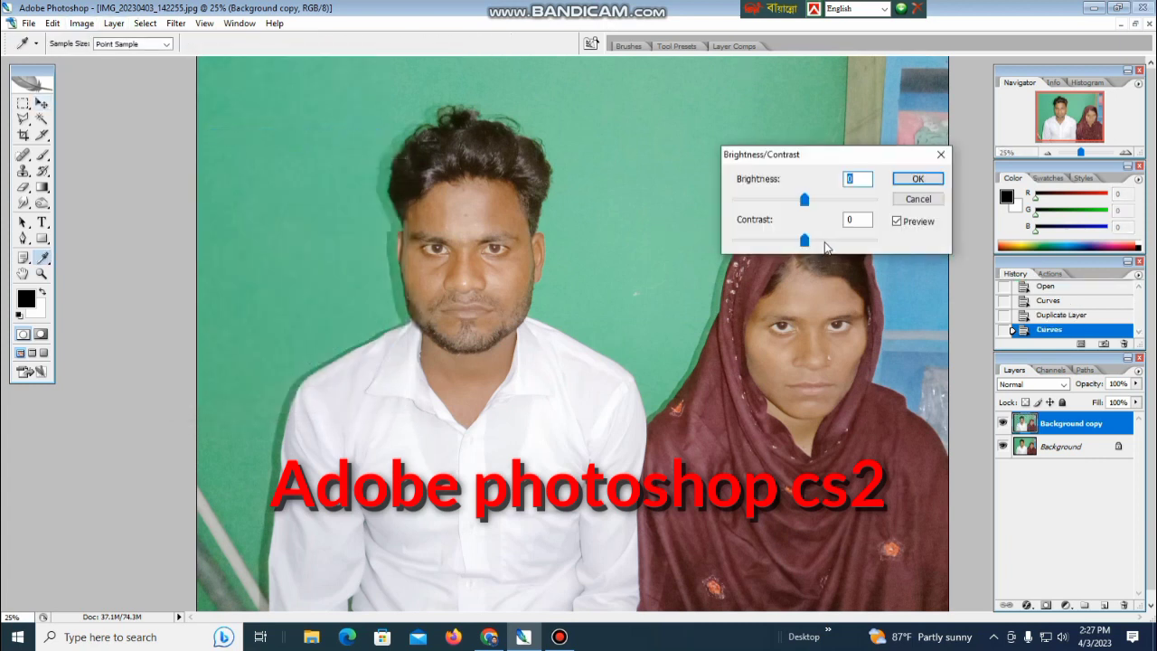
pyautogui.click(805, 243)
pyautogui.click(810, 243)
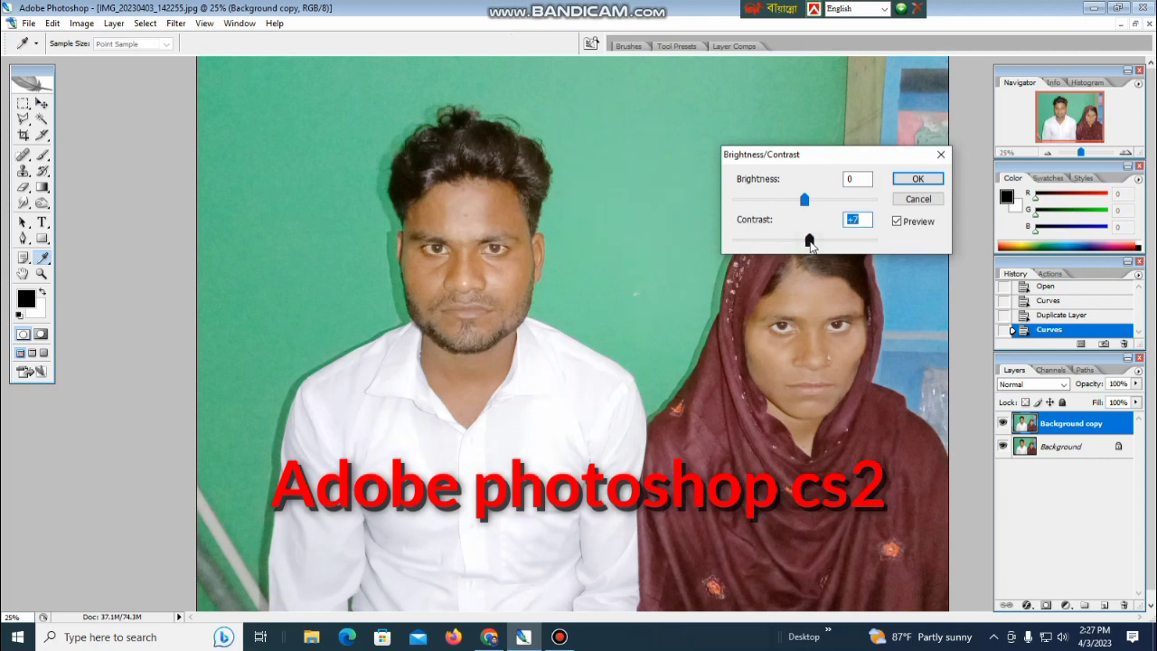
pyautogui.moveTo(808, 206); pyautogui.dragTo(806, 205)
pyautogui.click(805, 242)
pyautogui.click(918, 179)
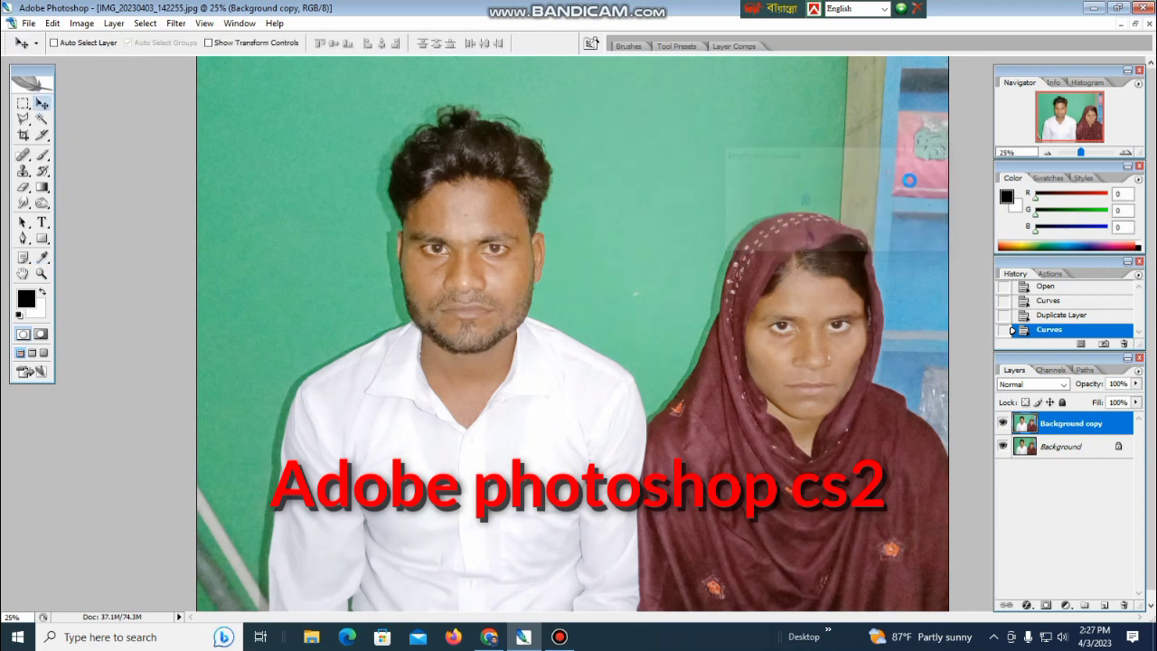
# Set the Crop tool to a width of 1.6 in and a height of 2 in.
pyautogui.hotkey('ctrl', '-')
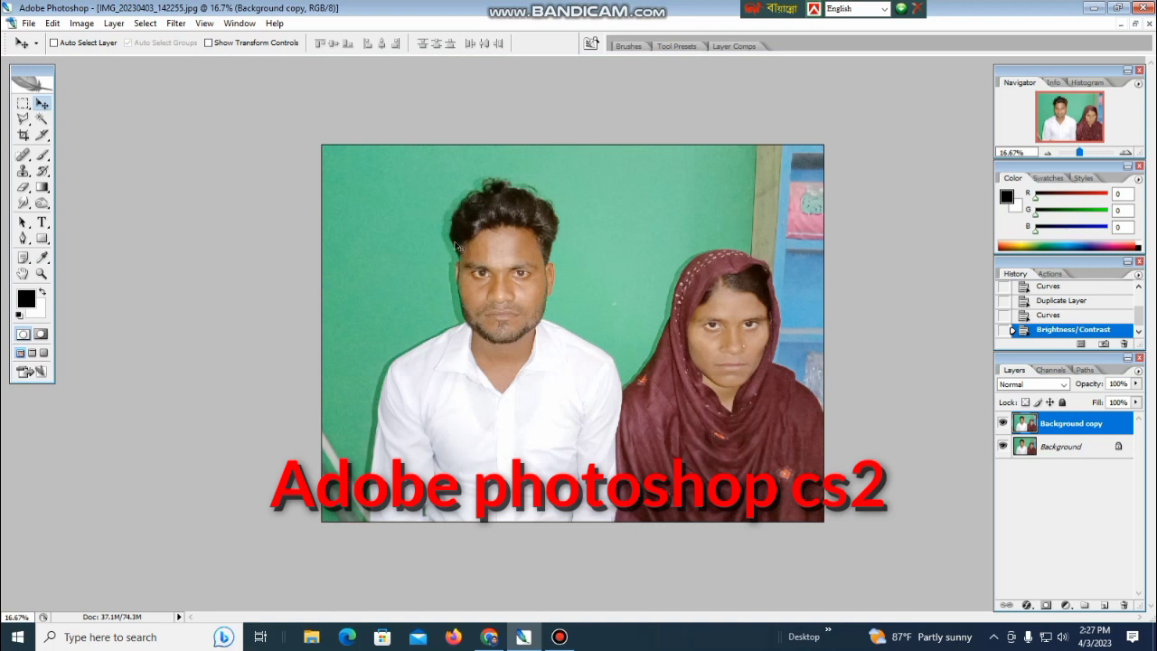
pyautogui.press('c')
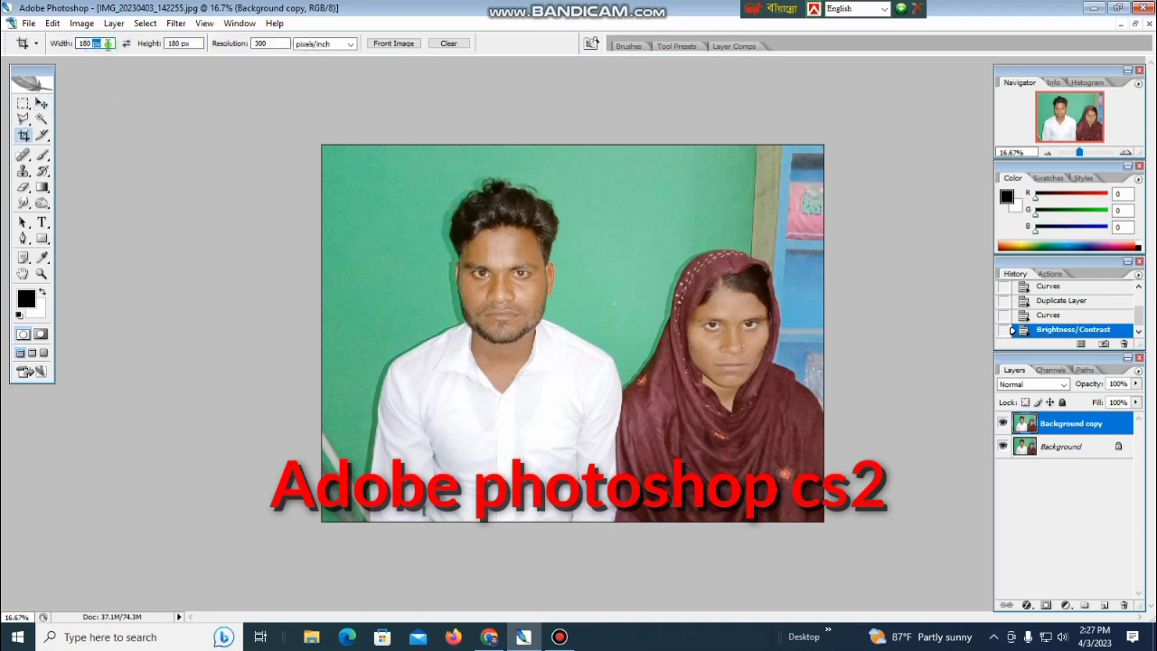
pyautogui.write('1')
pyautogui.click(195, 46)
pyautogui.write('1')
# Smooth the skin on the man's cheek beside the nose with the Smudge tool, using a 60 px brush at 50% strength.
pyautogui.hotkey('ctrl', '+')
pyautogui.hotkey('ctrl', '+')
pyautogui.hotkey('ctrl', '+')
pyautogui.hotkey('ctrl', '+')
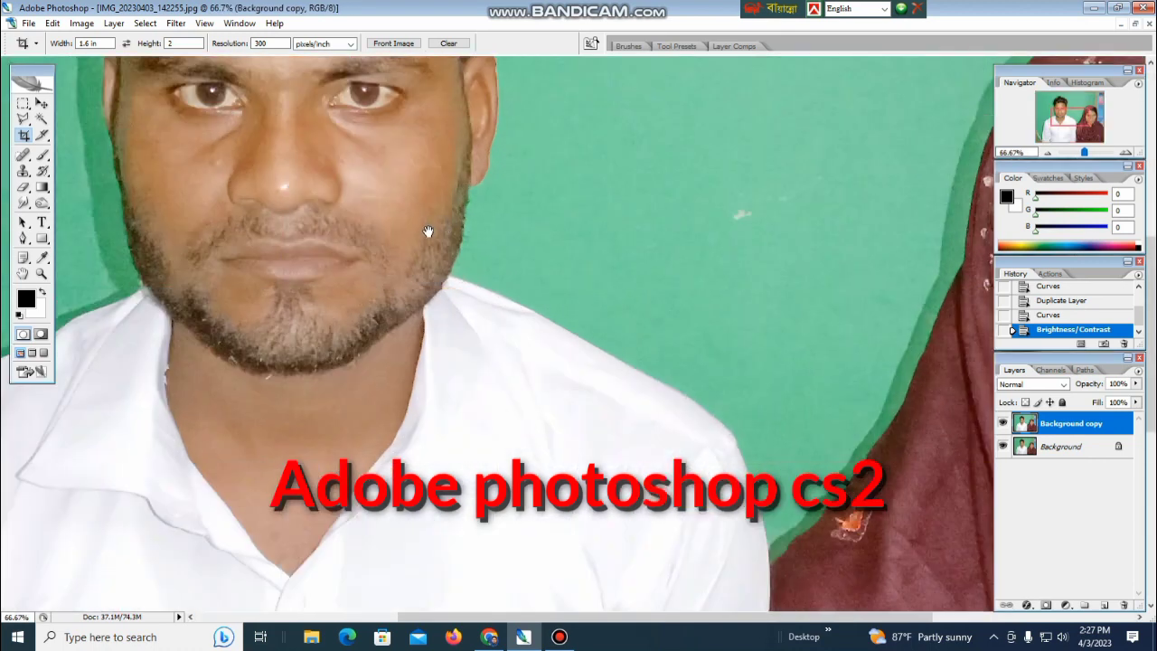
pyautogui.moveTo(360, 231); pyautogui.dragTo(575, 388)
pyautogui.hotkey('ctrl', '+')
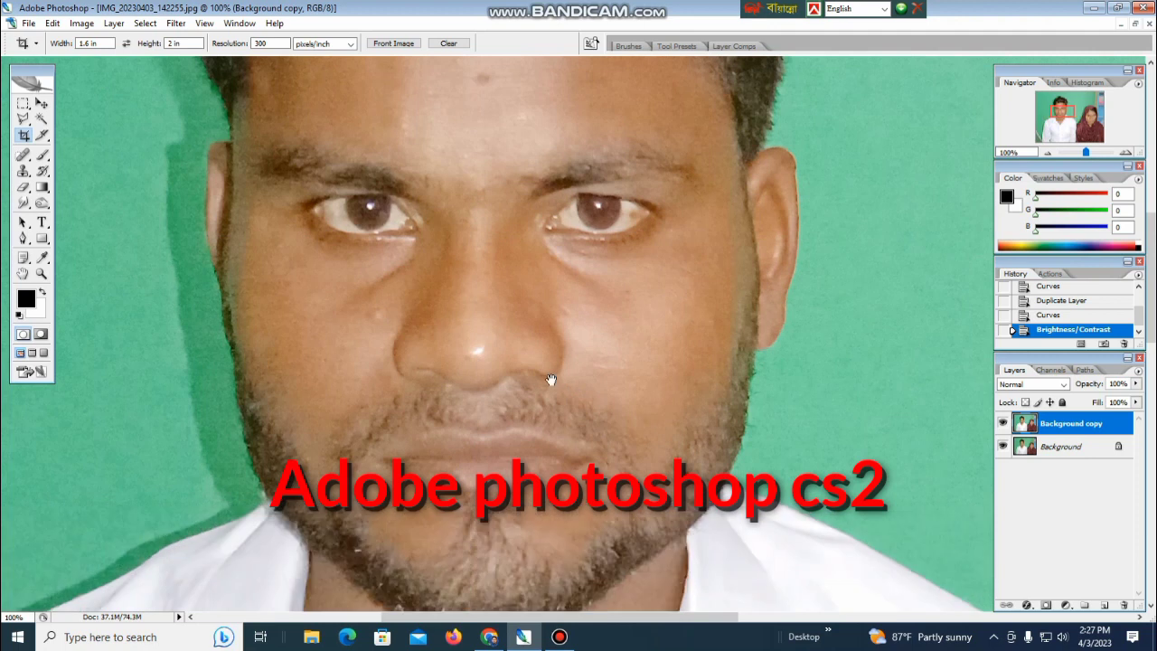
pyautogui.hotkey('ctrl', '+')
pyautogui.moveTo(293, 345); pyautogui.dragTo(655, 312)
pyautogui.moveTo(401, 321)
pyautogui.mouseDown()
pyautogui.moveTo(440, 343)
pyautogui.moveTo(421, 312)
pyautogui.moveTo(389, 325)
pyautogui.mouseUp()
pyautogui.press('r')
pyautogui.press(']')
pyautogui.press(']')
pyautogui.press(']')
pyautogui.press(']')
pyautogui.moveTo(386, 318); pyautogui.dragTo(366, 276)
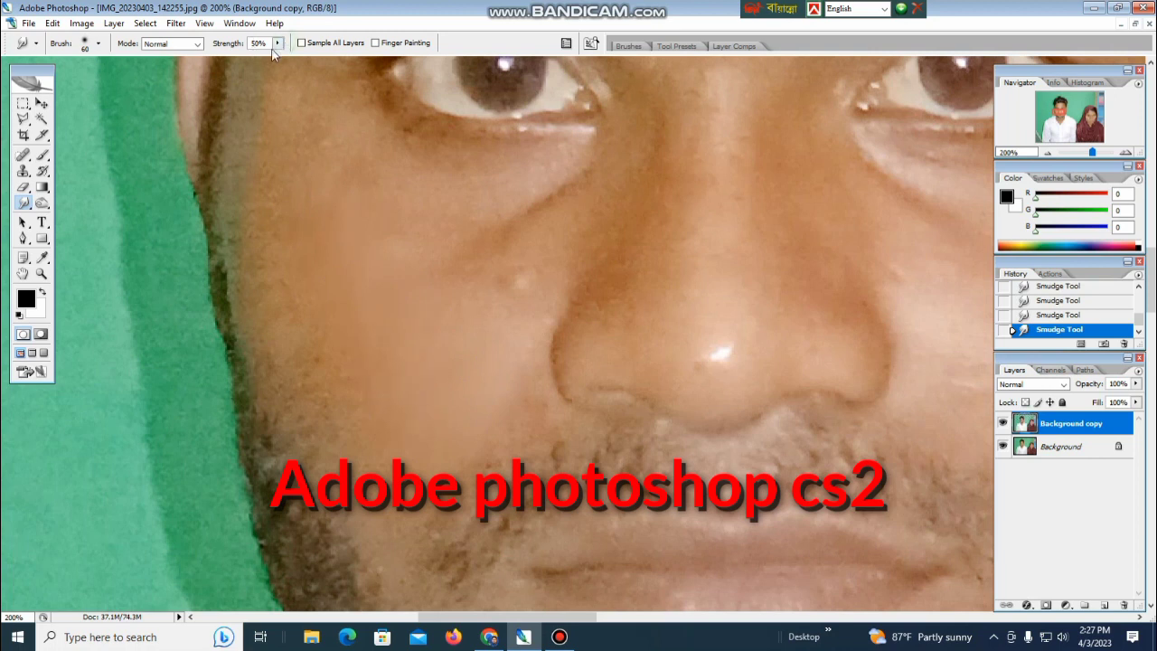
# Reduce the Smudge strength to 26% and smooth the skin on the man's cheek, beside the nose and under the eye.
pyautogui.click(277, 44)
pyautogui.click(383, 316)
pyautogui.moveTo(409, 458); pyautogui.dragTo(386, 370)
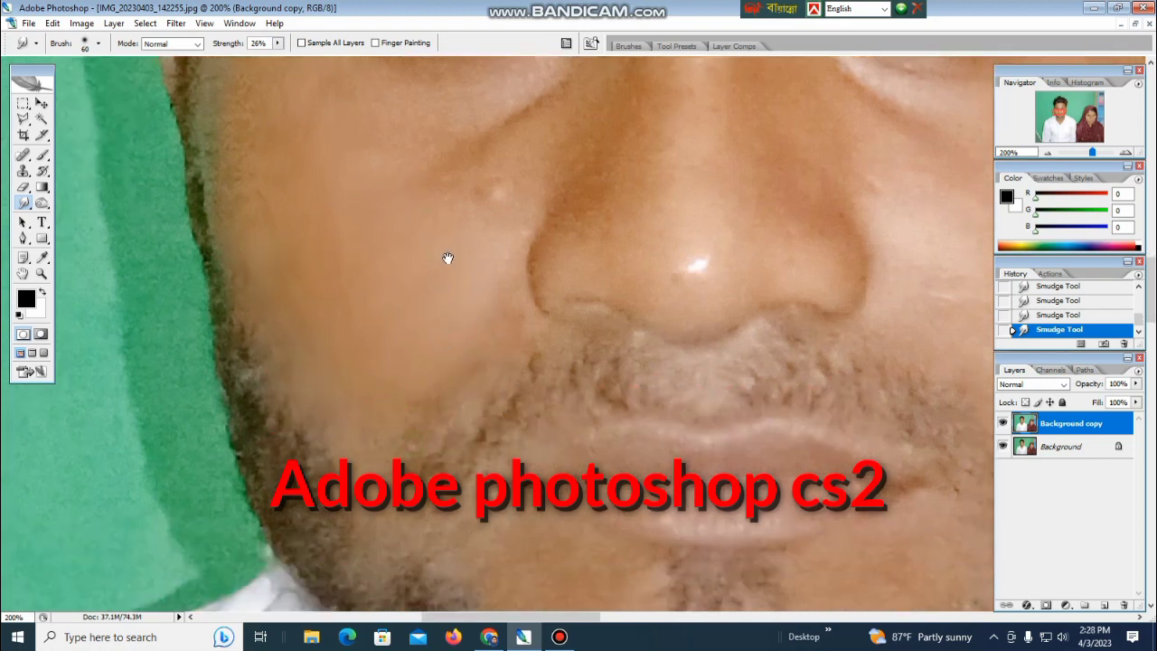
pyautogui.moveTo(500, 131); pyautogui.dragTo(494, 251)
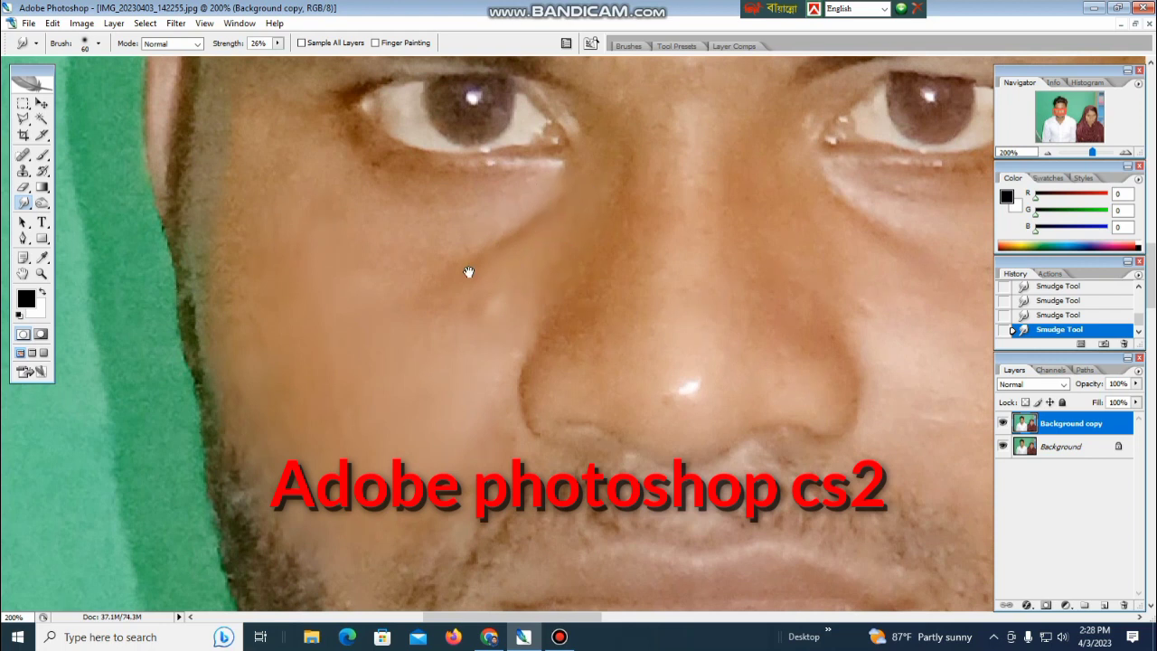
pyautogui.moveTo(469, 271); pyautogui.dragTo(516, 275)
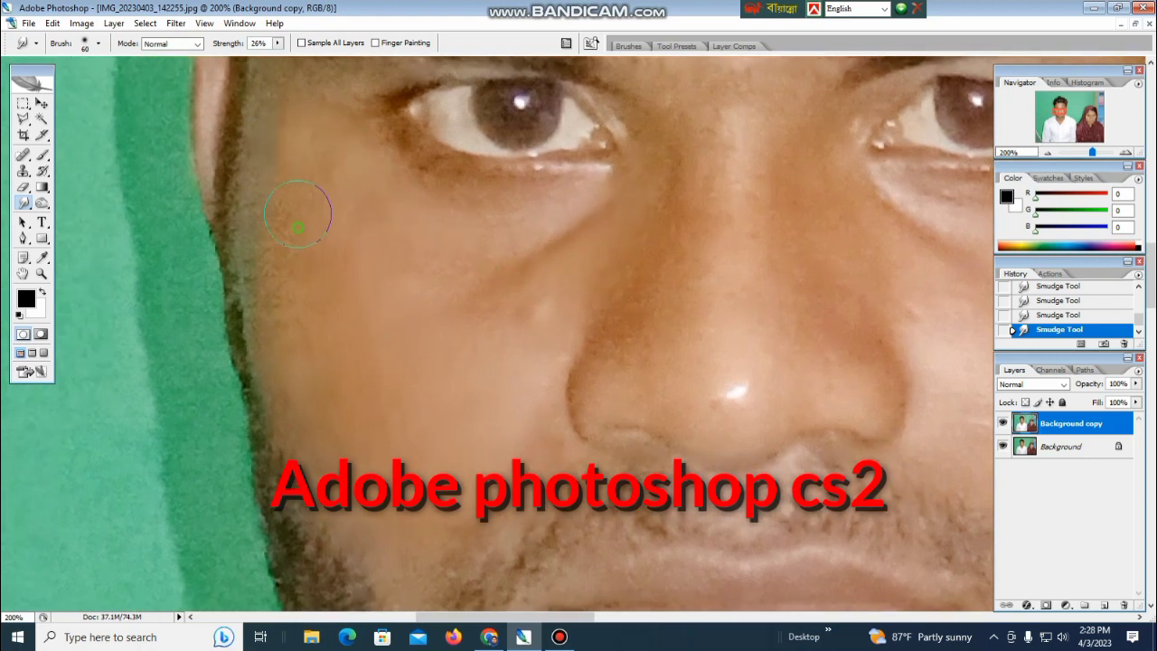
pyautogui.moveTo(344, 212)
pyautogui.mouseDown()
pyautogui.moveTo(317, 167)
pyautogui.moveTo(321, 181)
pyautogui.mouseUp()
pyautogui.moveTo(459, 250)
pyautogui.mouseDown()
pyautogui.moveTo(519, 217)
pyautogui.moveTo(573, 215)
pyautogui.mouseUp()
pyautogui.moveTo(409, 366); pyautogui.dragTo(376, 263)
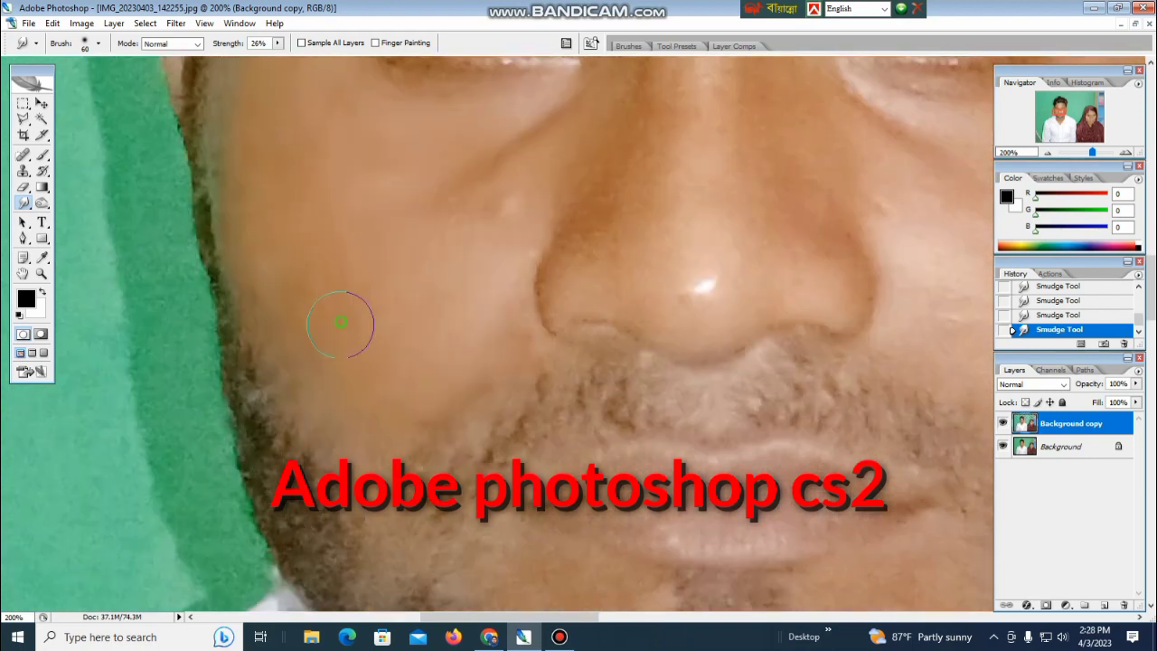
pyautogui.moveTo(344, 154)
pyautogui.mouseDown()
pyautogui.moveTo(391, 264)
pyautogui.moveTo(352, 323)
pyautogui.mouseUp()
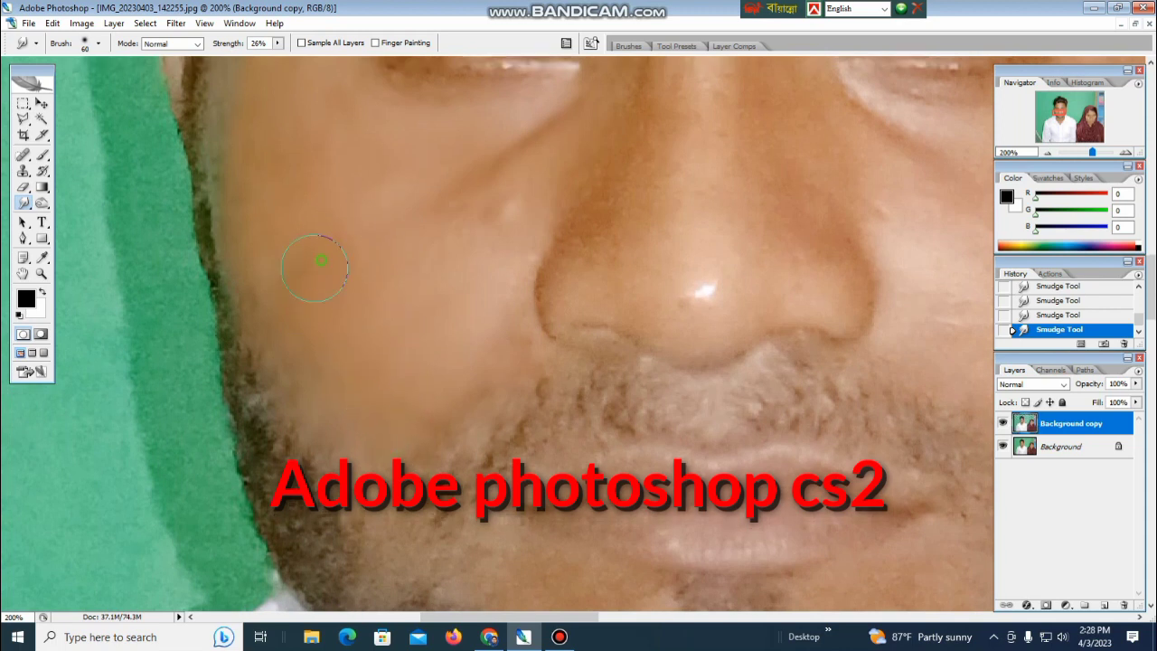
pyautogui.moveTo(395, 288); pyautogui.dragTo(382, 327)
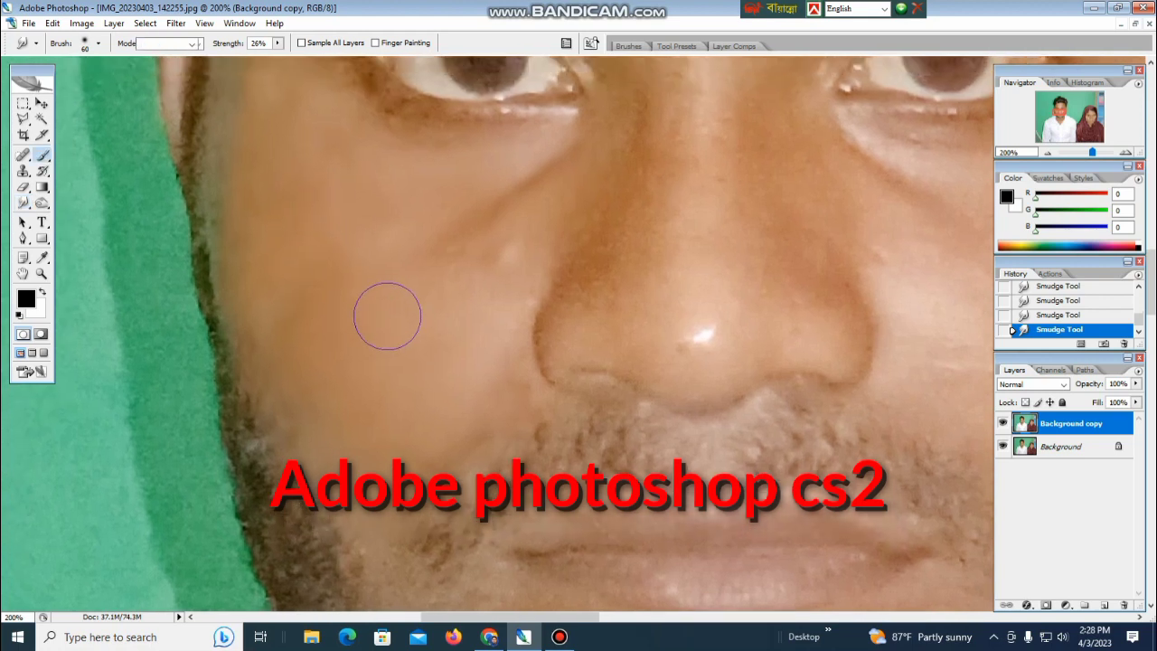
# Sample a skin tone from the man's cheek for the Brush tool and set its opacity to 41% and flow to 42%.
pyautogui.press('b')
pyautogui.keyDown('alt'); pyautogui.click(383, 326); pyautogui.keyUp('alt')
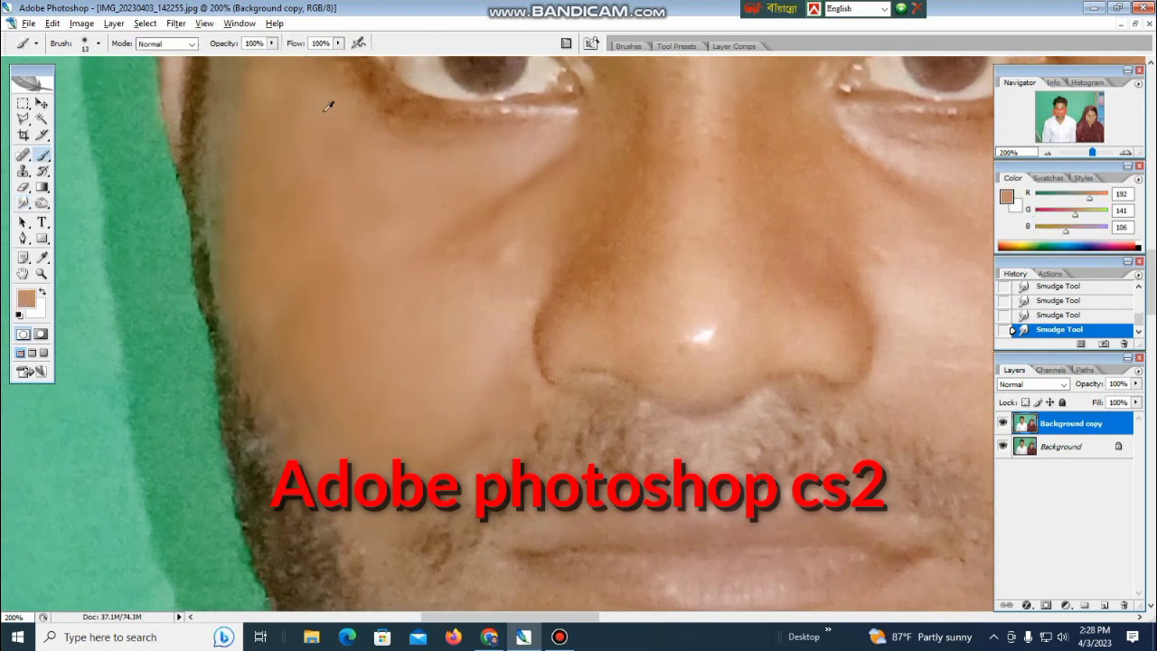
pyautogui.click(296, 177)
pyautogui.click(272, 43)
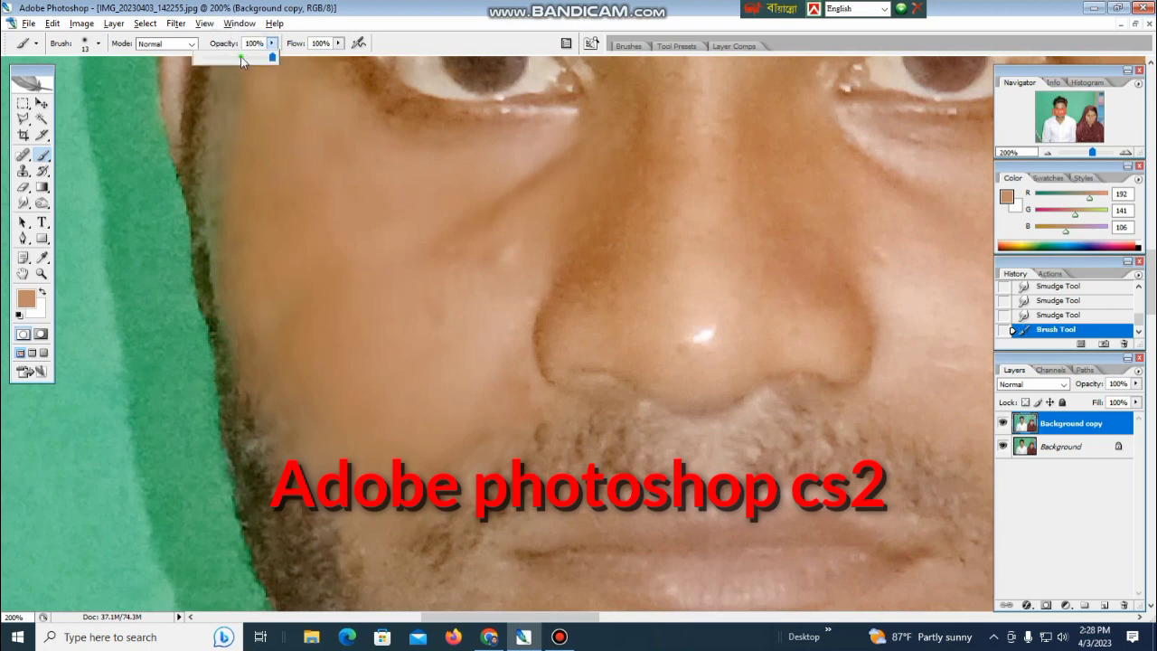
pyautogui.moveTo(239, 57); pyautogui.dragTo(216, 58)
pyautogui.click(338, 43)
pyautogui.moveTo(339, 58); pyautogui.dragTo(297, 60)
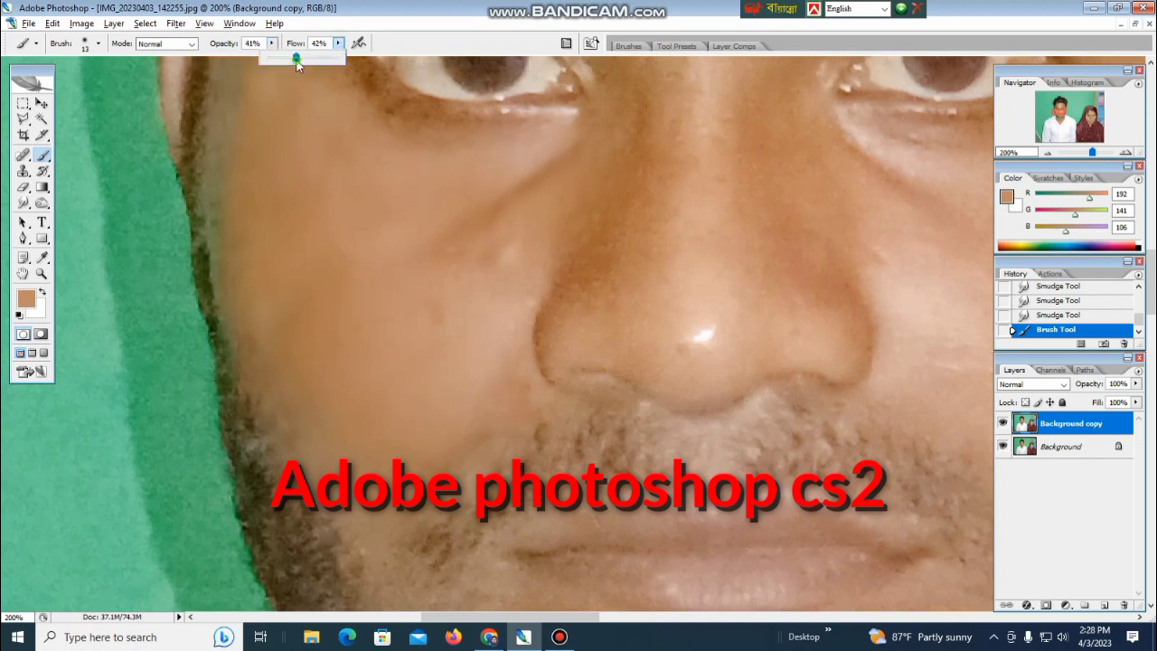
pyautogui.click(418, 306)
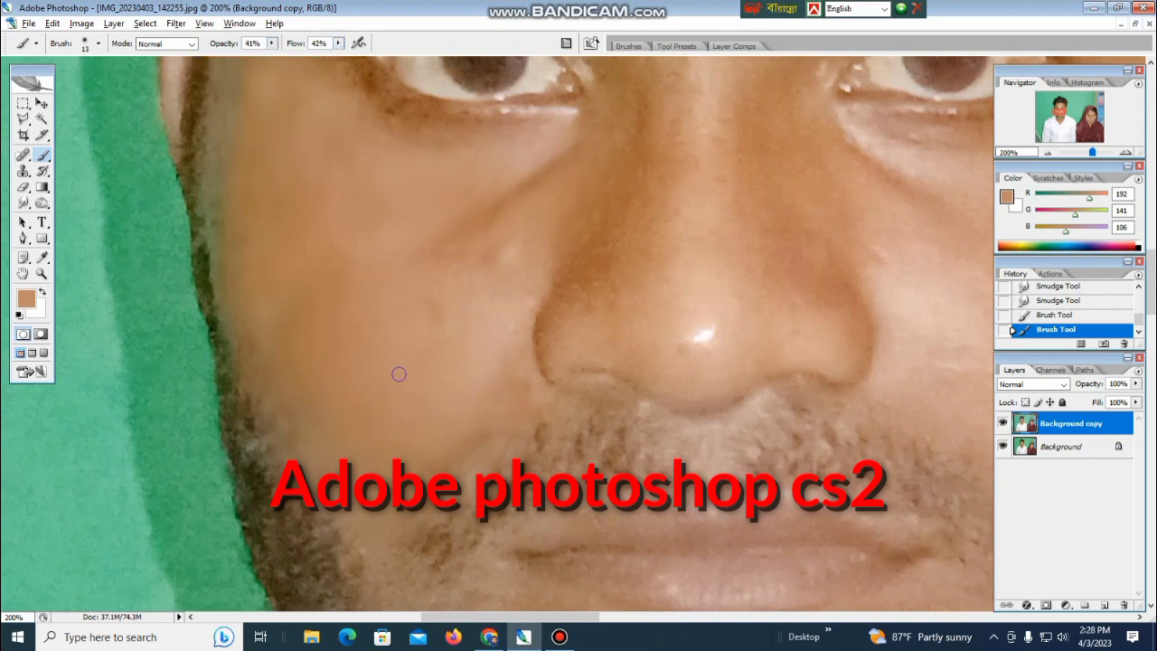
# Enlarge the brush to 50 px, undo the last dab, and paint over the cheek with a resampled skin tone.
pyautogui.press(']')
pyautogui.press(']')
pyautogui.hotkey('ctrl', 'z')
pyautogui.click(393, 347)
pyautogui.click(392, 342)
pyautogui.keyDown('alt'); pyautogui.click(425, 317); pyautogui.keyUp('alt')
pyautogui.click(402, 315)
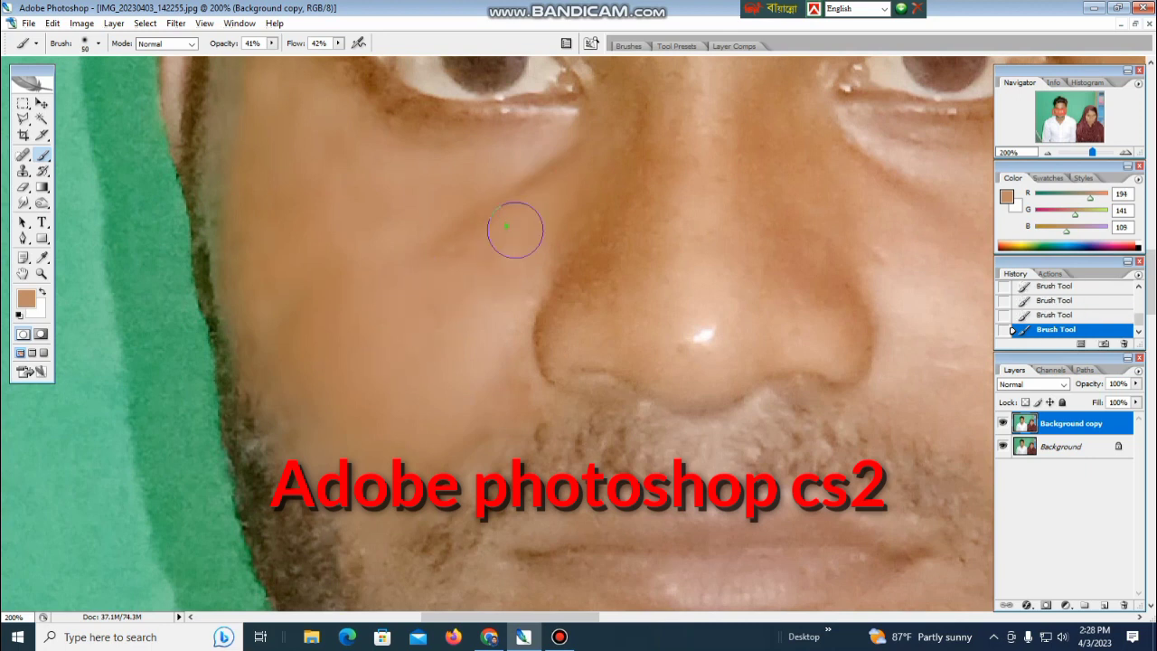
# Paint the sampled skin tone over the under-eye crease, the side of the nose, the cheek and the temple to even out the skin.
pyautogui.moveTo(509, 207); pyautogui.dragTo(473, 266)
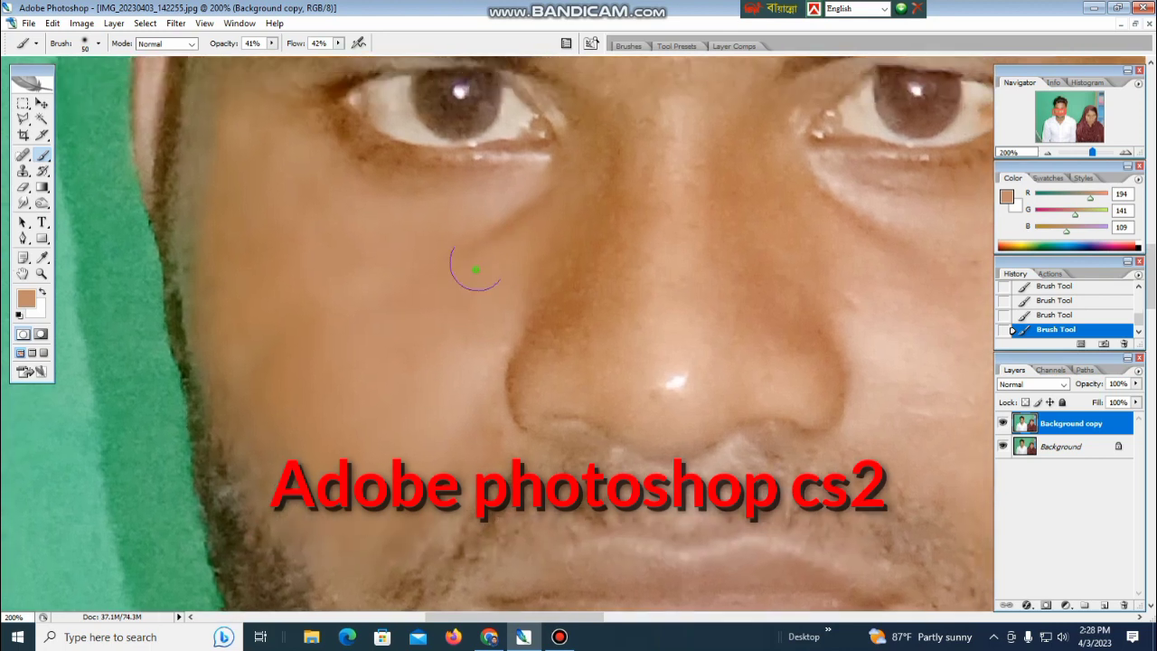
pyautogui.moveTo(521, 232)
pyautogui.mouseDown()
pyautogui.moveTo(537, 260)
pyautogui.moveTo(519, 316)
pyautogui.mouseUp()
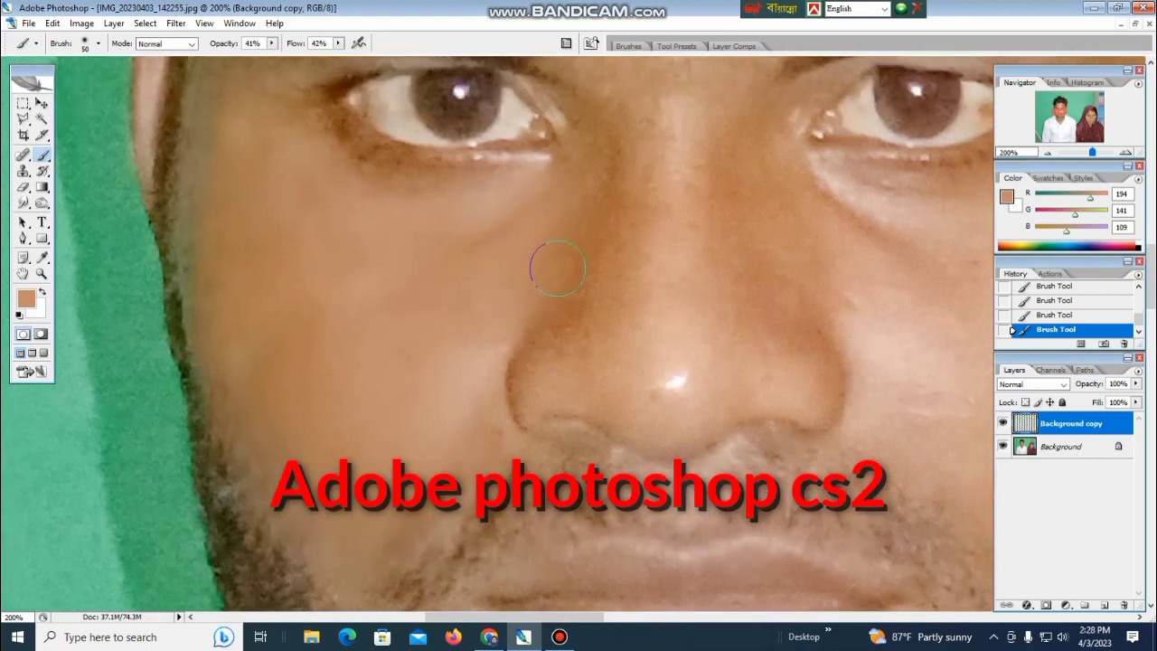
pyautogui.moveTo(378, 154)
pyautogui.mouseDown()
pyautogui.moveTo(341, 150)
pyautogui.moveTo(312, 121)
pyautogui.moveTo(369, 170)
pyautogui.mouseUp()
pyautogui.moveTo(514, 192); pyautogui.dragTo(555, 165)
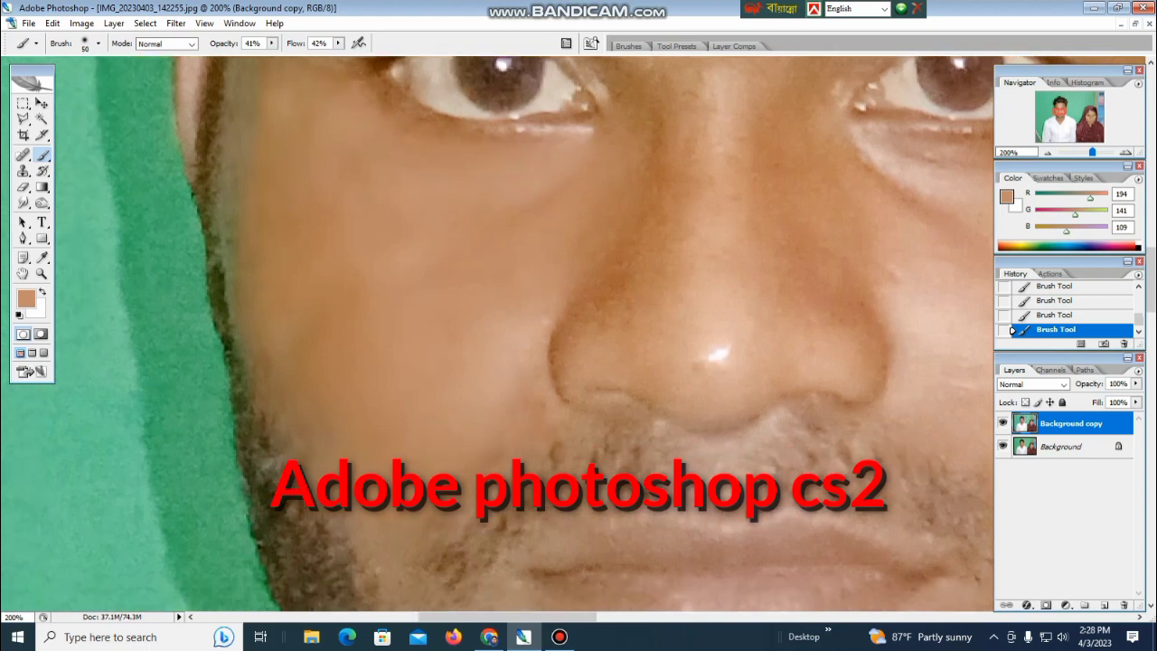
pyautogui.moveTo(348, 91)
pyautogui.mouseDown()
pyautogui.moveTo(429, 138)
pyautogui.moveTo(549, 157)
pyautogui.moveTo(620, 136)
pyautogui.mouseUp()
pyautogui.moveTo(392, 160); pyautogui.dragTo(363, 275)
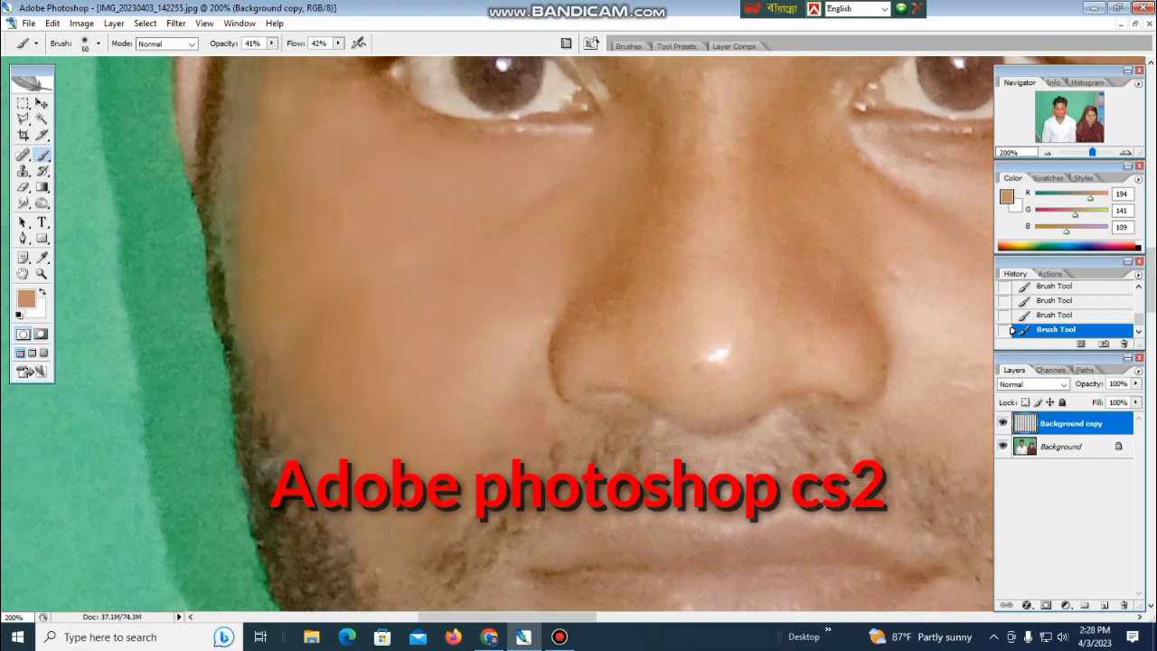
pyautogui.moveTo(318, 345)
pyautogui.mouseDown()
pyautogui.moveTo(337, 267)
pyautogui.moveTo(349, 345)
pyautogui.mouseUp()
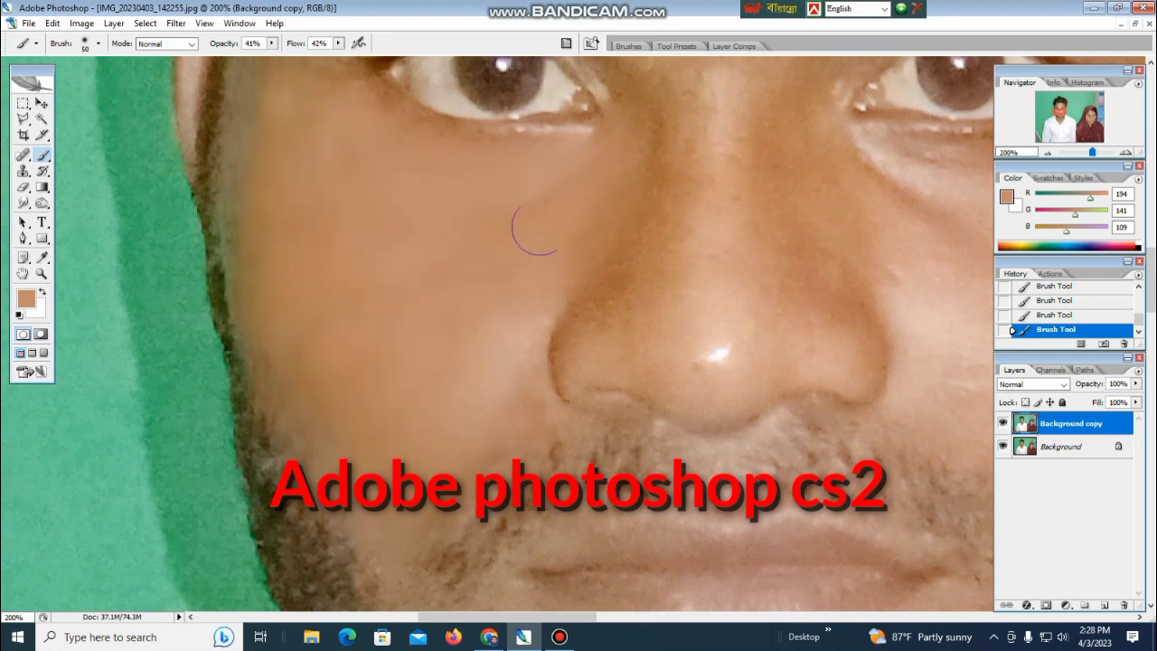
pyautogui.moveTo(512, 371); pyautogui.dragTo(511, 356)
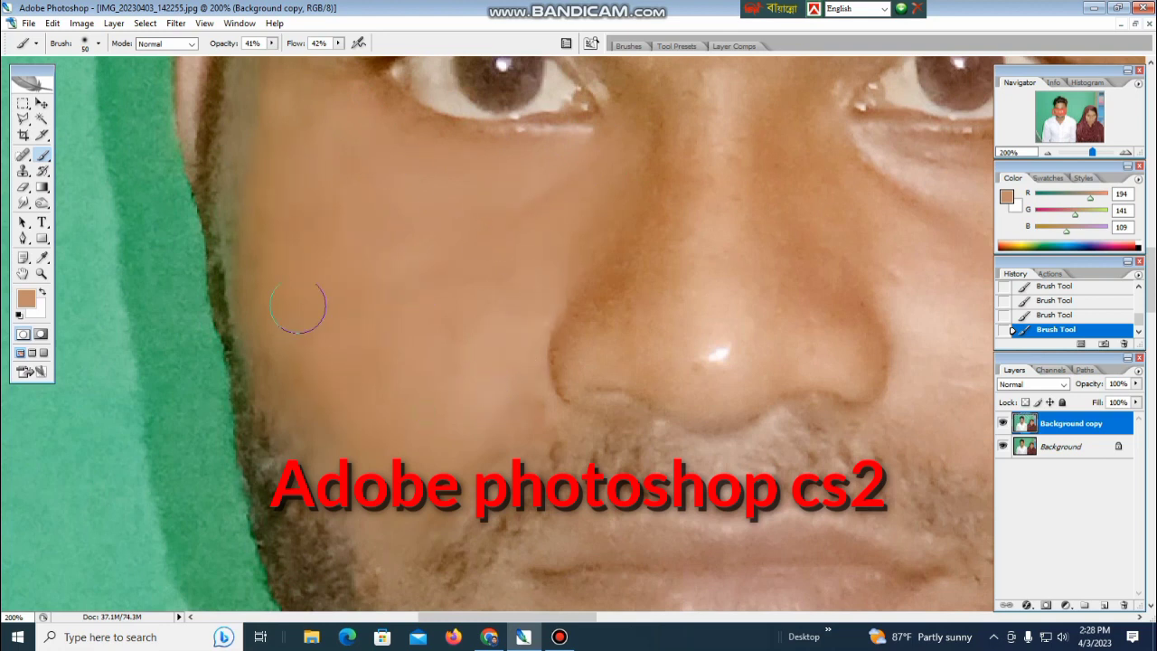
pyautogui.moveTo(317, 271); pyautogui.dragTo(383, 376)
pyautogui.moveTo(394, 297); pyautogui.dragTo(409, 364)
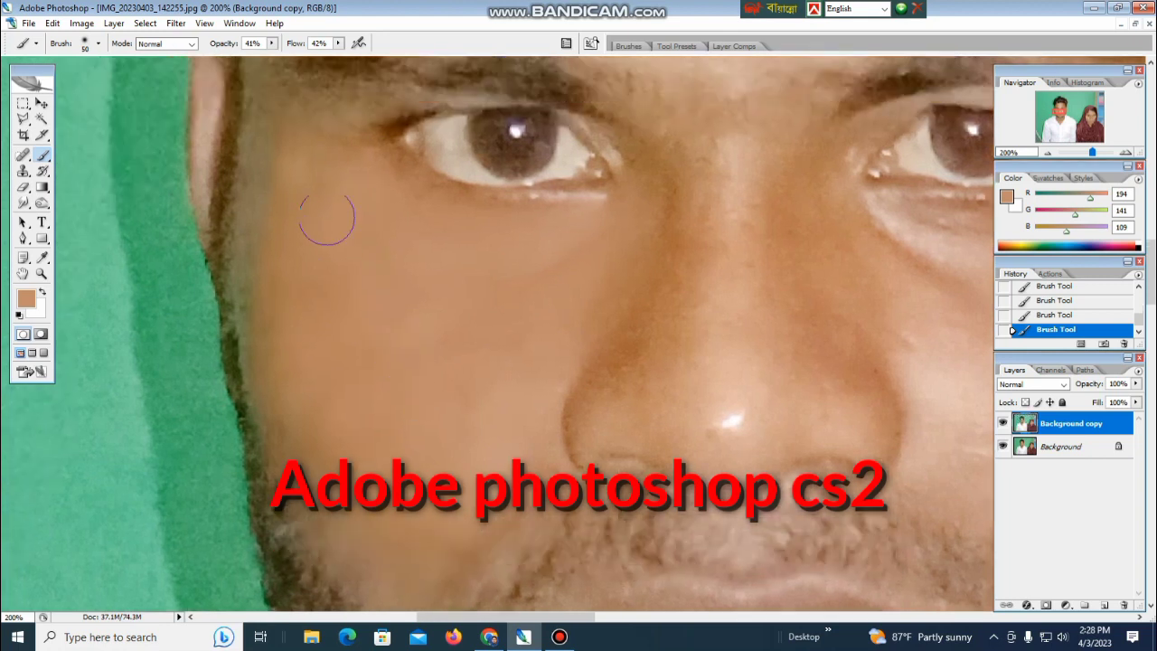
pyautogui.moveTo(291, 145)
pyautogui.mouseDown()
pyautogui.moveTo(279, 114)
pyautogui.moveTo(282, 163)
pyautogui.moveTo(331, 109)
pyautogui.mouseUp()
pyautogui.moveTo(406, 484); pyautogui.dragTo(479, 454)
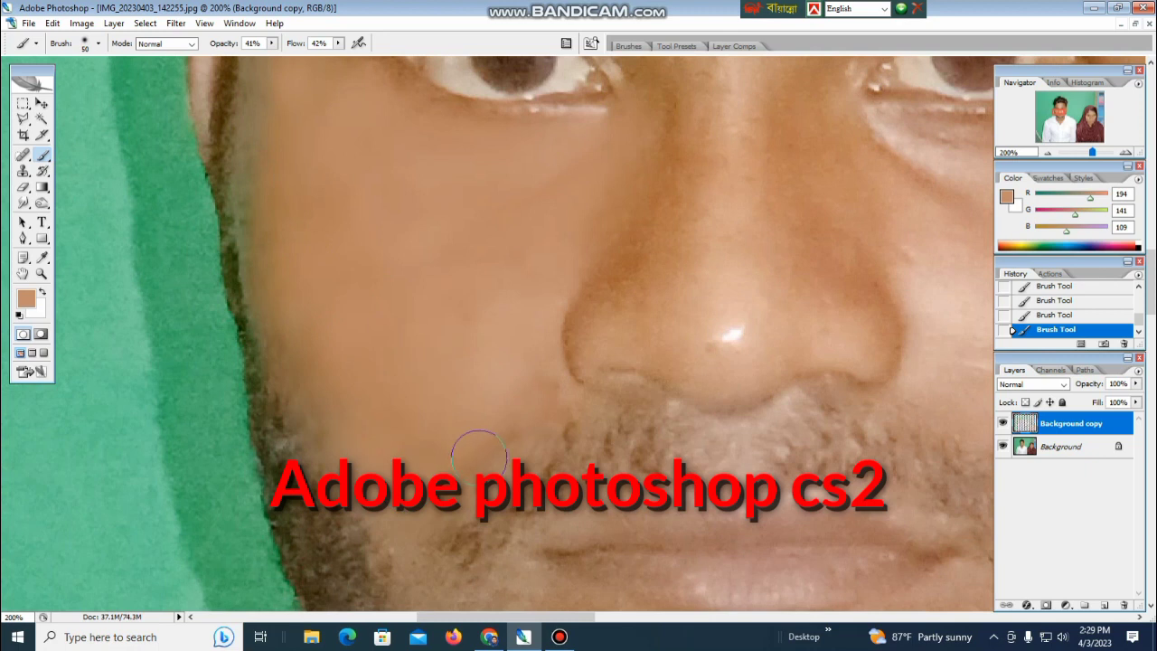
pyautogui.moveTo(524, 383)
pyautogui.mouseDown()
pyautogui.moveTo(485, 354)
pyautogui.moveTo(495, 358)
pyautogui.mouseUp()
# Compare the retouched copy with the original at full view by lowering the layer's Fill and restoring it to 100%.
pyautogui.keyDown('ctrl'); pyautogui.click(495, 358); pyautogui.keyUp('ctrl')
pyautogui.hotkey('ctrl', '-')
pyautogui.hotkey('ctrl', '-')
pyautogui.hotkey('ctrl', '-')
pyautogui.hotkey('ctrl', '-')
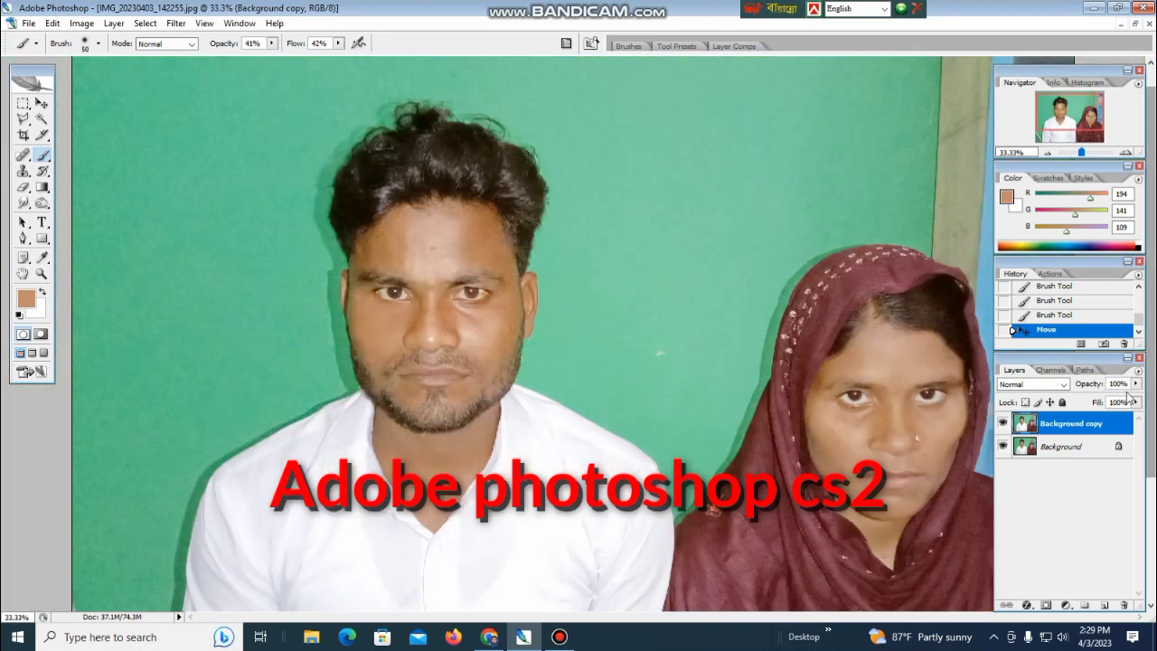
pyautogui.click(1135, 402)
pyautogui.moveTo(1139, 416); pyautogui.dragTo(1040, 423)
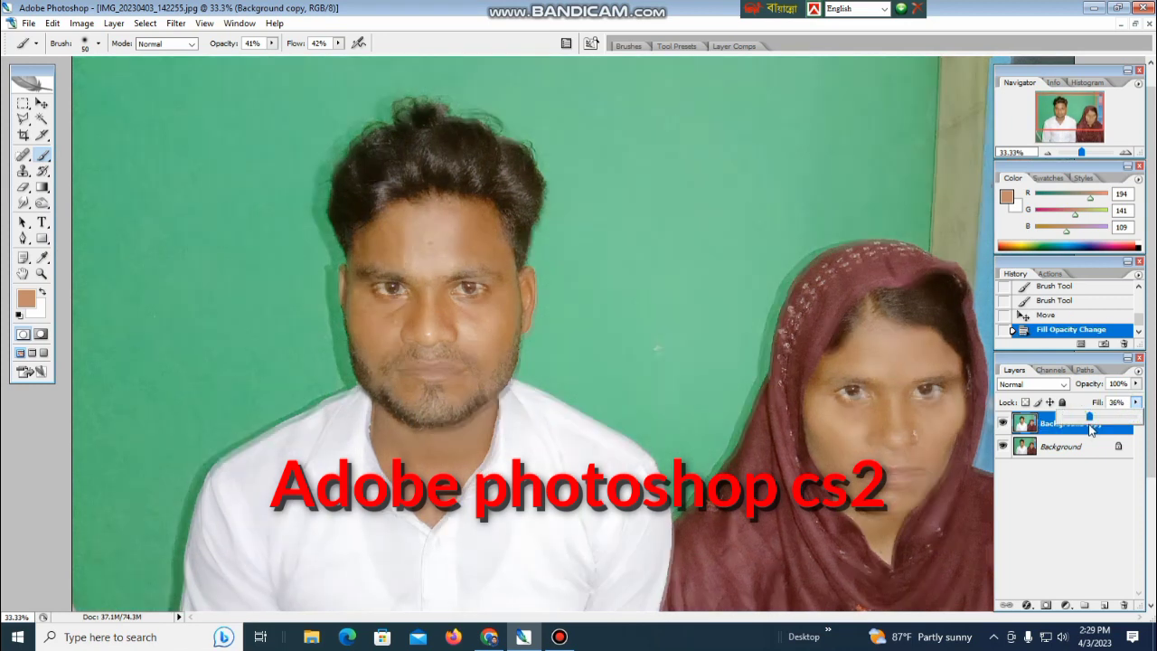
pyautogui.moveTo(1112, 423); pyautogui.dragTo(1143, 422)
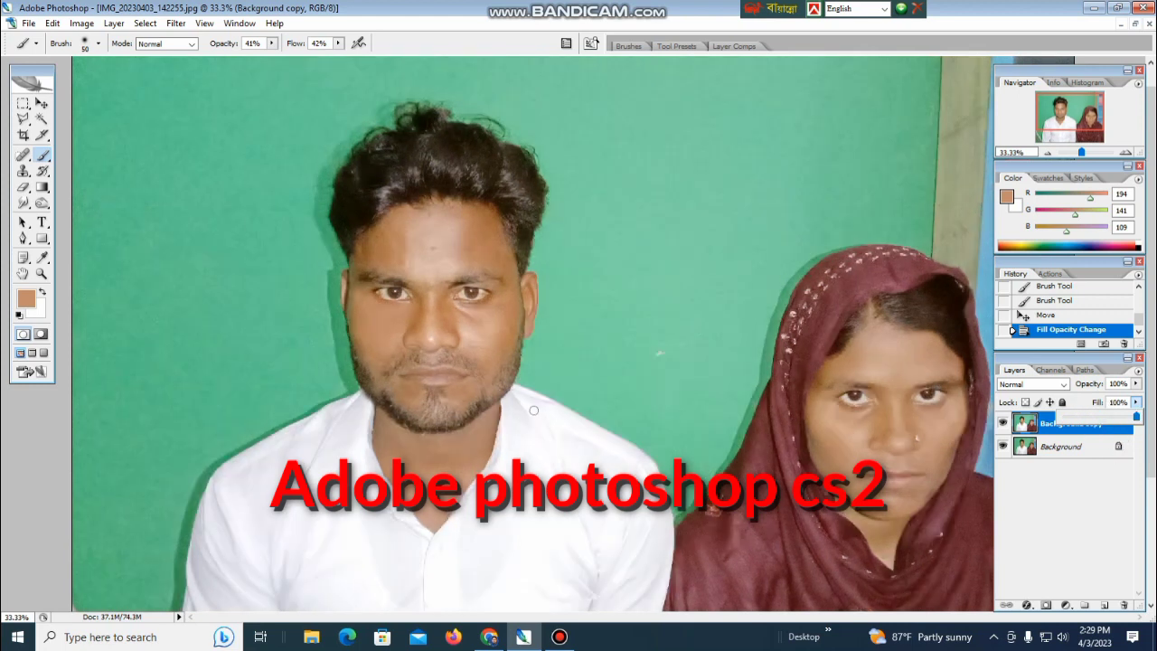
# Merge the Background copy layer down into the Background layer.
pyautogui.hotkey('ctrl', 'e')
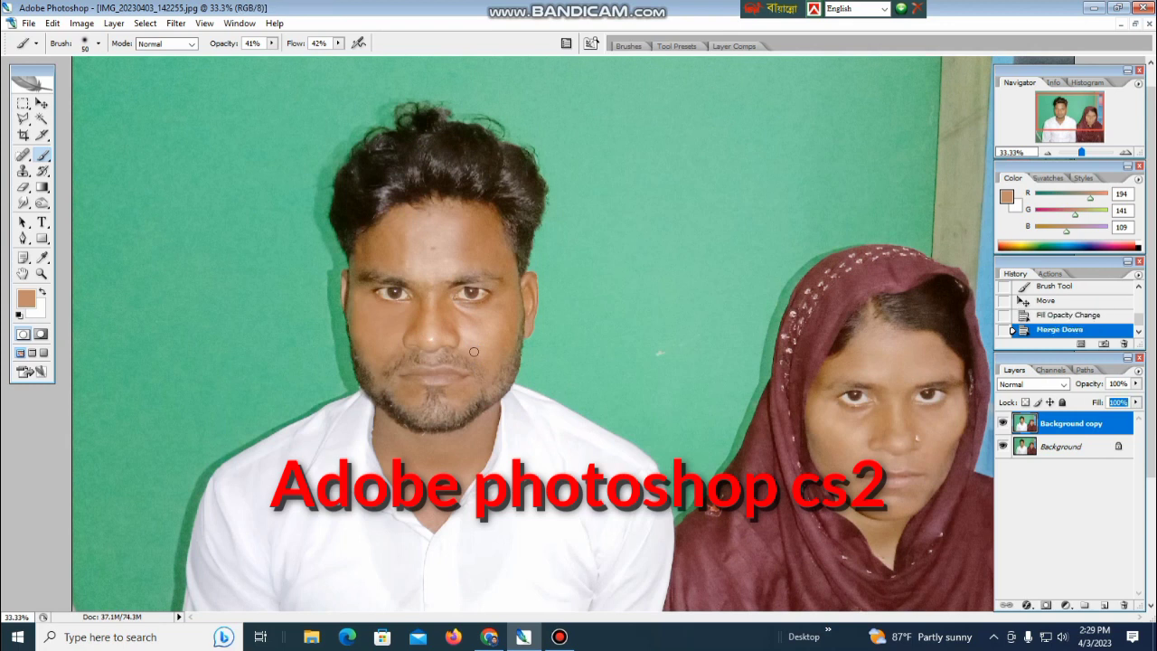
pyautogui.hotkey('ctrl', '-')
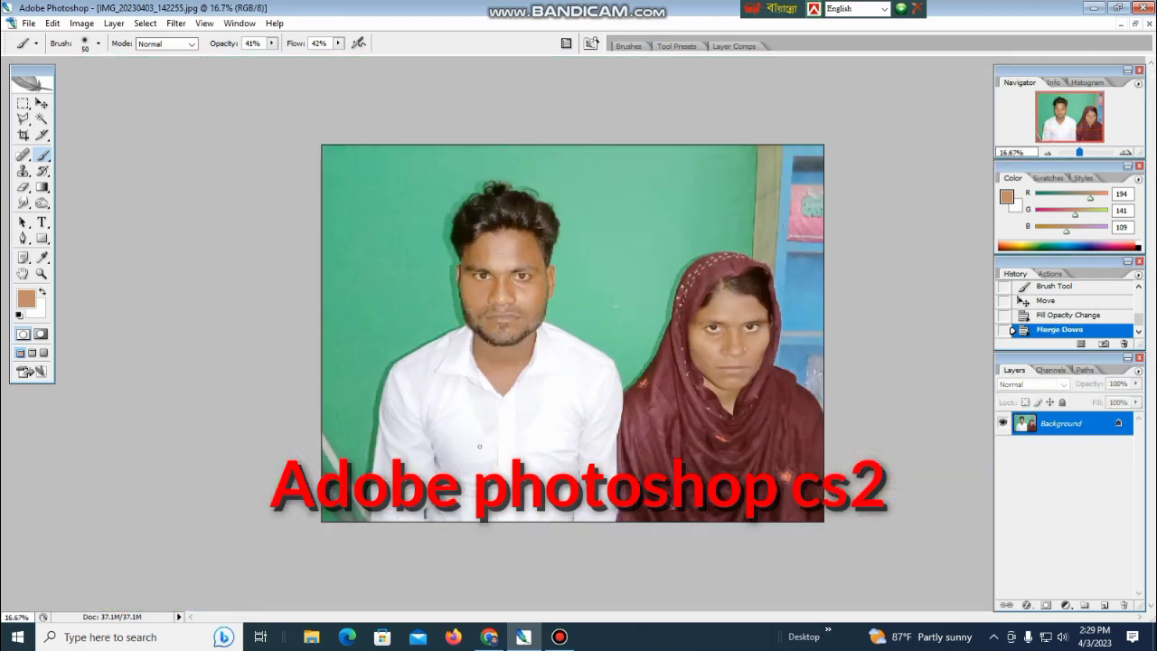
# Draw a crop frame around both people at the preset 1.6 x 2 in ratio and adjust its size and position.
pyautogui.press('c')
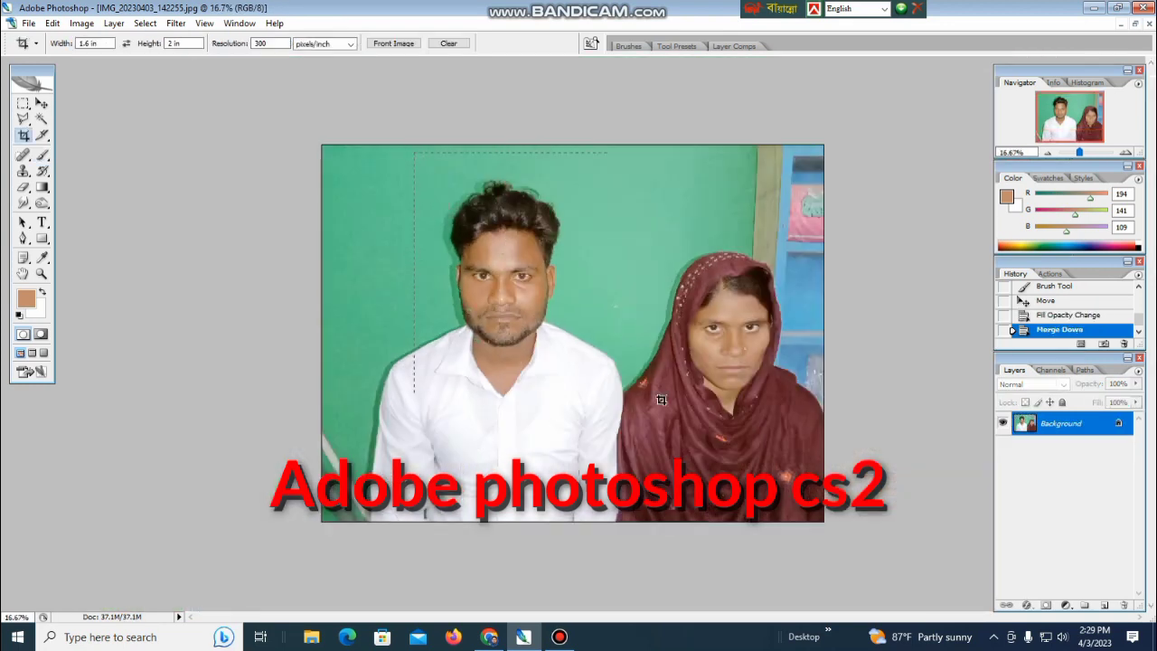
pyautogui.moveTo(660, 399); pyautogui.dragTo(691, 433)
pyautogui.moveTo(543, 456); pyautogui.dragTo(468, 446)
pyautogui.moveTo(517, 290); pyautogui.dragTo(517, 273)
pyautogui.moveTo(799, 447); pyautogui.dragTo(798, 462)
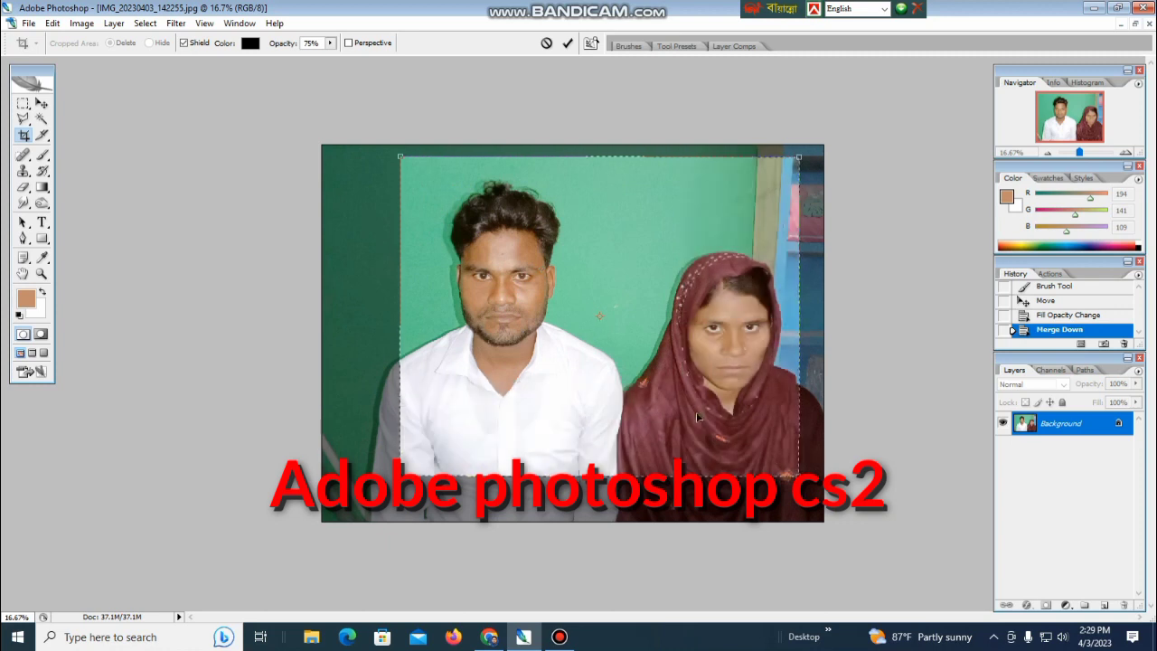
pyautogui.moveTo(697, 432); pyautogui.dragTo(694, 421)
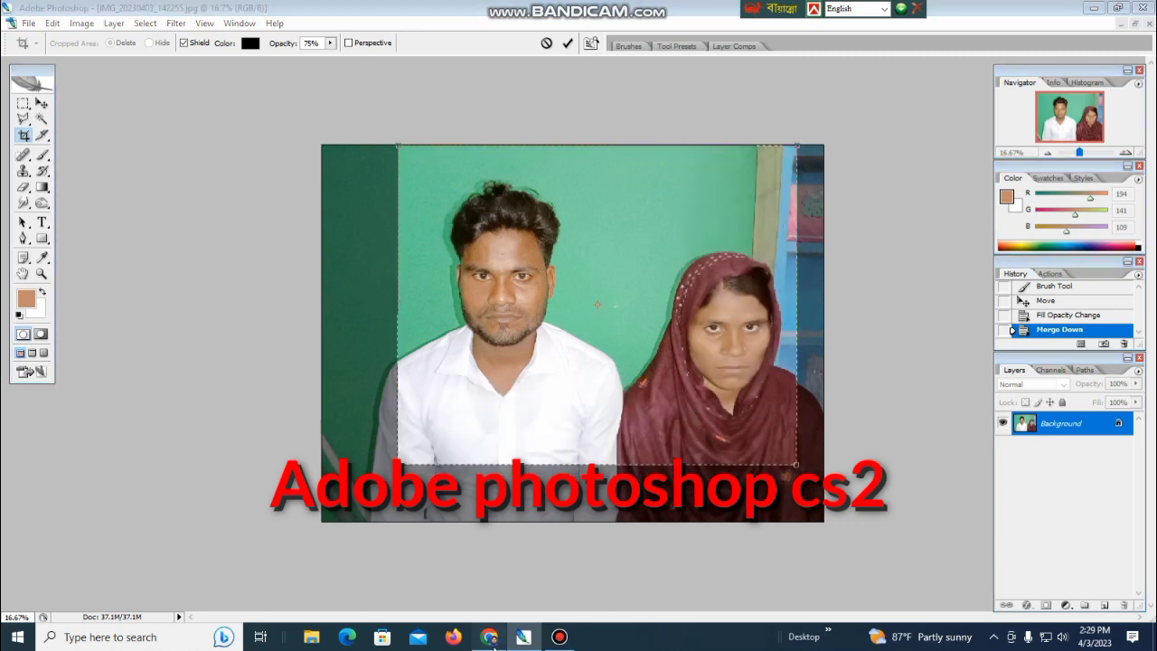
pyautogui.click(489, 637)
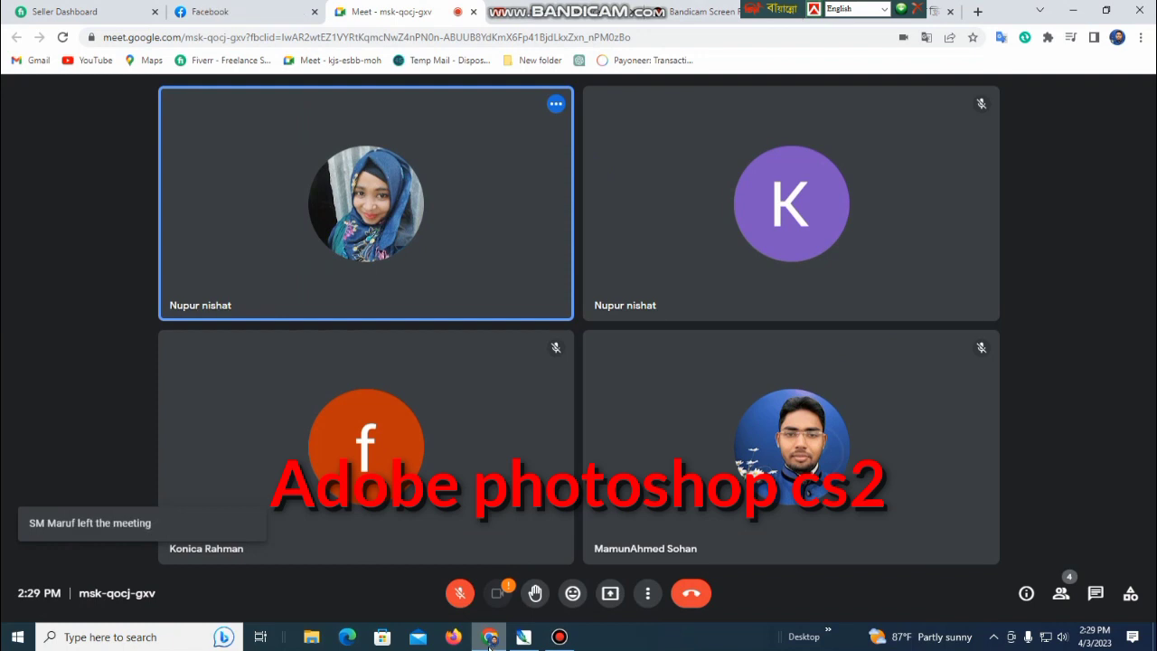
pyautogui.click(489, 637)
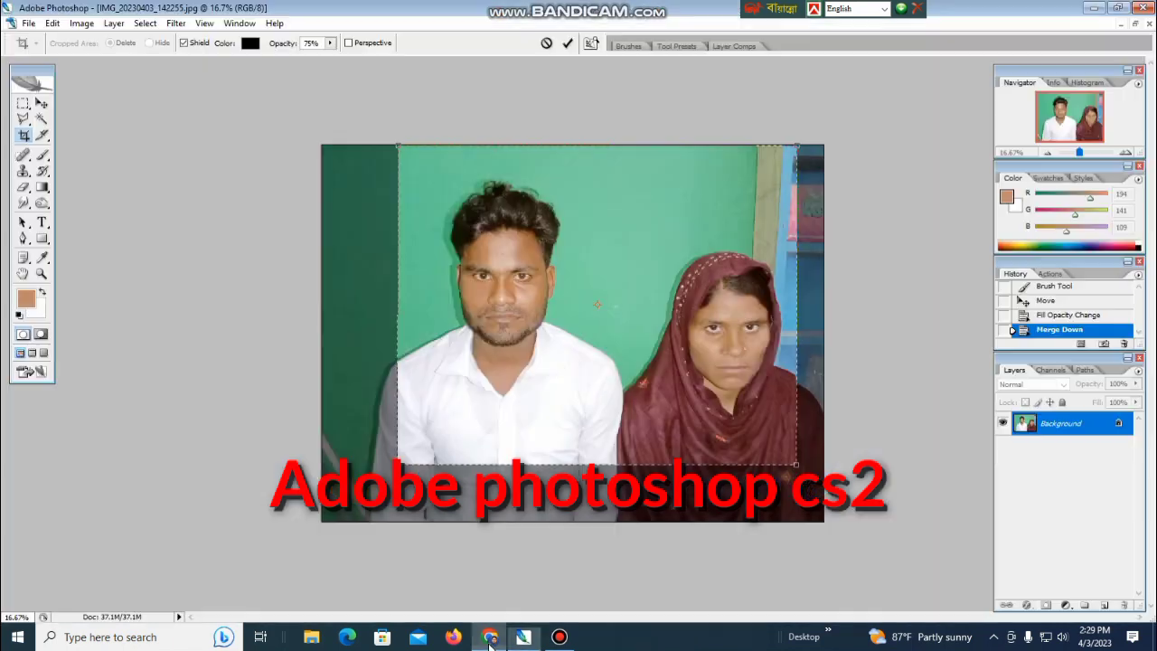
# Reposition and resize the crop frame around the two people and apply the crop.
pyautogui.moveTo(647, 338); pyautogui.dragTo(654, 335)
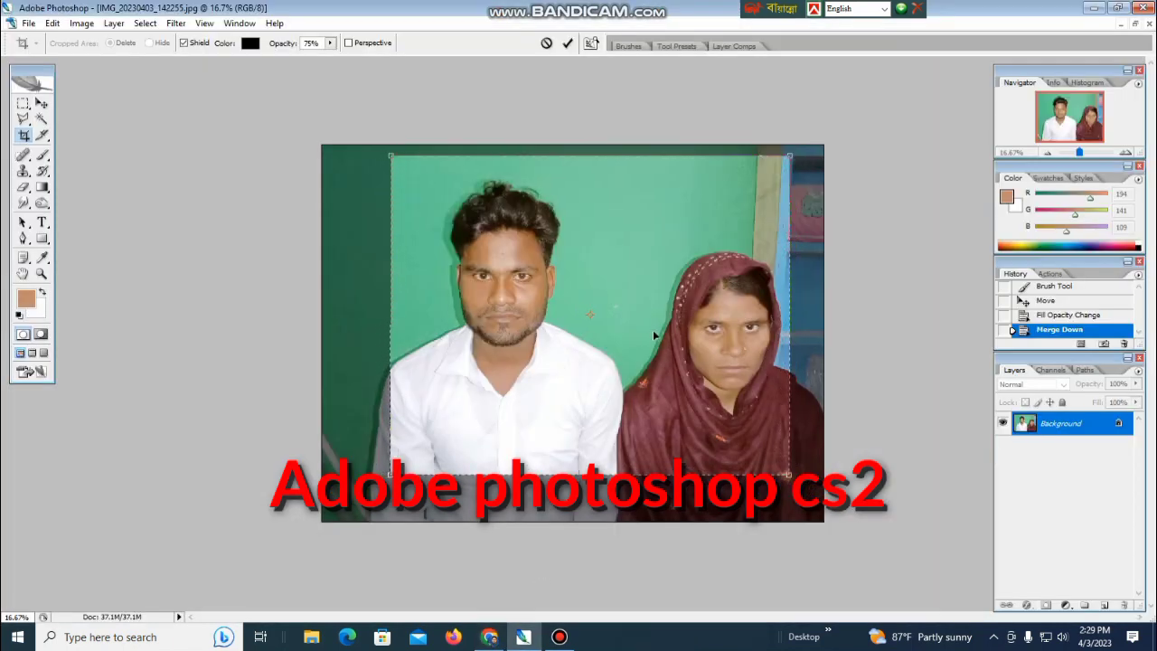
pyautogui.moveTo(589, 353); pyautogui.dragTo(586, 357)
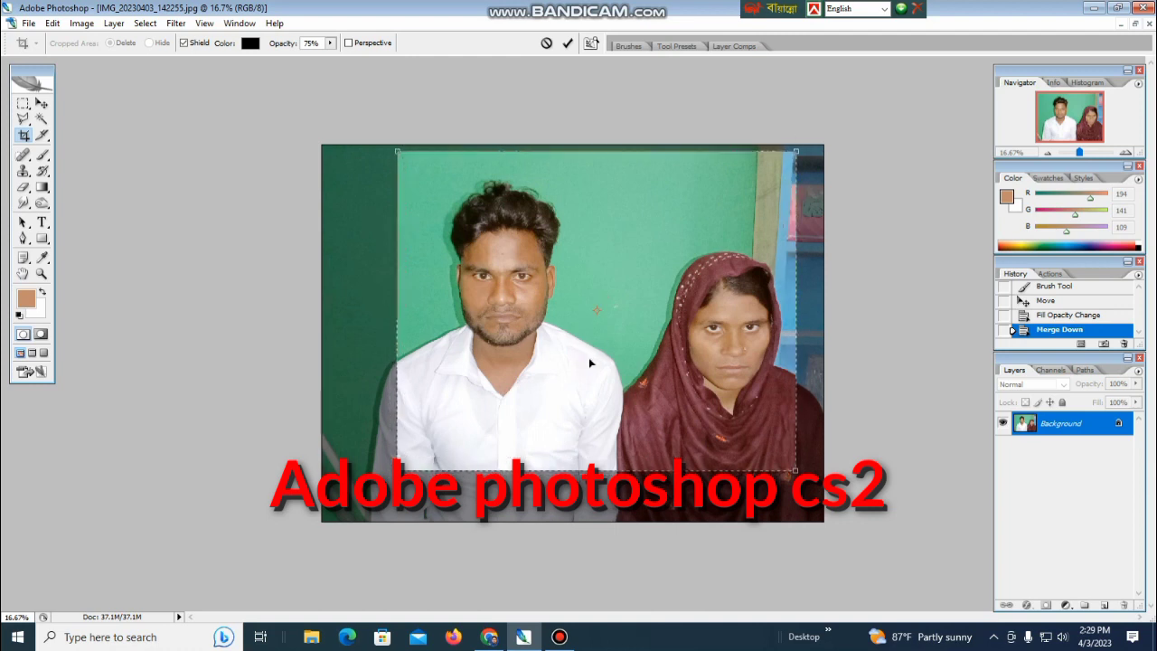
pyautogui.moveTo(809, 489); pyautogui.dragTo(784, 477)
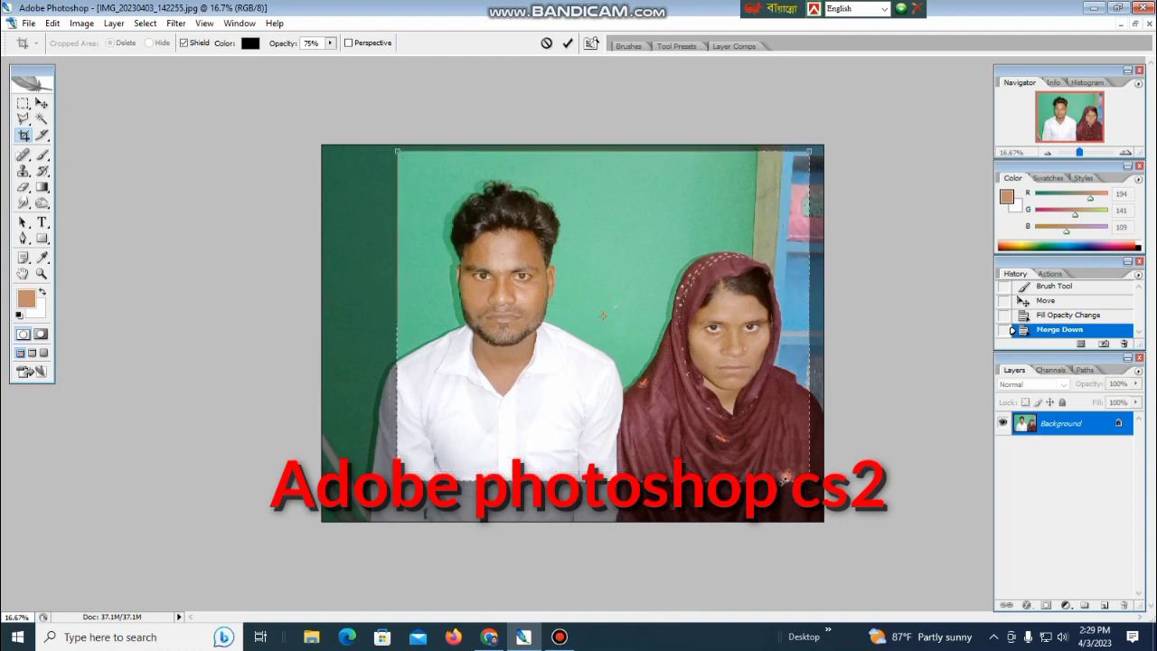
pyautogui.press('Return')
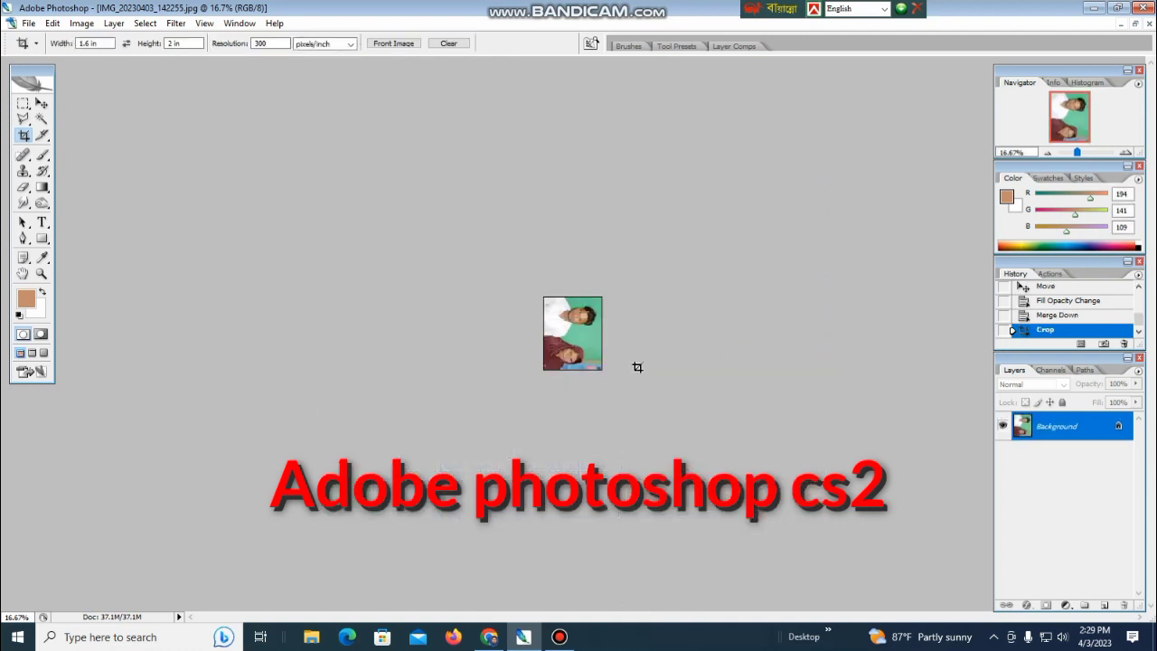
# Save the cropped photo as a JPEG at Low quality 3 with the Baseline ("Standard") format.
pyautogui.hotkey('ctrl', '+')
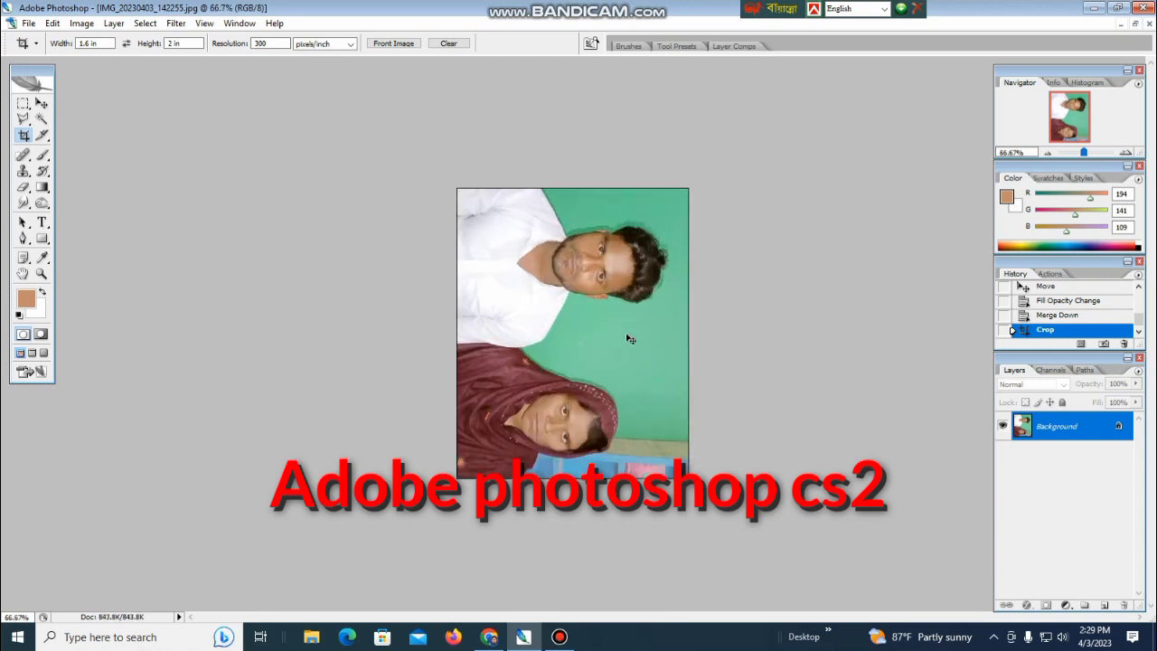
pyautogui.hotkey('ctrl', 's')
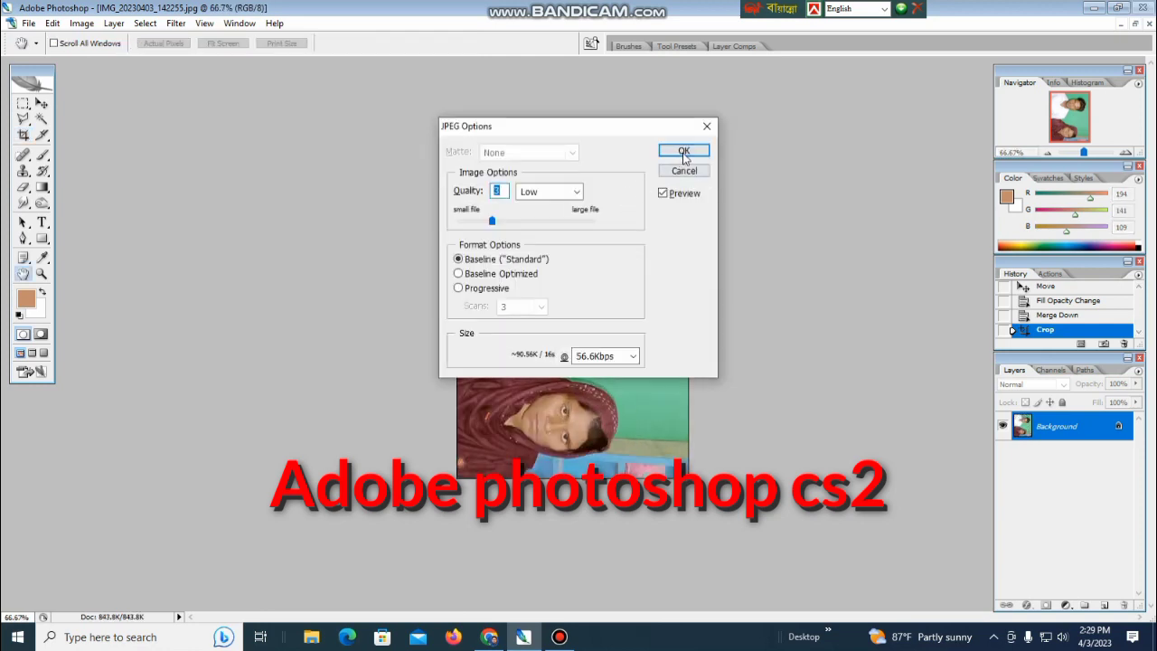
pyautogui.click(684, 152)
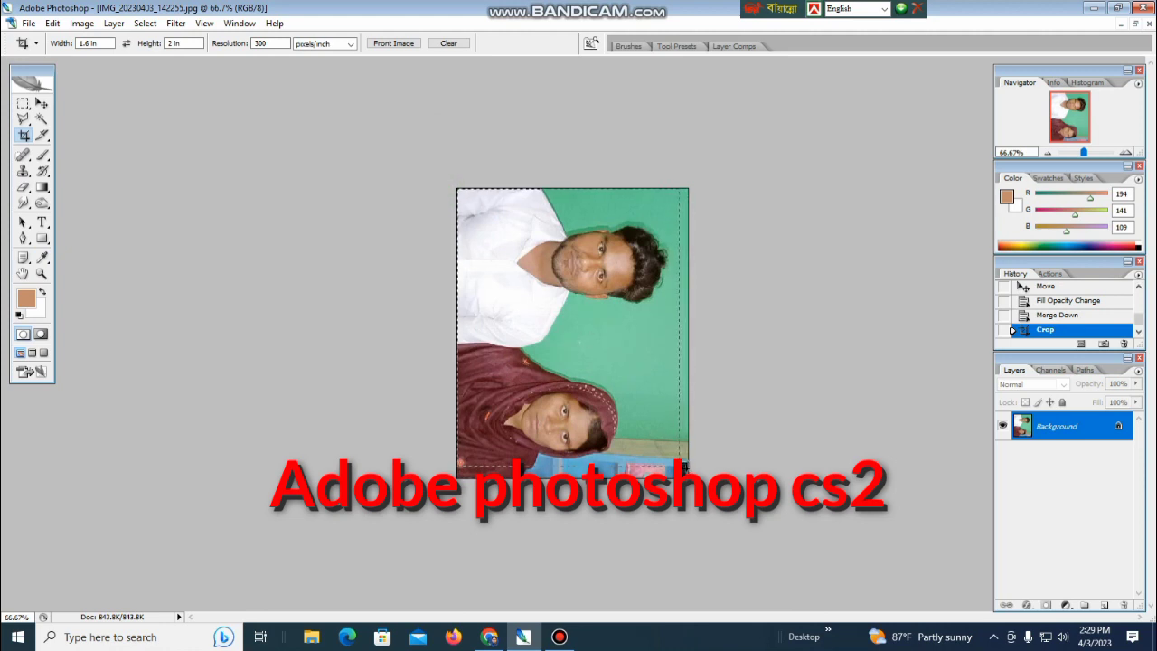
# Crop the photo slightly tighter at 1.6 x 2 in and duplicate the Background layer.
pyautogui.moveTo(459, 189); pyautogui.dragTo(681, 468)
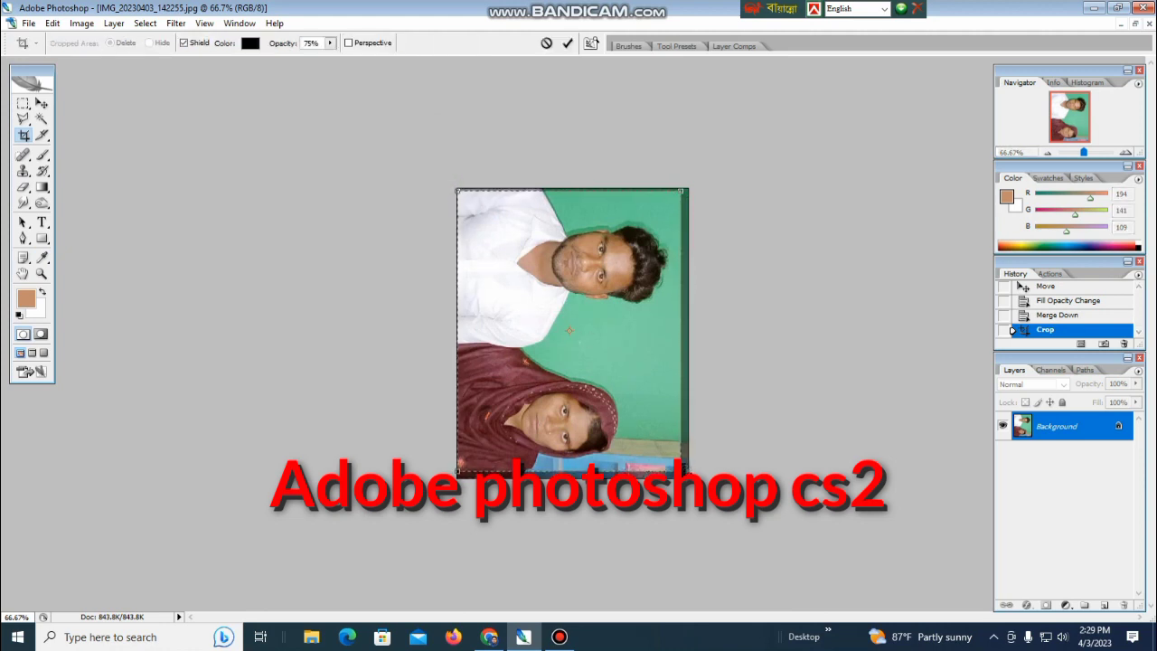
pyautogui.press('Return')
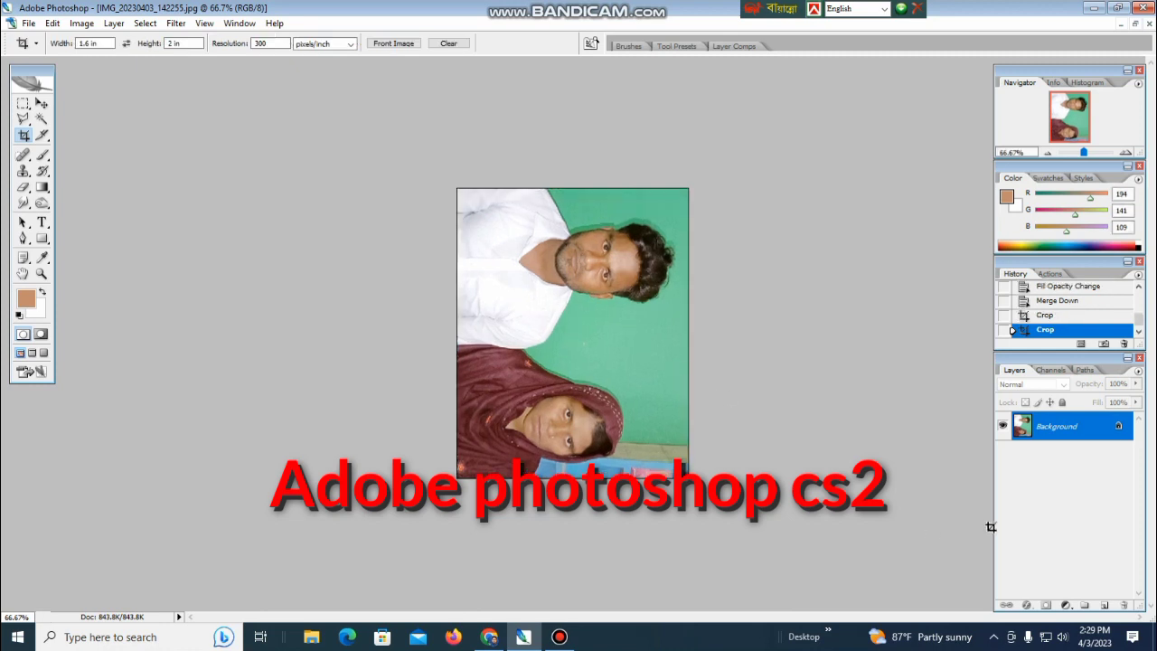
pyautogui.moveTo(1107, 602); pyautogui.dragTo(1105, 604)
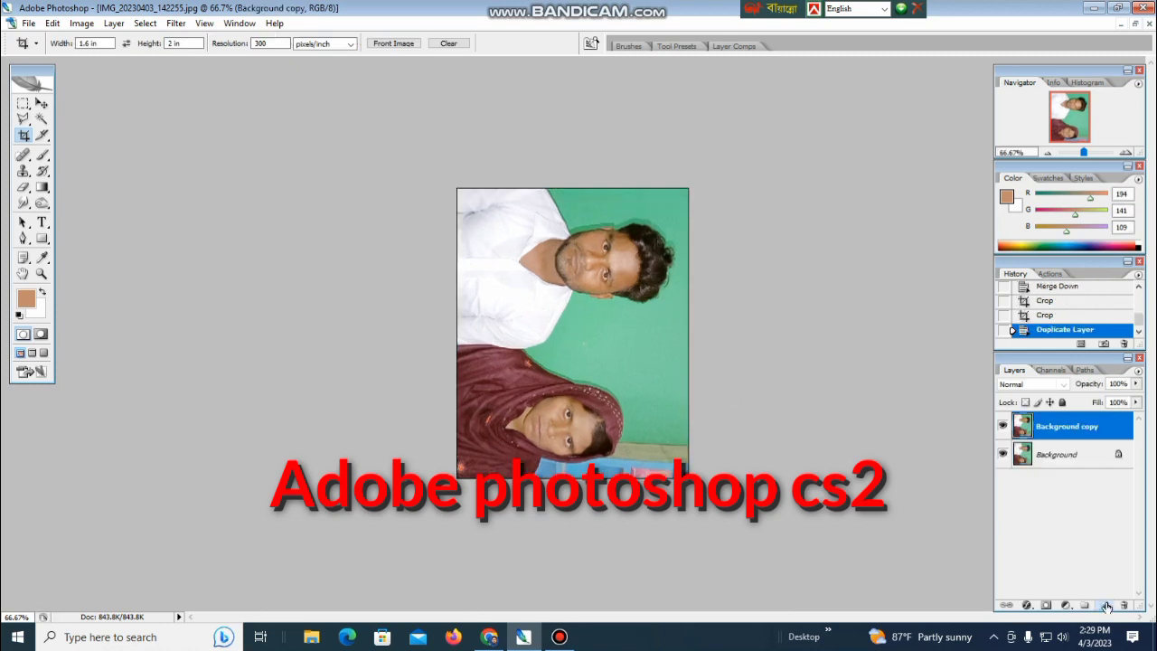
# Try rotating the canvas 90° clockwise and undo the rotation.
pyautogui.click(82, 22)
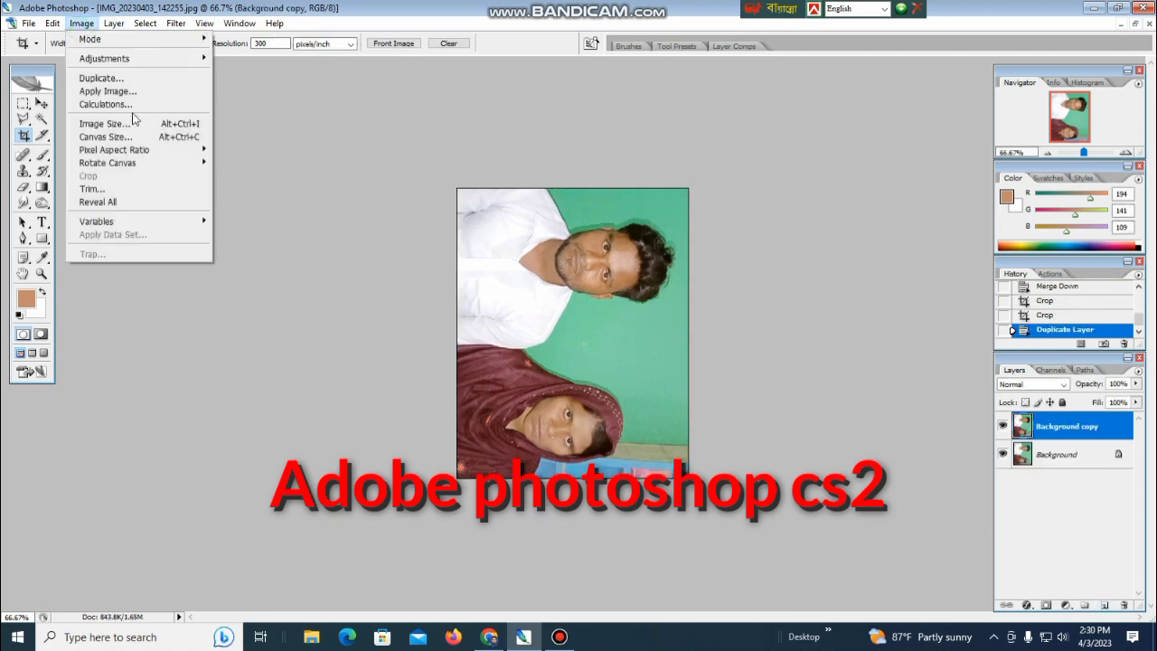
pyautogui.moveTo(142, 167)
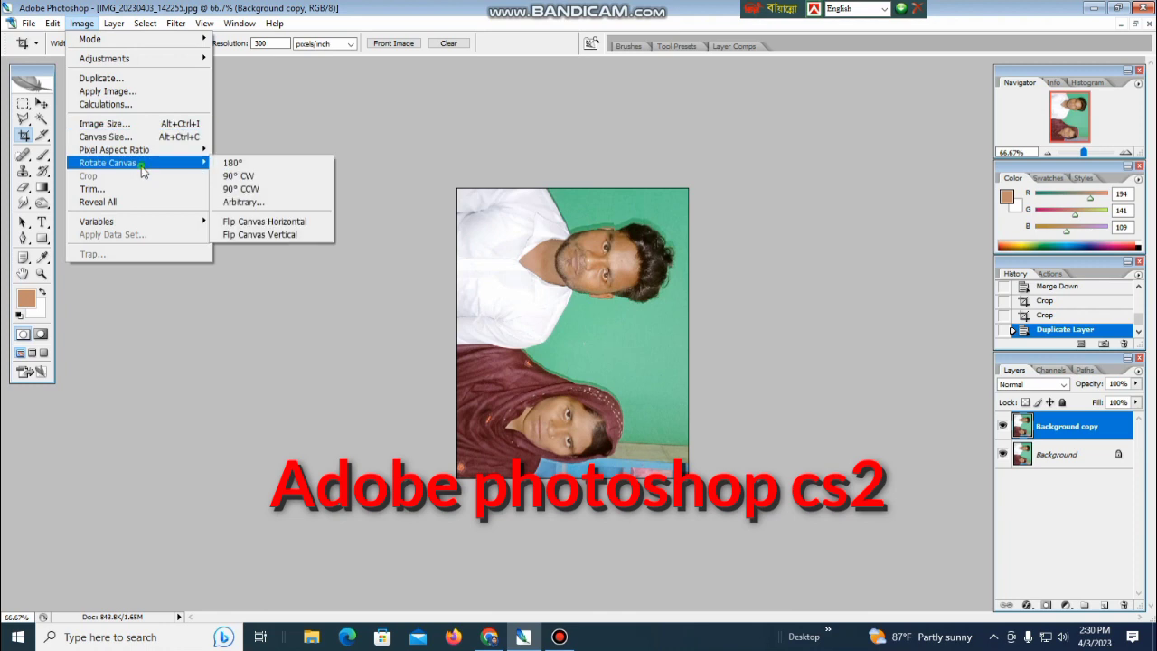
pyautogui.click(236, 176)
pyautogui.hotkey('ctrl', 'z')
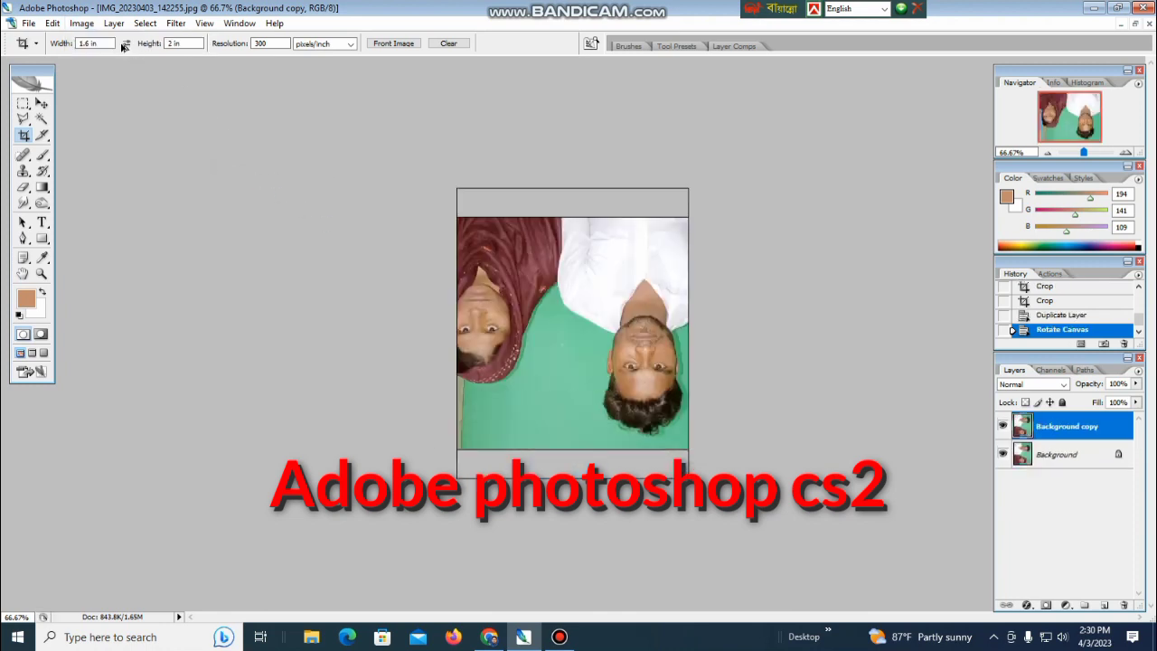
# Rotate the canvas 90° counterclockwise so both people stand upright.
pyautogui.click(81, 22)
pyautogui.moveTo(138, 164)
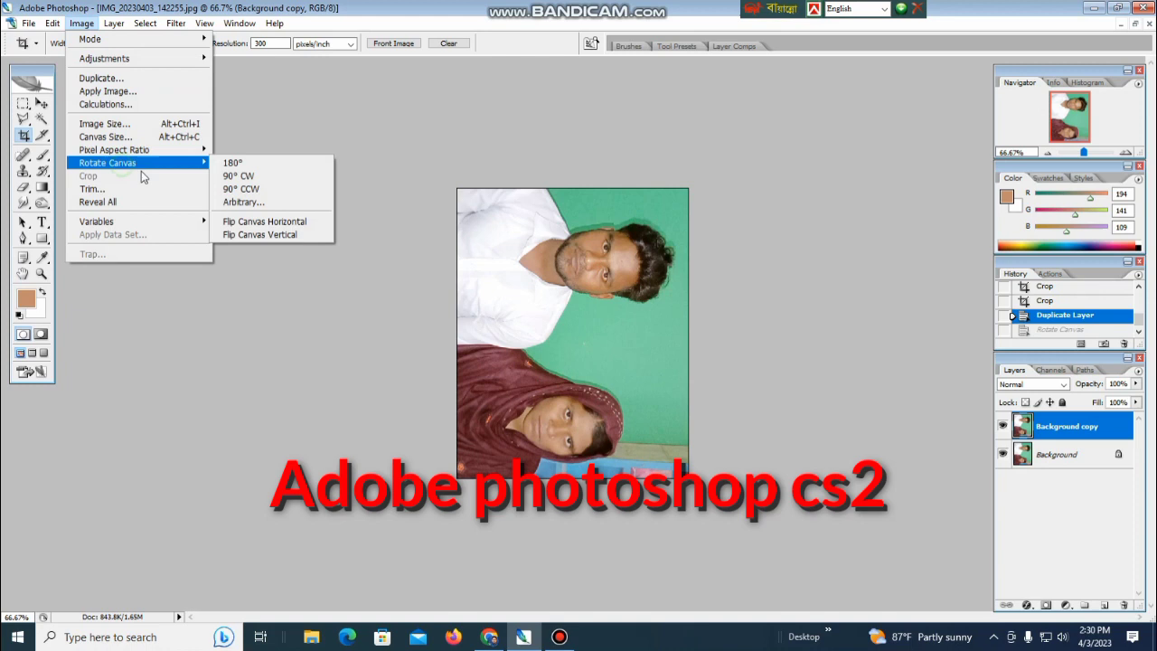
pyautogui.click(239, 188)
# Smooth the man's cheek below the eye and his nose using the Smudge tool with a 20 px brush at 26% strength.
pyautogui.hotkey('ctrl', '+')
pyautogui.hotkey('ctrl', '+')
pyautogui.hotkey('ctrl', '+')
pyautogui.hotkey('ctrl', '+')
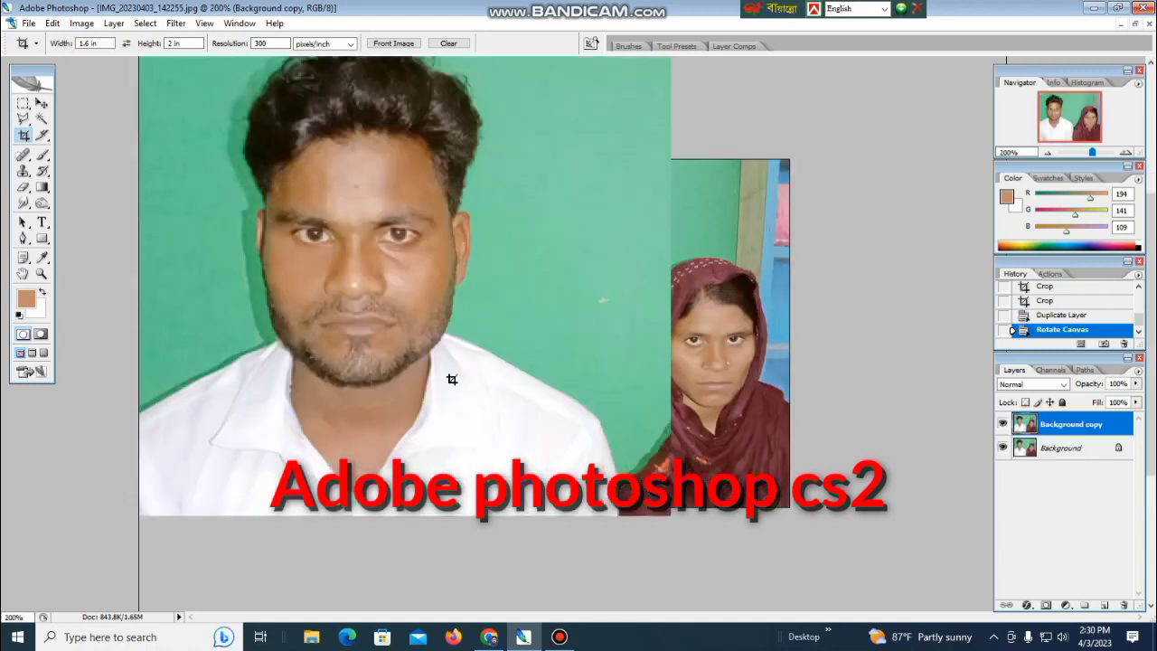
pyautogui.moveTo(507, 330); pyautogui.dragTo(483, 382)
pyautogui.hotkey('ctrl', '+')
pyautogui.hotkey('ctrl', '+')
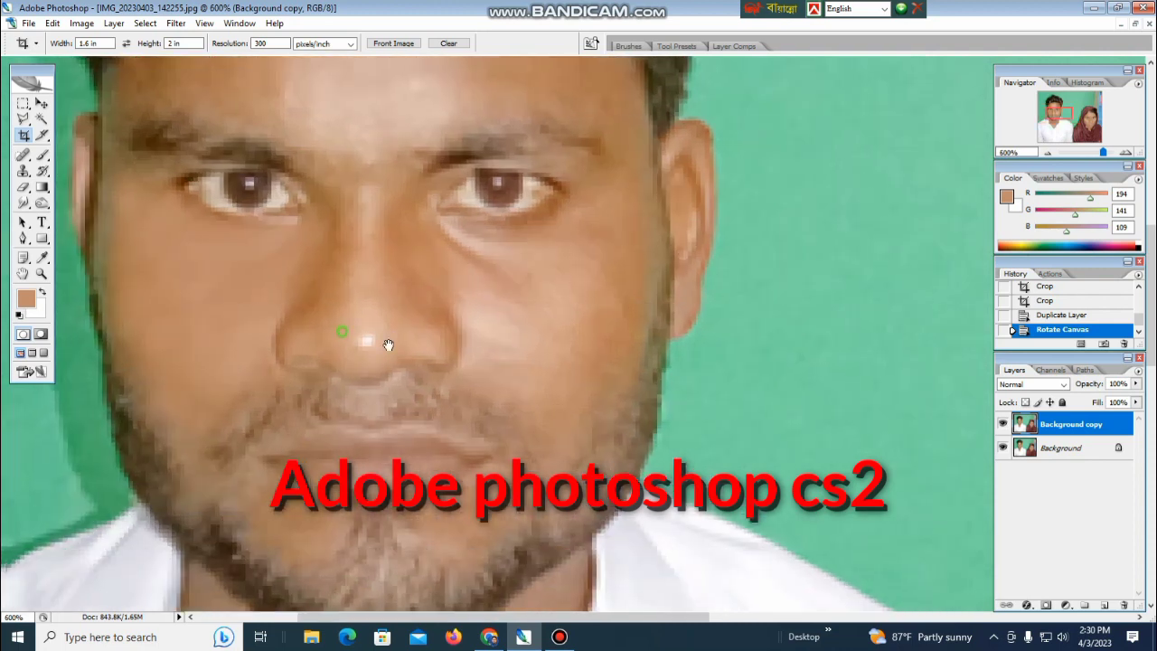
pyautogui.moveTo(383, 338); pyautogui.dragTo(614, 370)
pyautogui.hotkey('ctrl', '+')
pyautogui.moveTo(553, 330); pyautogui.dragTo(532, 323)
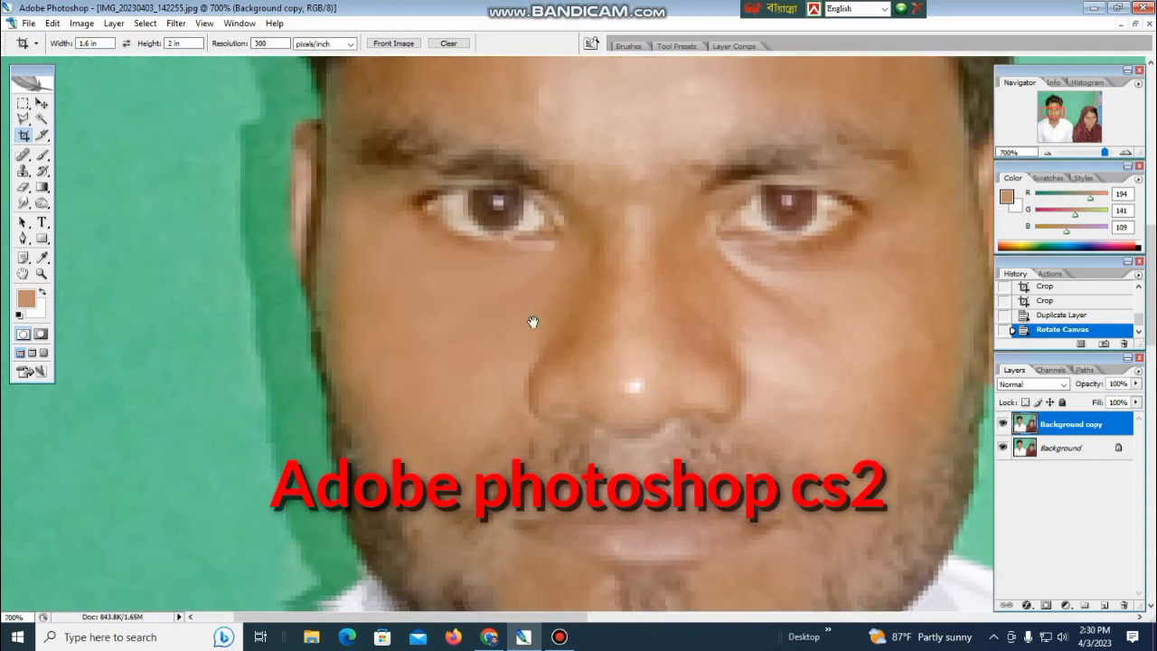
pyautogui.press('r')
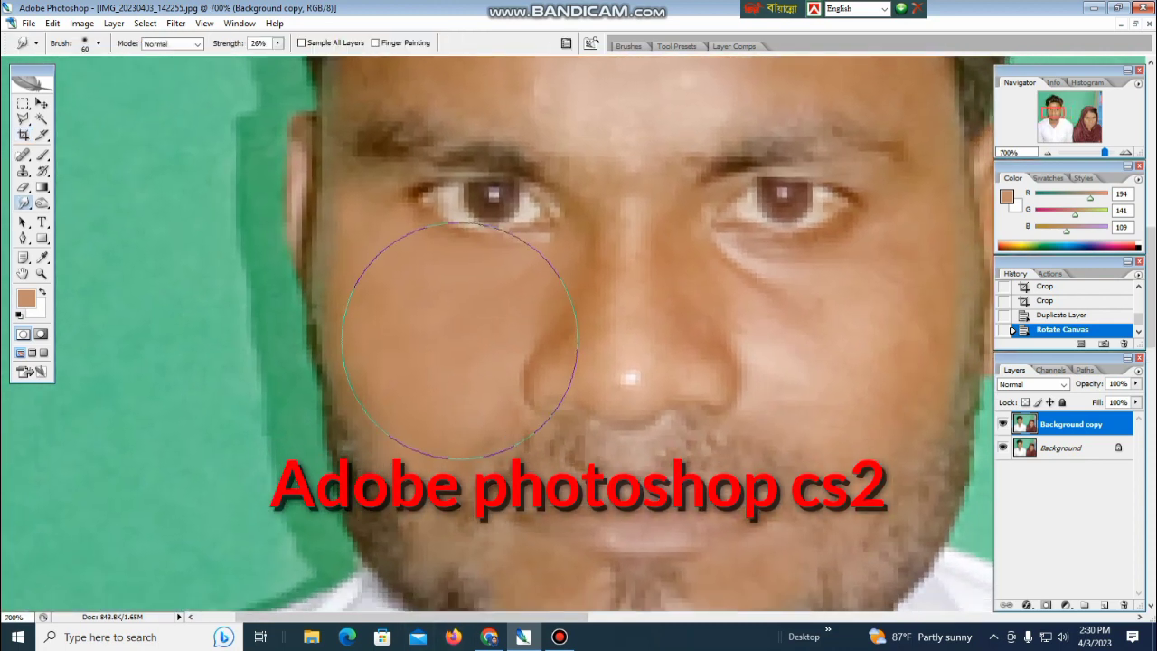
pyautogui.press('[')
pyautogui.press('[')
pyautogui.press('[')
pyautogui.press('[')
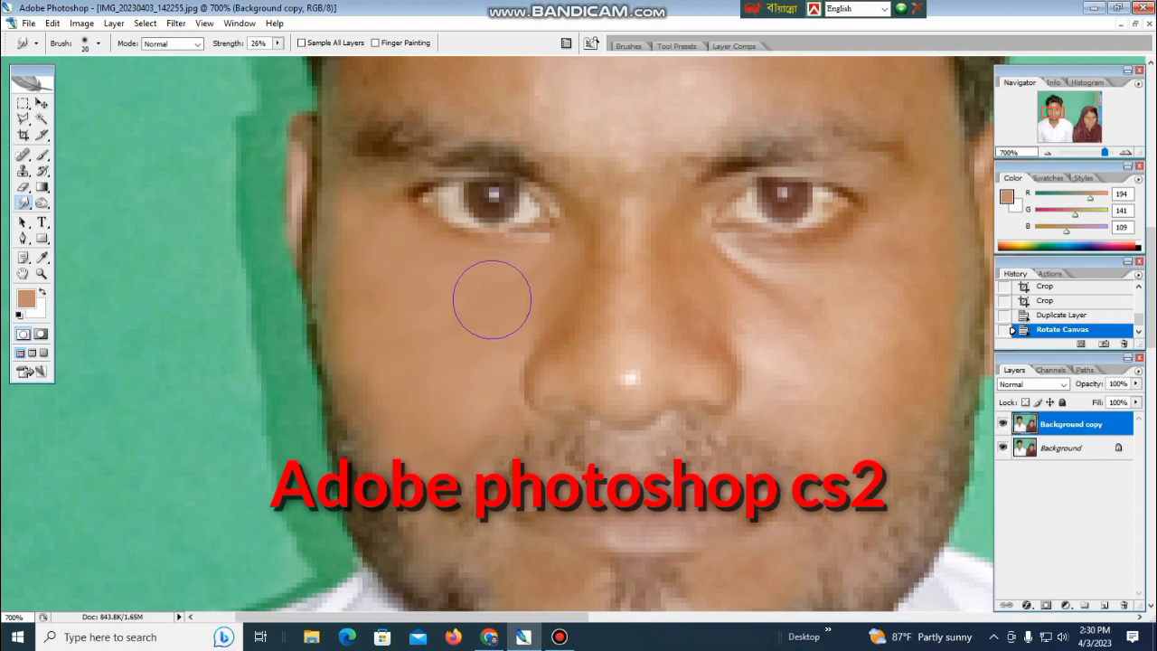
pyautogui.press('[')
pyautogui.moveTo(491, 298); pyautogui.dragTo(524, 279)
pyautogui.moveTo(524, 277); pyautogui.dragTo(540, 262)
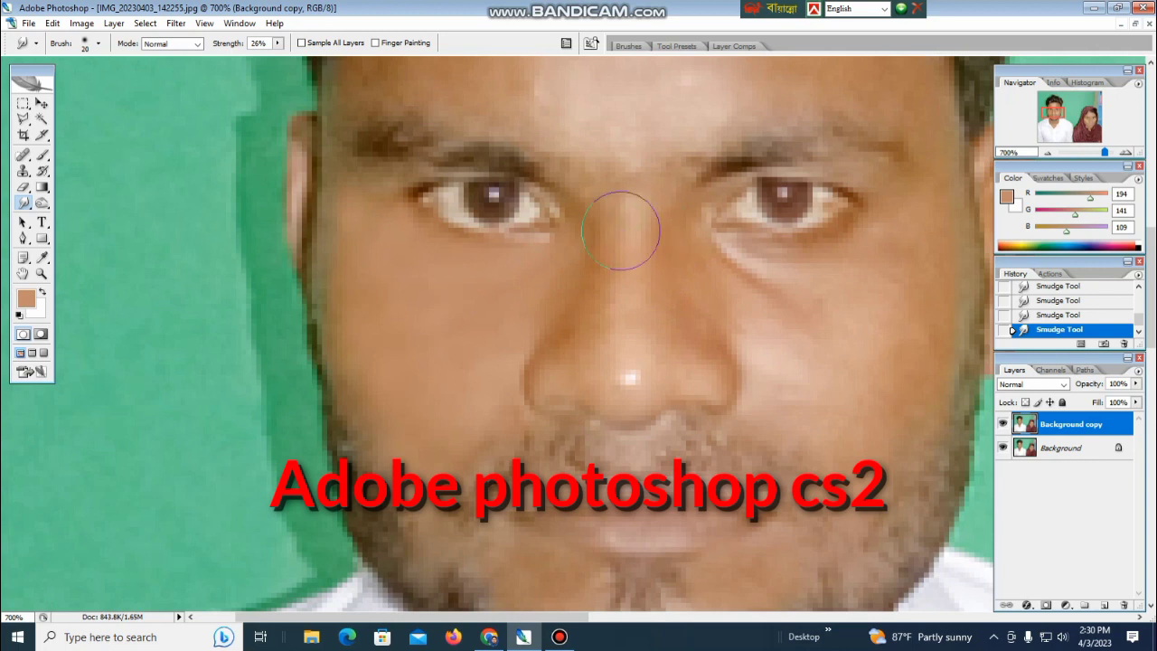
pyautogui.moveTo(628, 231); pyautogui.dragTo(620, 317)
pyautogui.moveTo(701, 317)
pyautogui.mouseDown()
pyautogui.moveTo(608, 321)
pyautogui.moveTo(683, 299)
pyautogui.mouseUp()
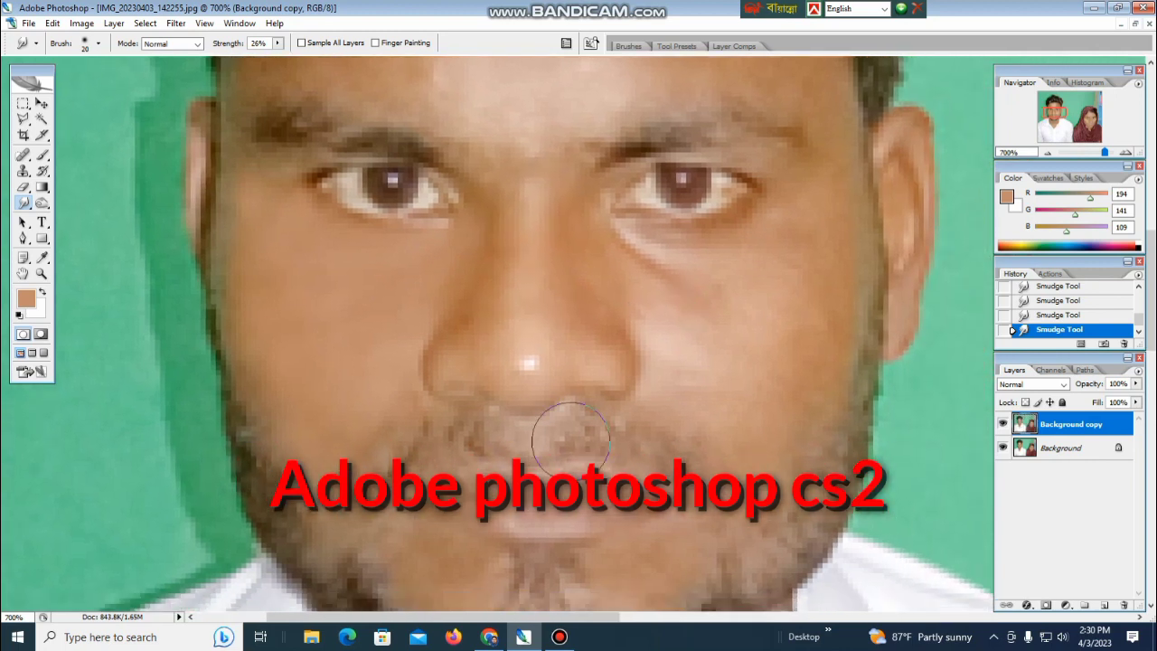
# Dab the man's cheek with an 8 px Spot Healing Brush, dismissing its sampling warning, and undo the last dab.
pyautogui.press('j')
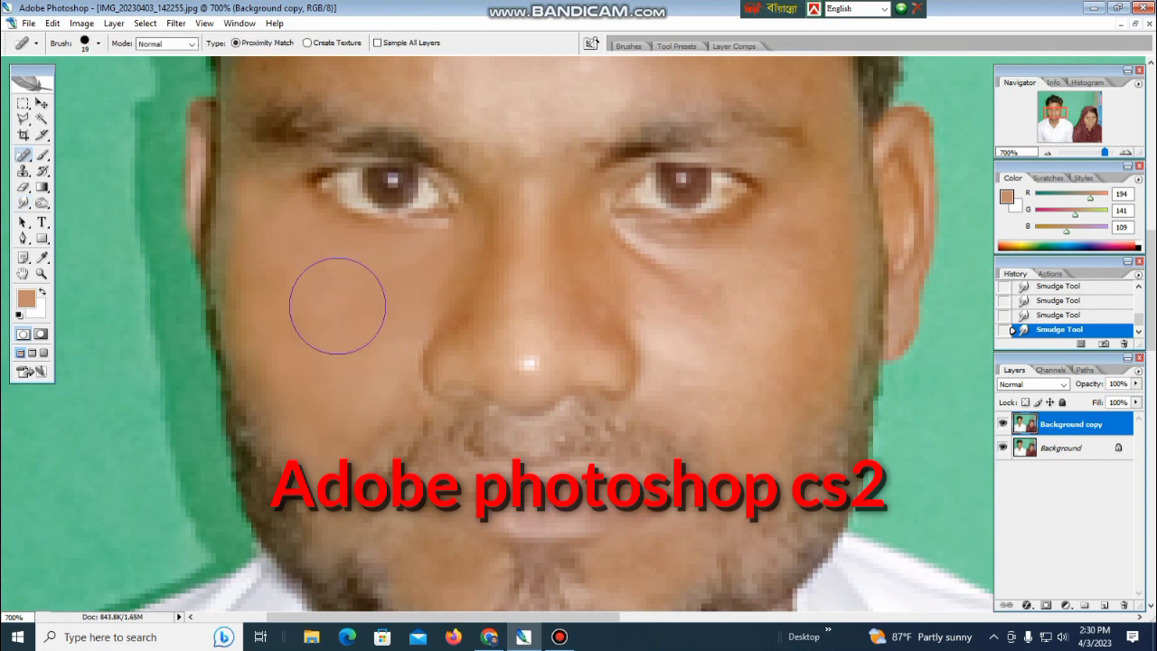
pyautogui.keyDown('alt'); pyautogui.click(359, 304); pyautogui.keyUp('alt')
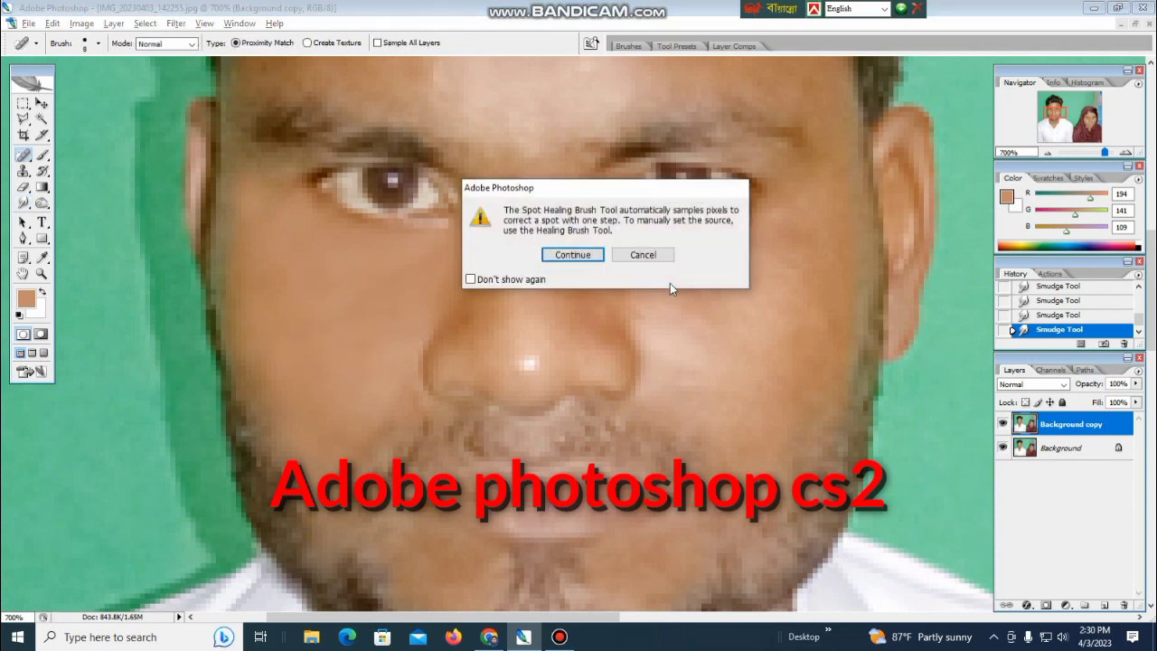
pyautogui.click(660, 258)
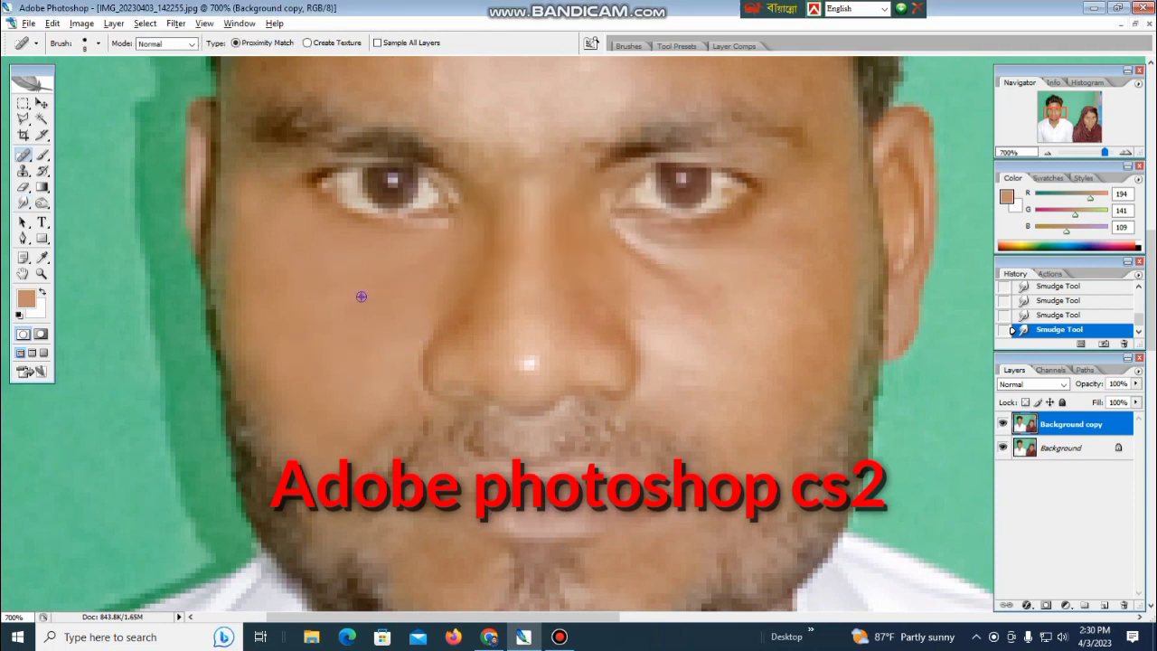
pyautogui.keyDown('alt'); pyautogui.click(361, 297); pyautogui.keyUp('alt')
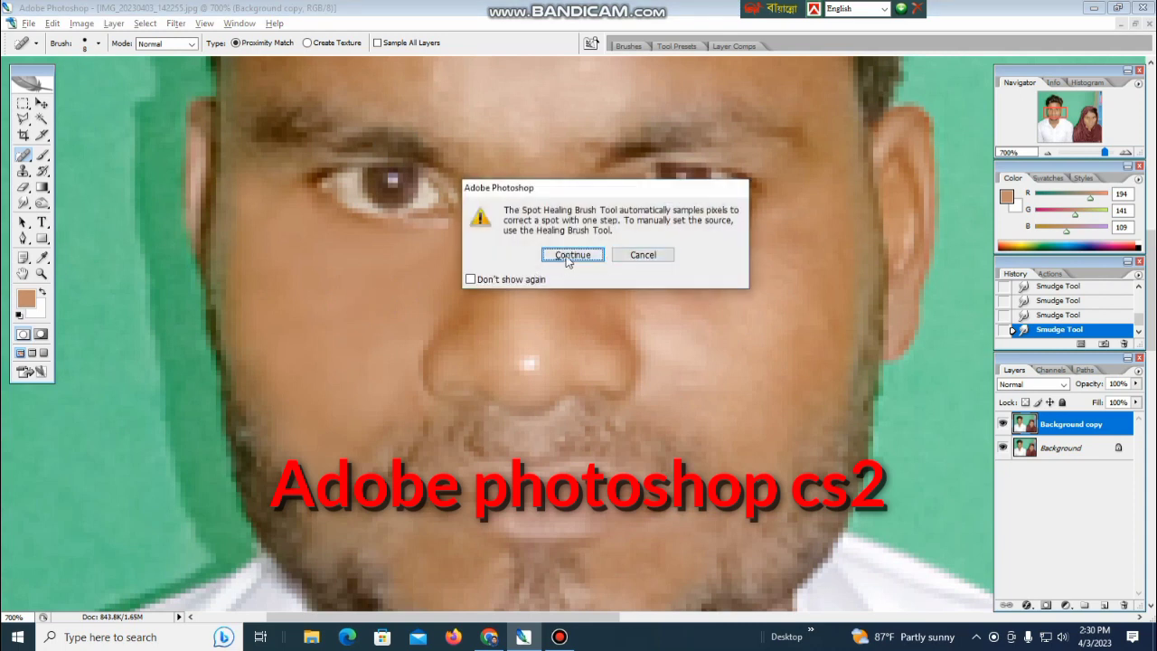
pyautogui.click(468, 279)
pyautogui.click(572, 255)
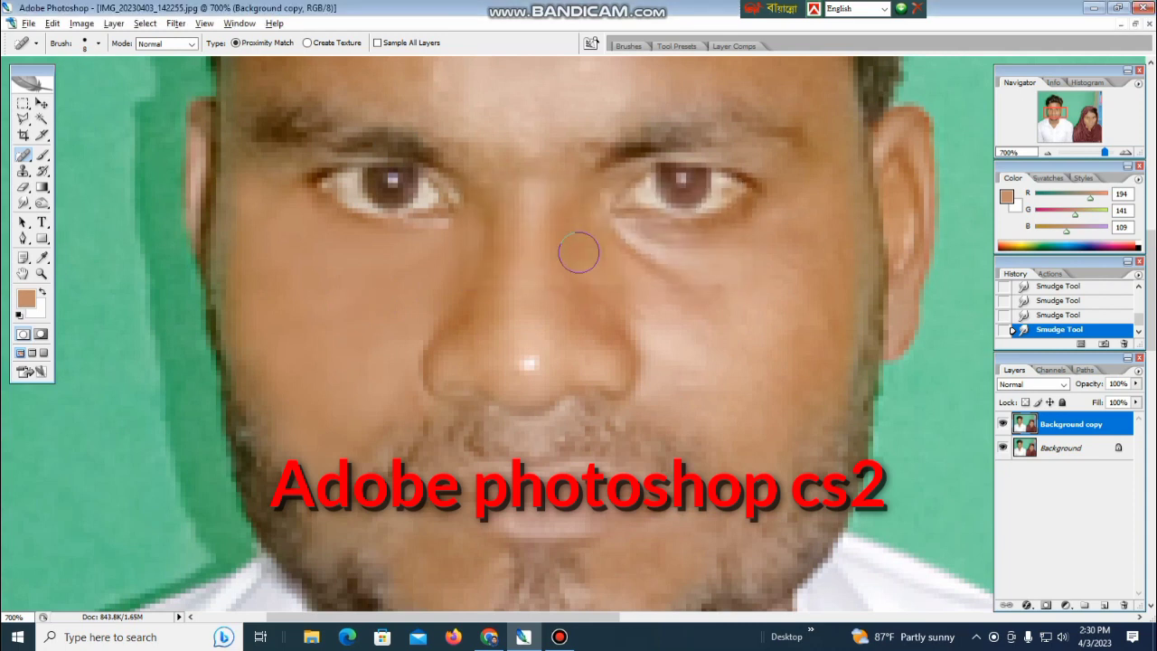
pyautogui.click(350, 323)
pyautogui.click(350, 325)
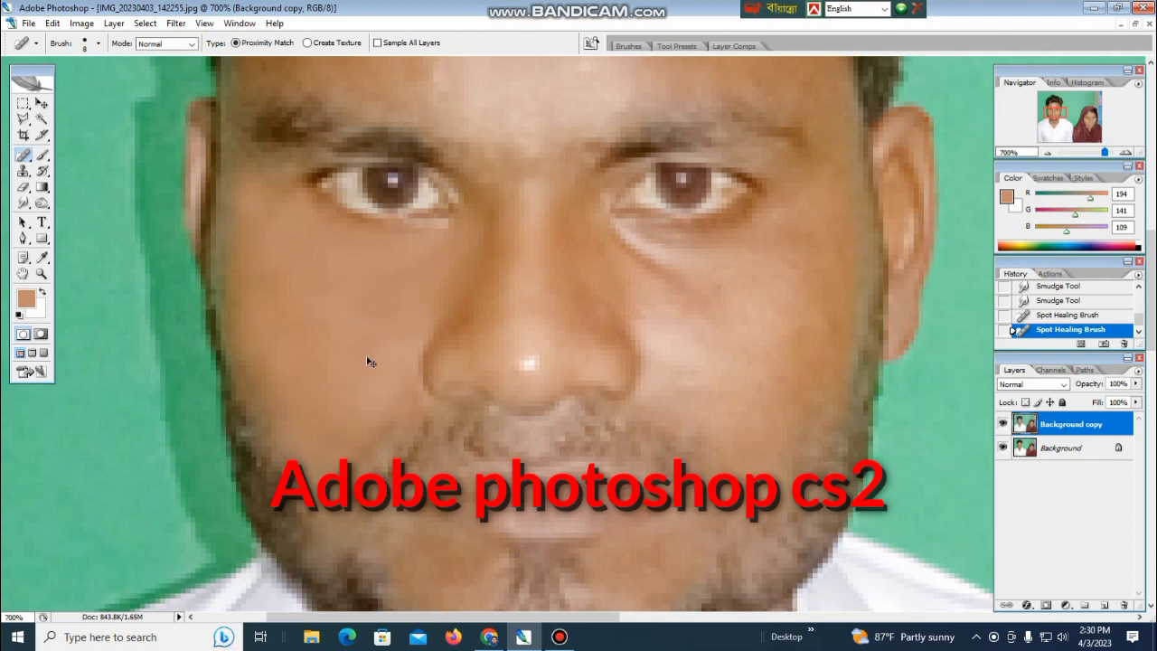
pyautogui.hotkey('ctrl', 'z')
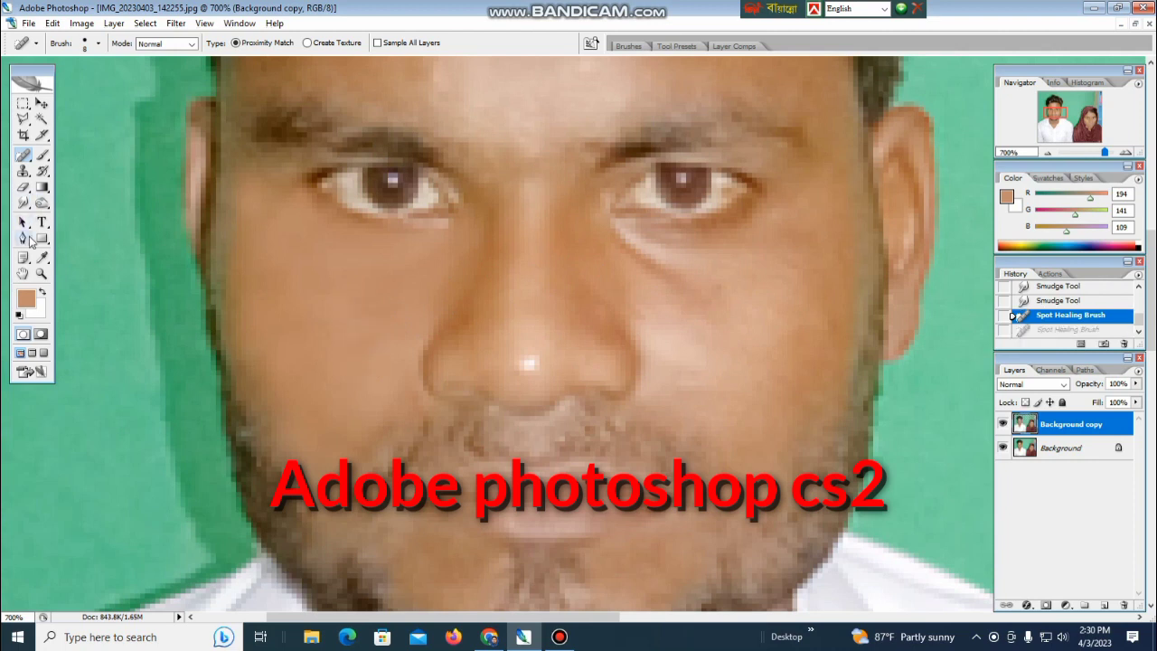
# Sample clean skin on the man's cheek with the Healing Brush and heal around it using 19 px and 8 px brushes.
pyautogui.moveTo(24, 158); pyautogui.dragTo(77, 169)
pyautogui.keyDown('alt'); pyautogui.click(343, 295); pyautogui.keyUp('alt')
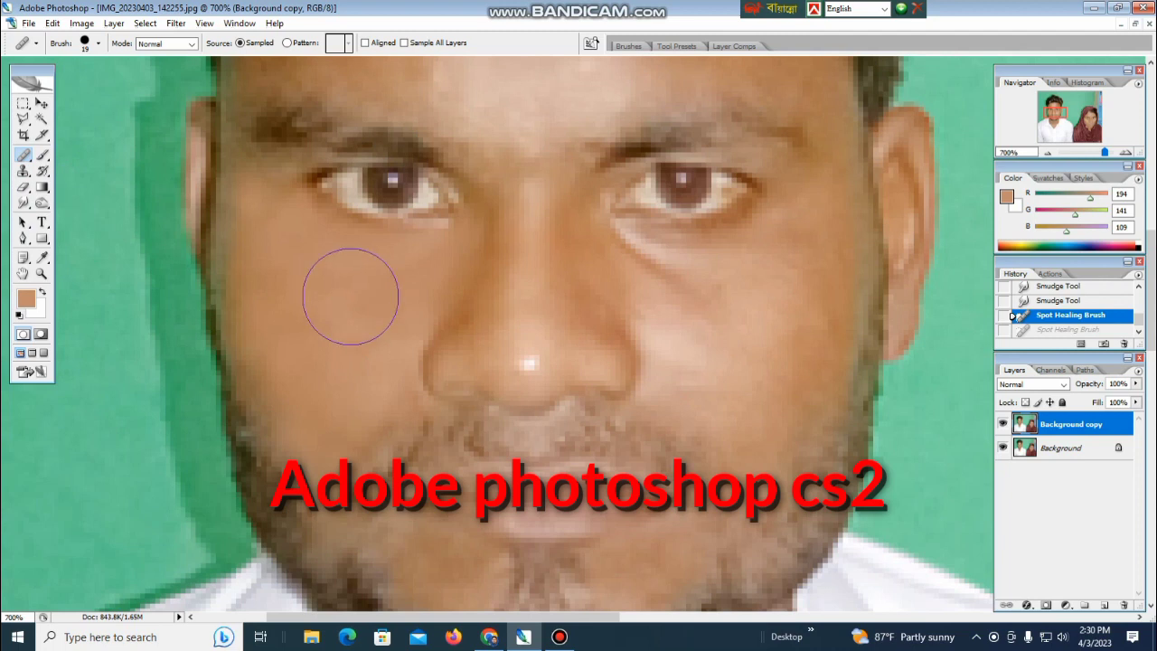
pyautogui.click(352, 298)
pyautogui.click(351, 311)
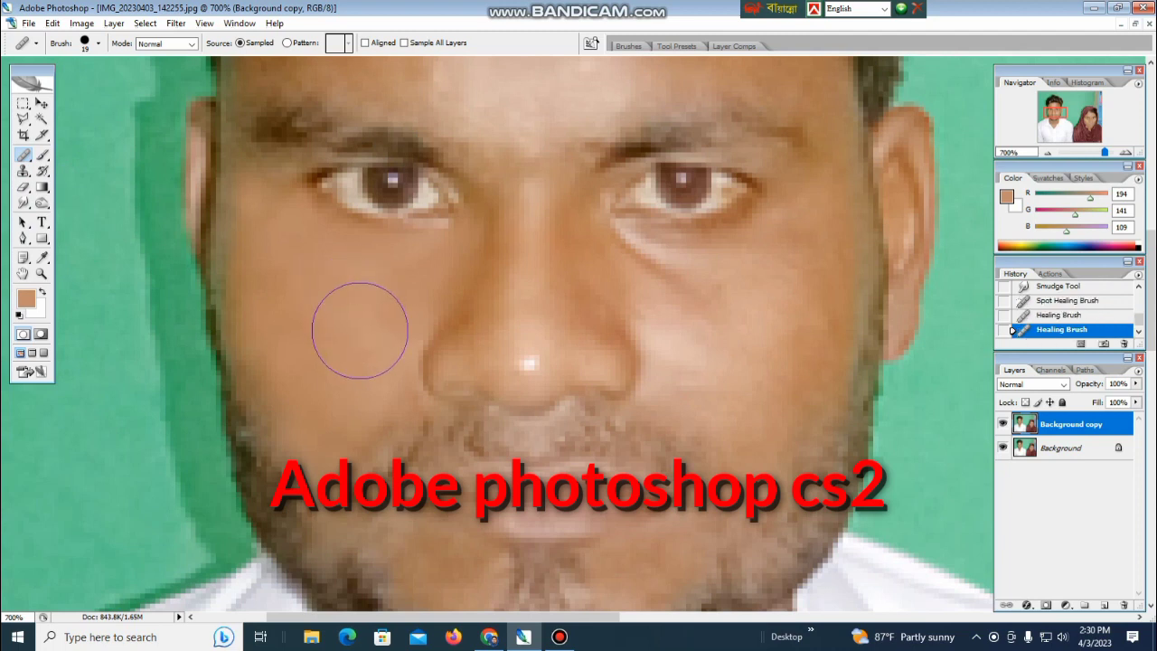
pyautogui.press('[')
pyautogui.click(358, 292)
pyautogui.click(358, 293)
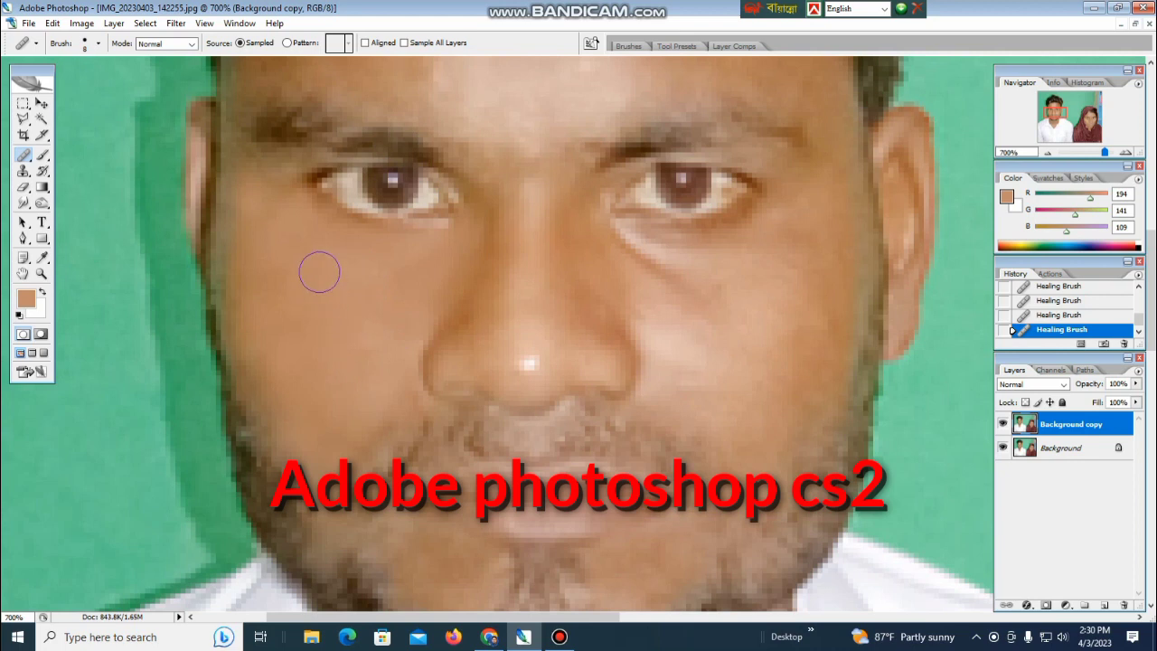
# Paint skin tone over the man's cheek with a soft Brush at 41% opacity and 42% flow, enlarging it to 10 px.
pyautogui.click(43, 156)
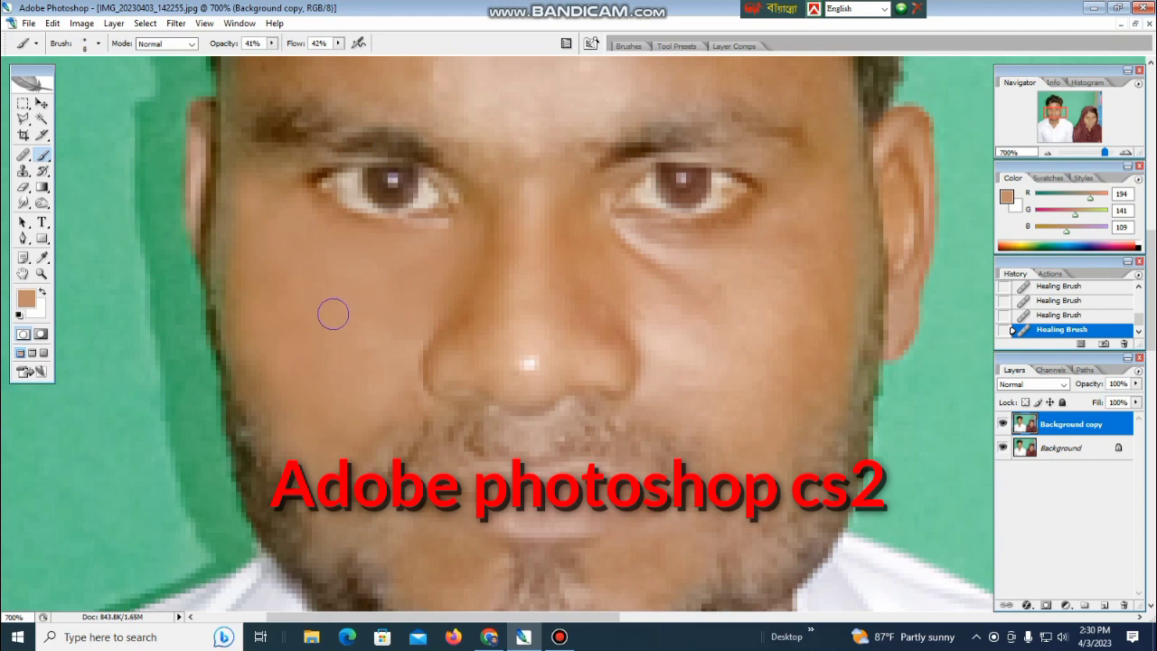
pyautogui.click(329, 316)
pyautogui.click(329, 306)
pyautogui.click(329, 306)
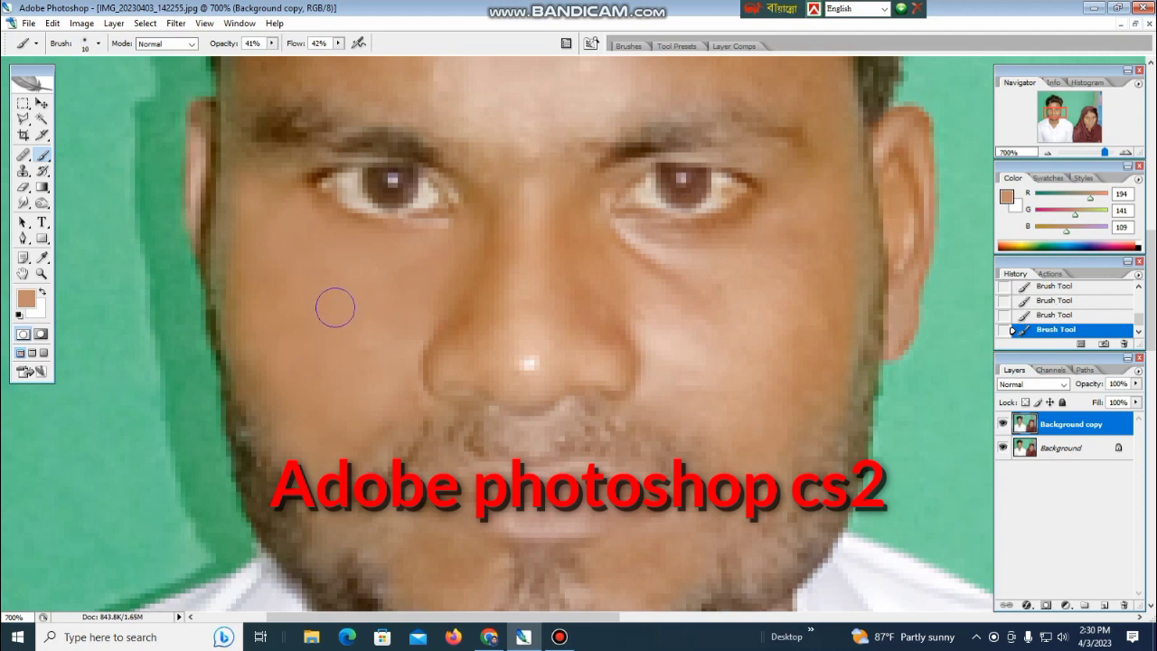
pyautogui.press(']')
pyautogui.moveTo(332, 353); pyautogui.dragTo(338, 358)
# Even out the man's cheek beside the nose with several 8 px Healing Brush dabs.
pyautogui.click(26, 158)
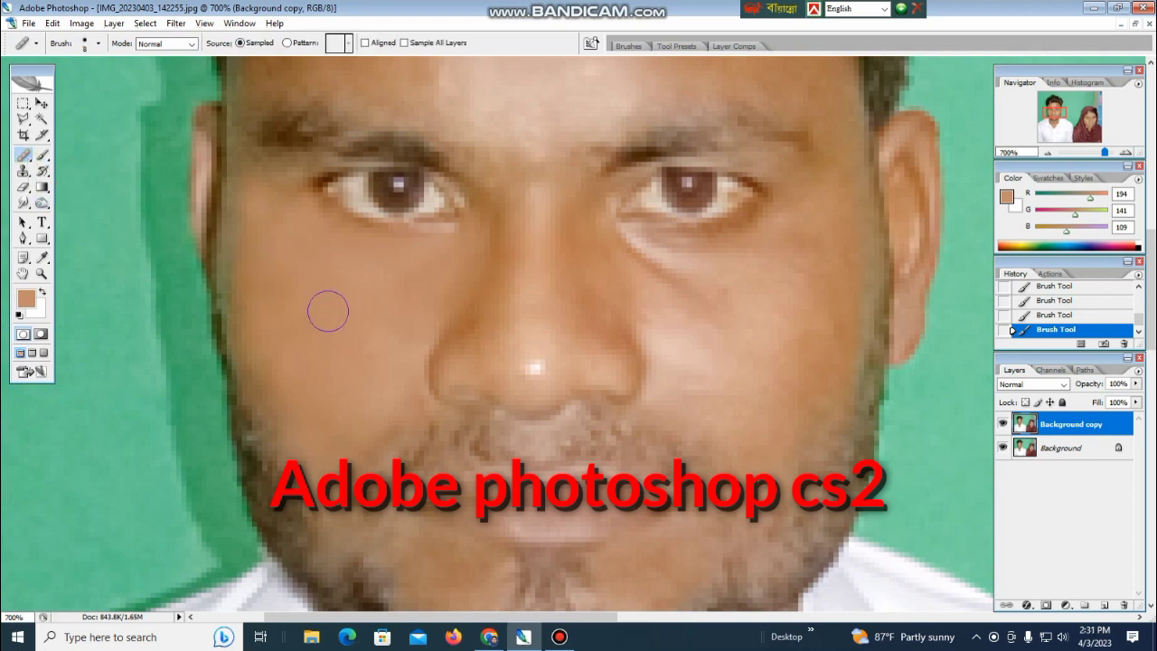
pyautogui.click(25, 156)
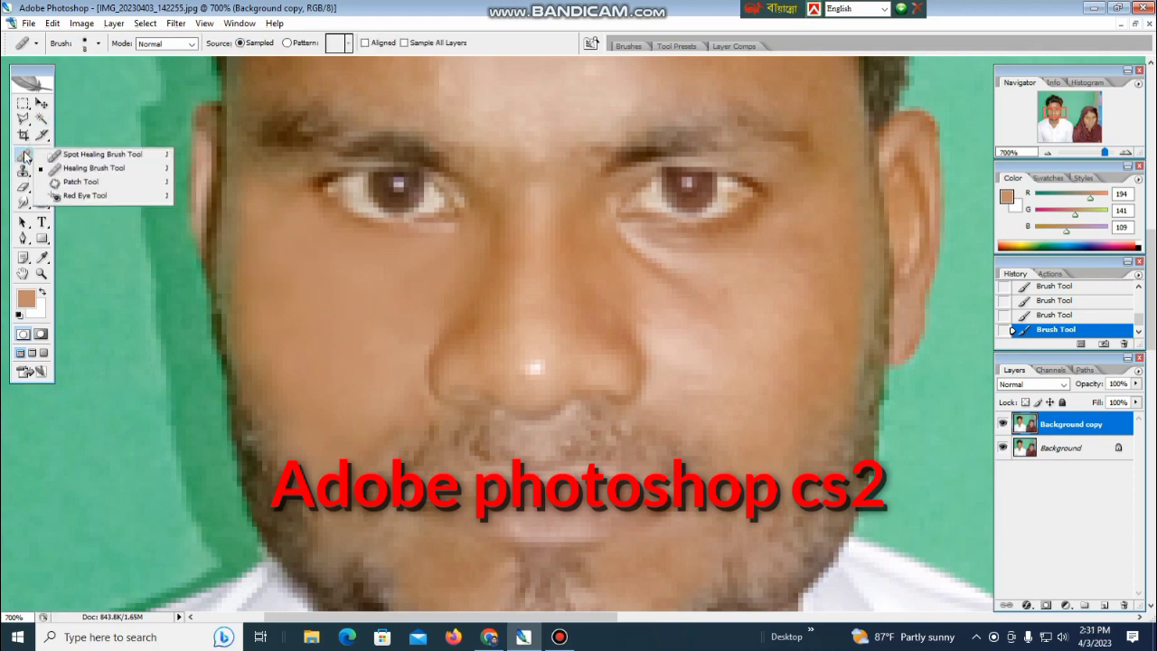
pyautogui.click(68, 170)
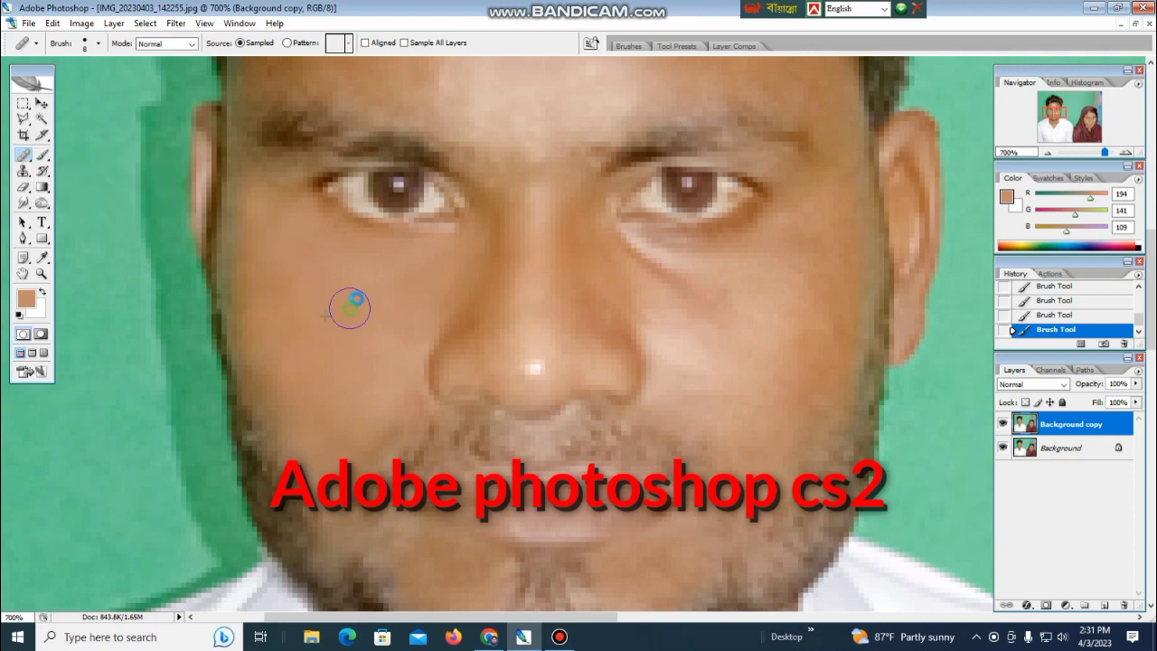
pyautogui.click(350, 308)
pyautogui.click(363, 300)
pyautogui.click(376, 293)
pyautogui.click(389, 286)
pyautogui.click(378, 373)
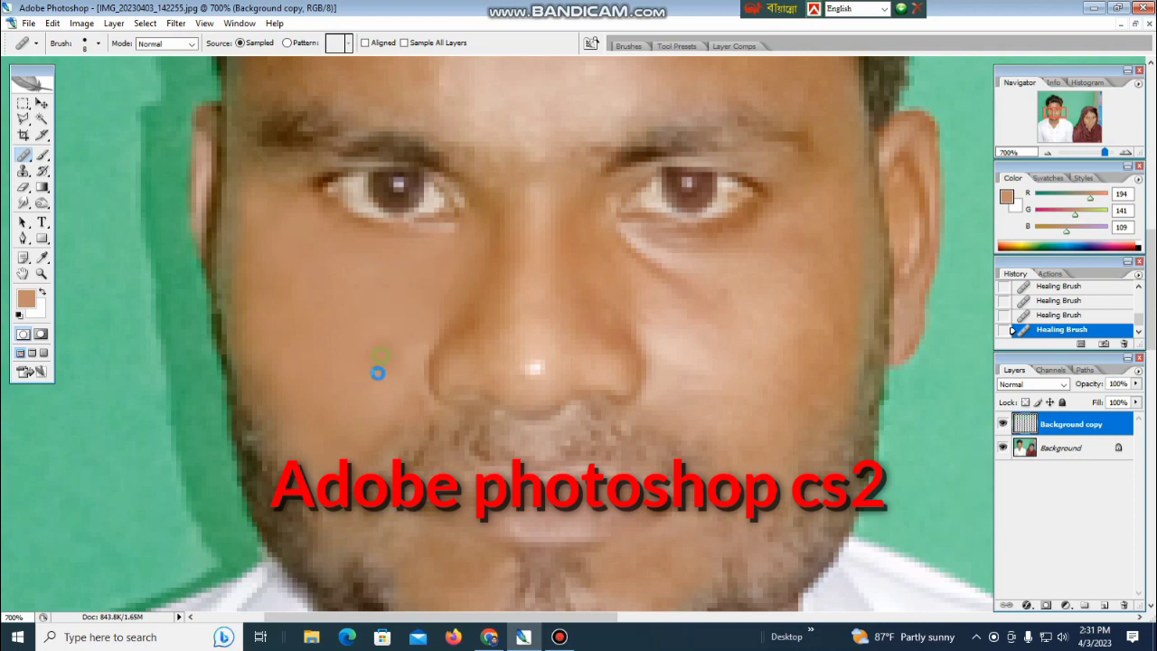
# Smooth the crease under the man's left eye and the upper cheek below it with 8 px Healing Brush dabs.
pyautogui.moveTo(684, 359); pyautogui.dragTo(527, 350)
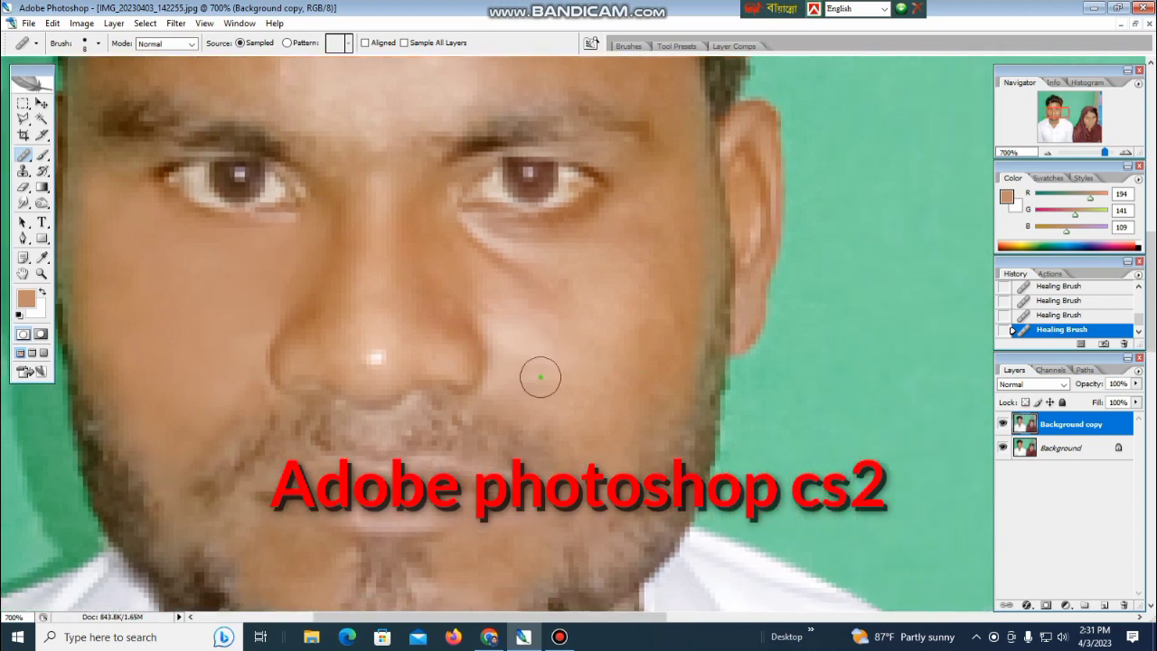
pyautogui.click(514, 336)
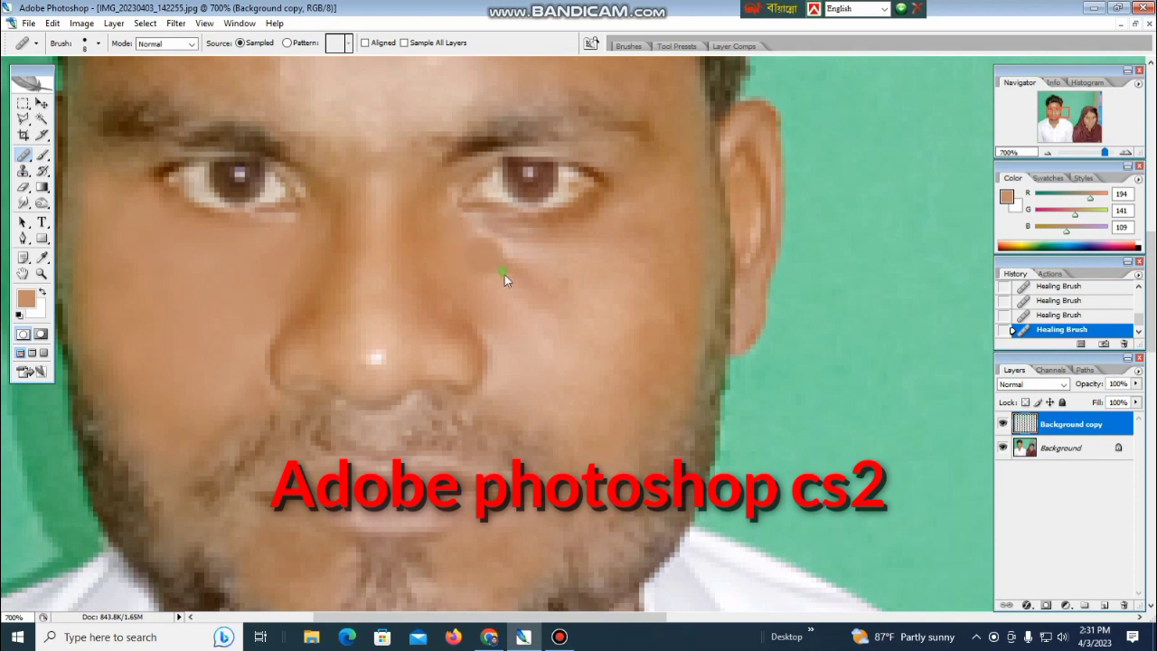
pyautogui.click(493, 246)
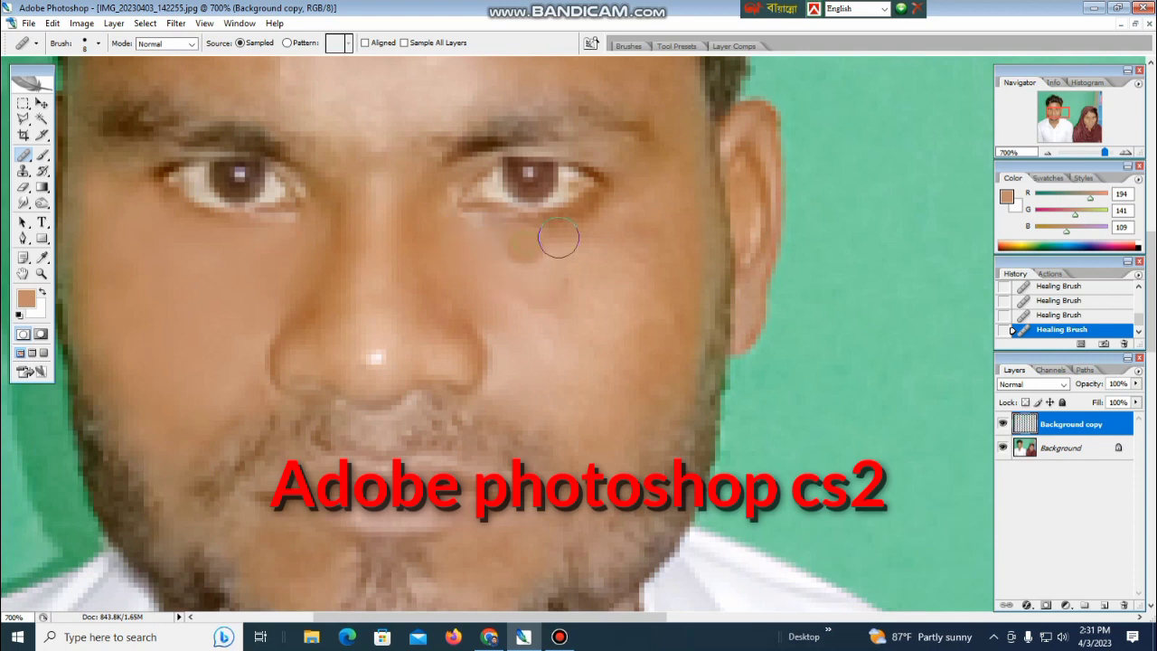
pyautogui.click(607, 257)
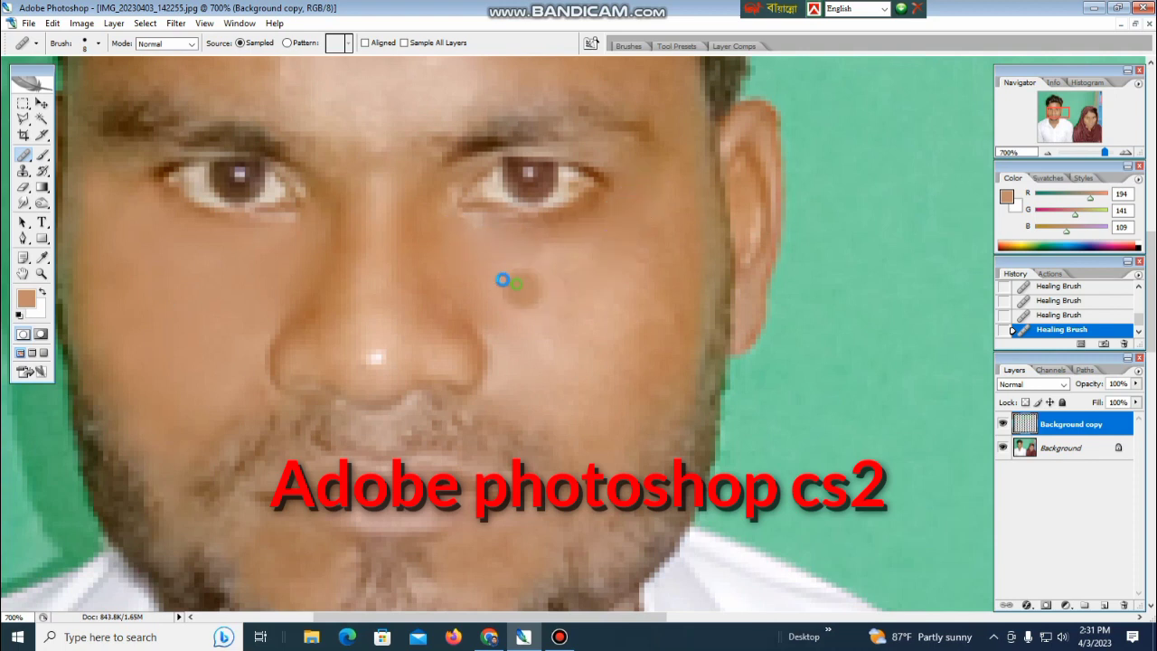
pyautogui.click(586, 274)
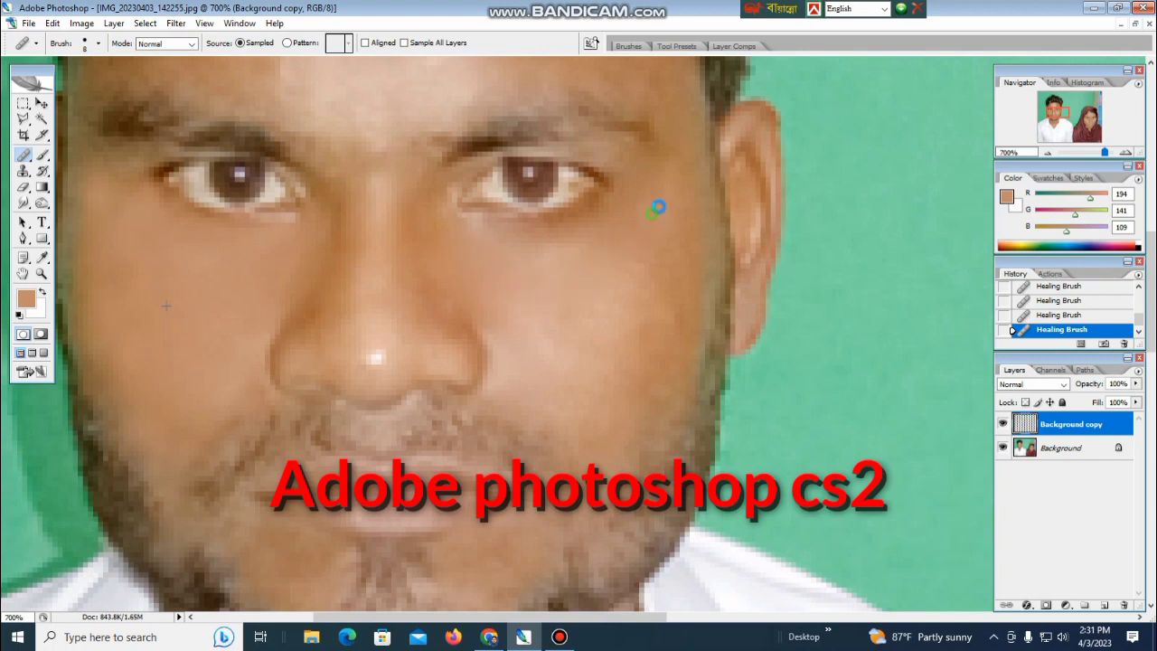
pyautogui.click(602, 306)
# Even out the skin between the man's nose and left cheek with repeated 8 px Healing Brush strokes.
pyautogui.click(516, 334)
pyautogui.click(511, 330)
pyautogui.click(495, 315)
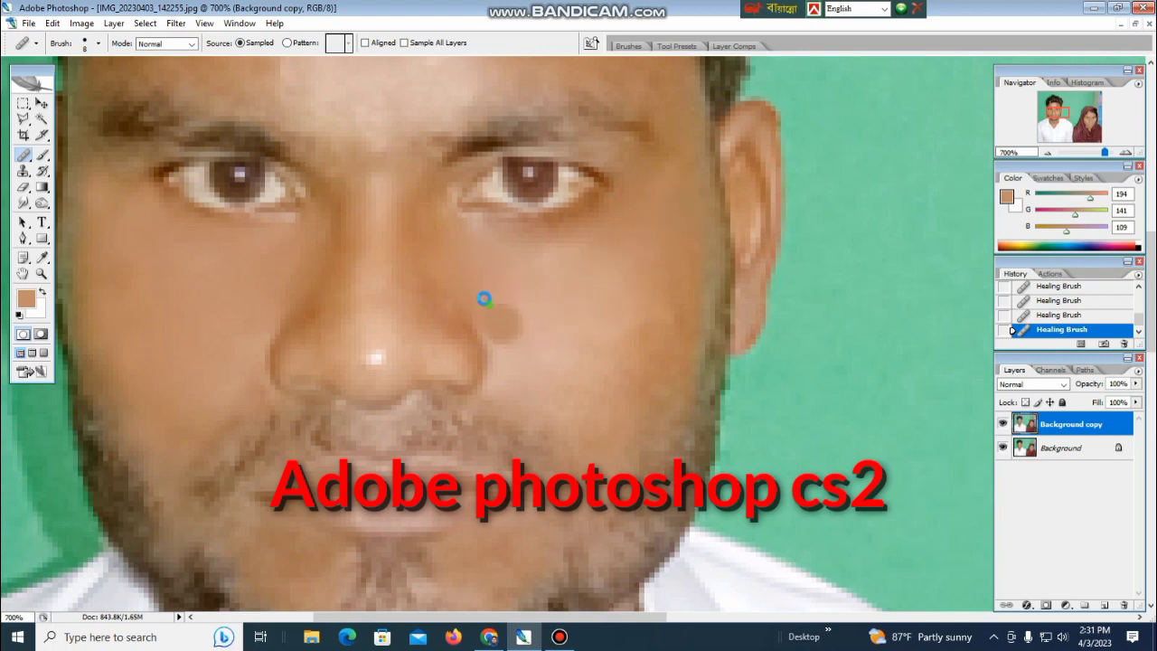
pyautogui.click(488, 302)
pyautogui.moveTo(509, 324); pyautogui.dragTo(535, 226)
pyautogui.click(537, 258)
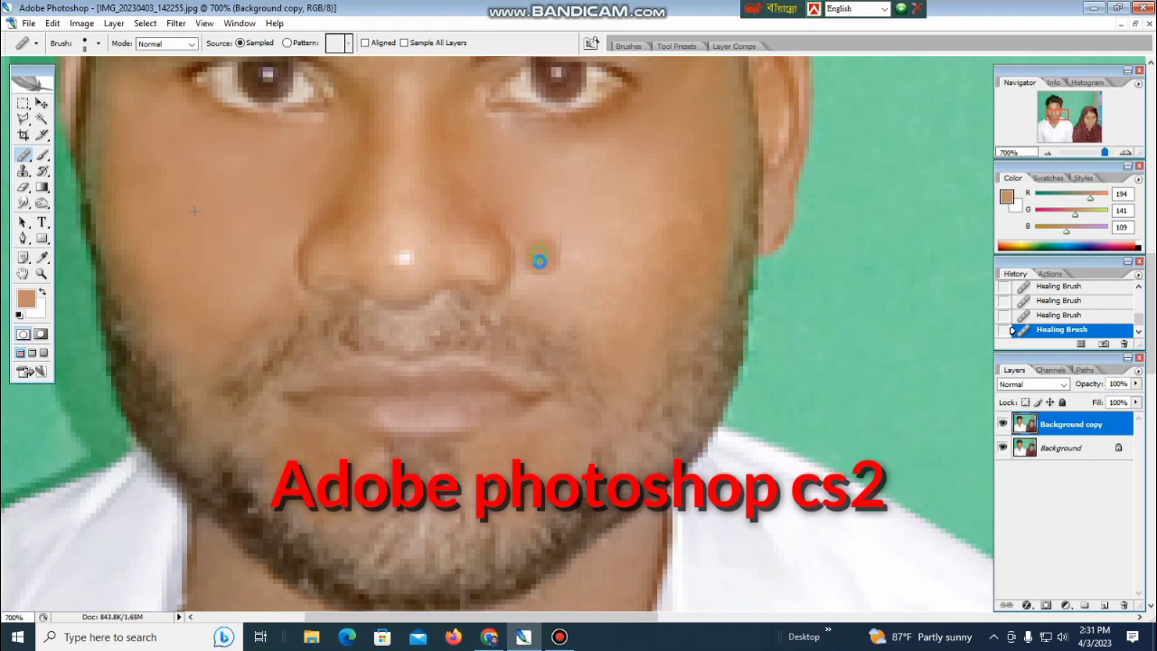
pyautogui.click(536, 256)
pyautogui.click(527, 238)
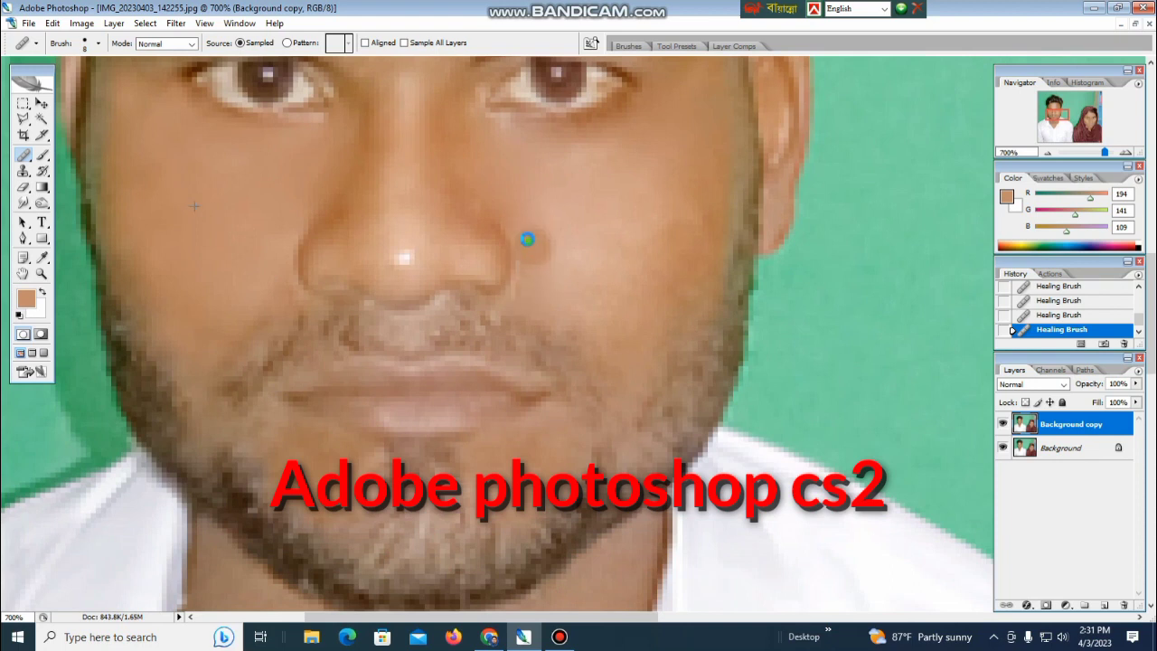
pyautogui.click(509, 199)
pyautogui.click(527, 268)
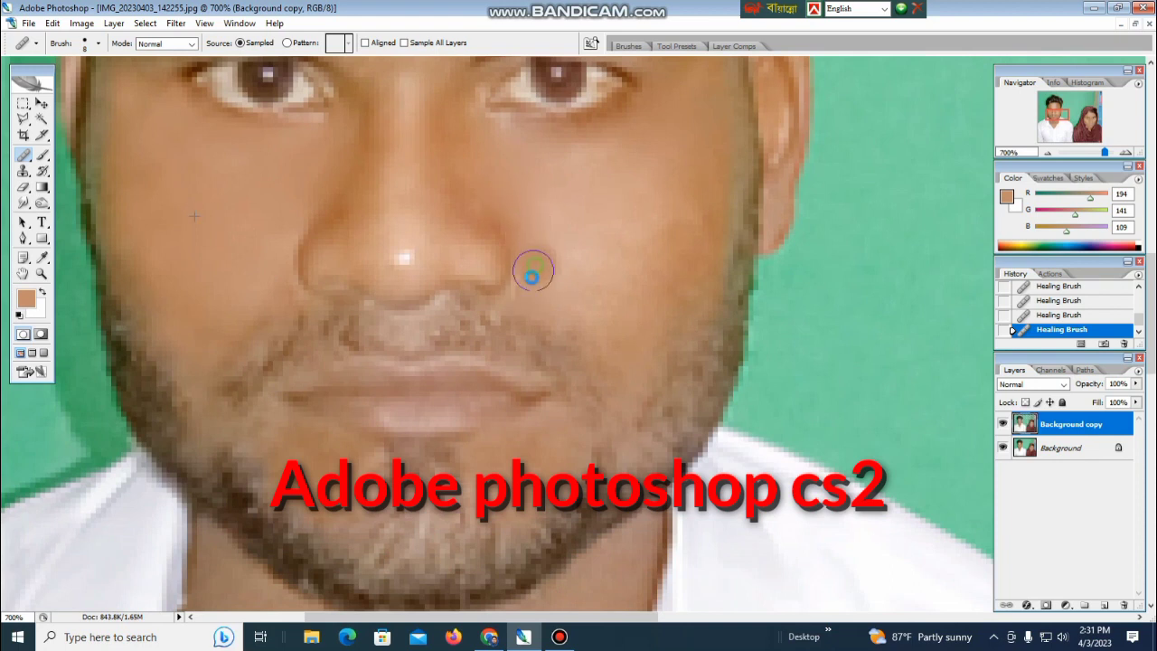
# Resample clean skin on the man's left cheek and heal its outer and lower areas down to the beard line.
pyautogui.keyDown('alt'); pyautogui.click(664, 225); pyautogui.keyUp('alt')
pyautogui.click(628, 253)
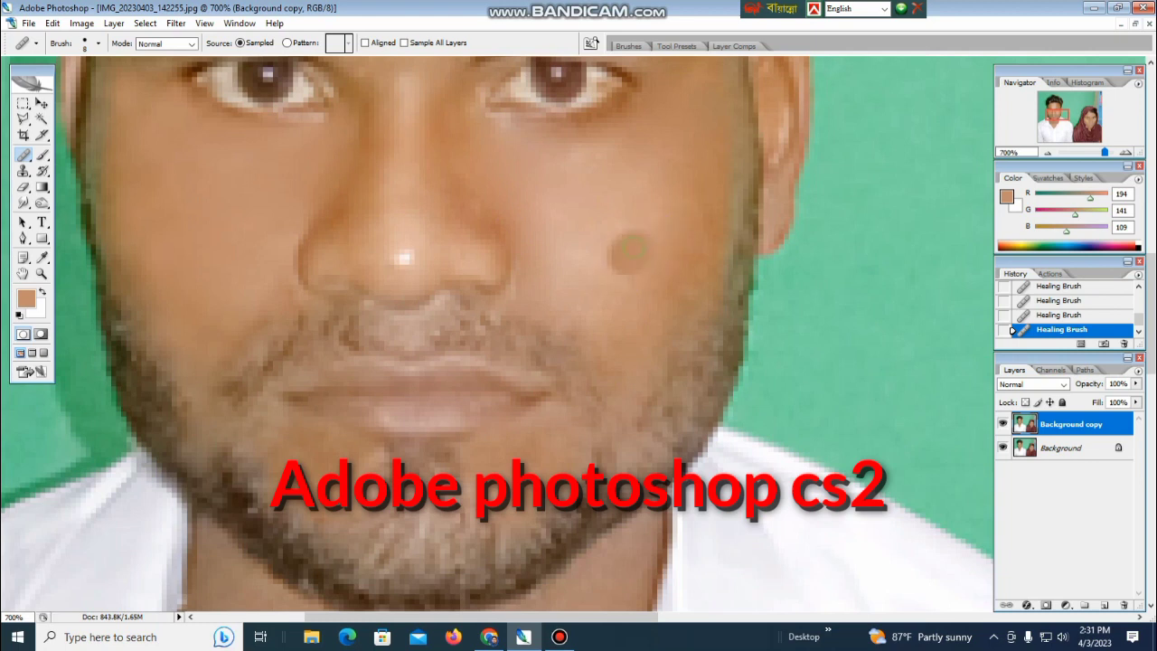
pyautogui.moveTo(620, 234); pyautogui.dragTo(668, 192)
pyautogui.keyDown('alt'); pyautogui.click(631, 300); pyautogui.keyUp('alt')
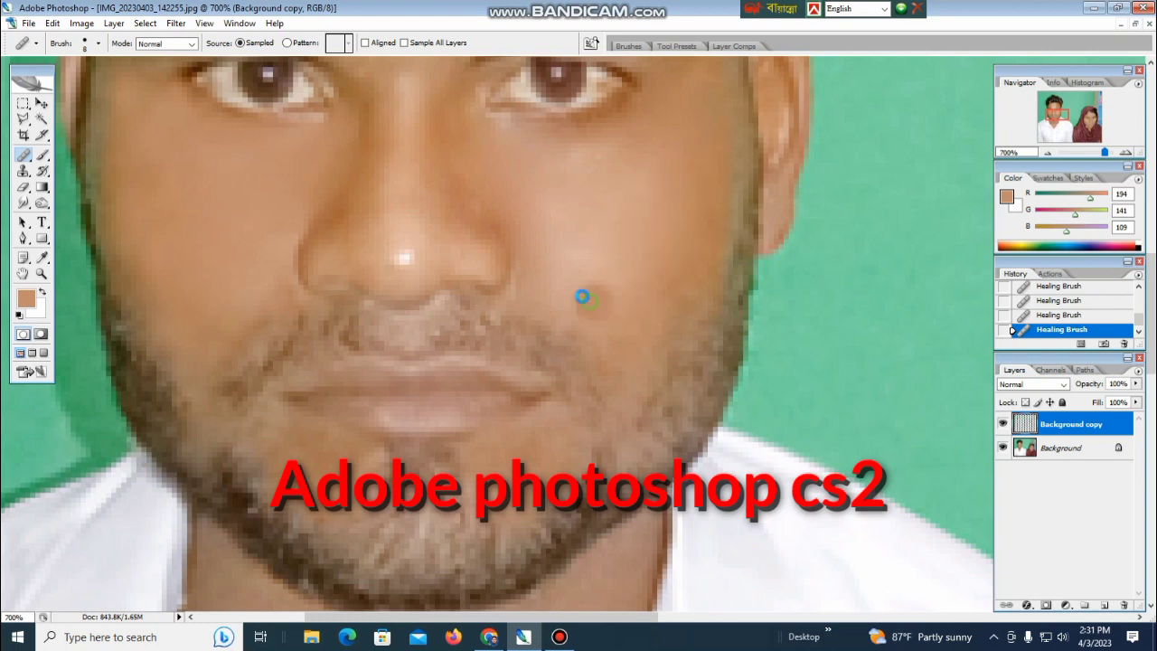
pyautogui.click(613, 351)
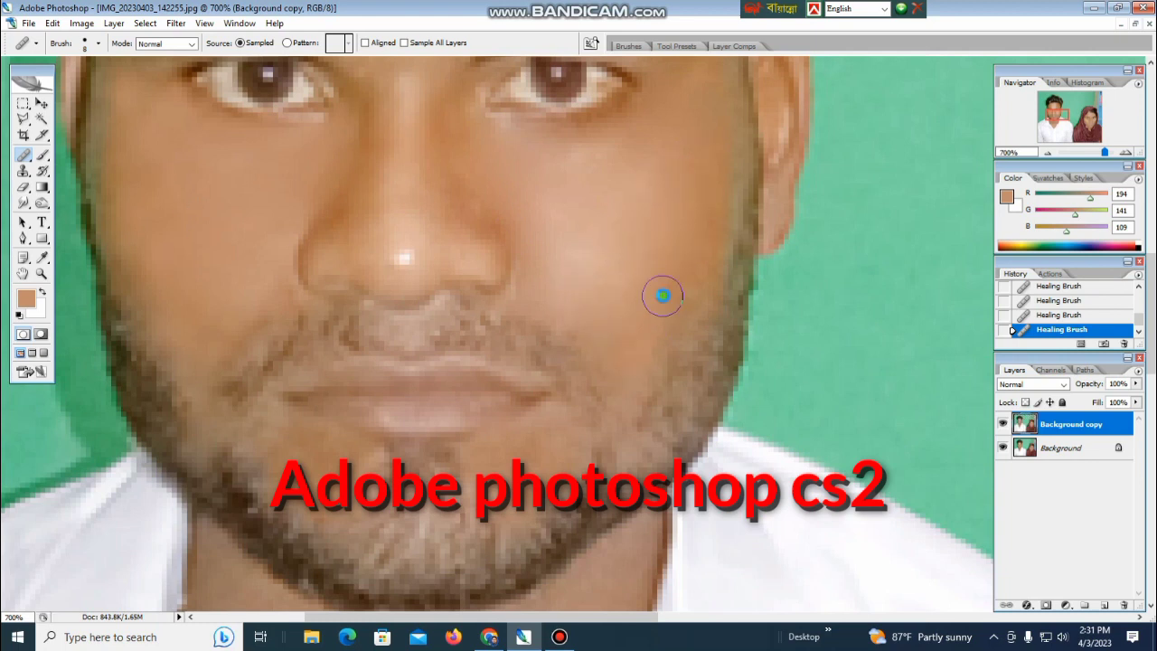
pyautogui.moveTo(586, 320); pyautogui.dragTo(594, 293)
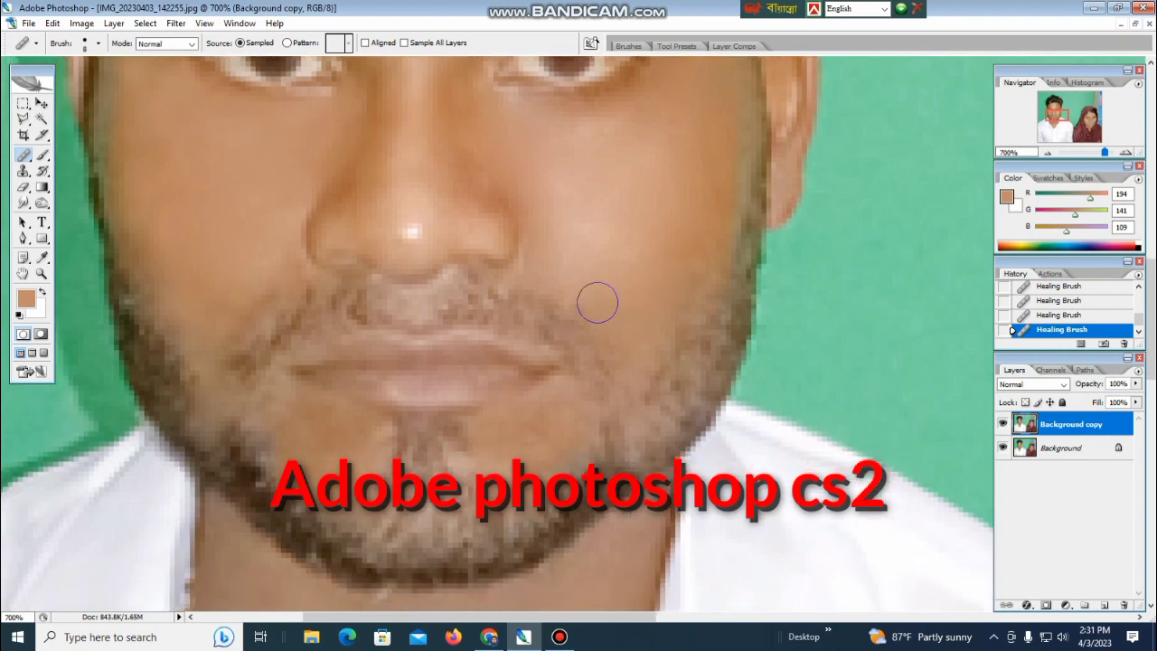
pyautogui.click(538, 262)
pyautogui.click(614, 253)
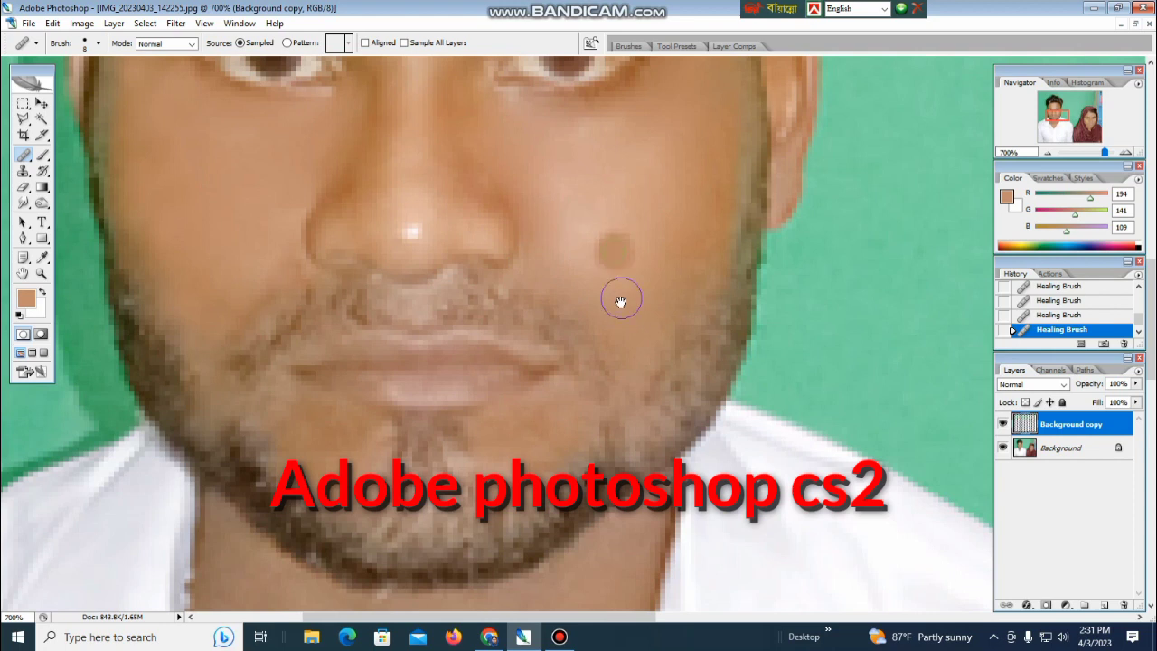
# Touch up the man's right cheek and the bare skin patches below both corners of his mouth with the 8 px Healing Brush.
pyautogui.moveTo(561, 292); pyautogui.dragTo(704, 304)
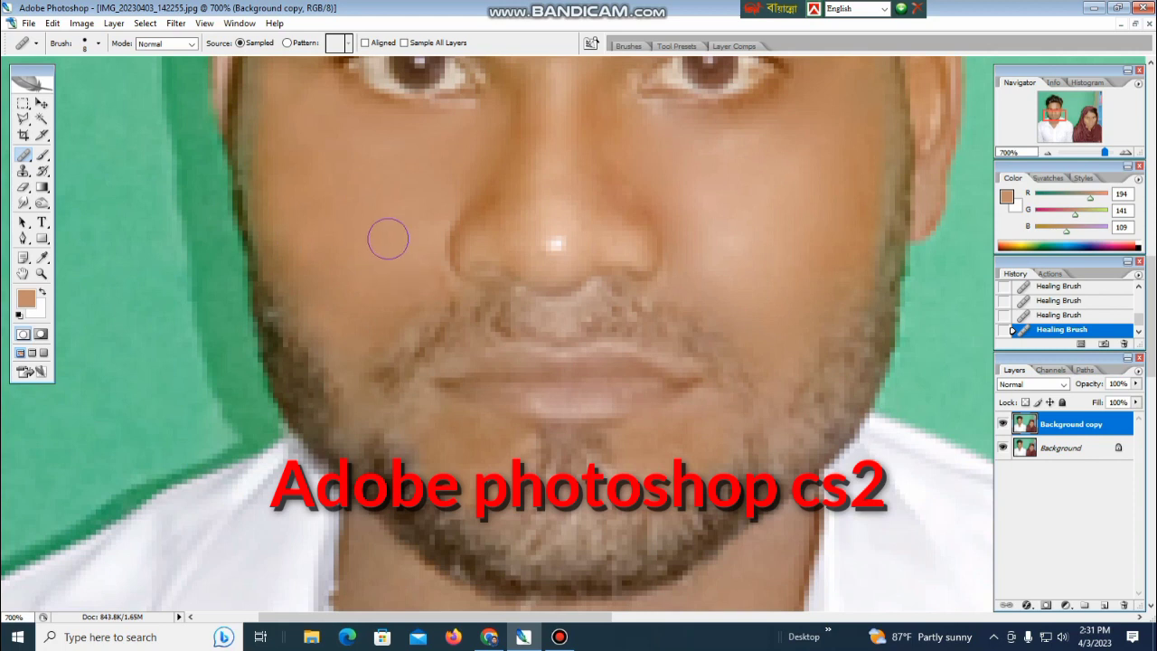
pyautogui.click(309, 258)
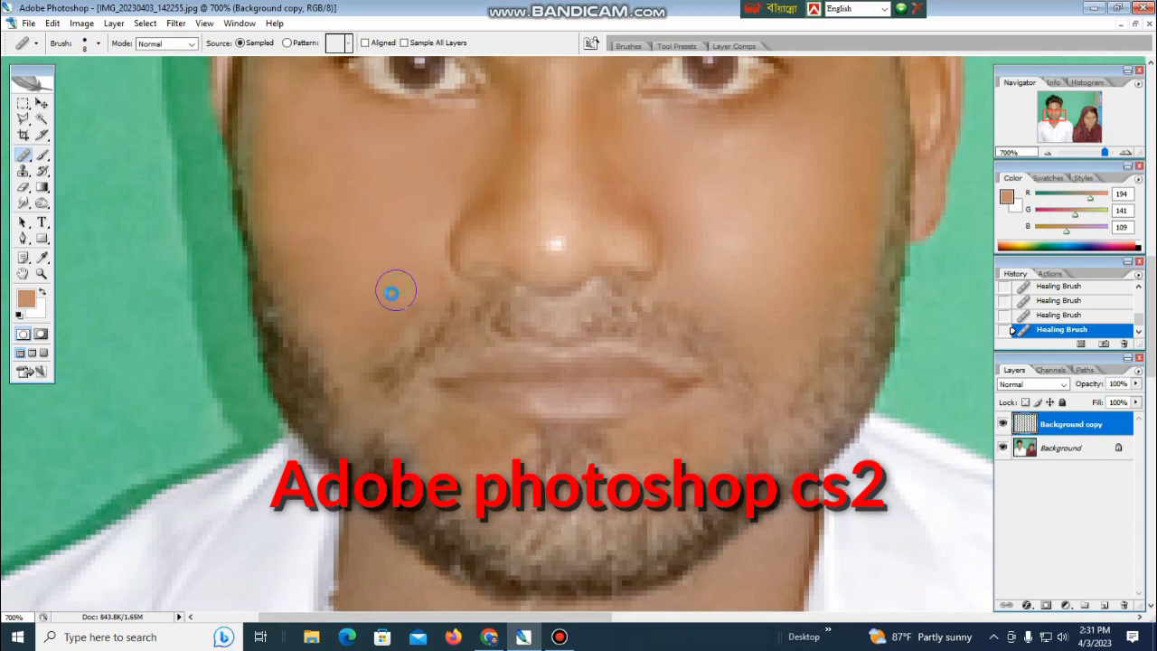
pyautogui.scroll(-3, 389, 276)
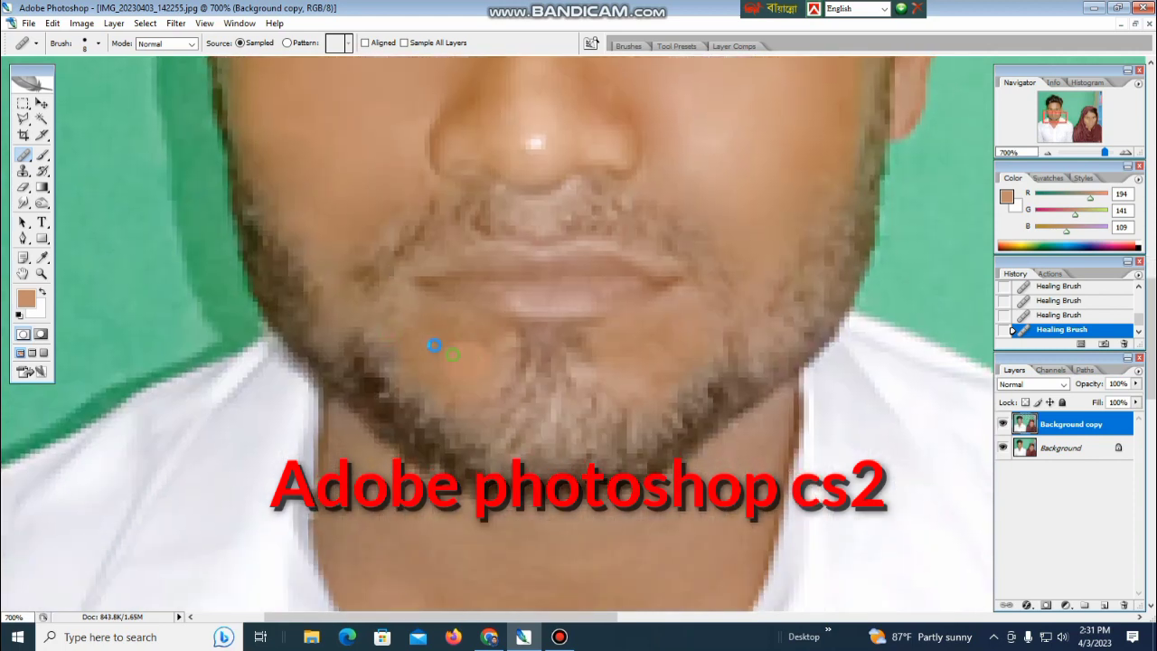
pyautogui.click(461, 342)
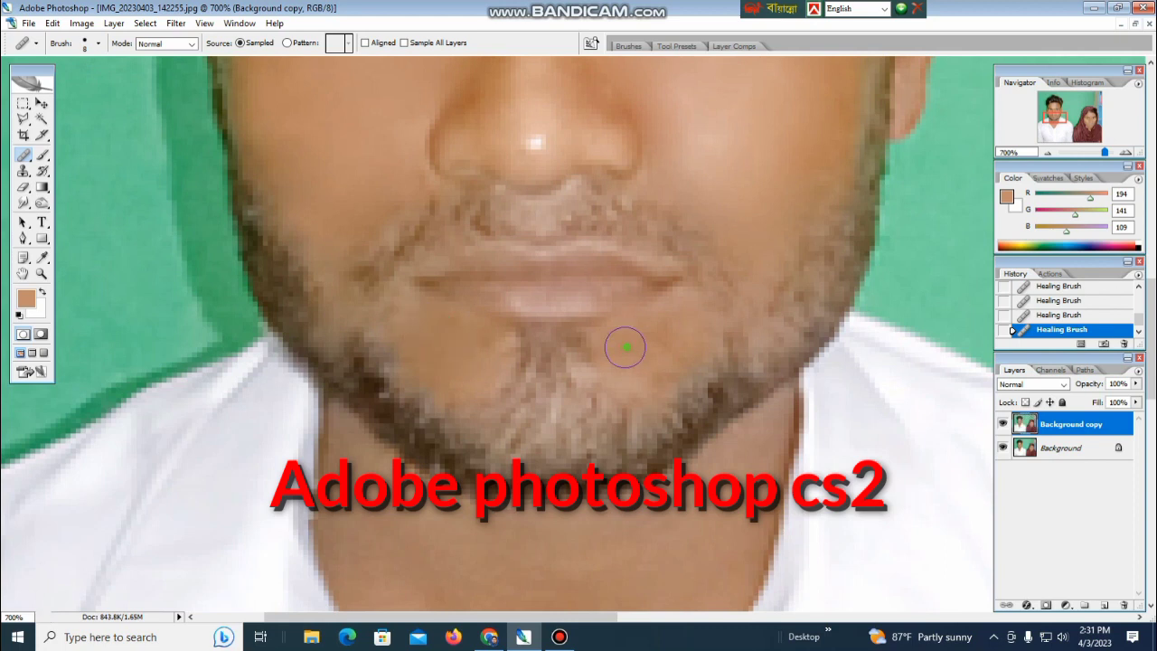
pyautogui.click(641, 369)
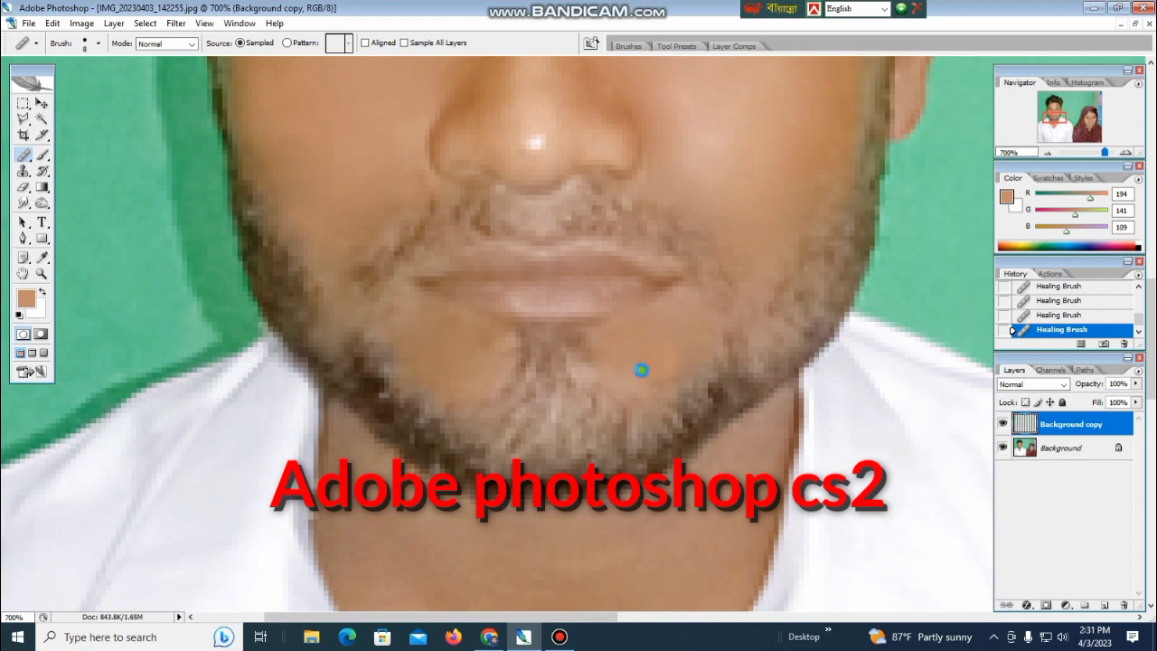
# Heal the man's forehead above the inner eyebrow and out to his right temple with the 8 px Healing Brush.
pyautogui.moveTo(713, 249); pyautogui.dragTo(480, 276)
pyautogui.moveTo(325, 219); pyautogui.dragTo(648, 370)
pyautogui.moveTo(513, 262); pyautogui.dragTo(543, 395)
pyautogui.click(530, 277)
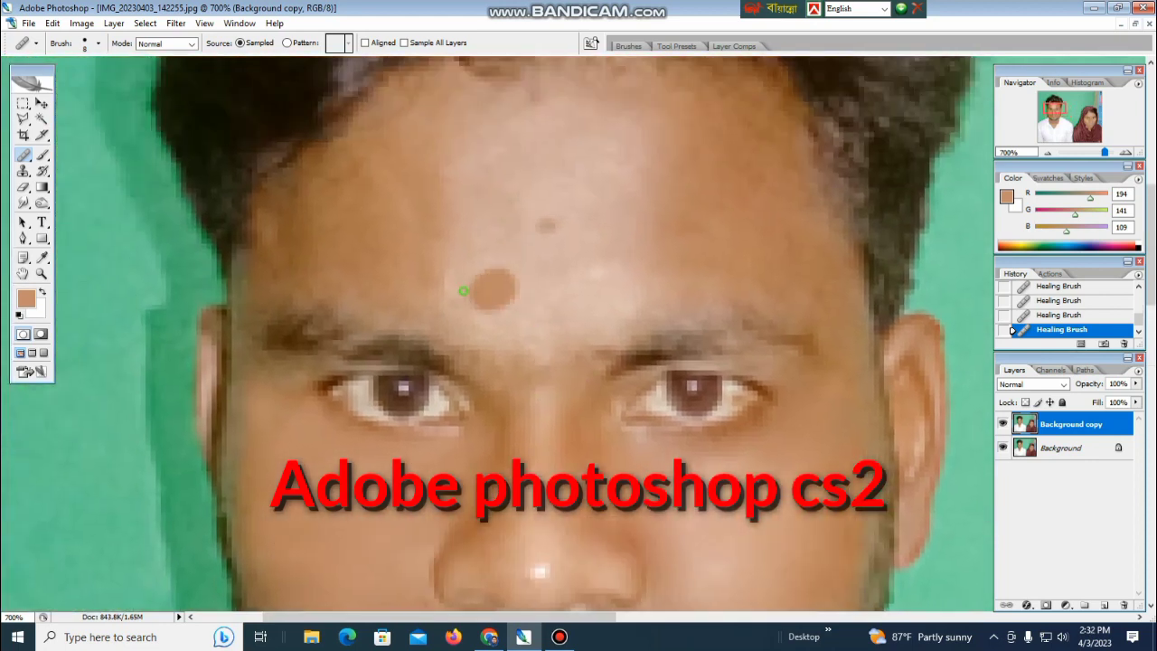
pyautogui.click(344, 262)
pyautogui.click(284, 263)
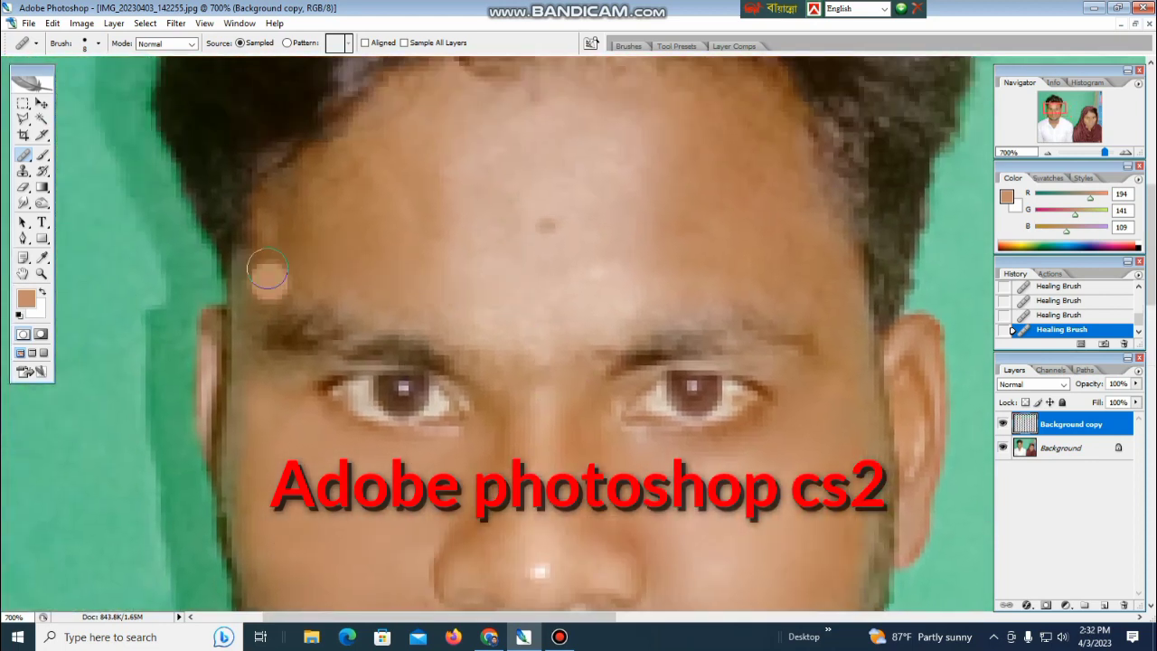
# Heal the forehead along the man's right hairline with 7, 8 and 10 px Healing Brush sizes, undoing one dab along the way.
pyautogui.click(360, 170)
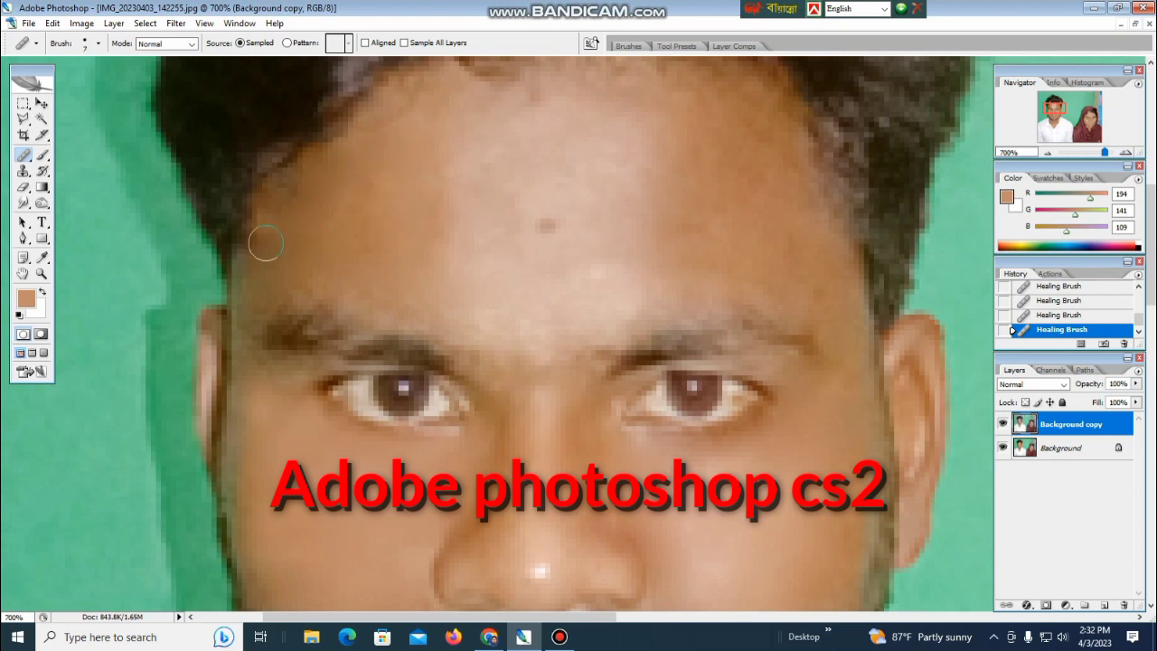
pyautogui.click(267, 243)
pyautogui.click(336, 171)
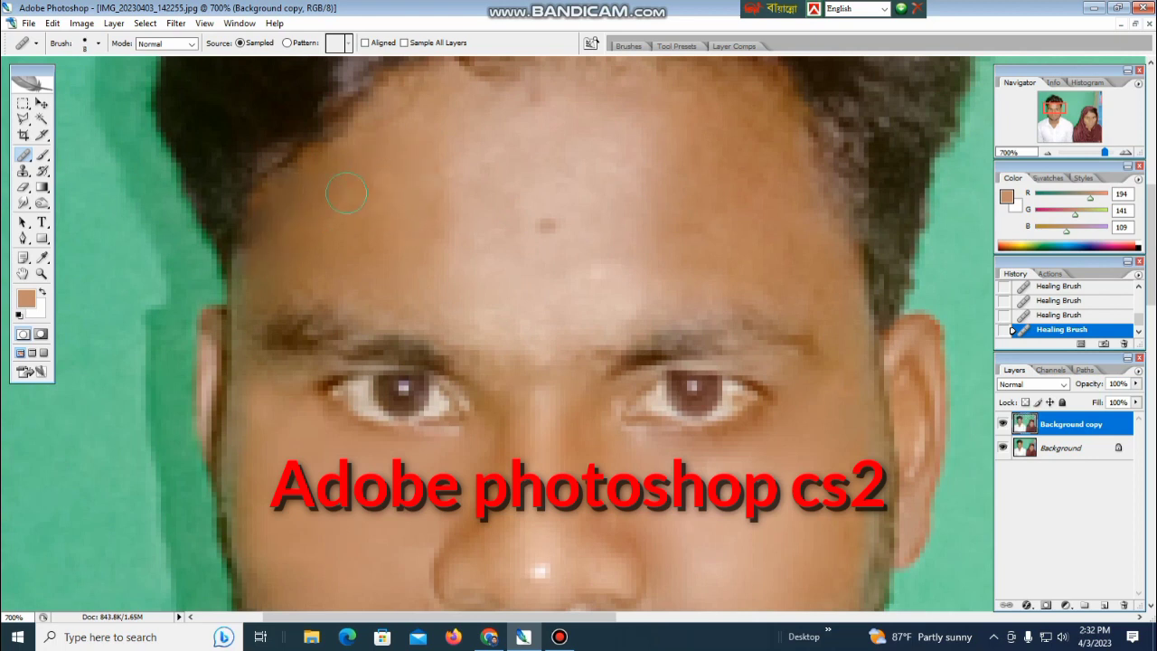
pyautogui.click(361, 177)
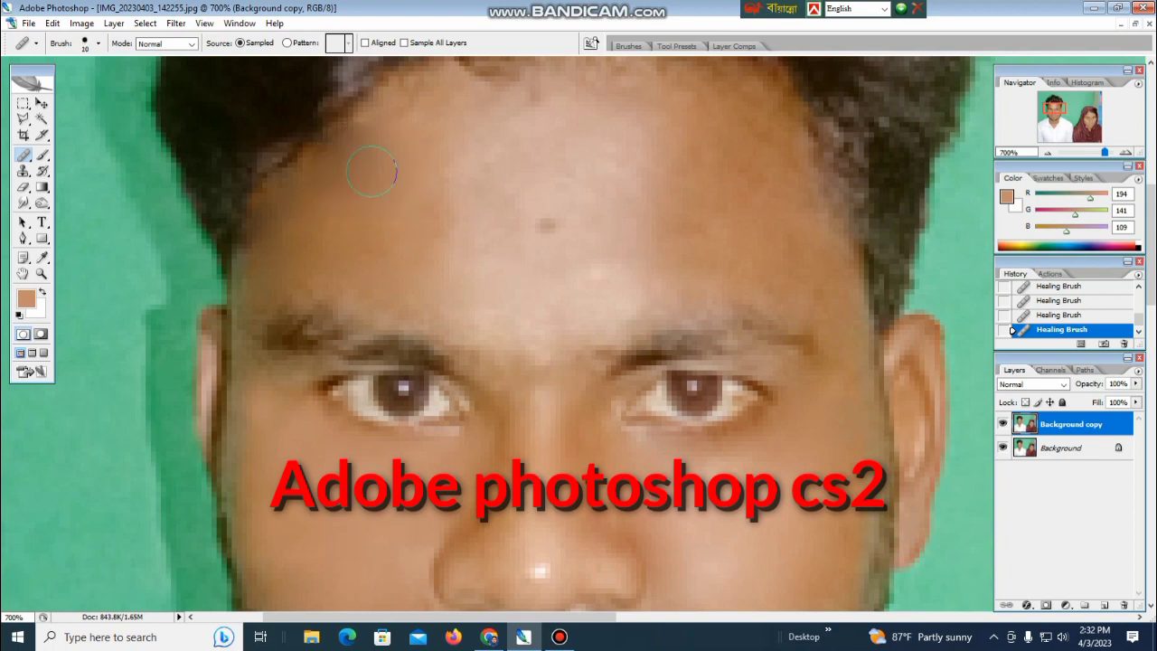
pyautogui.hotkey('ctrl', 'z')
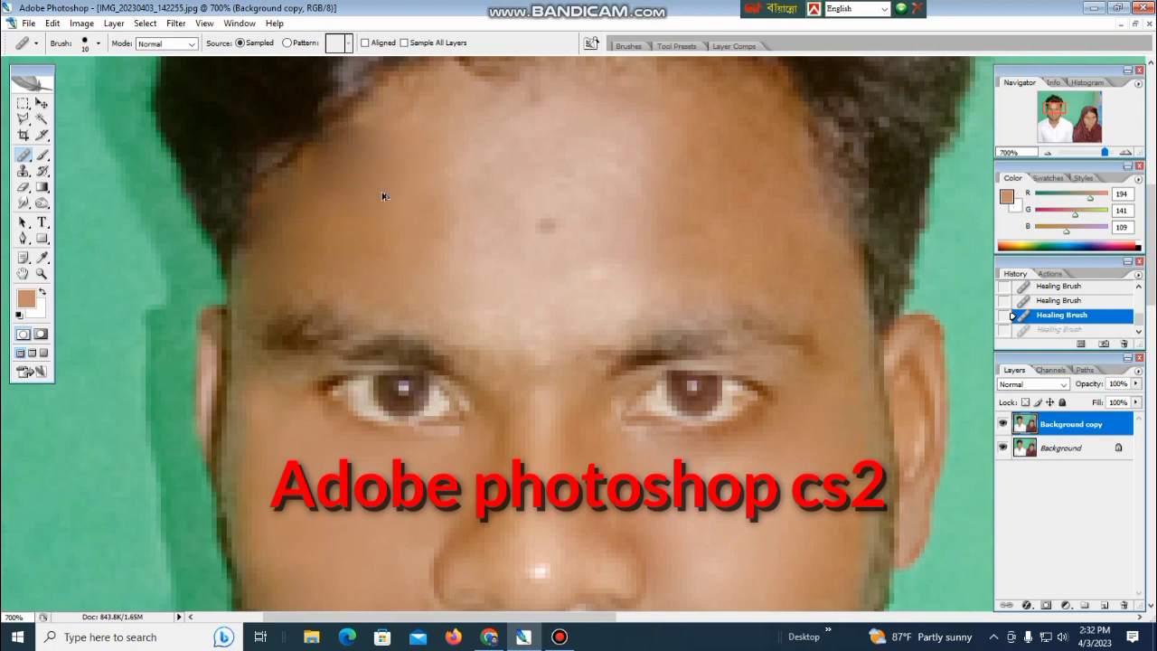
pyautogui.click(353, 199)
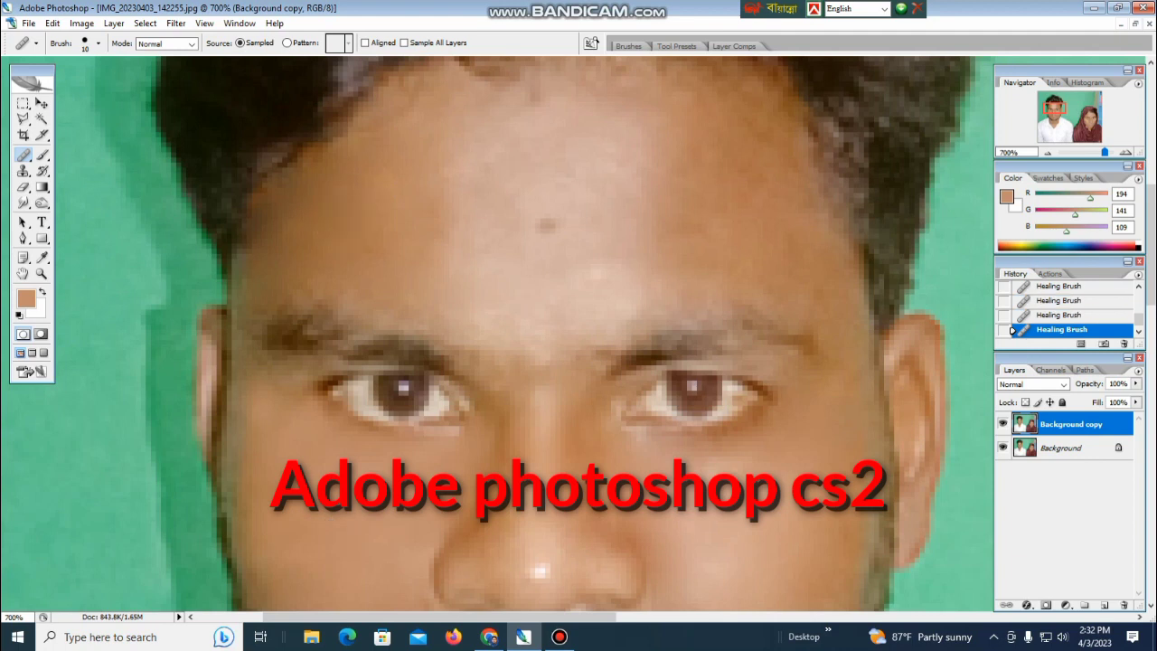
pyautogui.moveTo(339, 226); pyautogui.dragTo(371, 193)
# Remove the dark spot in the middle of the forehead and smooth the skin above it with the 10 px Healing Brush.
pyautogui.moveTo(411, 133)
pyautogui.mouseDown()
pyautogui.moveTo(442, 117)
pyautogui.moveTo(536, 111)
pyautogui.moveTo(687, 117)
pyautogui.mouseUp()
pyautogui.scroll(1, 697, 160)
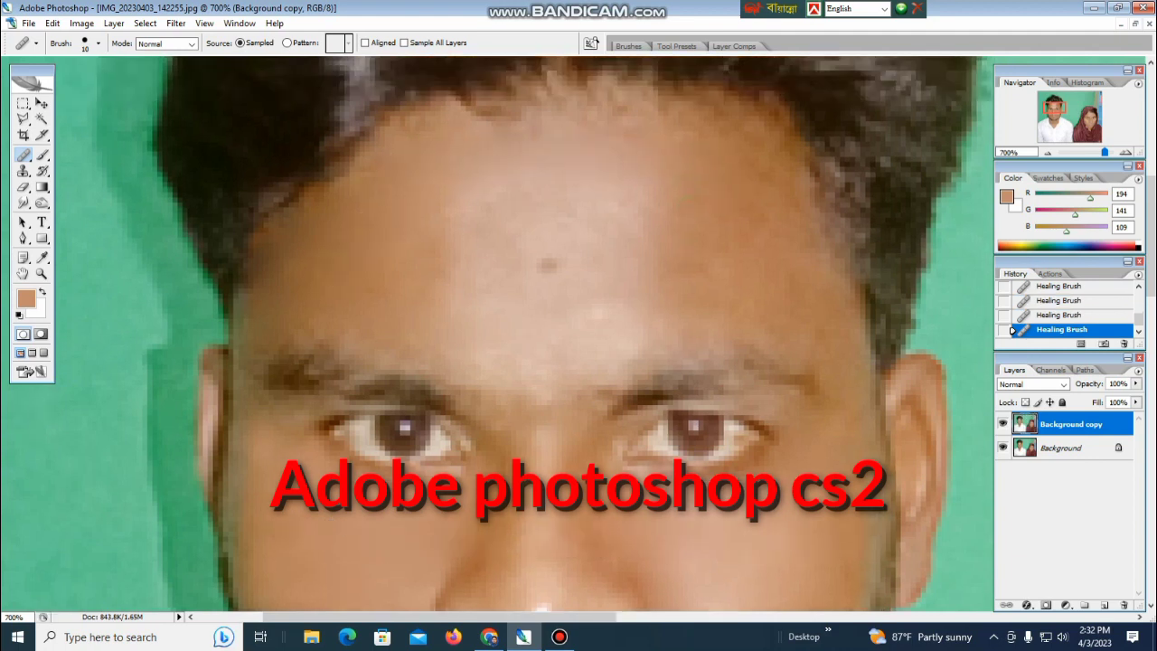
pyautogui.click(640, 185)
pyautogui.click(623, 170)
pyautogui.click(572, 147)
pyautogui.click(533, 151)
pyautogui.click(519, 215)
pyautogui.click(522, 239)
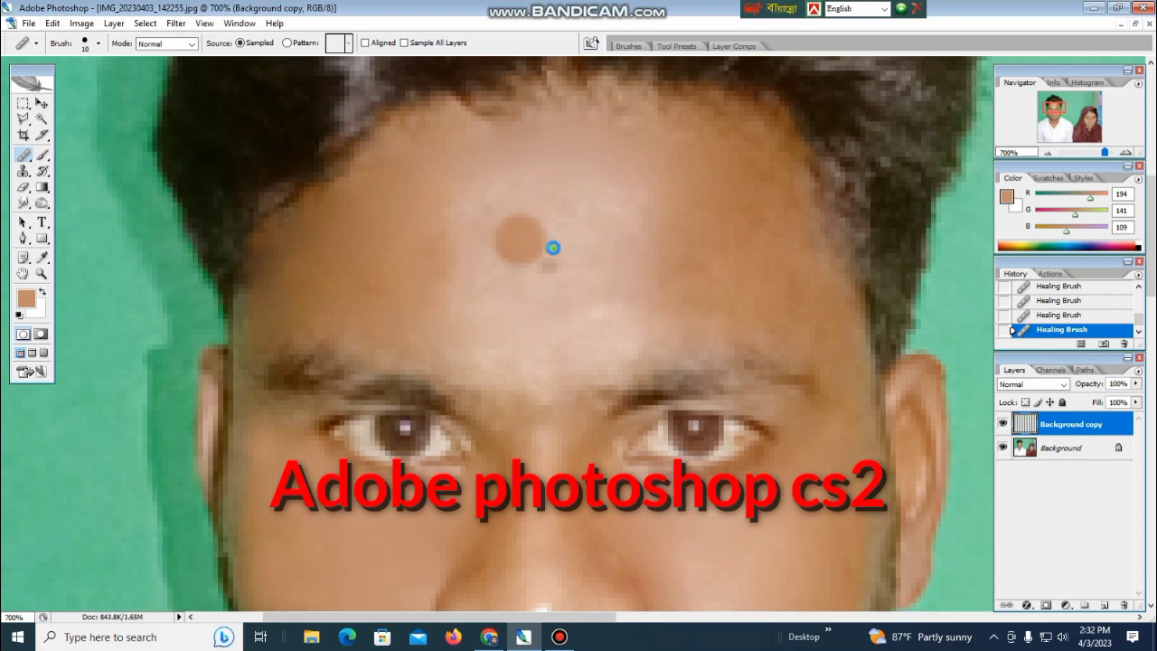
pyautogui.moveTo(553, 248)
pyautogui.mouseDown()
pyautogui.moveTo(641, 207)
pyautogui.moveTo(678, 207)
pyautogui.moveTo(607, 198)
pyautogui.moveTo(449, 222)
pyautogui.mouseUp()
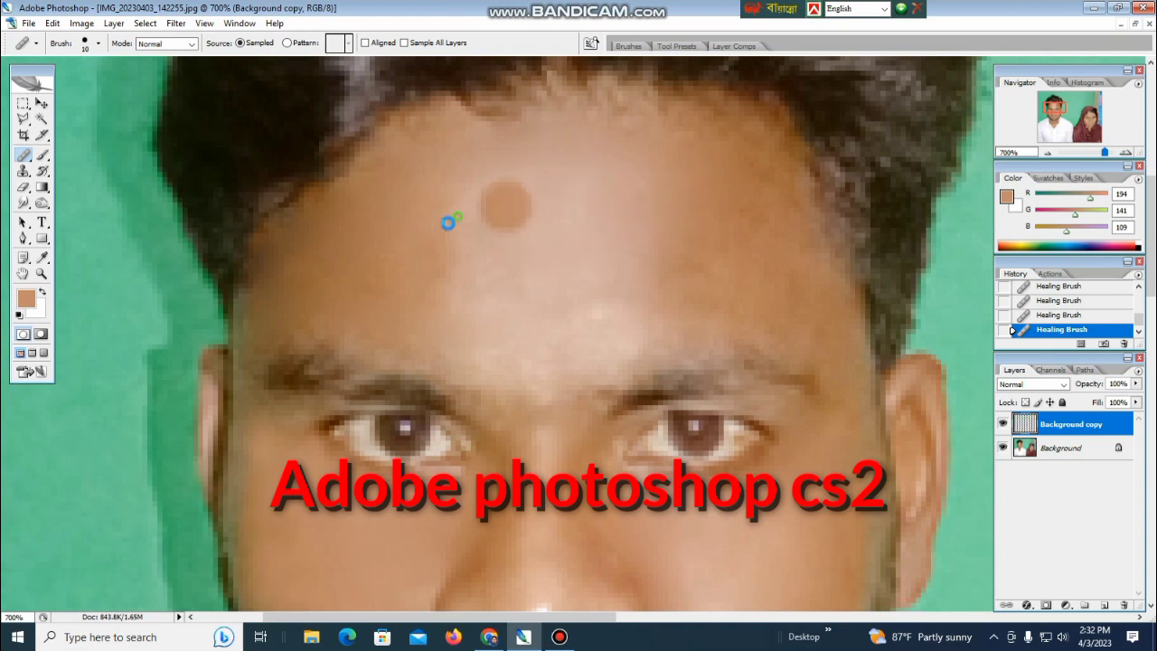
# Smooth the forehead above the man's right eyebrow and the skin between the eyebrows with 10 px Healing Brush dabs.
pyautogui.click(445, 281)
pyautogui.click(505, 259)
pyautogui.click(449, 294)
pyautogui.click(365, 291)
pyautogui.click(341, 285)
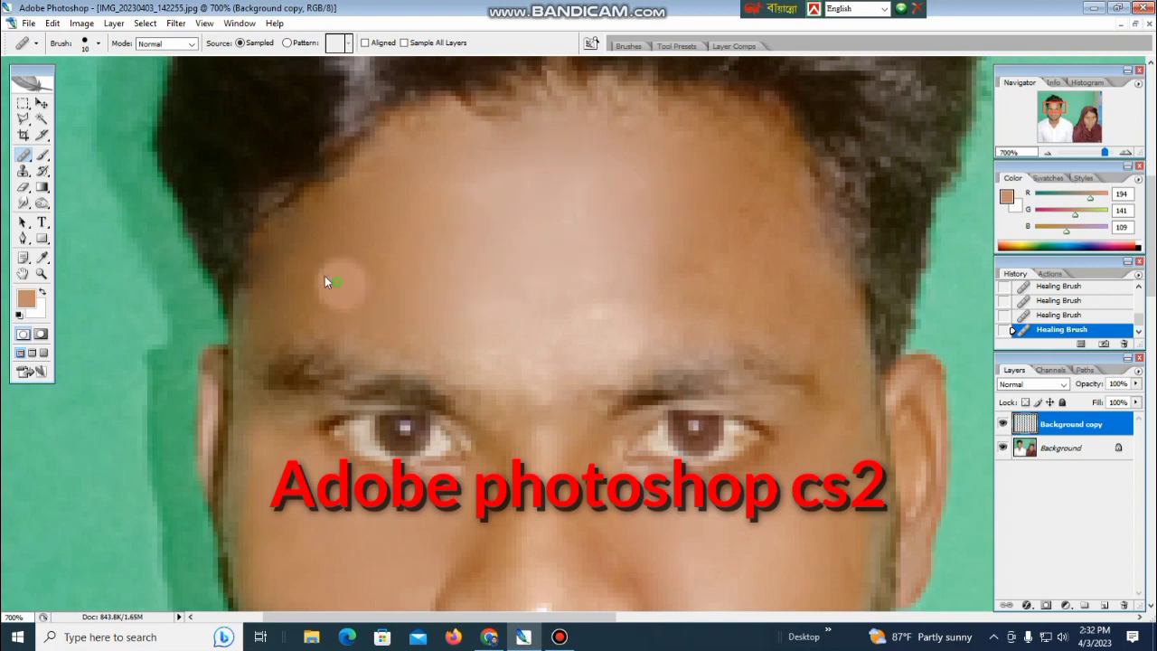
pyautogui.click(483, 335)
pyautogui.click(524, 362)
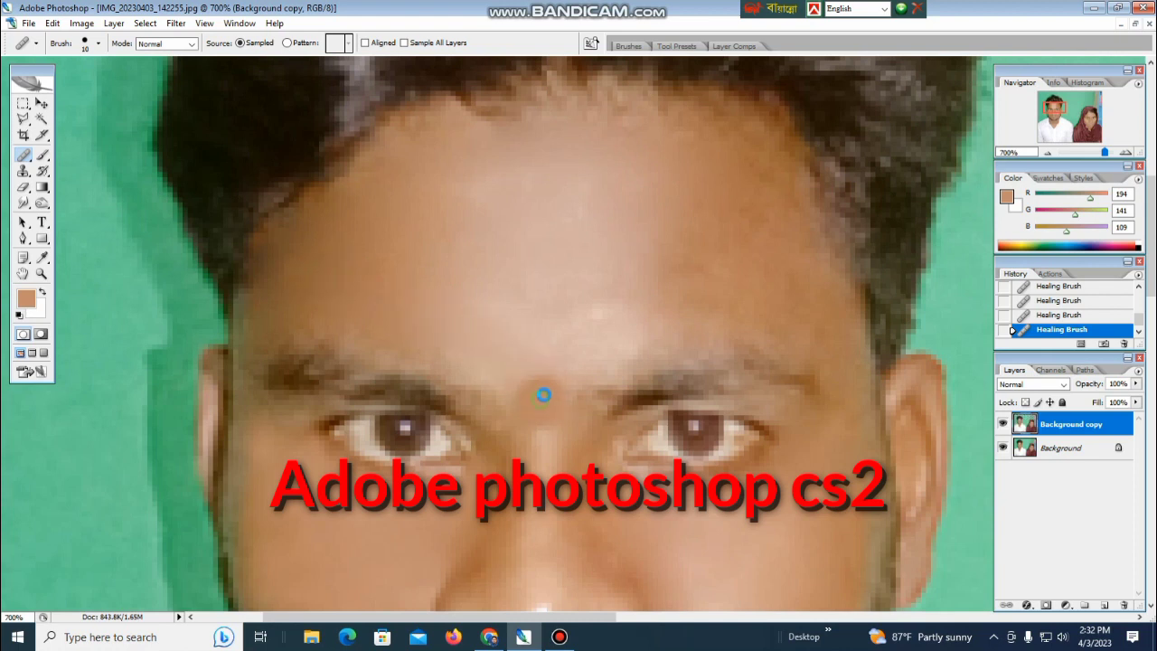
# Even out the shiny patches on the central forehead above the nose with the 10 px Healing Brush.
pyautogui.click(570, 336)
pyautogui.click(610, 289)
pyautogui.click(602, 277)
pyautogui.click(515, 316)
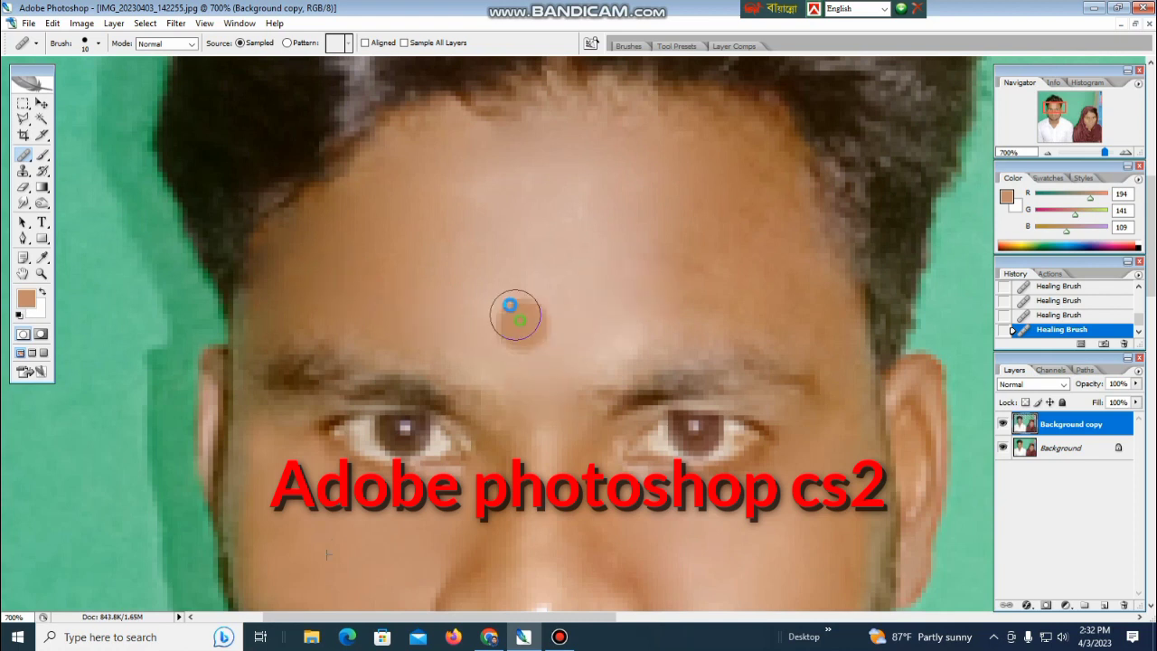
pyautogui.click(488, 293)
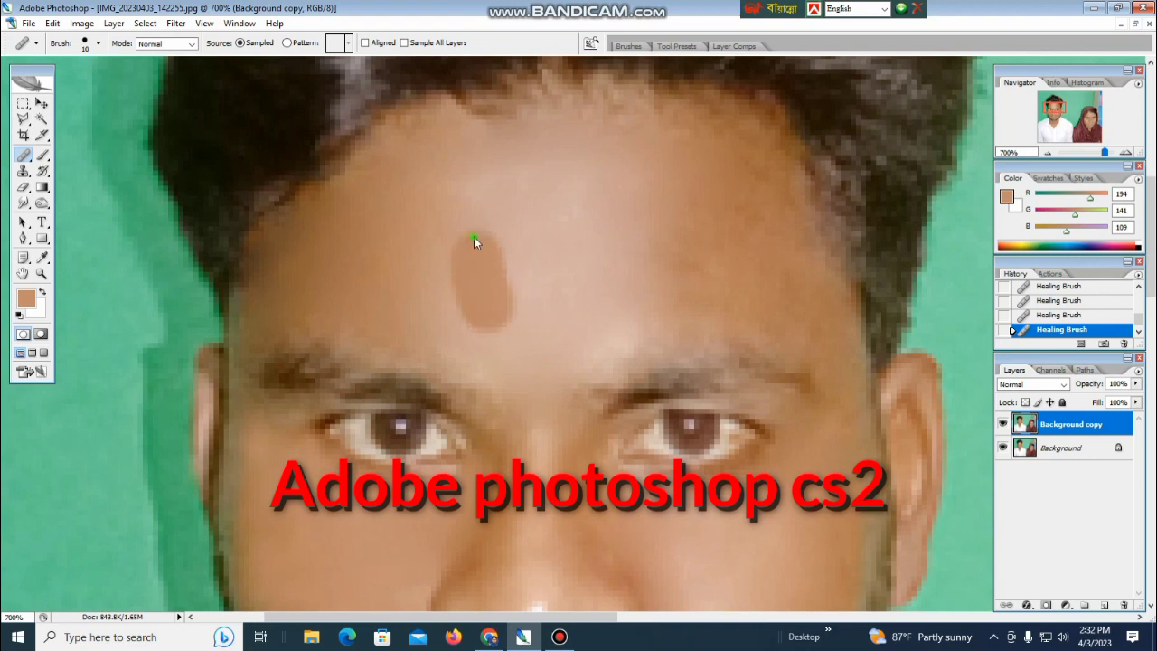
# Heal the forehead along the man's left hairline and toward his left temple with 10 px Healing Brush dabs.
pyautogui.click(727, 195)
pyautogui.click(711, 158)
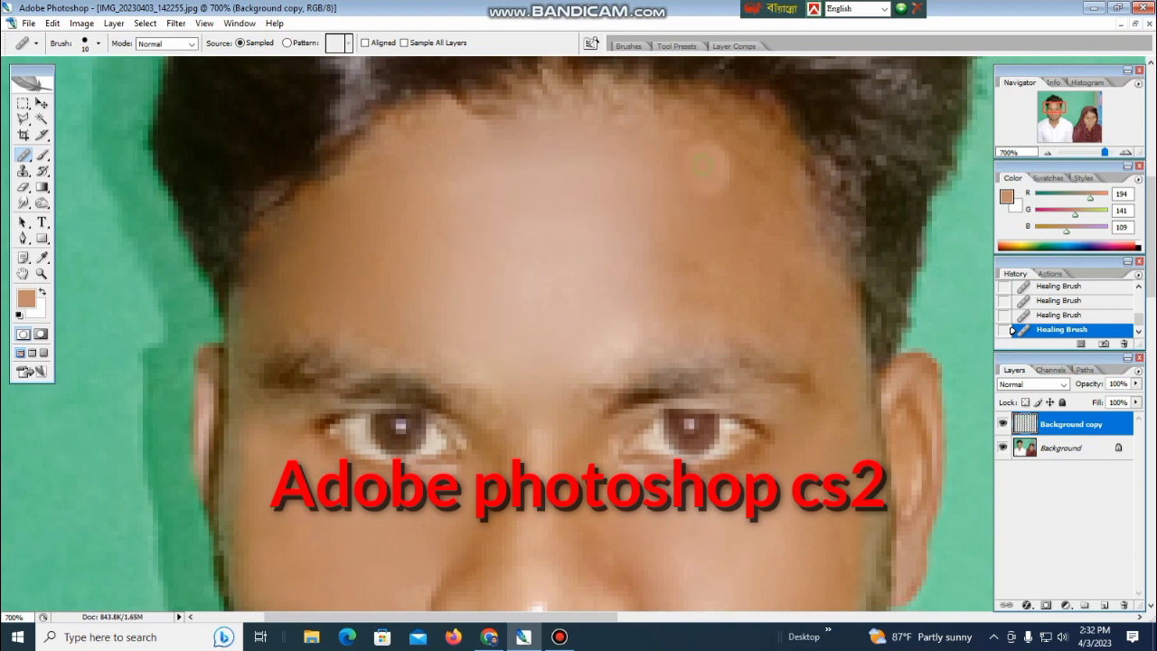
pyautogui.click(687, 134)
pyautogui.click(721, 165)
pyautogui.click(745, 194)
pyautogui.click(775, 240)
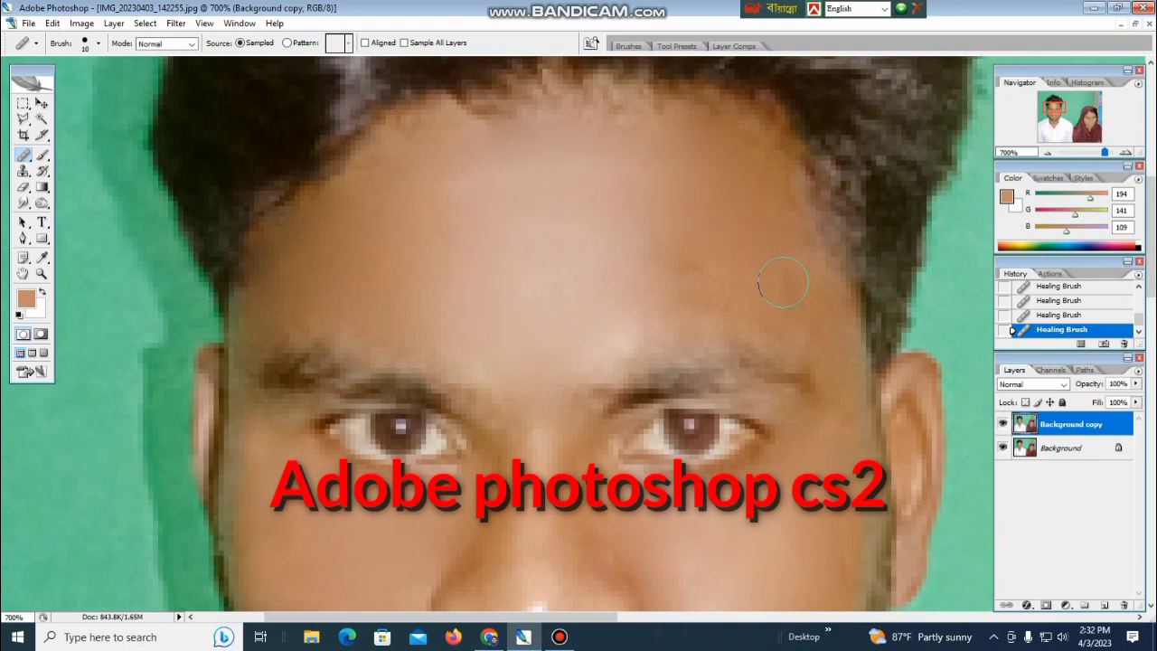
# Smooth the forehead above the man's left eyebrow and toward the skin between the eyebrows with the 10 px Healing Brush.
pyautogui.click(731, 277)
pyautogui.click(661, 277)
pyautogui.click(649, 318)
pyautogui.click(607, 334)
pyautogui.click(564, 363)
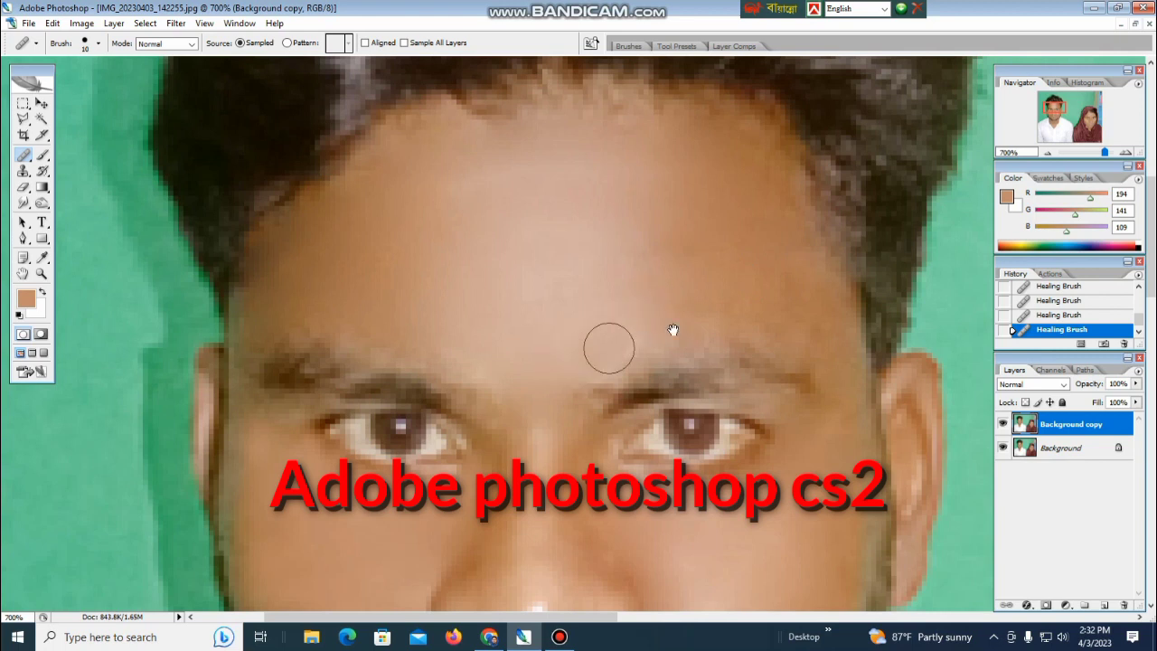
# Heal the man's left temple and the skin above his left eyebrow with a 7 px Healing Brush.
pyautogui.moveTo(672, 329); pyautogui.dragTo(528, 232)
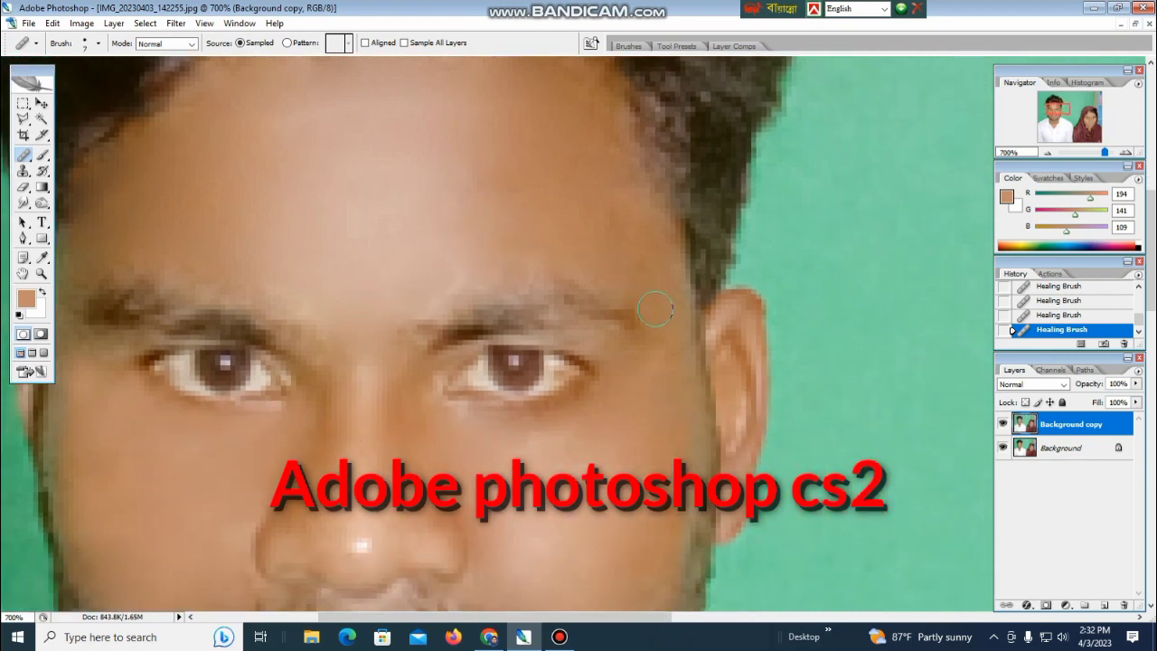
pyautogui.click(644, 258)
pyautogui.click(628, 231)
pyautogui.click(604, 203)
pyautogui.click(615, 173)
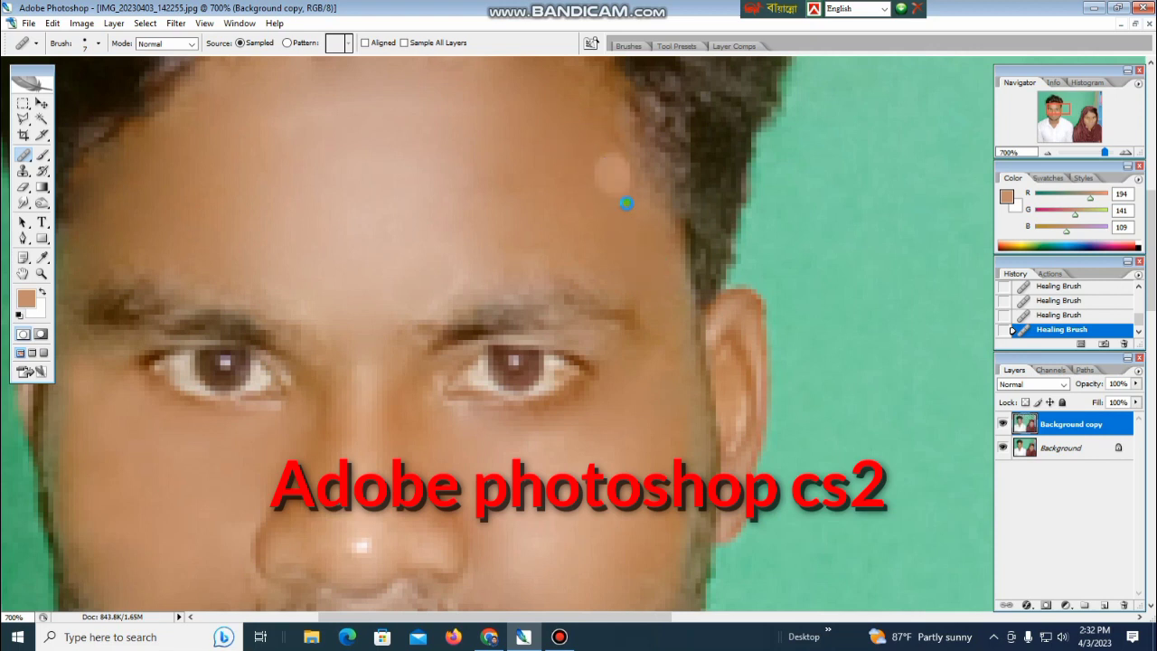
pyautogui.click(629, 203)
pyautogui.click(651, 286)
pyautogui.click(604, 257)
pyautogui.click(493, 250)
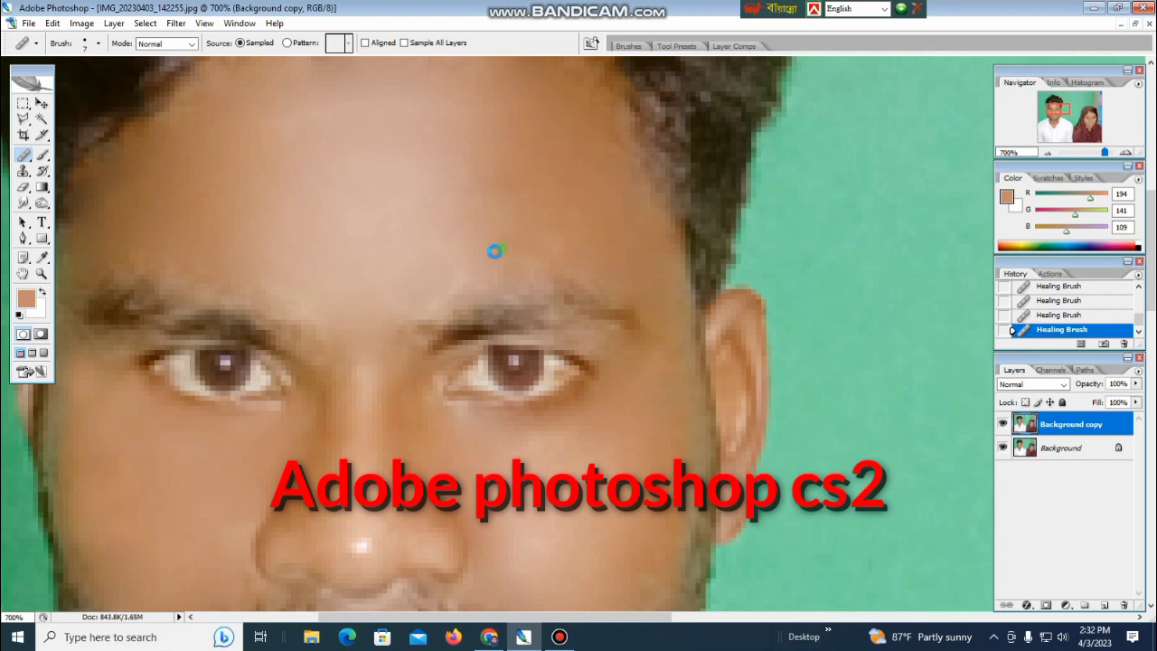
pyautogui.click(458, 270)
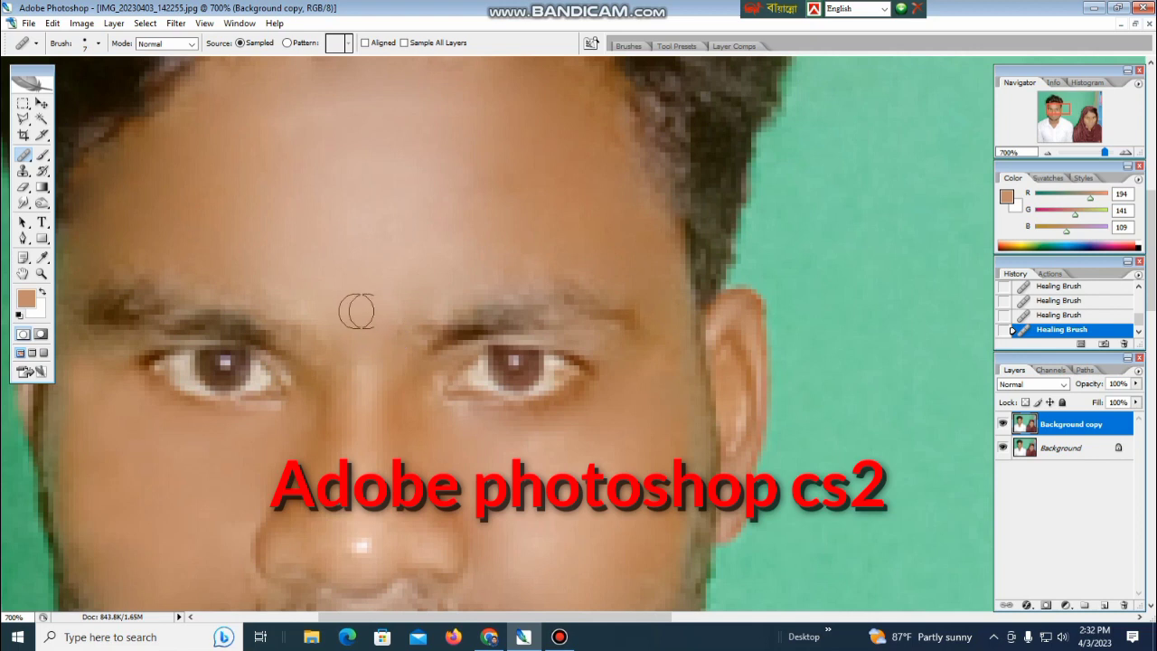
# Retouch the lower bridge of the man's nose, just above the tip, with a 3 px Healing Brush.
pyautogui.hotkey('ctrl', '+')
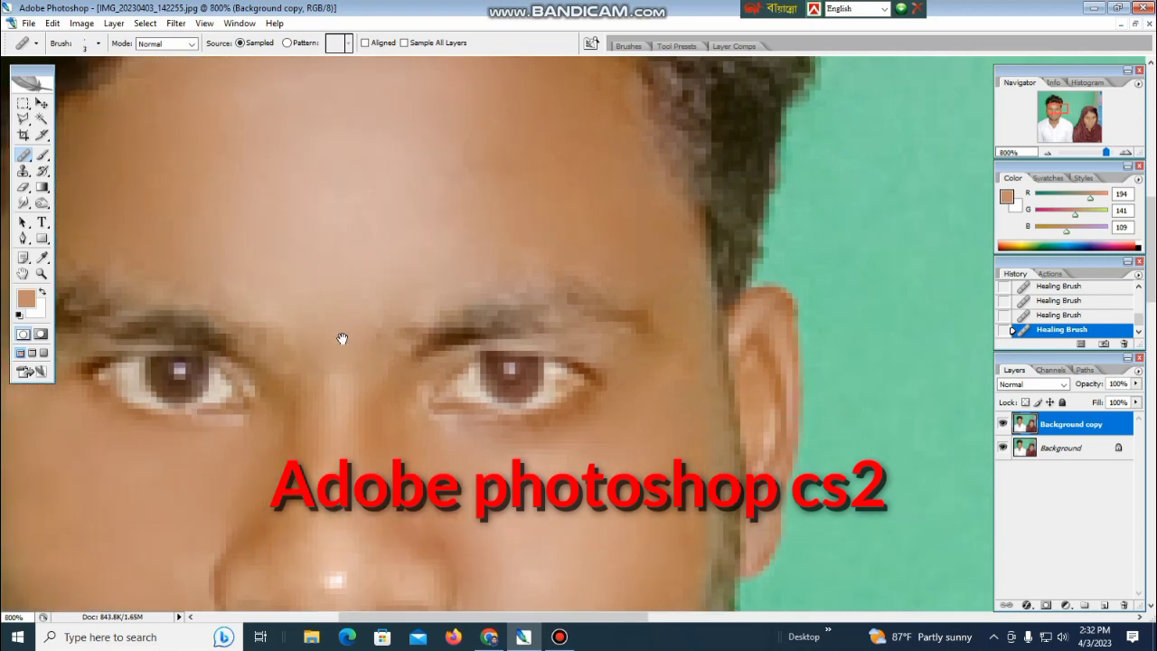
pyautogui.moveTo(339, 360); pyautogui.dragTo(464, 249)
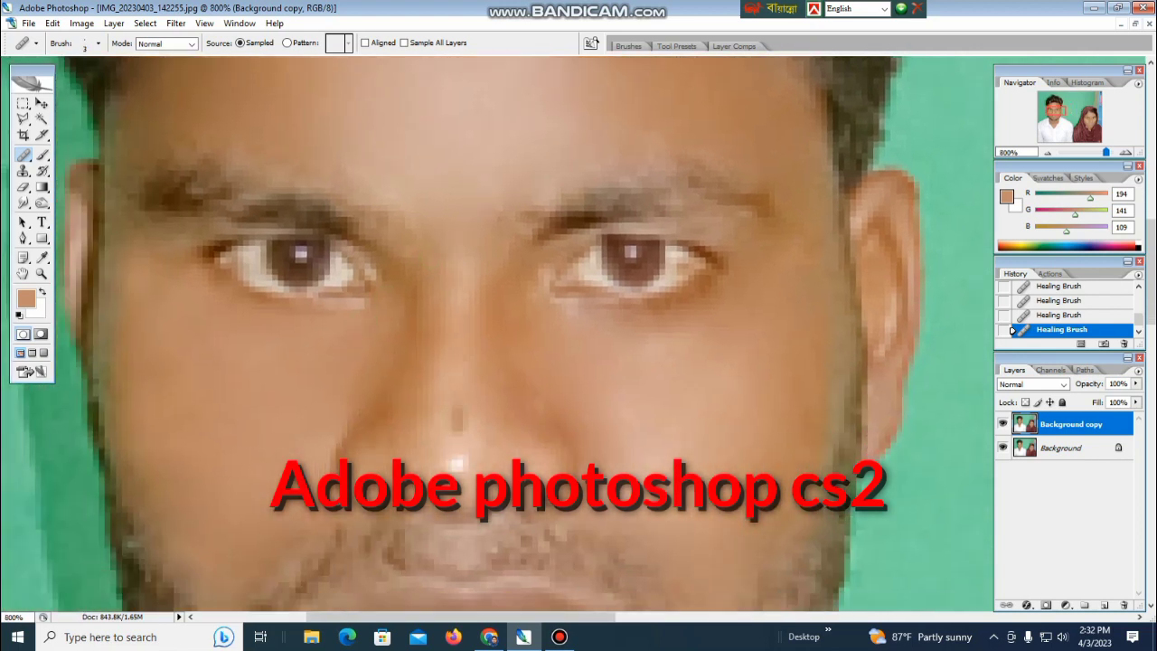
pyautogui.moveTo(456, 415); pyautogui.dragTo(453, 433)
pyautogui.moveTo(497, 391); pyautogui.dragTo(486, 335)
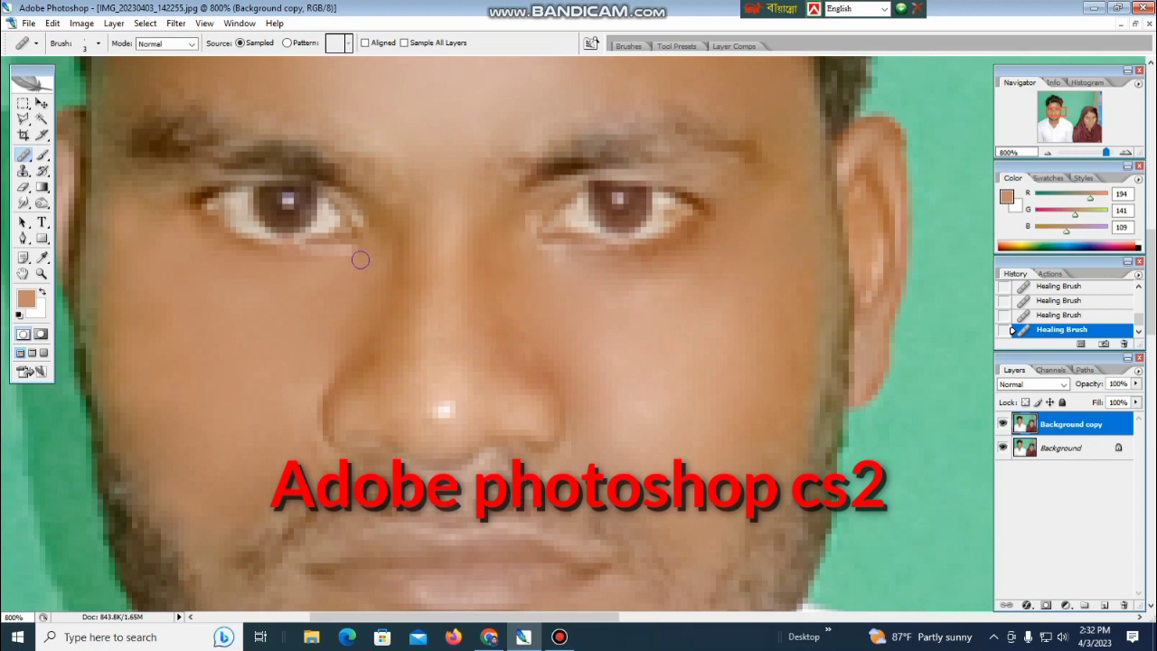
pyautogui.moveTo(315, 385); pyautogui.dragTo(295, 286)
pyautogui.hotkey('ctrl', '-')
pyautogui.hotkey('ctrl', '-')
pyautogui.hotkey('ctrl', '-')
pyautogui.hotkey('ctrl', '-')
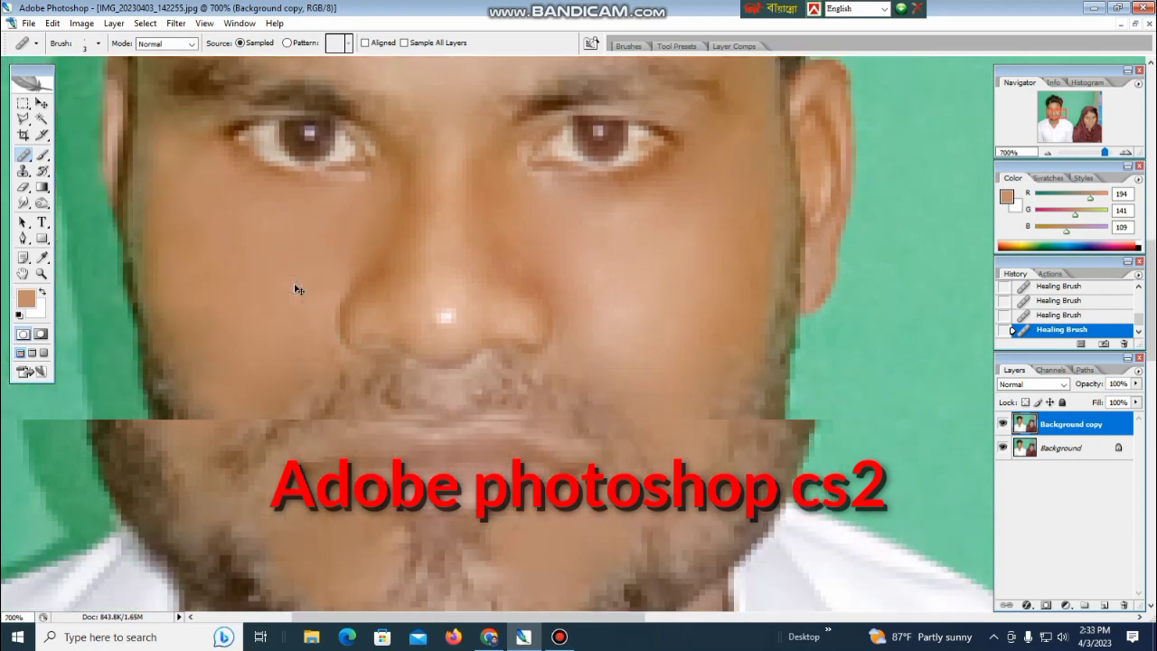
pyautogui.hotkey('ctrl', '-')
pyautogui.hotkey('ctrl', '-')
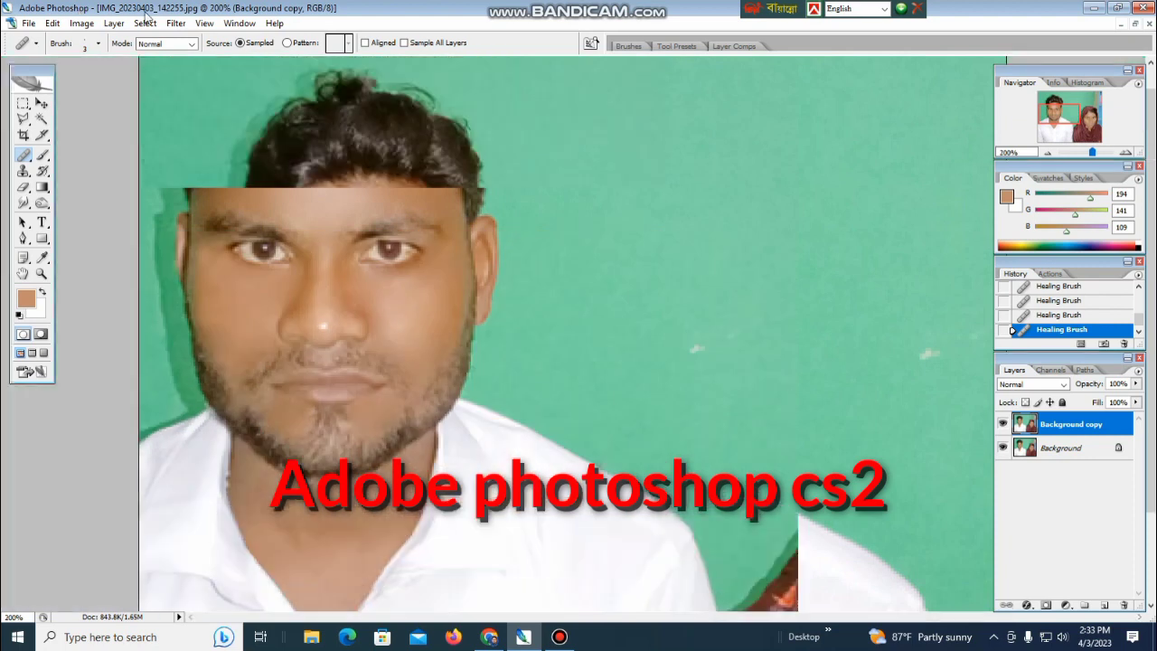
# Undo the stray dab on the shirt and paint the man's neck skin with the Brush tool at 41% opacity and 42% flow.
pyautogui.press('b')
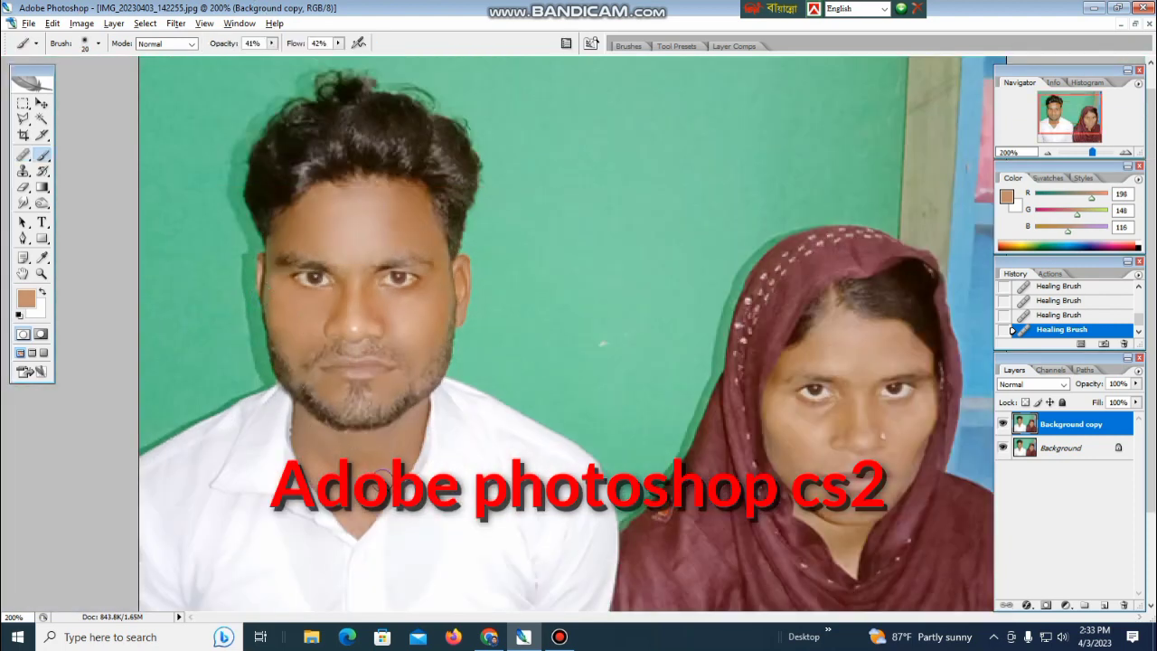
pyautogui.hotkey('ctrl', '+')
pyautogui.hotkey('ctrl', '+')
pyautogui.moveTo(390, 488); pyautogui.dragTo(680, 360)
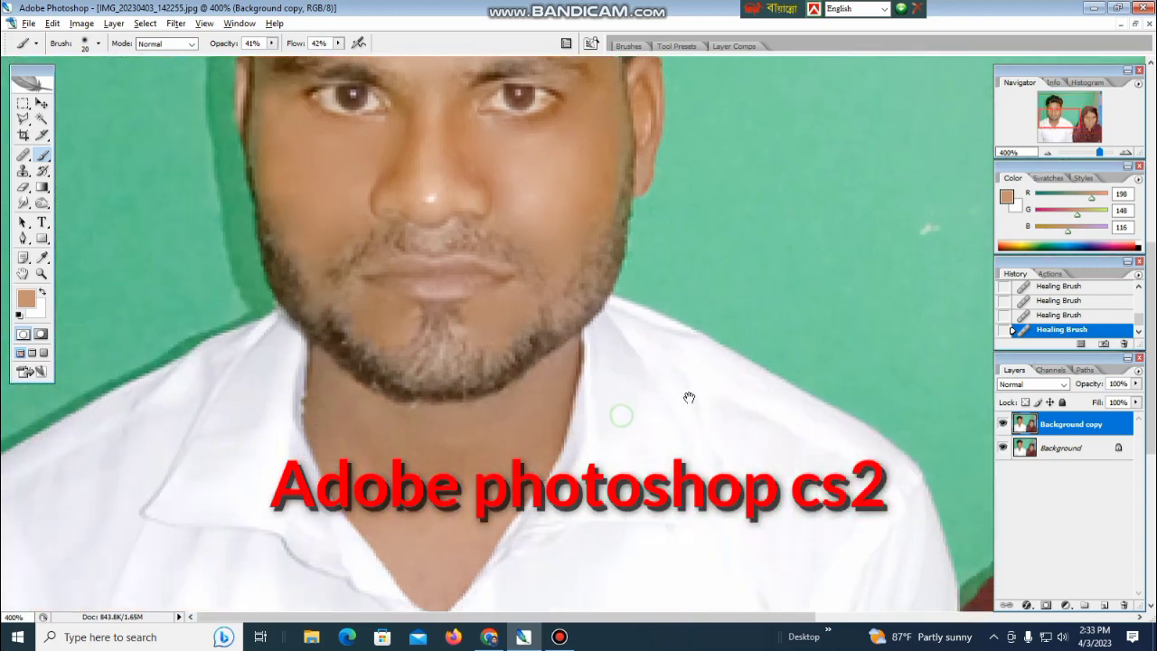
pyautogui.click(649, 407)
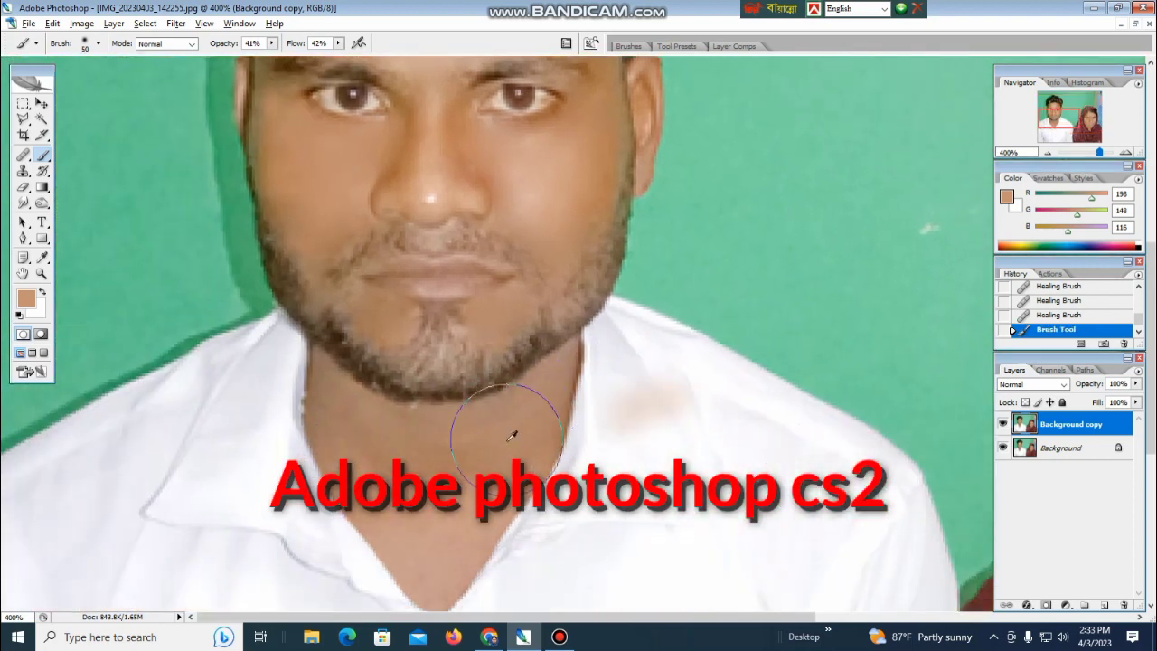
pyautogui.hotkey('ctrl', 'z')
pyautogui.press('[')
pyautogui.press('[')
pyautogui.press('[')
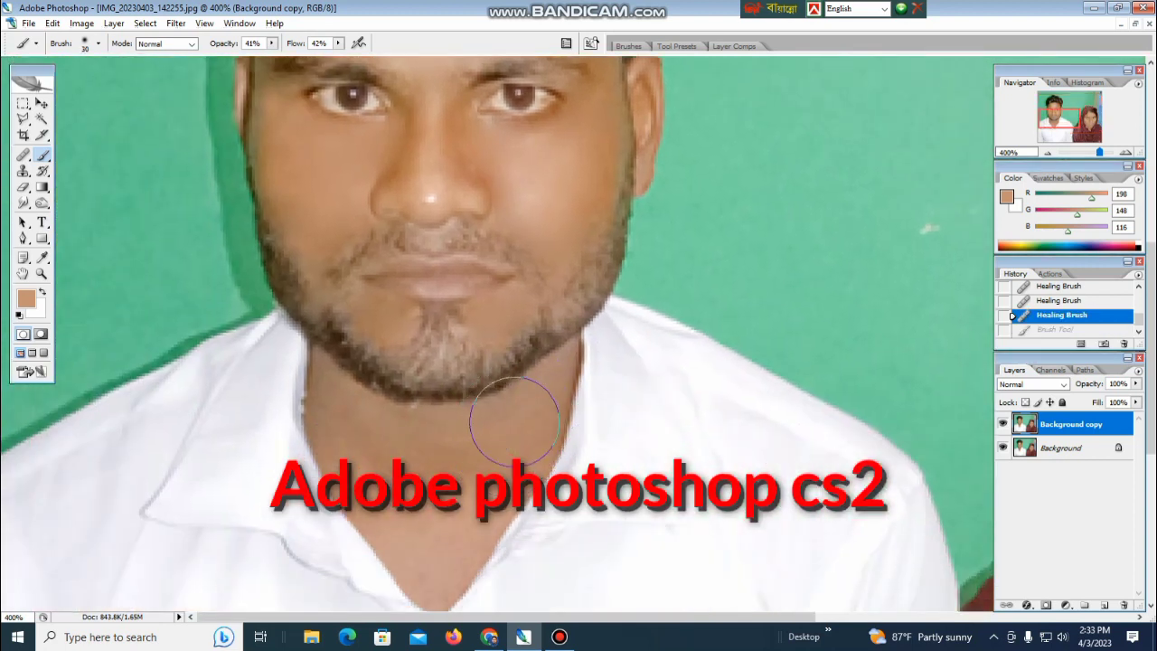
pyautogui.click(400, 439)
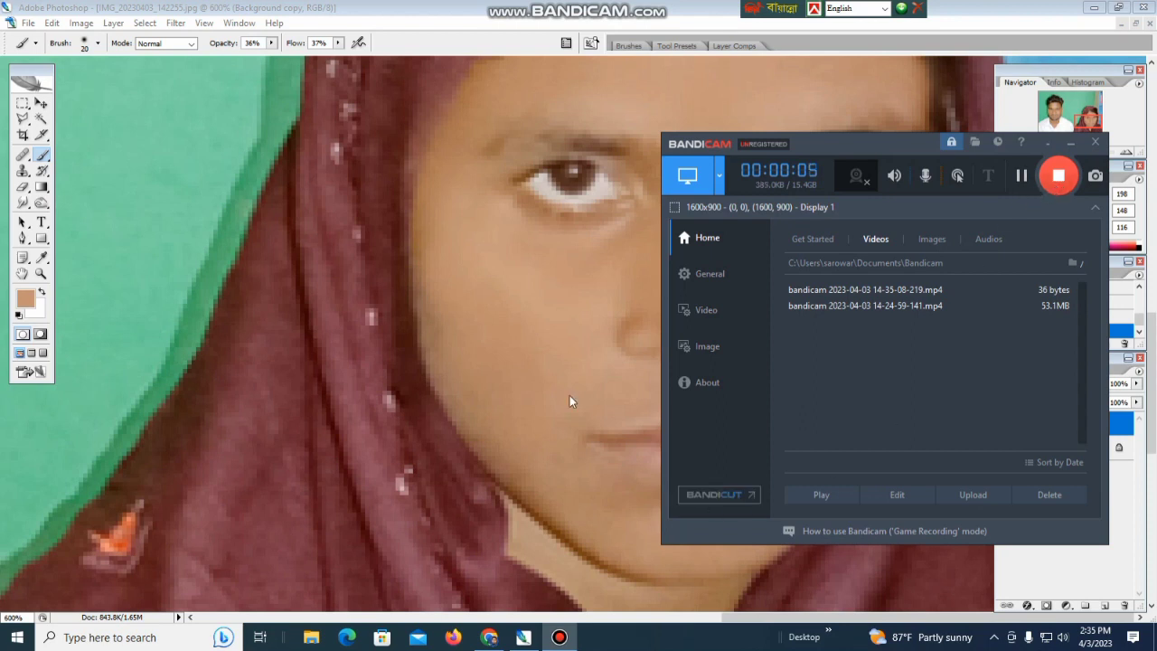
pyautogui.click(525, 319)
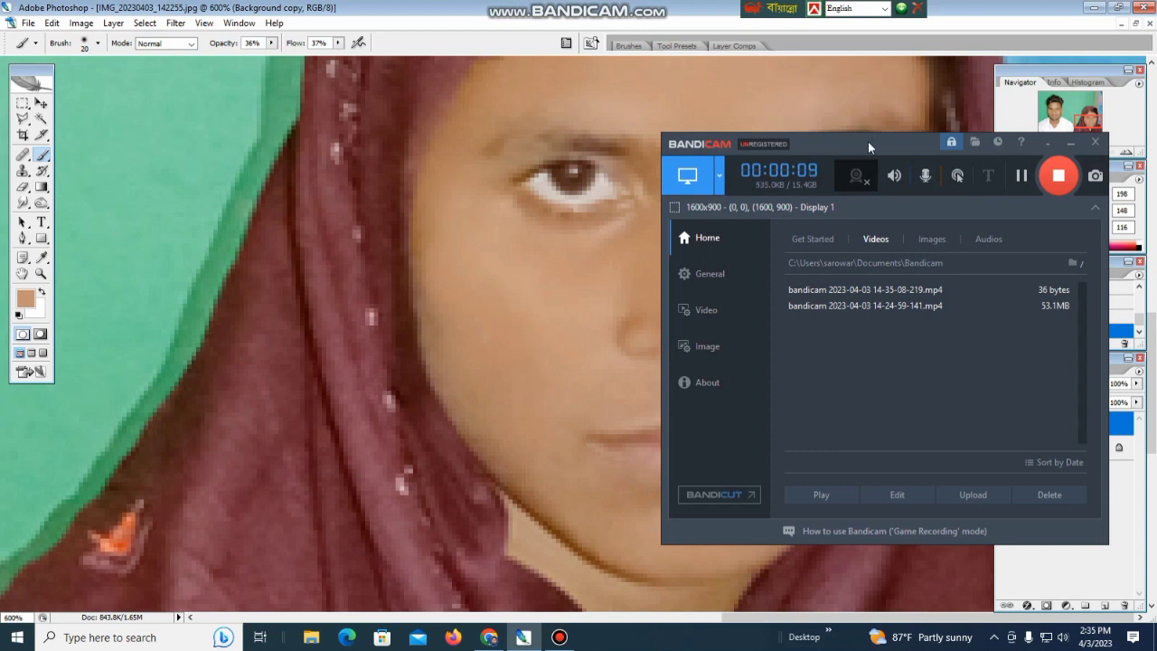
pyautogui.moveTo(870, 147); pyautogui.dragTo(804, 243)
pyautogui.click(1000, 246)
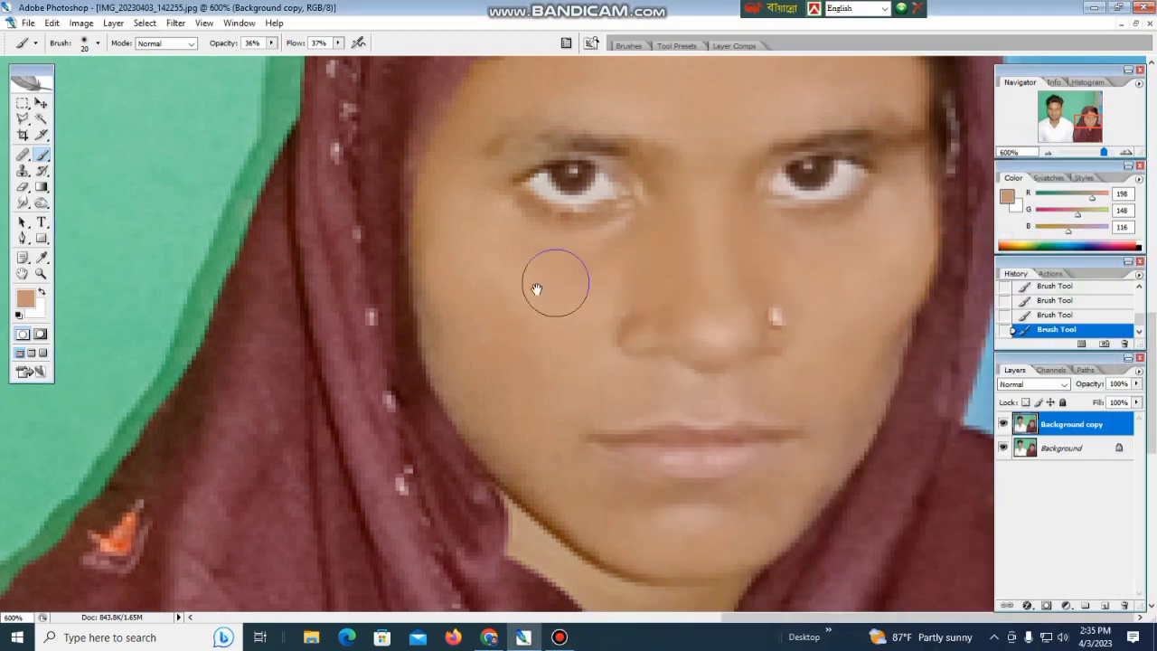
# Examine the woman's facial skin closely, from the forehead and nose down to the cheeks, mouth and chin.
pyautogui.moveTo(537, 289); pyautogui.dragTo(540, 287)
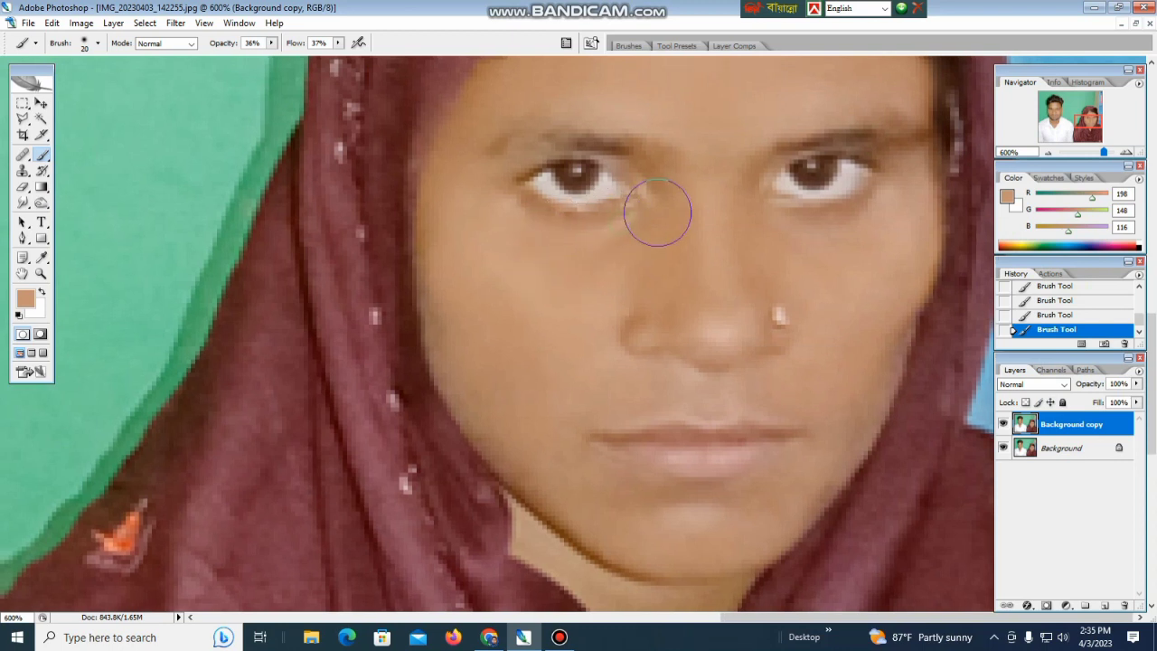
pyautogui.moveTo(716, 264); pyautogui.dragTo(724, 291)
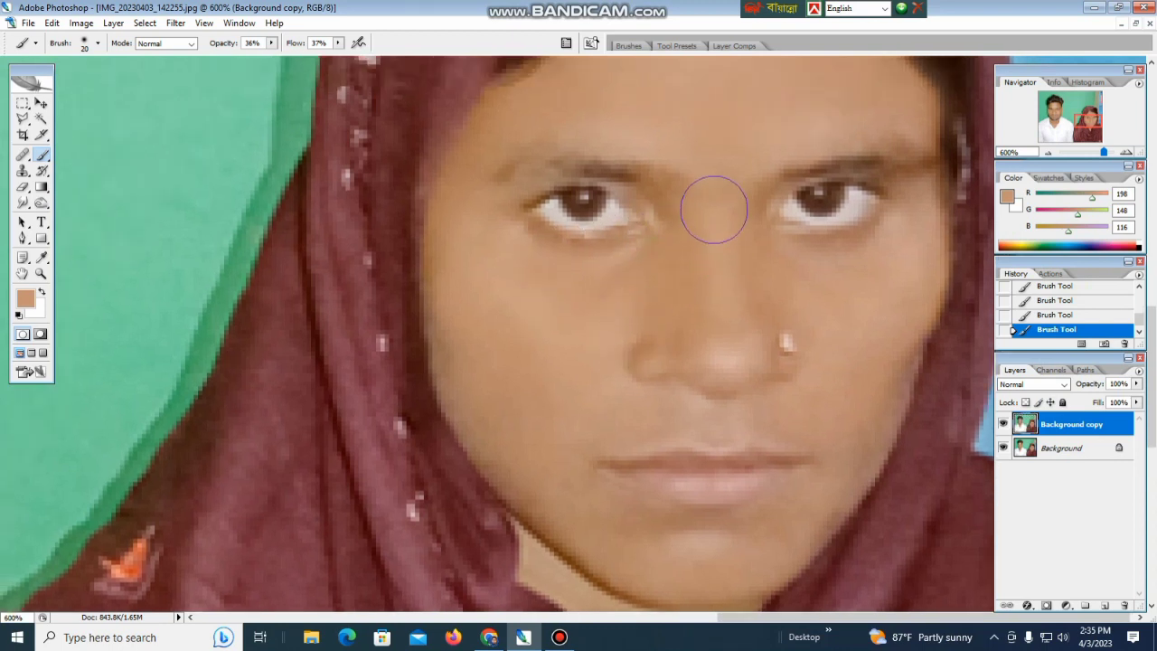
pyautogui.moveTo(667, 222); pyautogui.dragTo(691, 327)
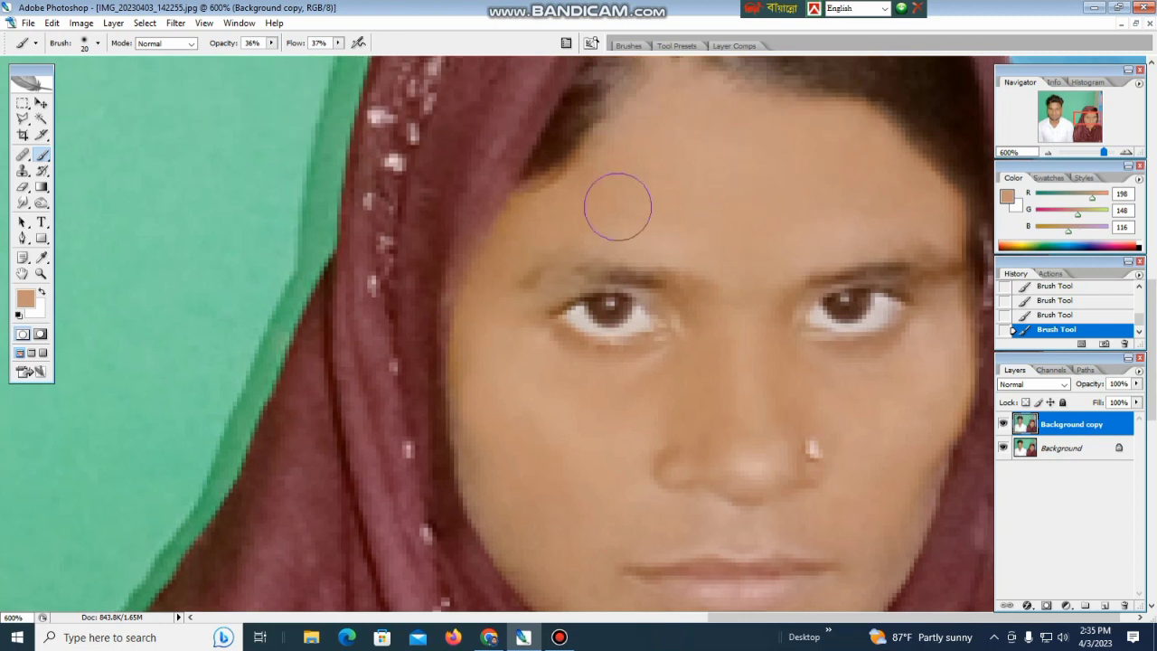
pyautogui.moveTo(657, 179); pyautogui.dragTo(635, 227)
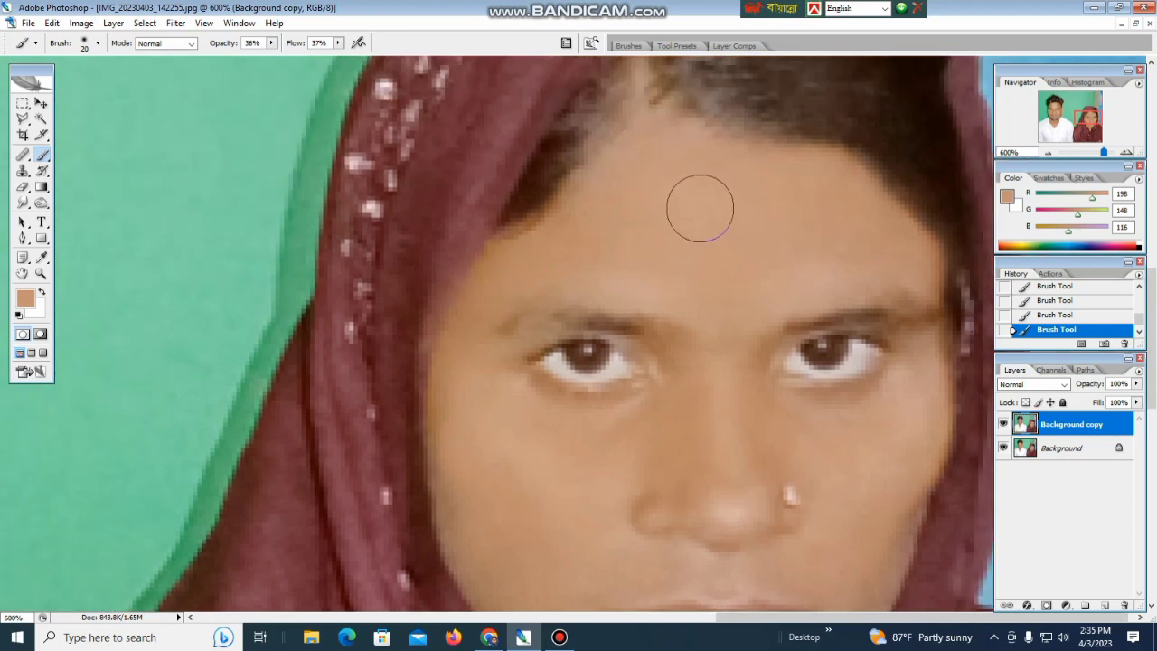
pyautogui.moveTo(698, 245); pyautogui.dragTo(682, 178)
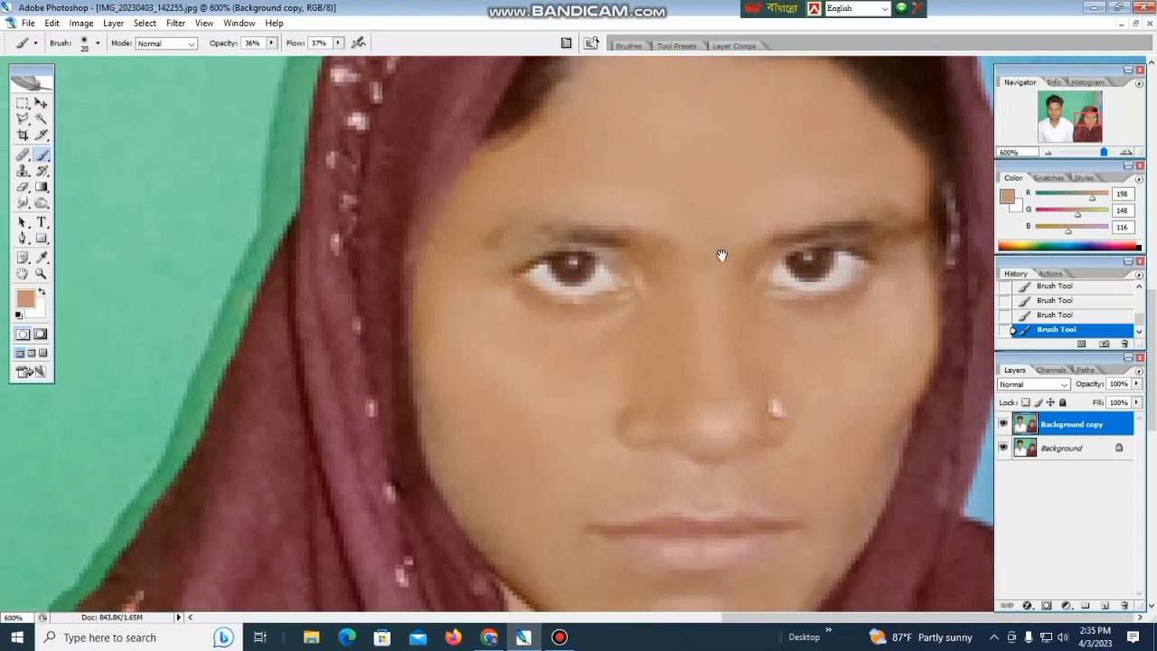
pyautogui.moveTo(696, 316); pyautogui.dragTo(698, 188)
pyautogui.moveTo(663, 260); pyautogui.dragTo(663, 228)
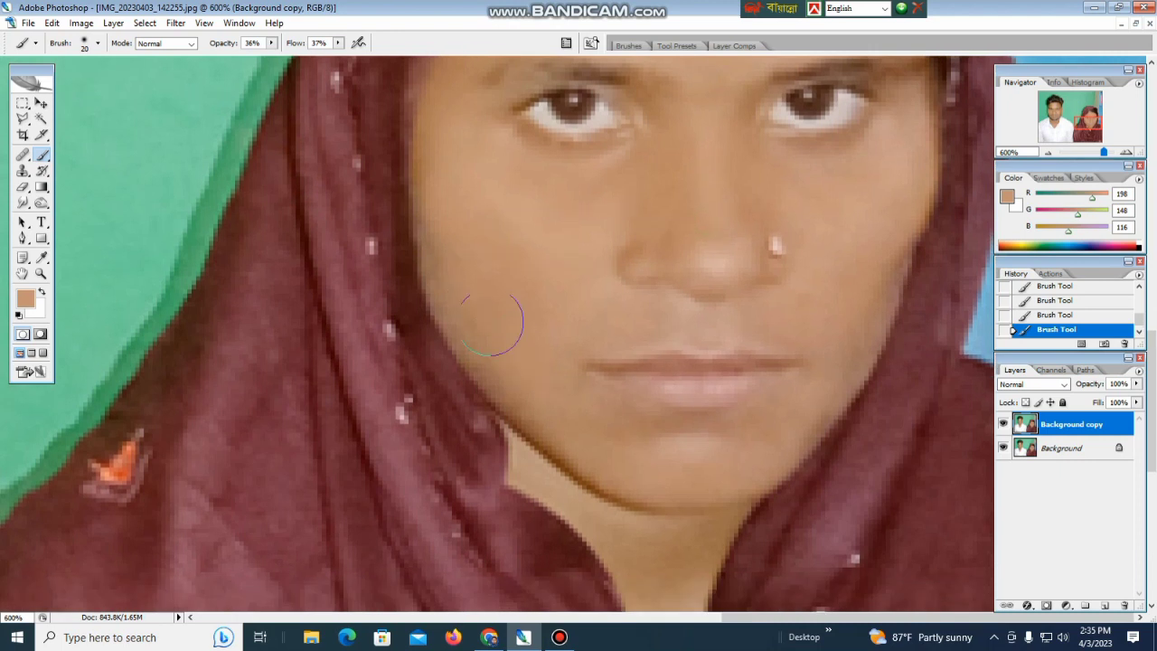
pyautogui.moveTo(430, 219); pyautogui.dragTo(562, 310)
pyautogui.moveTo(452, 266); pyautogui.dragTo(622, 312)
pyautogui.moveTo(894, 238); pyautogui.dragTo(894, 246)
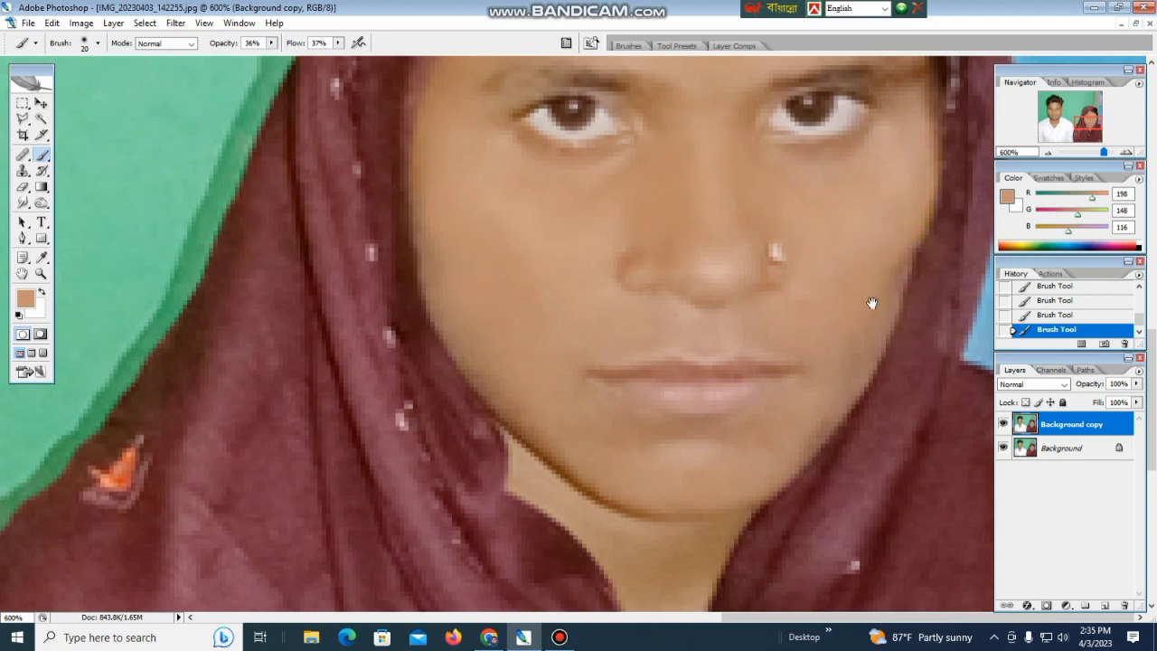
pyautogui.moveTo(873, 302); pyautogui.dragTo(873, 256)
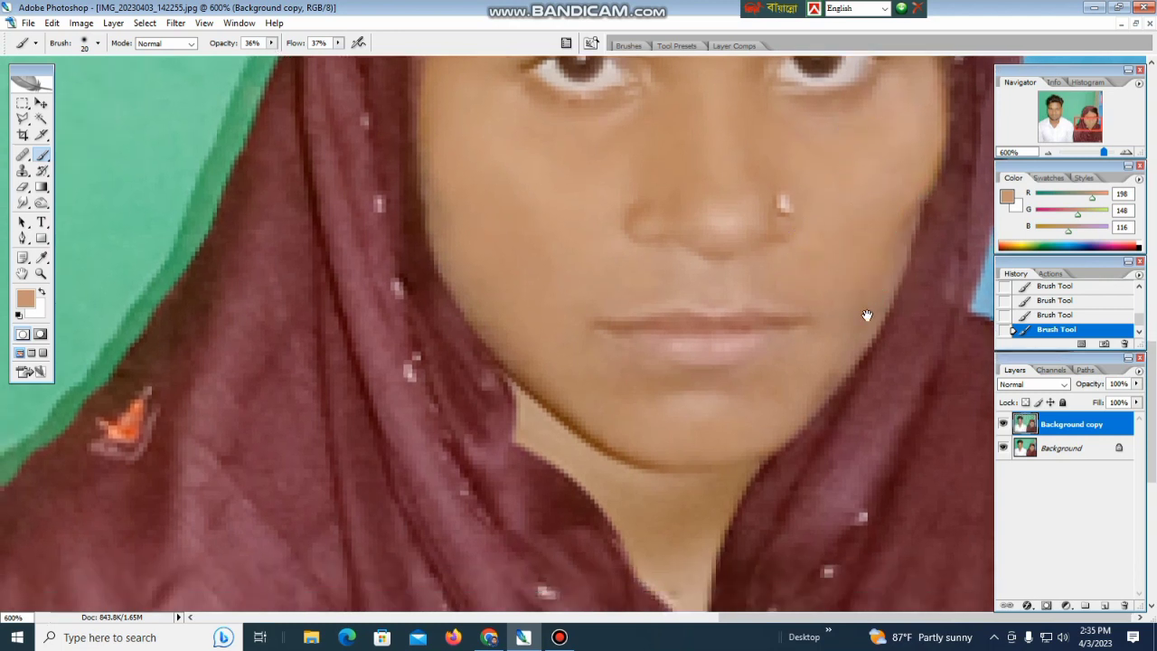
pyautogui.moveTo(866, 316); pyautogui.dragTo(859, 252)
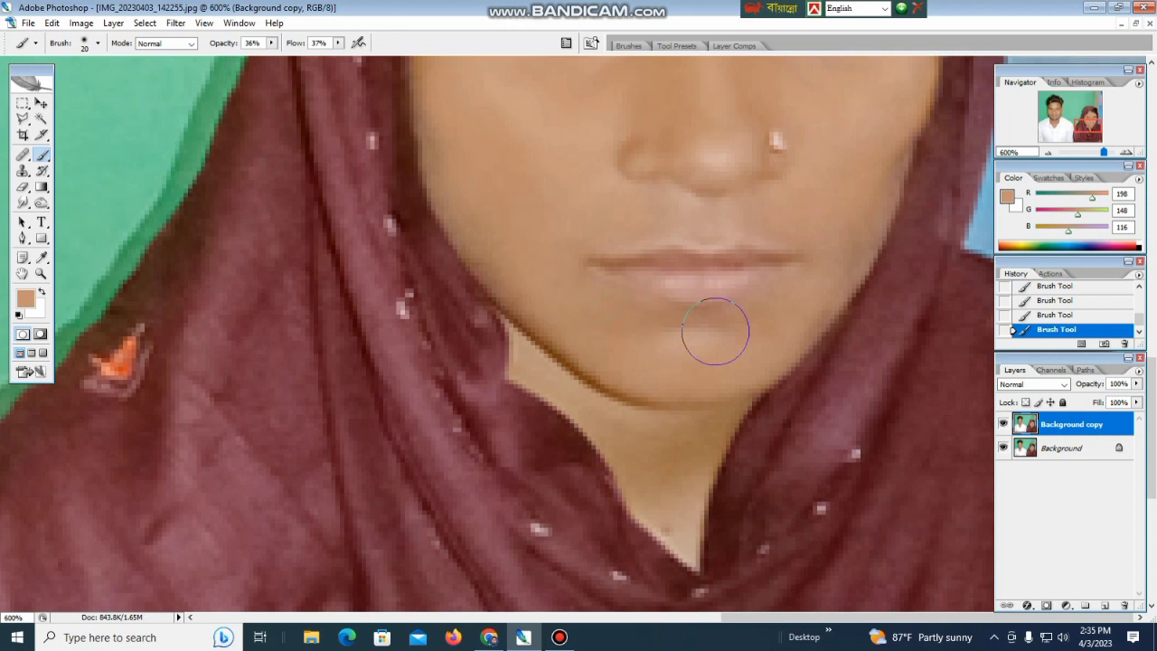
# Brush over the skin of the woman's neck with the 20 px Brush at 36% opacity and 37% flow.
pyautogui.moveTo(772, 330); pyautogui.dragTo(772, 263)
pyautogui.moveTo(651, 348)
pyautogui.mouseDown()
pyautogui.moveTo(503, 293)
pyautogui.moveTo(553, 331)
pyautogui.mouseUp()
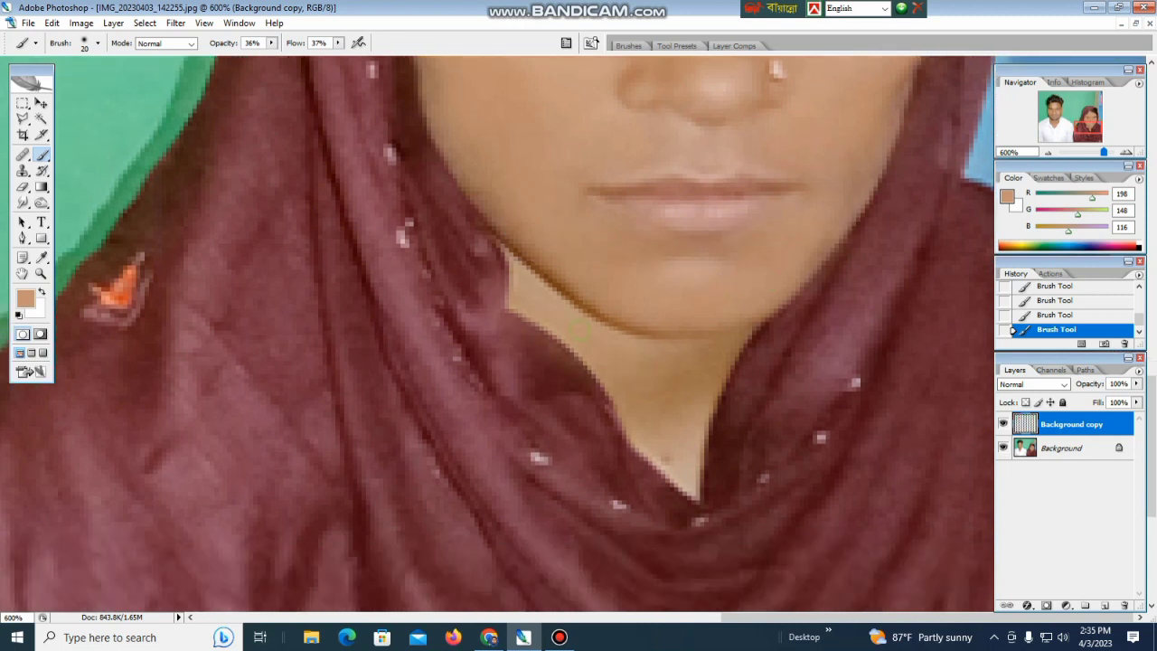
pyautogui.moveTo(674, 465)
pyautogui.mouseDown()
pyautogui.moveTo(663, 389)
pyautogui.moveTo(720, 350)
pyautogui.mouseUp()
# Try fill values of 87% and 70% on the Background copy layer and settle on 86%.
pyautogui.hotkey('ctrl', 'alt', '0')
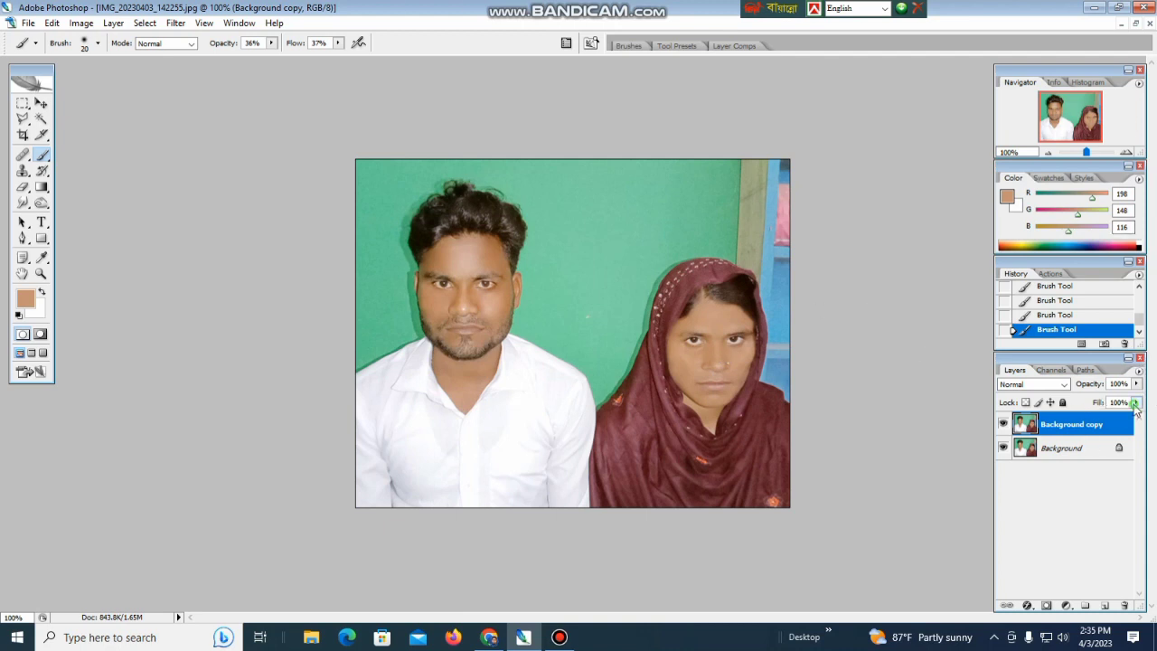
pyautogui.click(1135, 403)
pyautogui.moveTo(1081, 417); pyautogui.dragTo(1061, 418)
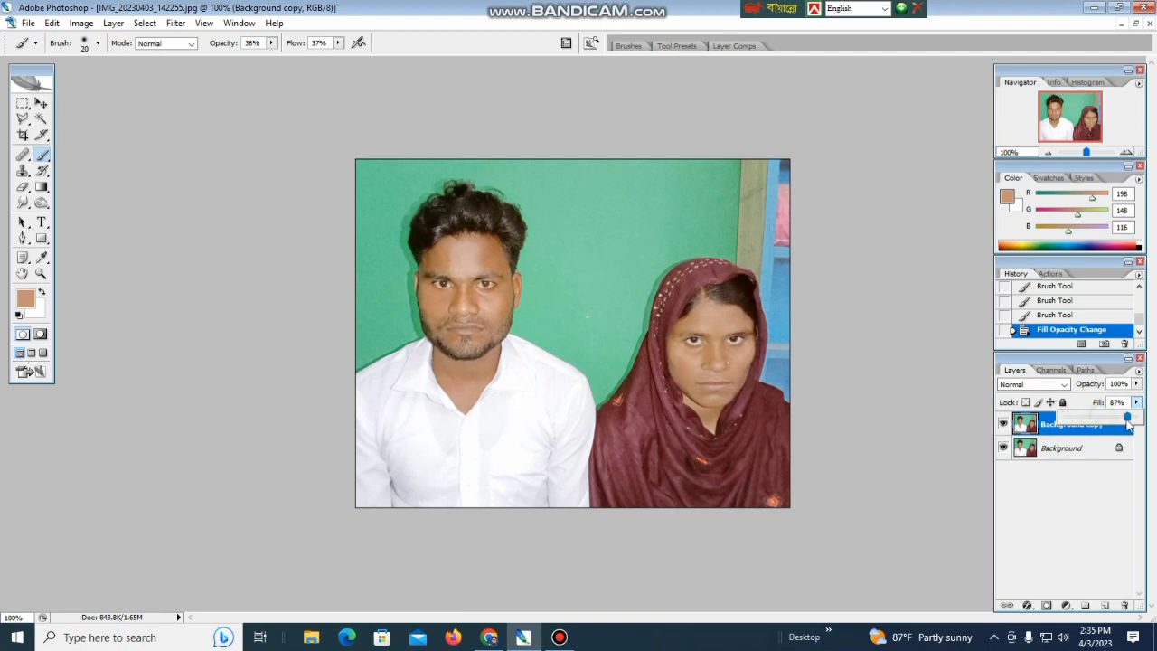
pyautogui.hotkey('ctrl', '+')
pyautogui.hotkey('ctrl', '+')
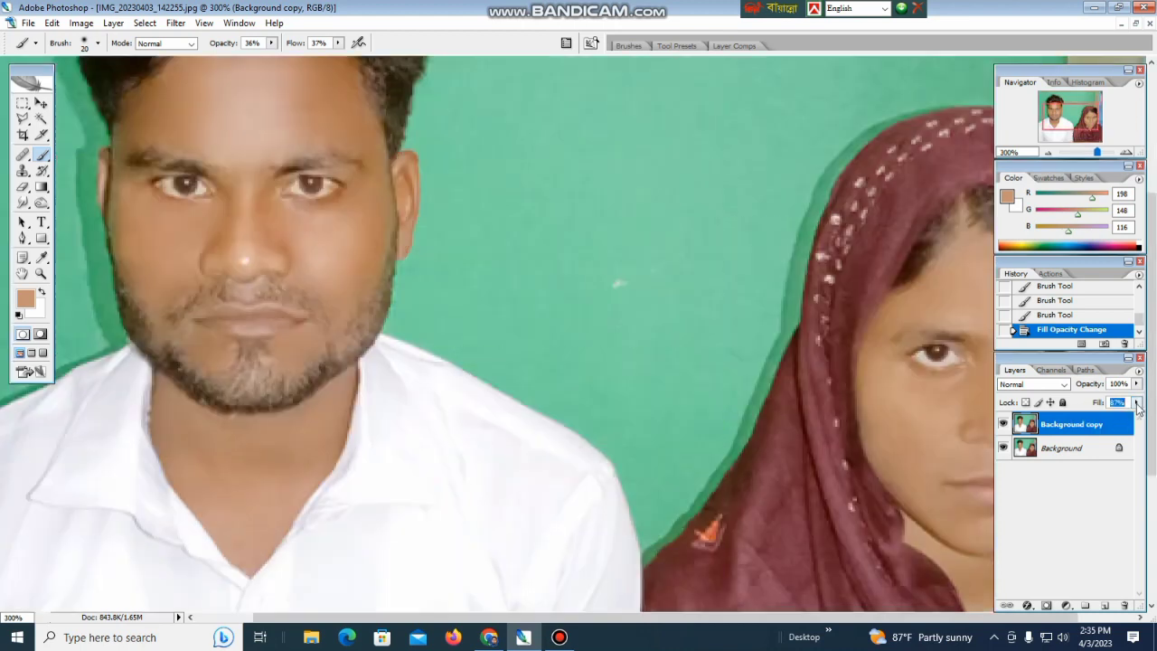
pyautogui.click(1136, 404)
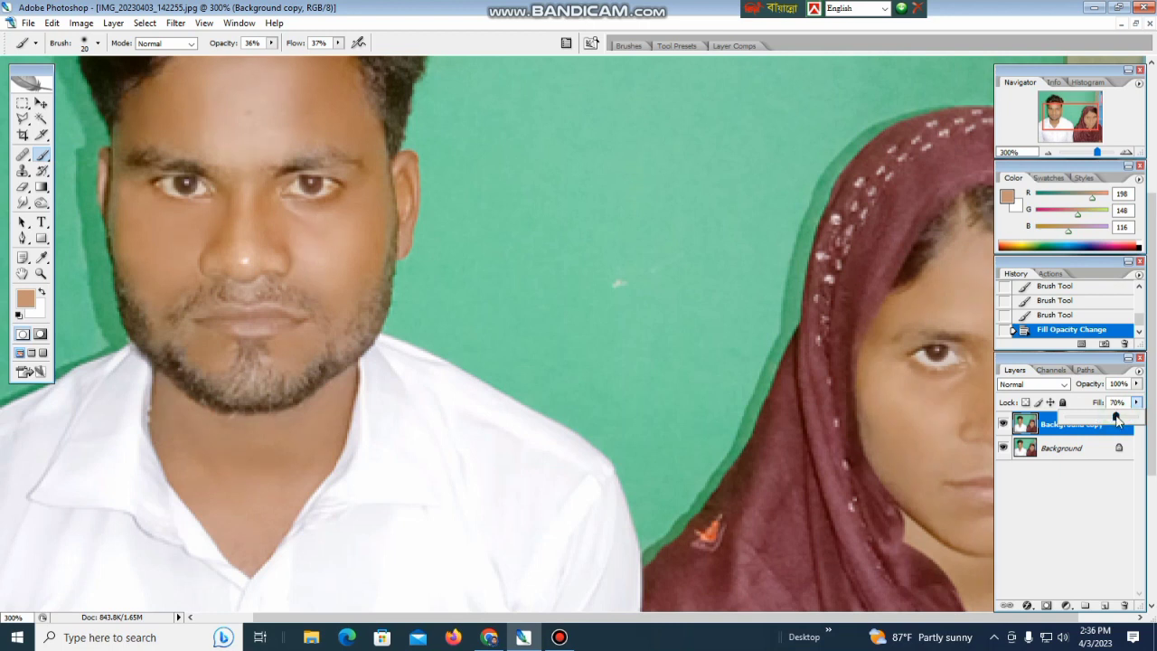
pyautogui.hotkey('ctrl', '-')
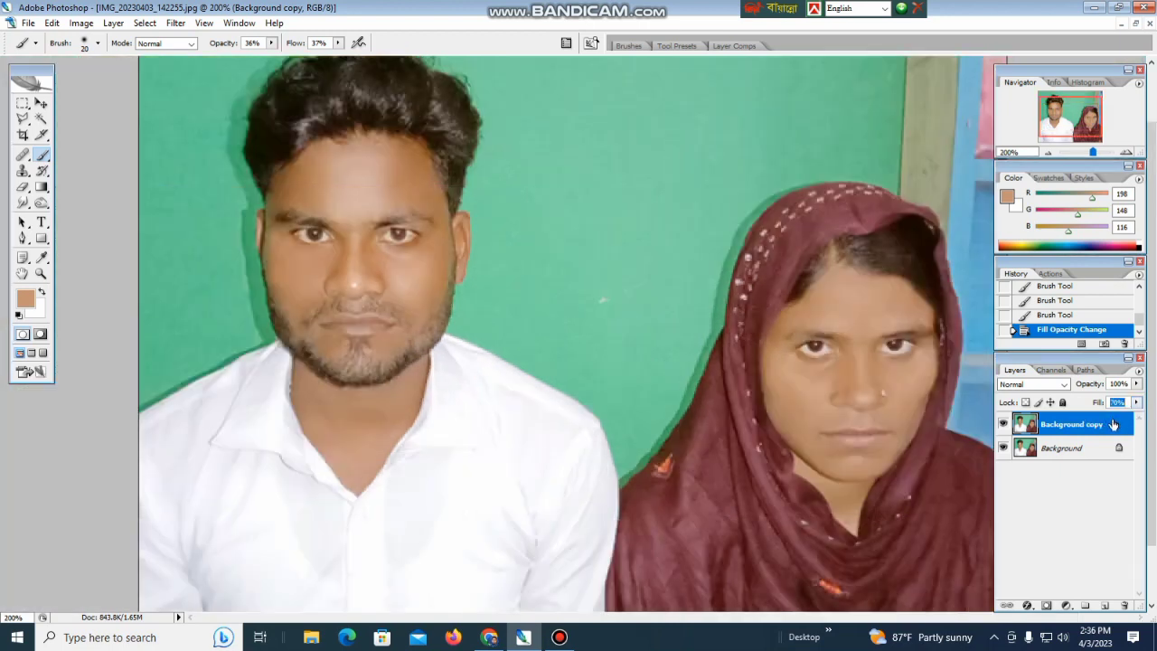
pyautogui.click(1136, 404)
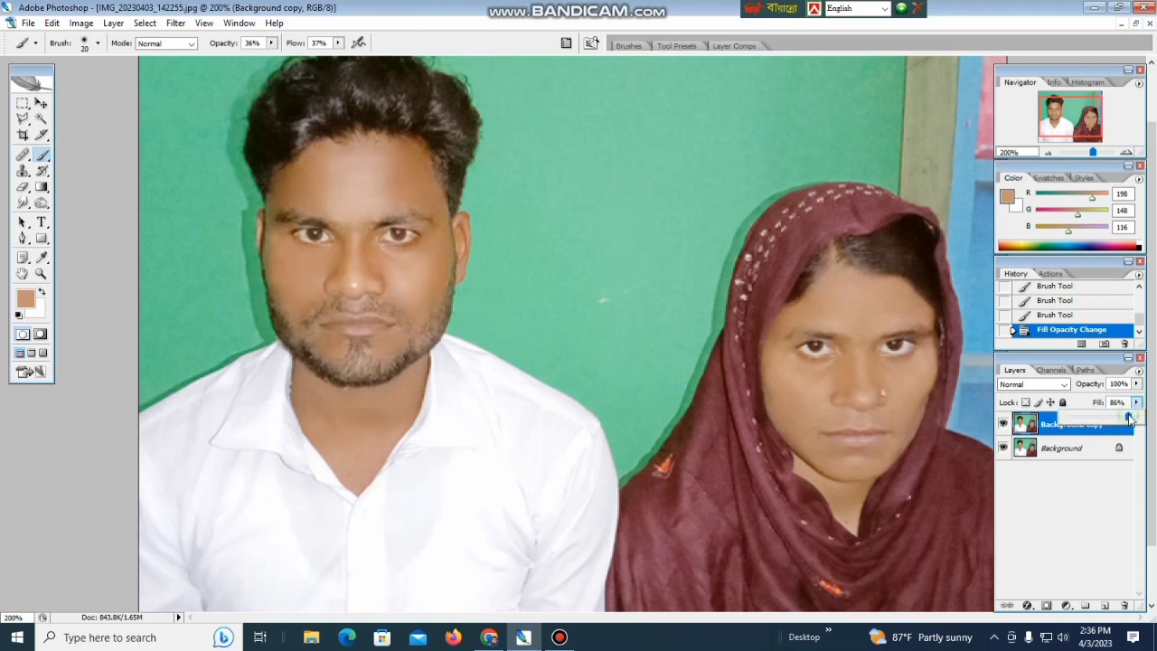
# Set the Background copy layer's opacity to 89%.
pyautogui.click(1136, 386)
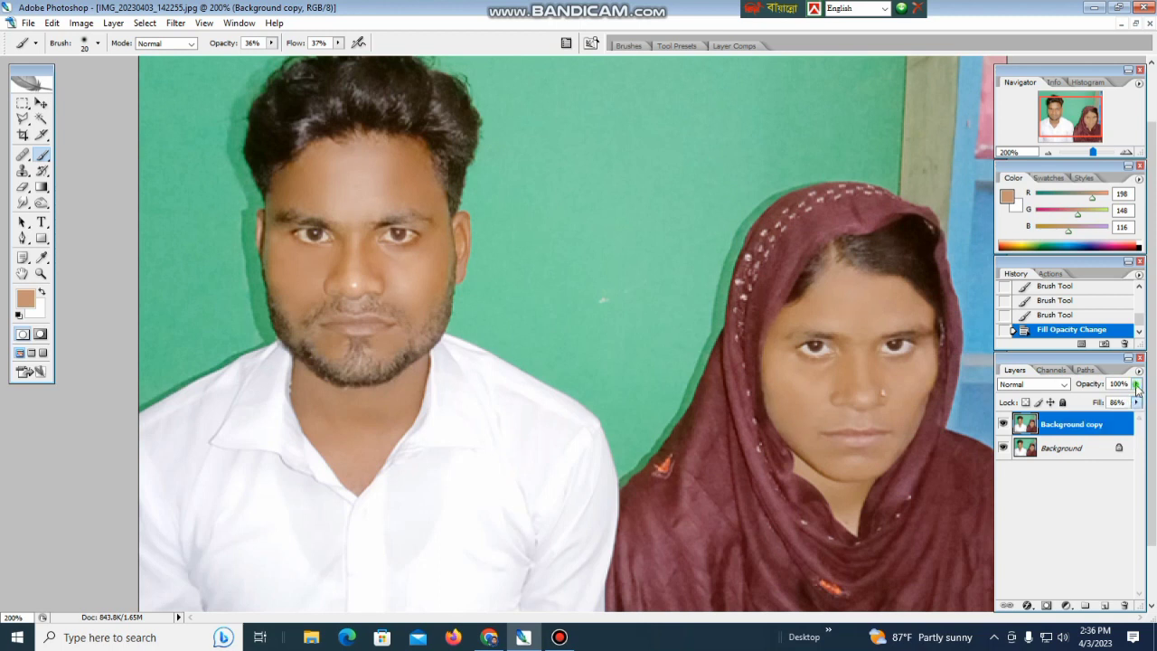
pyautogui.click(1136, 385)
pyautogui.moveTo(1137, 399); pyautogui.dragTo(1131, 402)
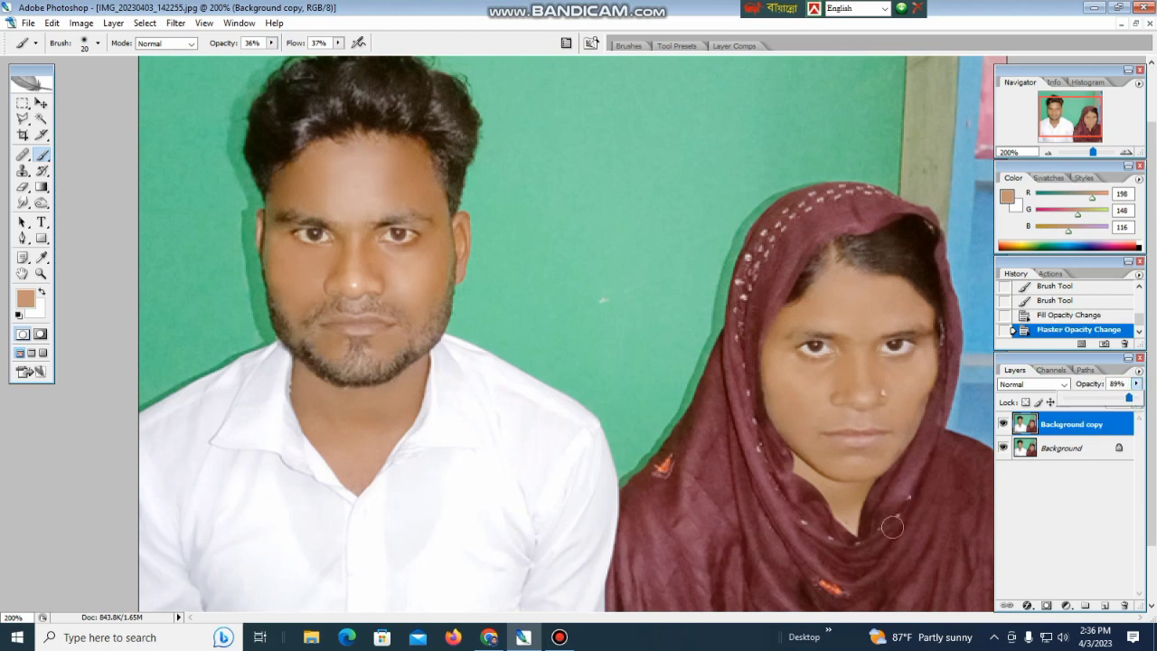
# Merge the Background copy layer down into the background and reset the colours to the default black and white.
pyautogui.click(591, 287)
pyautogui.hotkey('ctrl', 'e')
pyautogui.press('d')
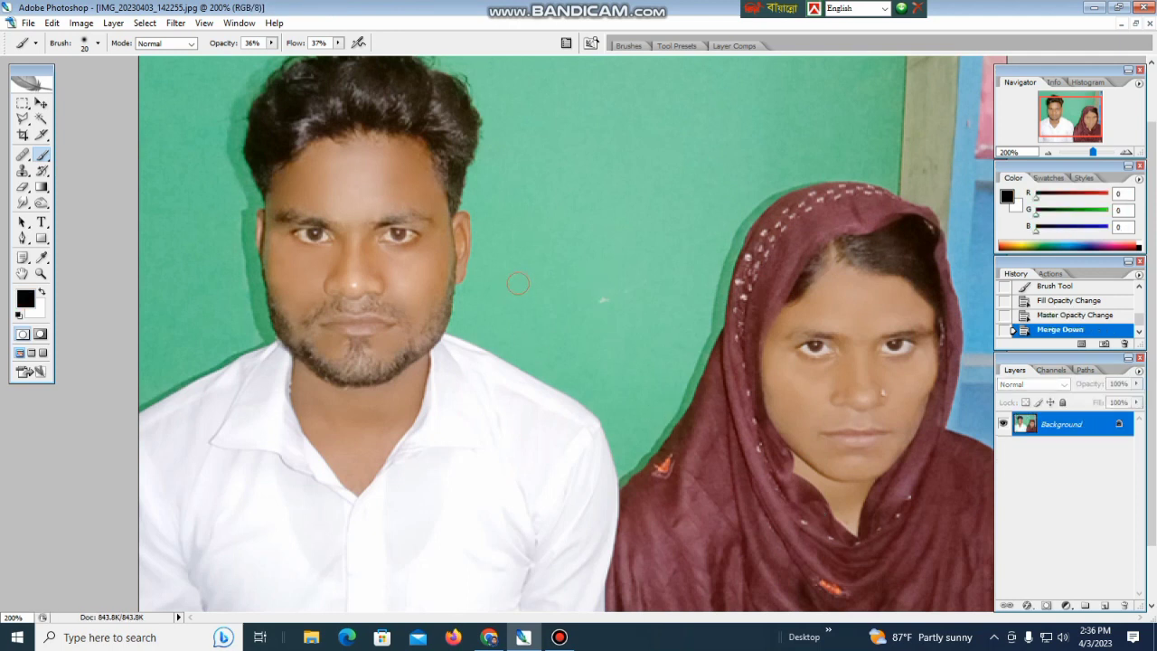
# Darken the irises of the man's eyes using a small Burn tool brush set to Highlights at 28% exposure.
pyautogui.press('o')
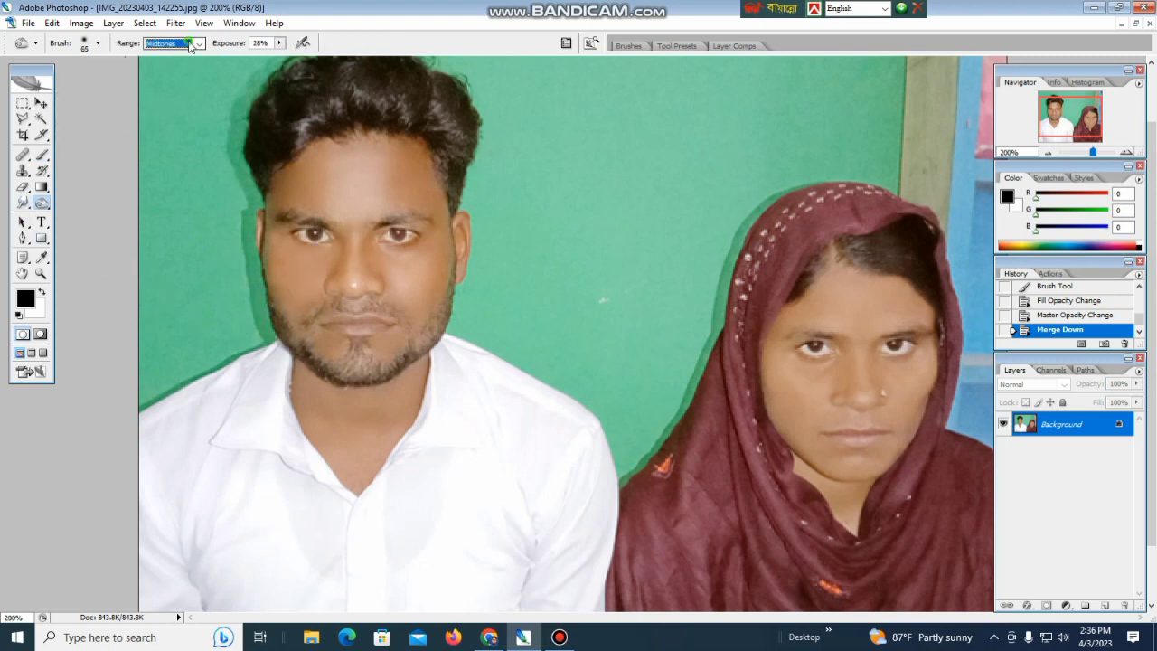
pyautogui.click(190, 44)
pyautogui.click(170, 81)
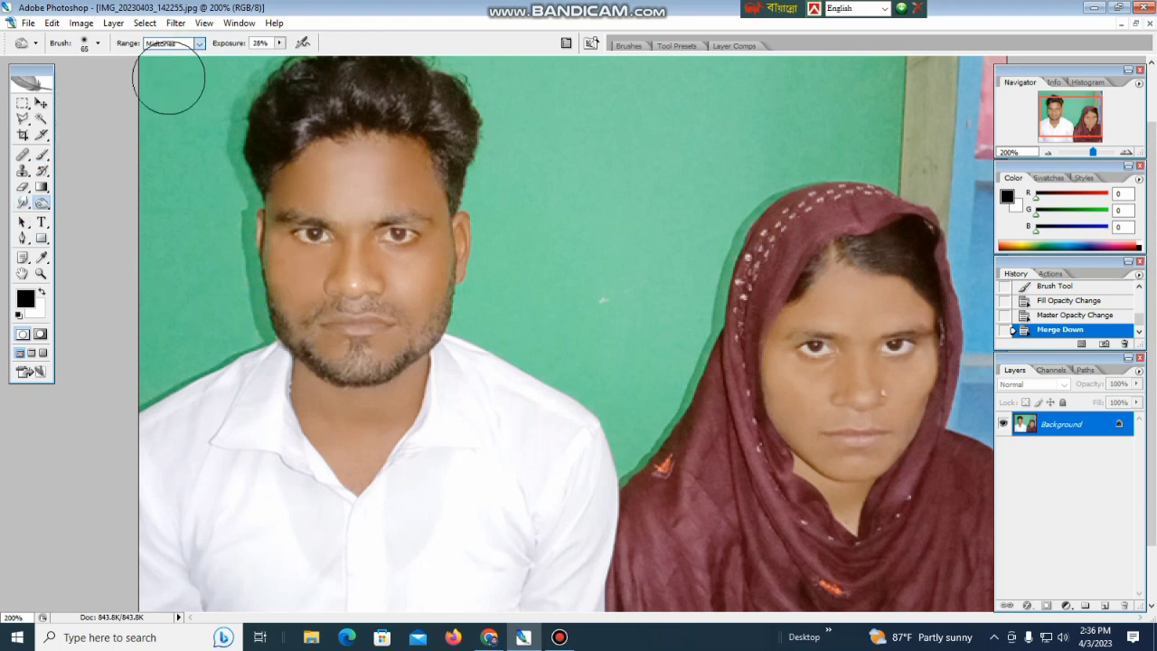
pyautogui.hotkey('ctrl', '+')
pyautogui.hotkey('ctrl', '+')
pyautogui.moveTo(267, 206)
pyautogui.mouseDown()
pyautogui.moveTo(615, 382)
pyautogui.moveTo(666, 362)
pyautogui.mouseUp()
pyautogui.press('[')
pyautogui.press('[')
pyautogui.press('[')
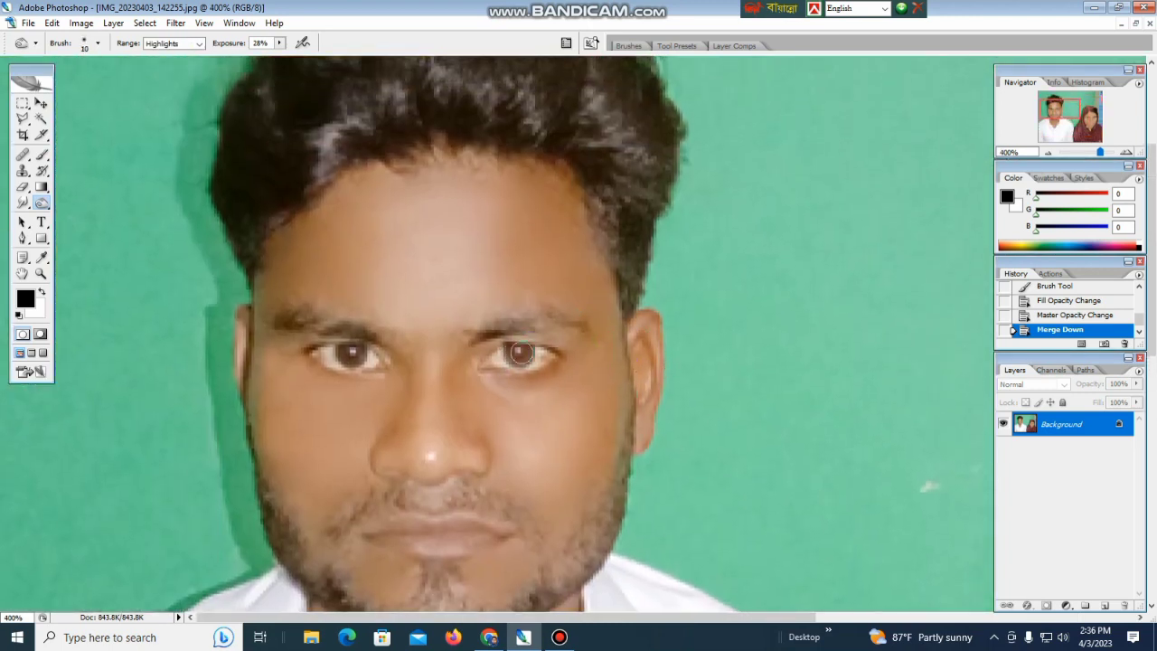
pyautogui.click(520, 354)
pyautogui.click(520, 354)
pyautogui.click(520, 354)
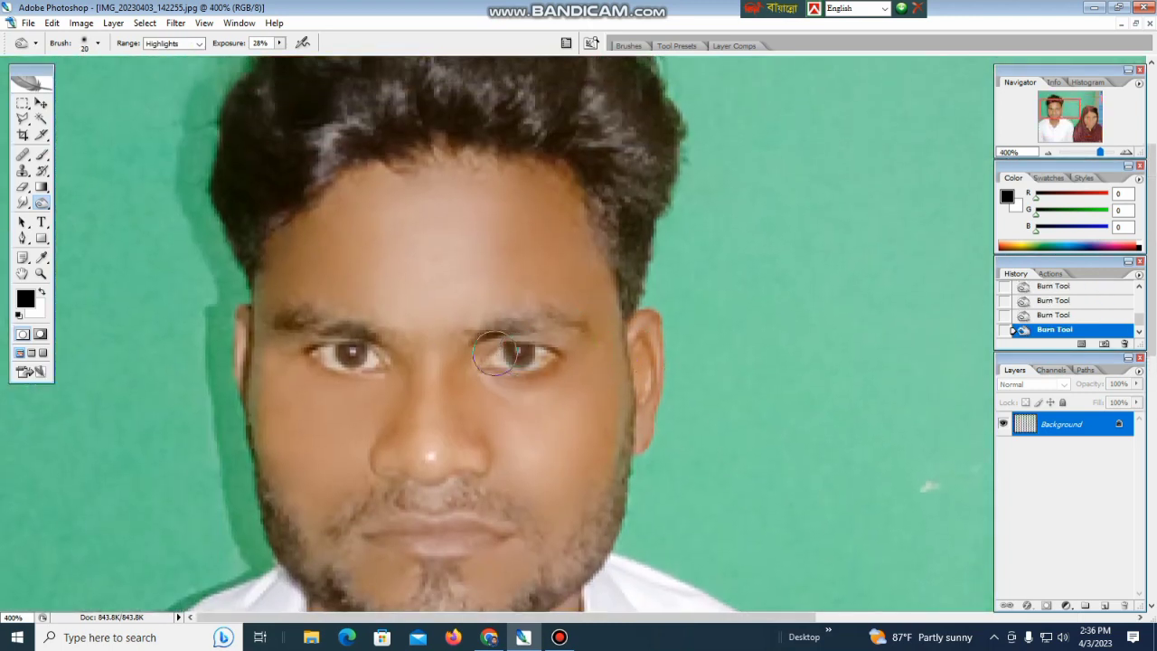
pyautogui.click(520, 354)
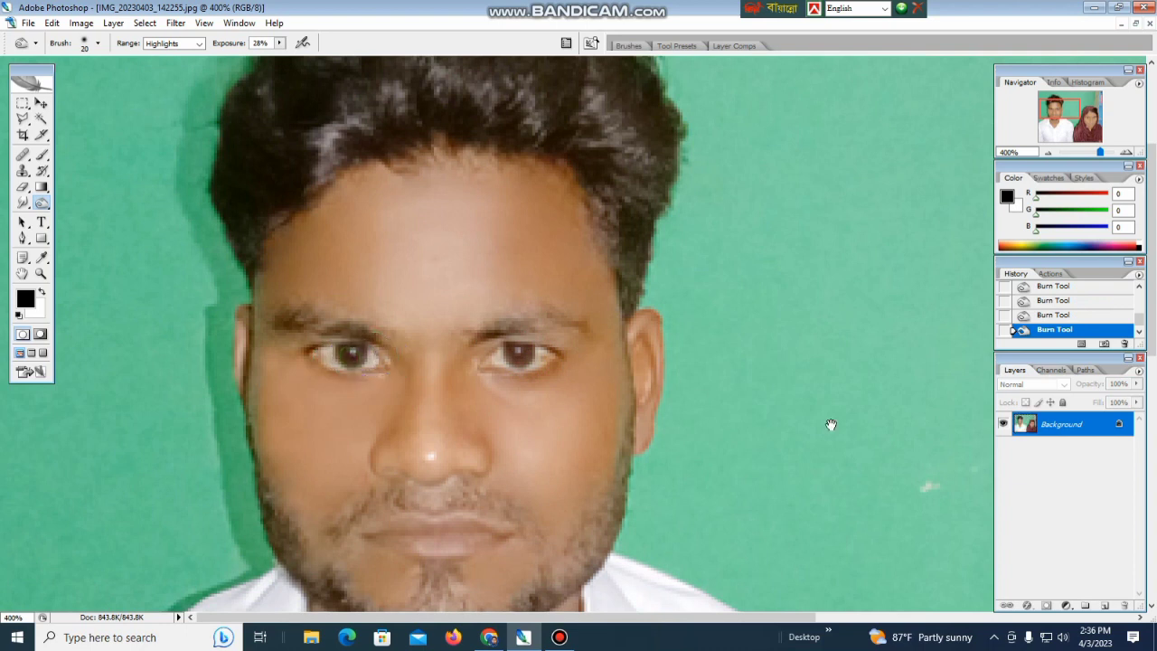
# Darken the irises of the woman's eyes with the 20 px Burn tool, keeping the Highlights range.
pyautogui.moveTo(831, 424); pyautogui.dragTo(507, 230)
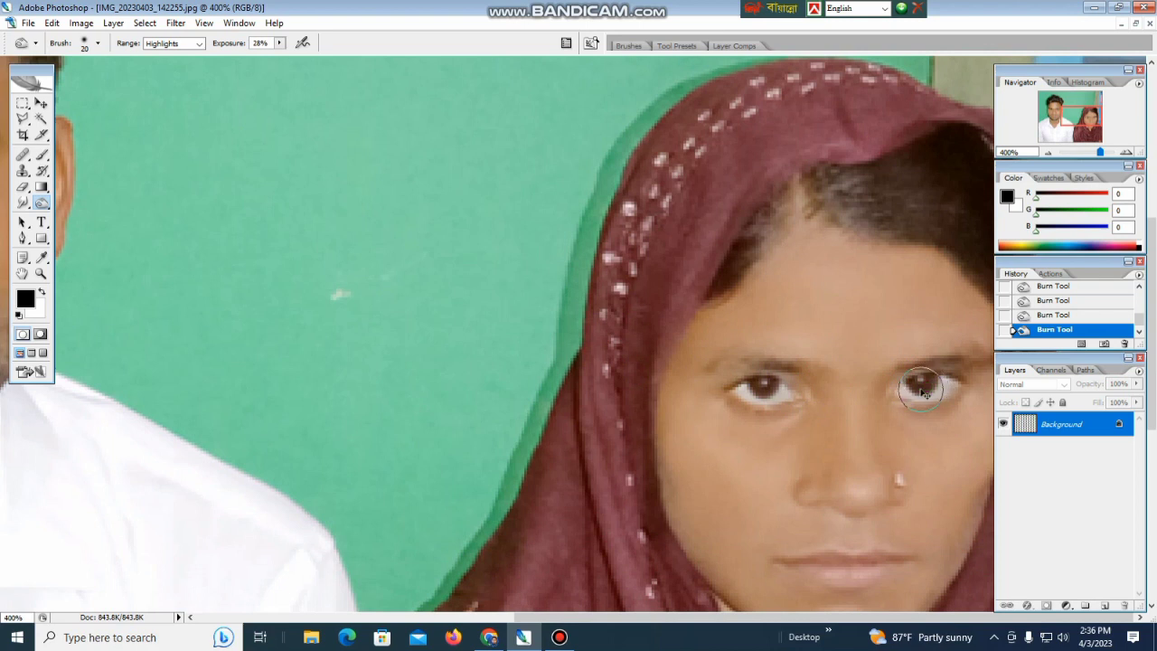
pyautogui.hotkey('ctrl', '-')
pyautogui.hotkey('ctrl', '-')
pyautogui.hotkey('ctrl', '-')
pyautogui.hotkey('ctrl', '-')
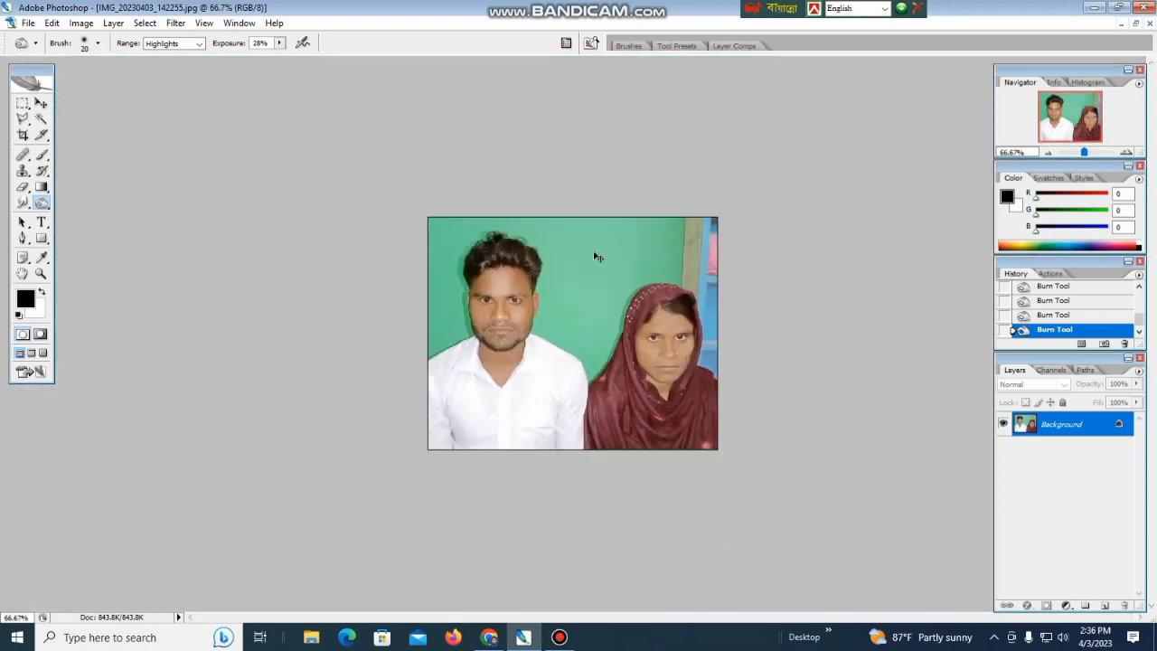
# Select the green wall around both people with the Magic Wand at tolerance 32, adding the shadow beside the man and stray spots.
pyautogui.hotkey('ctrl', '+')
pyautogui.hotkey('ctrl', '+')
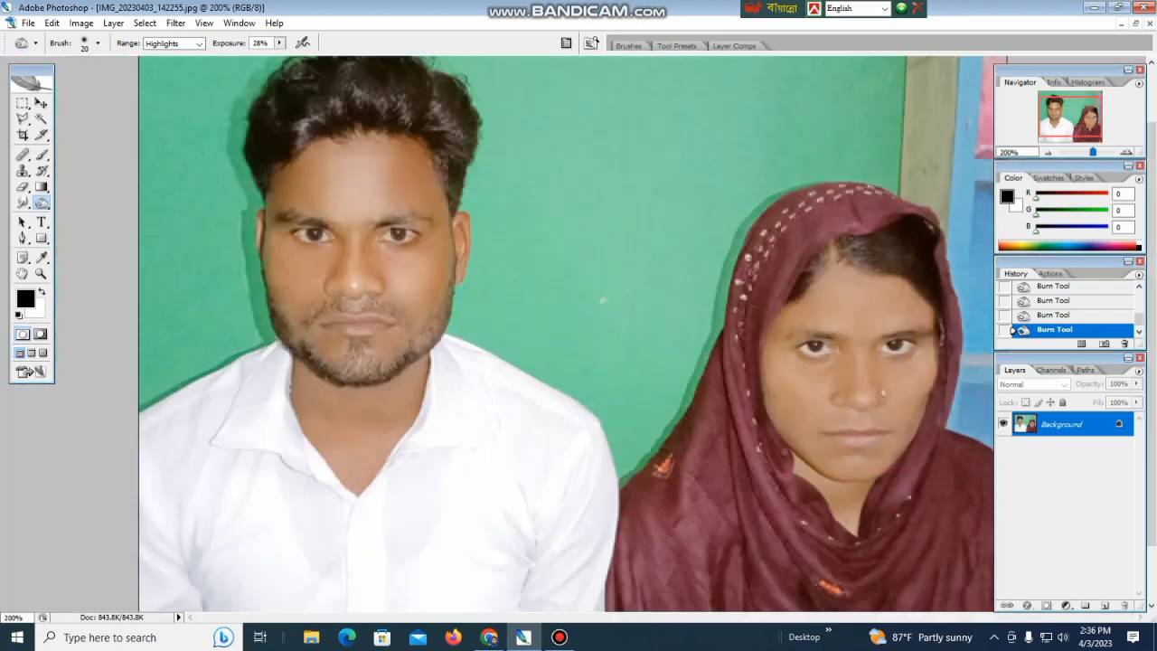
pyautogui.moveTo(686, 265); pyautogui.dragTo(686, 334)
pyautogui.press('w')
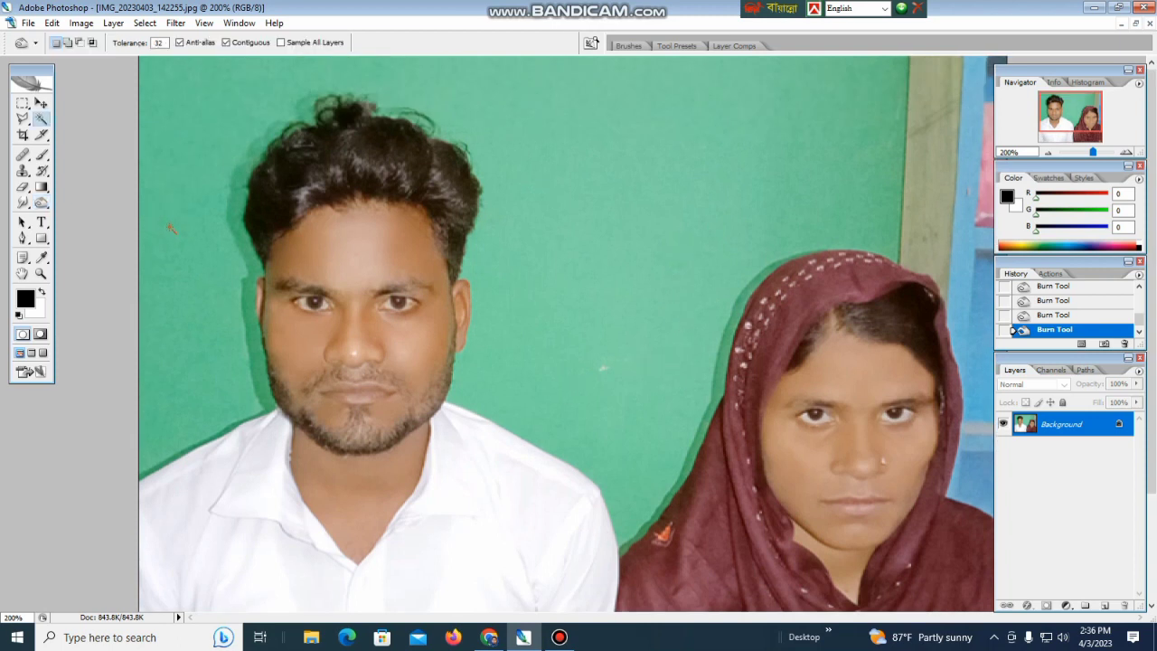
pyautogui.keyDown('shift'); pyautogui.click(251, 325); pyautogui.keyUp('shift')
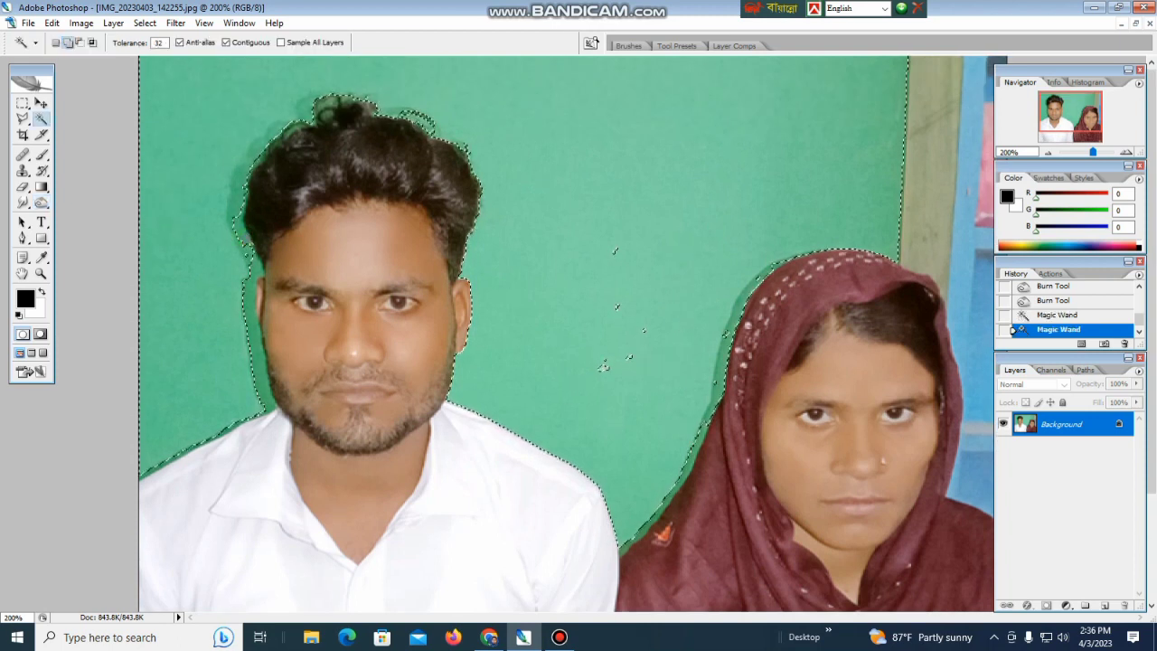
pyautogui.keyDown('shift'); pyautogui.click(603, 366); pyautogui.keyUp('shift')
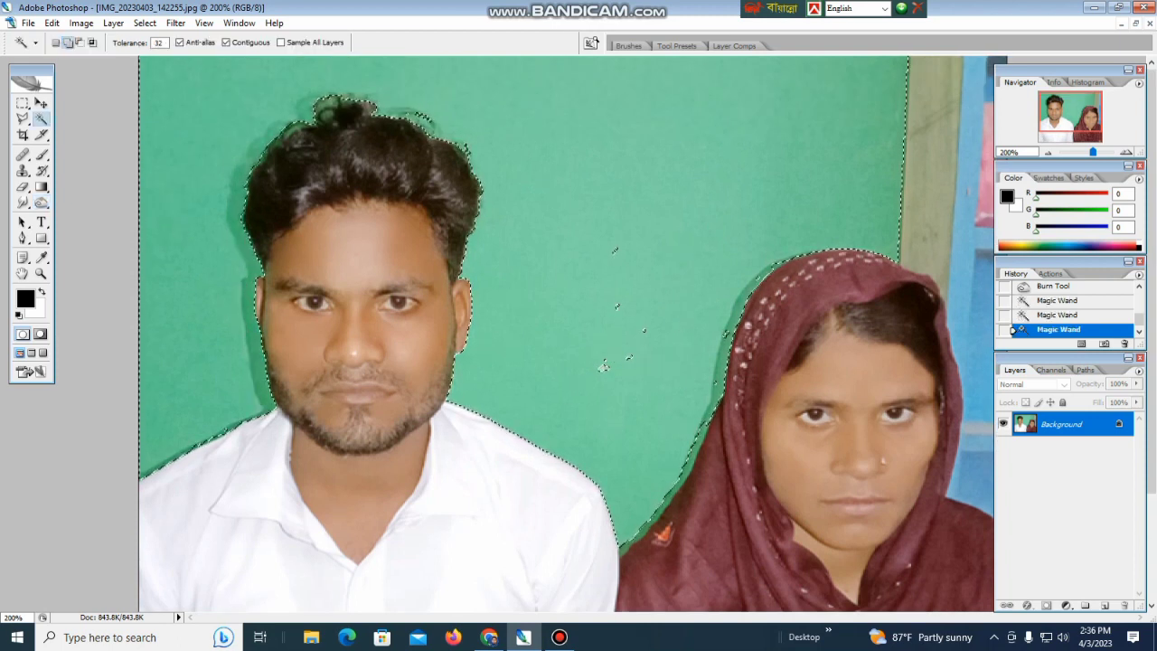
pyautogui.keyDown('shift'); pyautogui.click(603, 368); pyautogui.keyUp('shift')
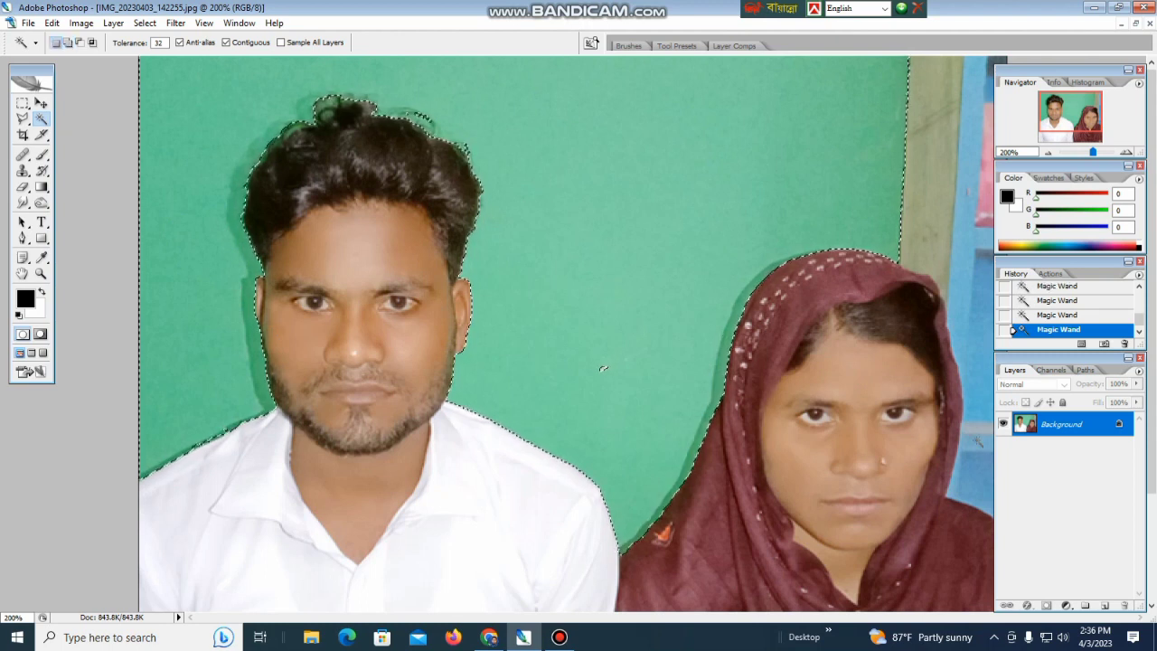
# Sample the light blue beside the woman as the background colour and replace the selected green wall with it.
pyautogui.press('b')
pyautogui.keyDown('alt'); pyautogui.click(987, 339); pyautogui.keyUp('alt')
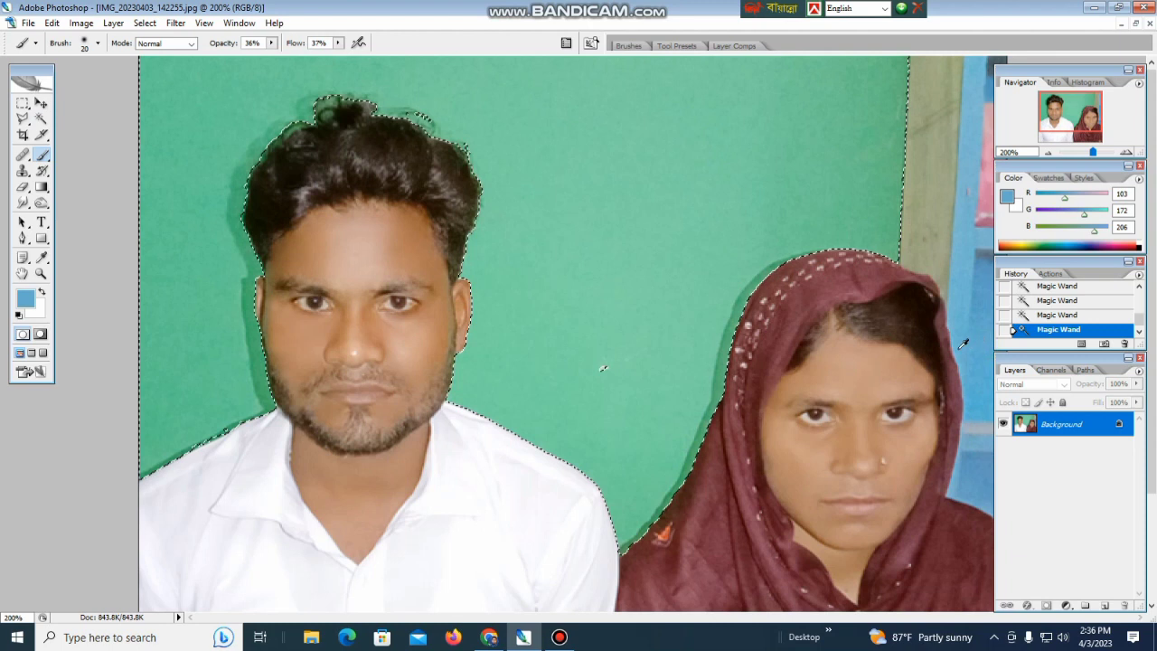
pyautogui.click(41, 291)
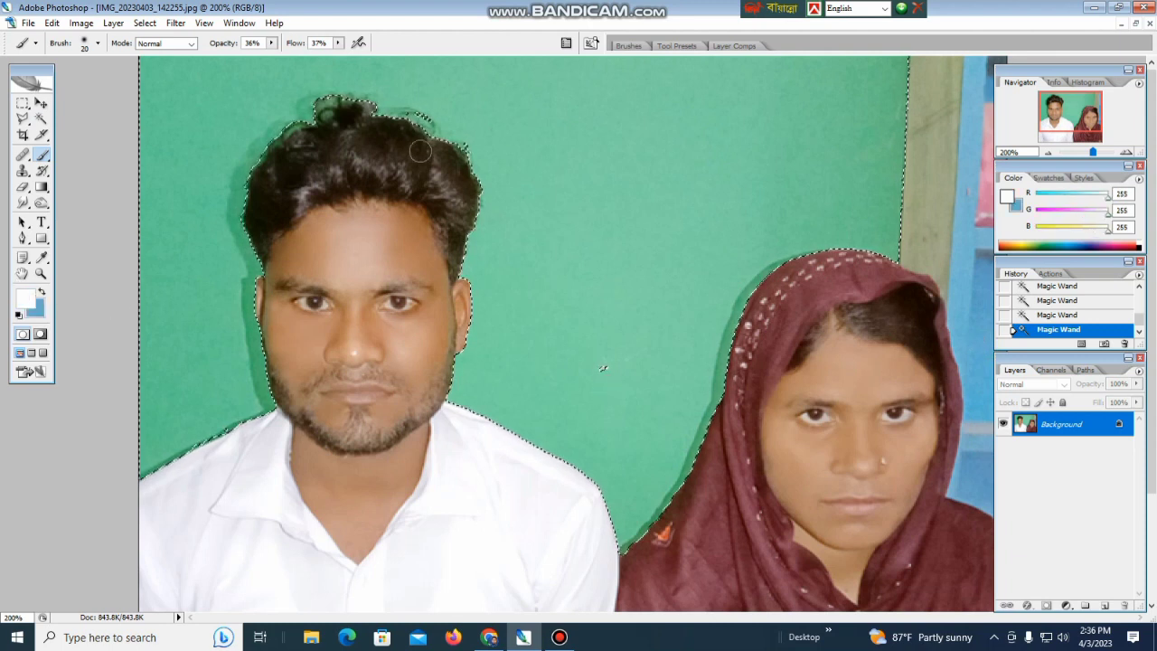
pyautogui.press('Delete')
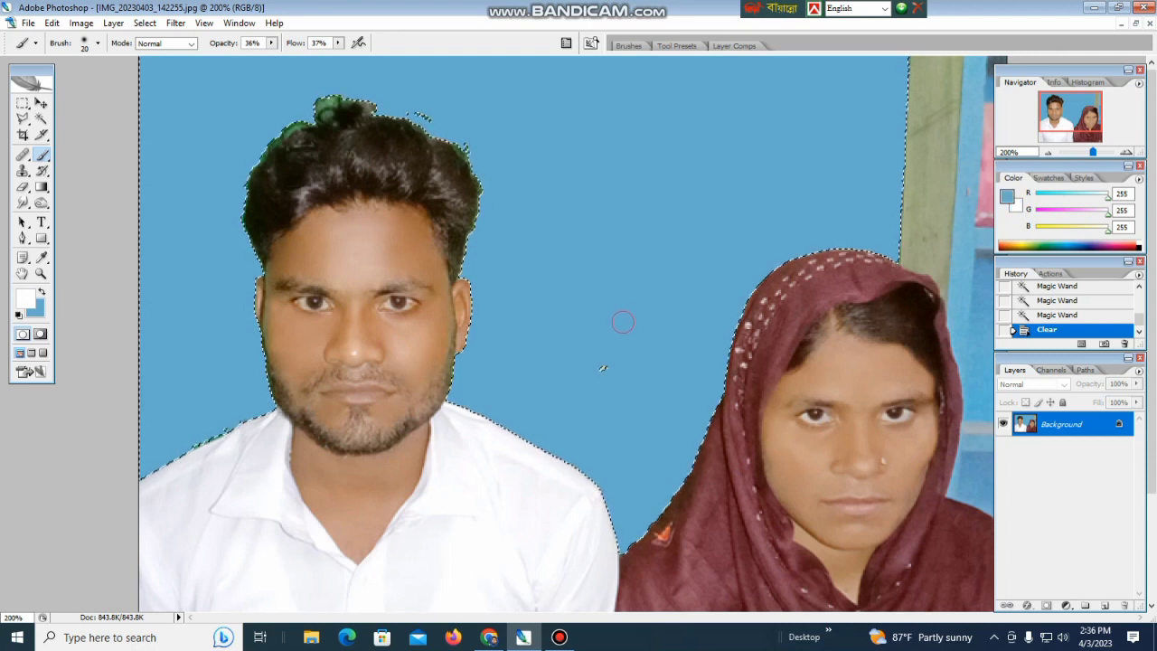
pyautogui.press('x')
pyautogui.press('c')
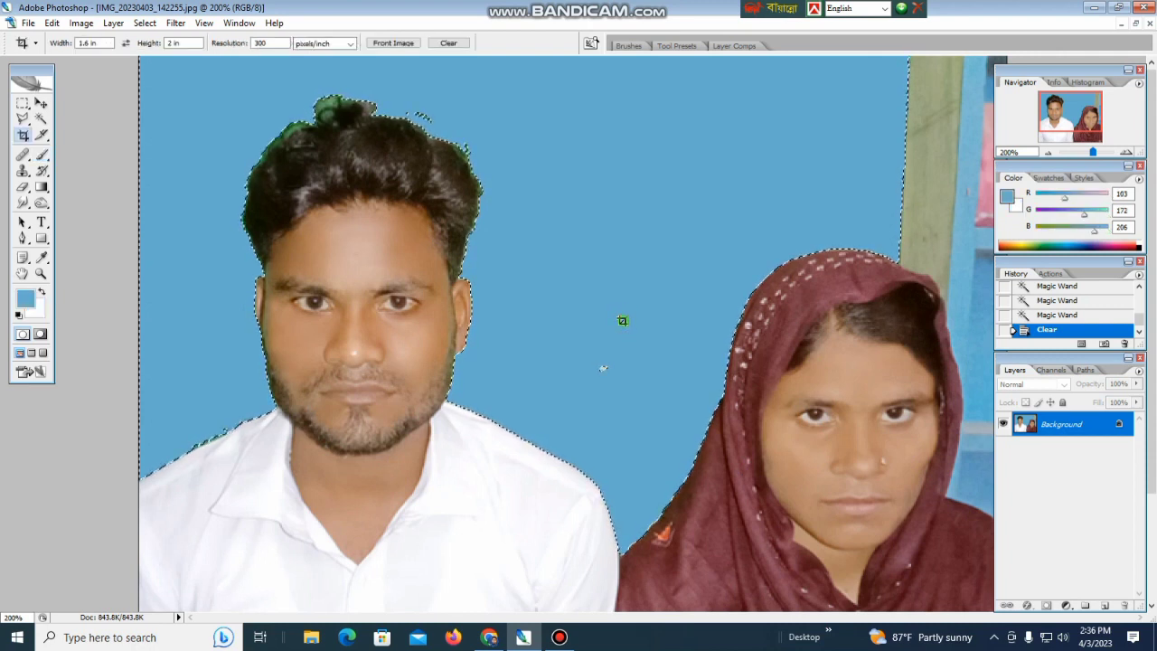
pyautogui.hotkey('ctrl', 'd')
pyautogui.press('e')
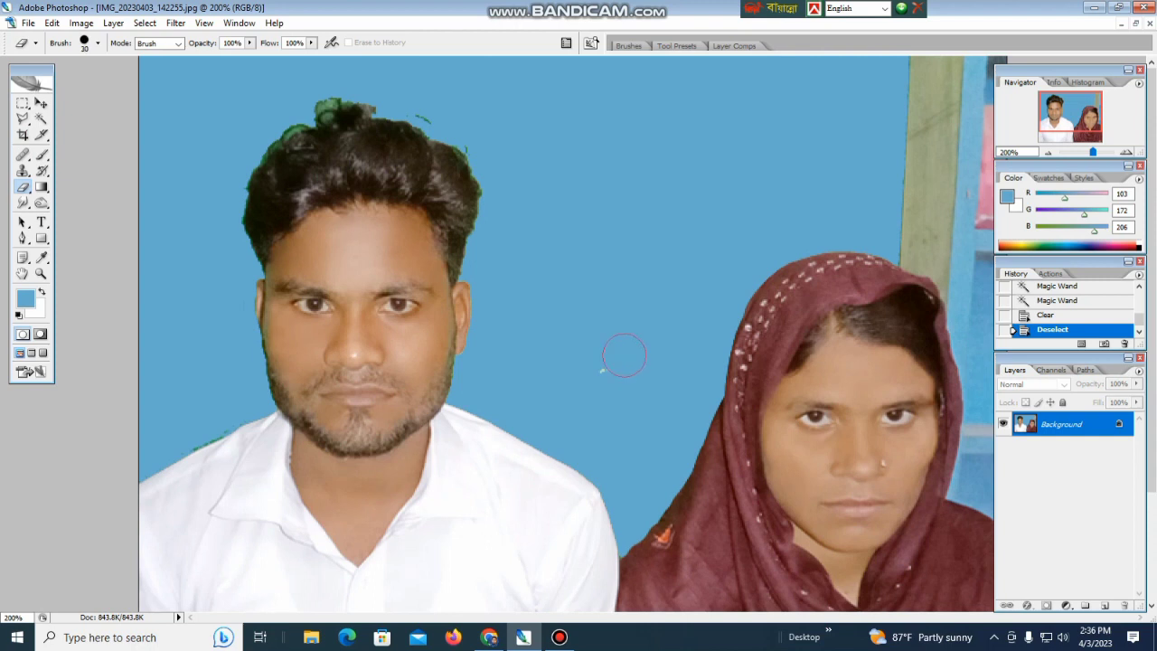
pyautogui.click(615, 359)
pyautogui.press(']')
pyautogui.moveTo(614, 353); pyautogui.dragTo(614, 371)
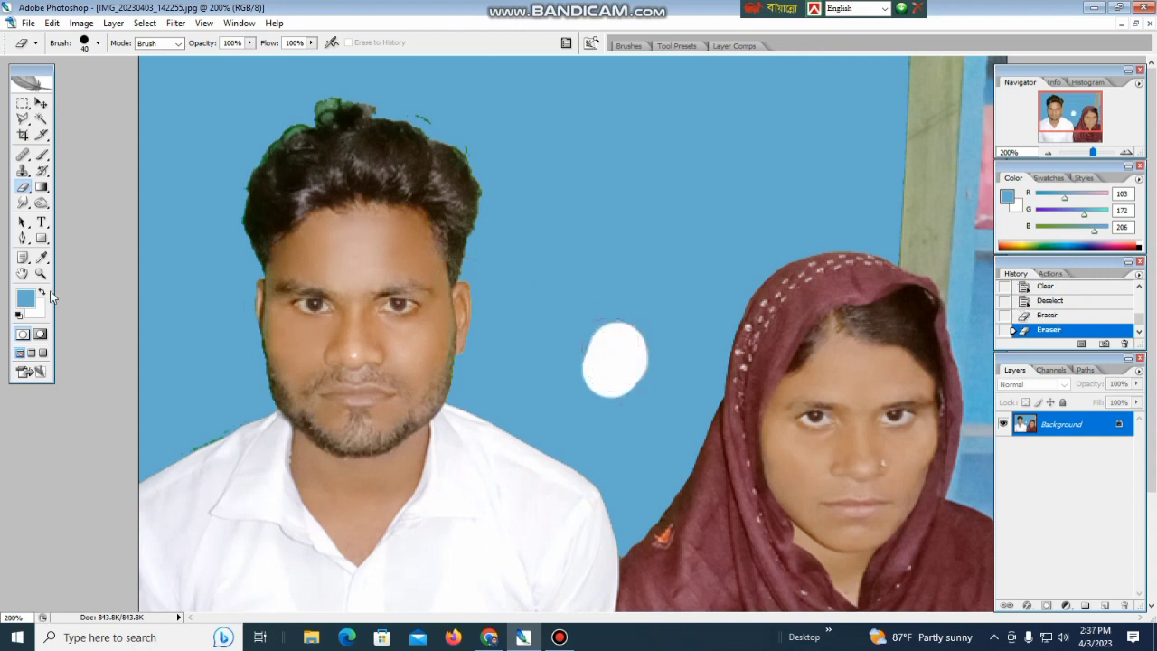
pyautogui.click(42, 292)
pyautogui.hotkey('ctrl', 'alt', 'z')
pyautogui.hotkey('ctrl', 'alt', 'z')
pyautogui.hotkey('ctrl', 'alt', 'z')
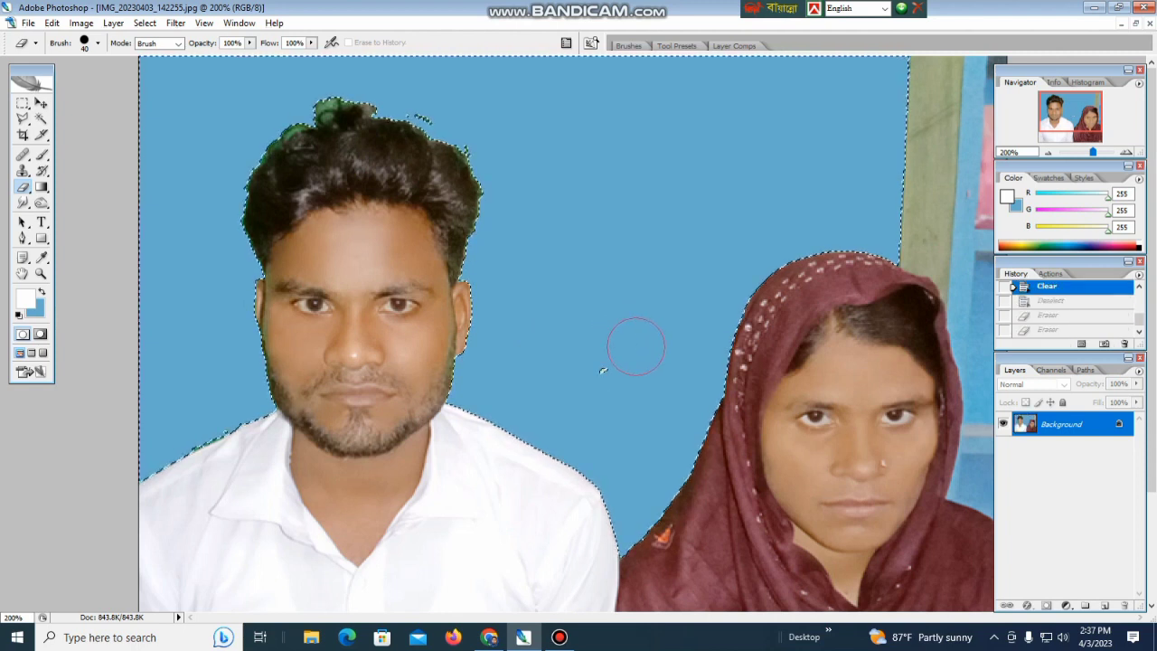
# Deselect the backdrop and erase the leftover speck between the two people to blue with the 40 px Eraser.
pyautogui.press('c')
pyautogui.hotkey('ctrl', 'd')
pyautogui.press('e')
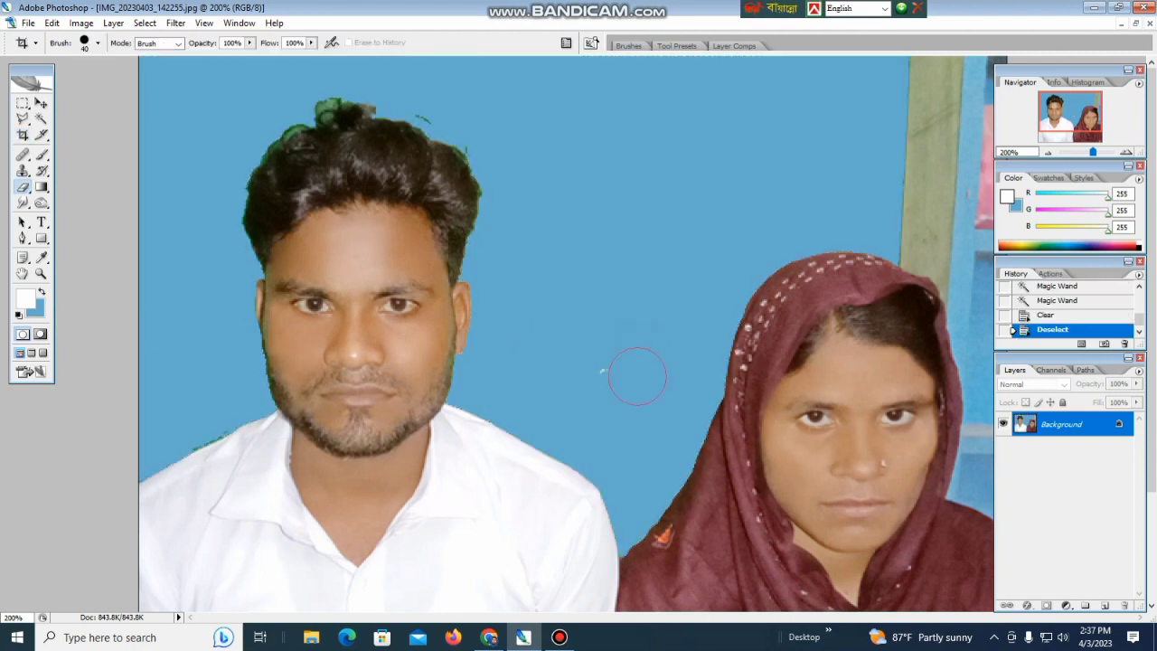
pyautogui.click(625, 367)
pyautogui.click(620, 362)
pyautogui.click(614, 373)
pyautogui.click(609, 381)
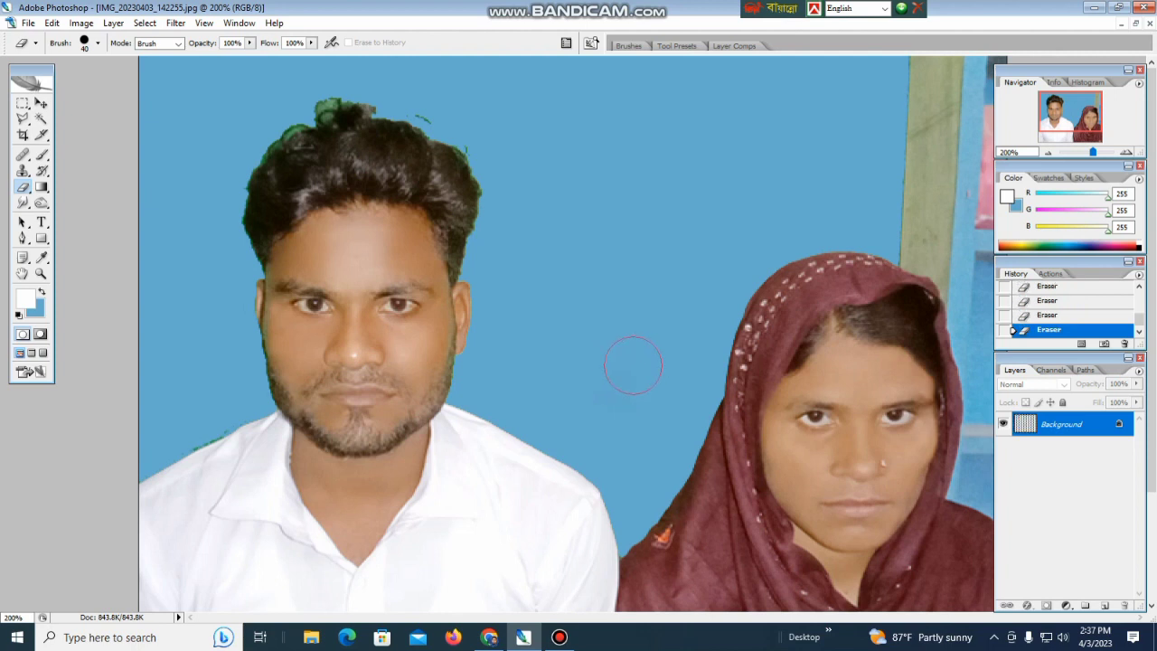
# Examine the edges of the woman's headscarf and face against the new blue background up close.
pyautogui.press('Tab')
pyautogui.hotkey('ctrl', '+')
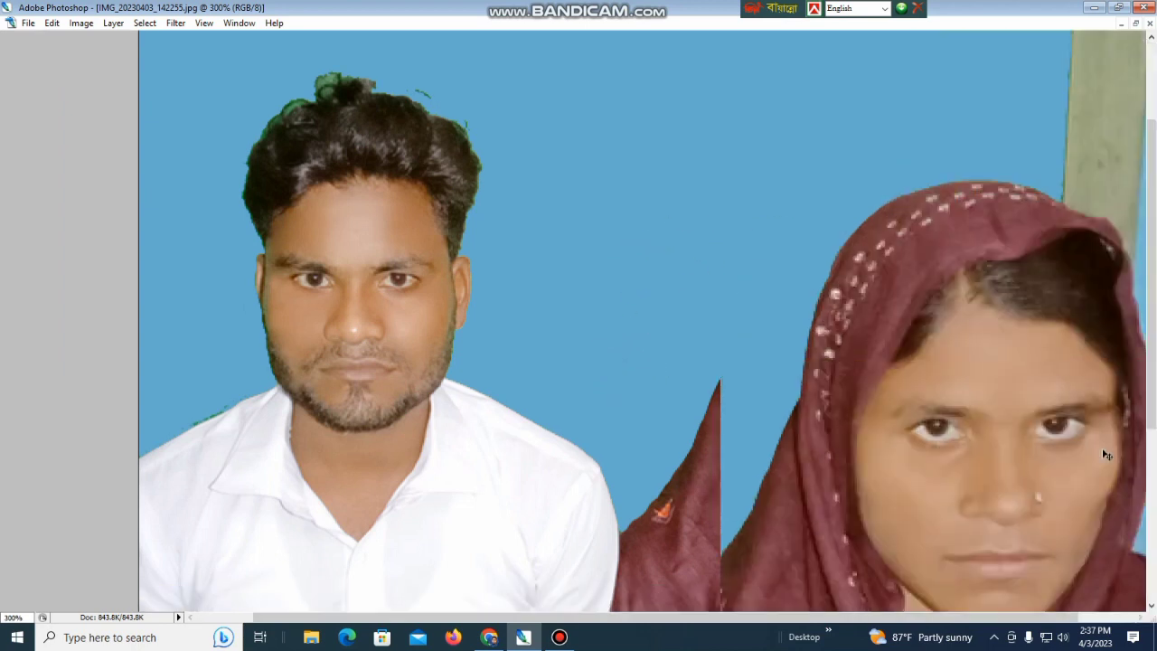
pyautogui.moveTo(954, 298); pyautogui.dragTo(651, 306)
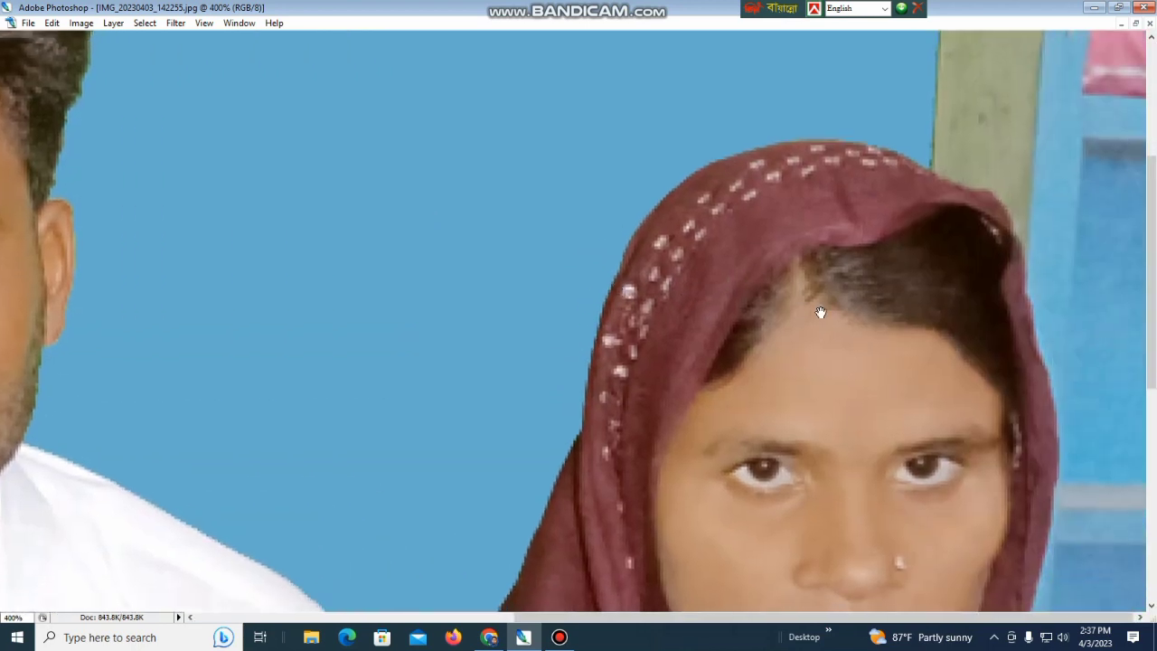
pyautogui.moveTo(874, 308); pyautogui.dragTo(804, 202)
pyautogui.hotkey('ctrl', '+')
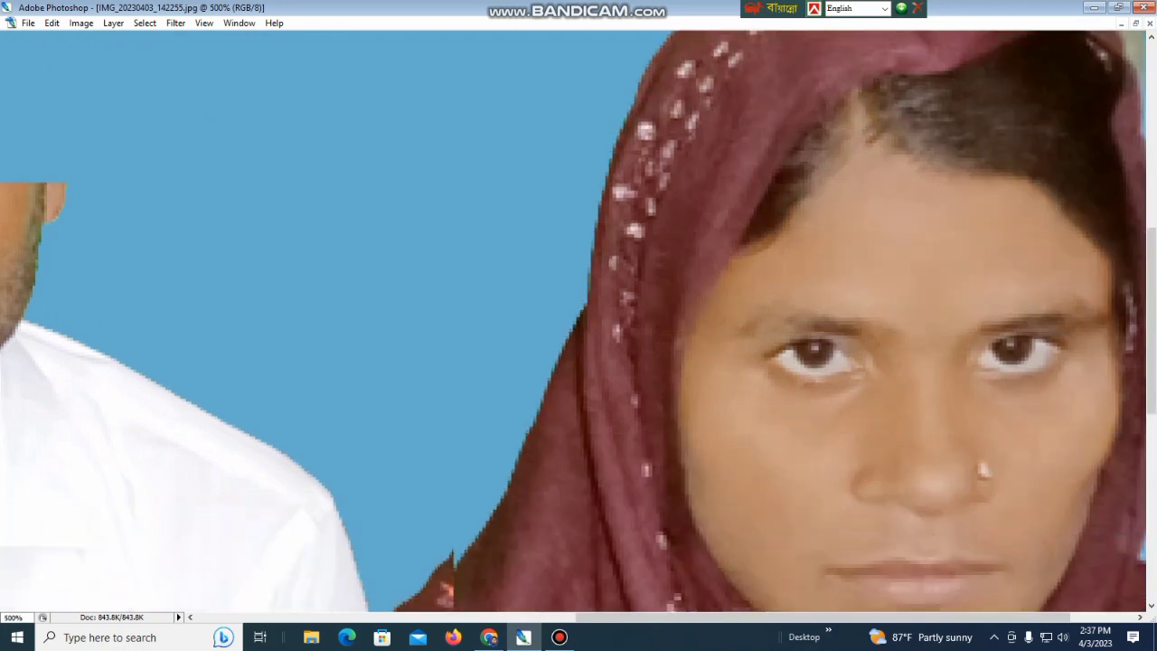
pyautogui.press('e')
pyautogui.press('Tab')
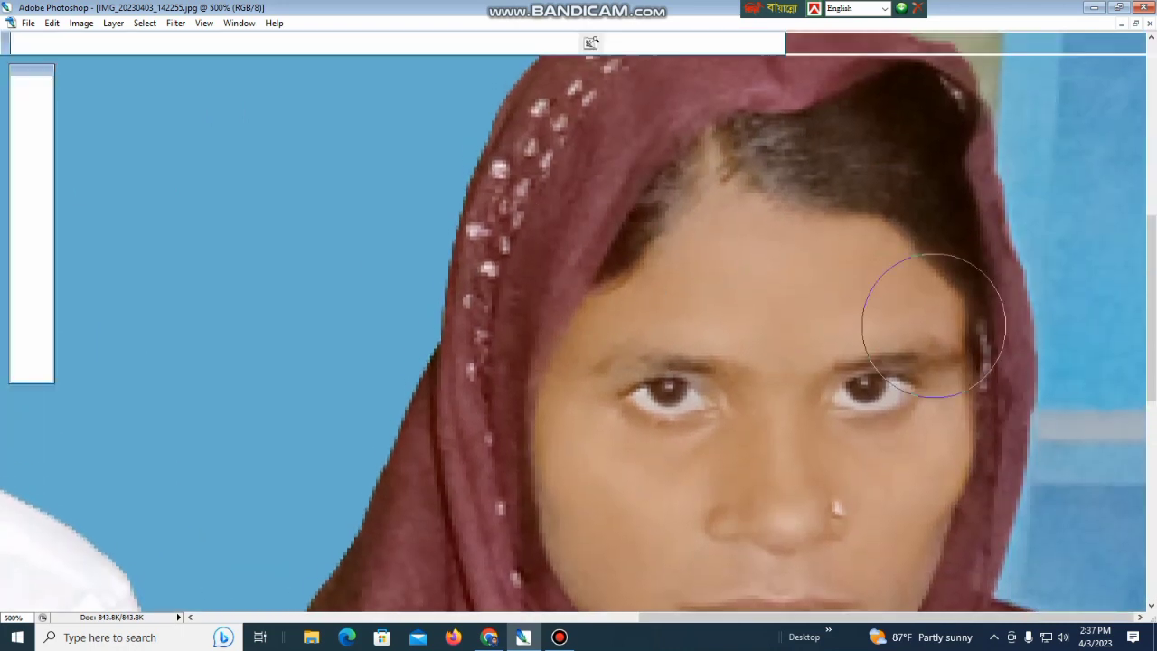
pyautogui.hotkey('ctrl', '-')
pyautogui.hotkey('ctrl', '-')
pyautogui.hotkey('ctrl', '-')
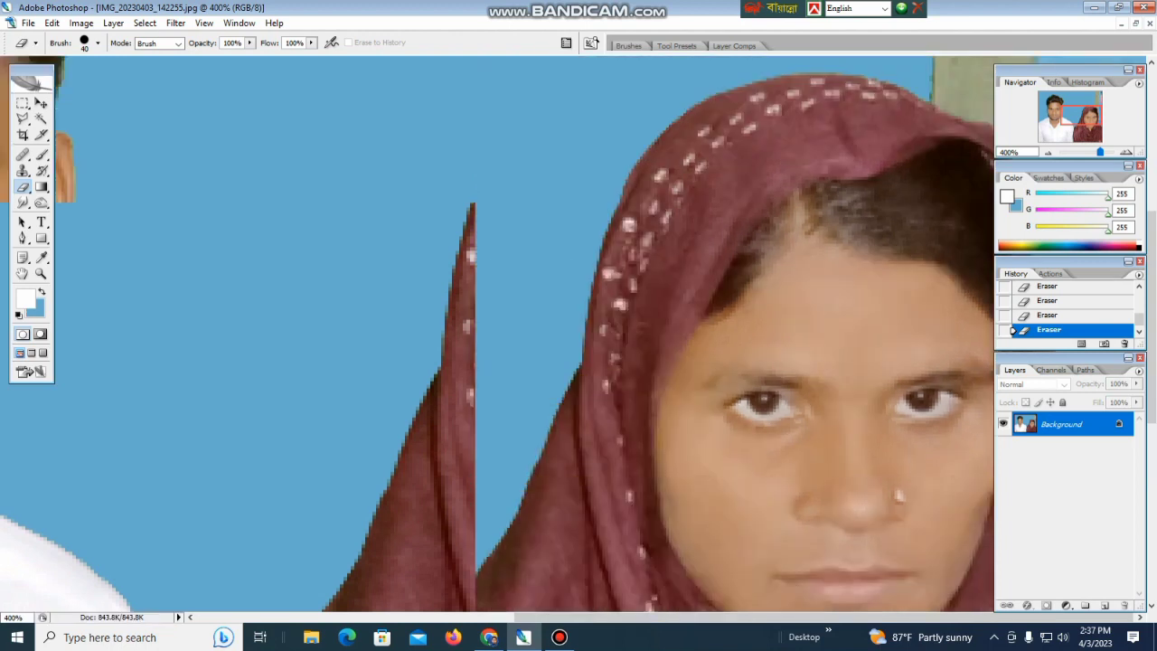
pyautogui.hotkey('ctrl', '-')
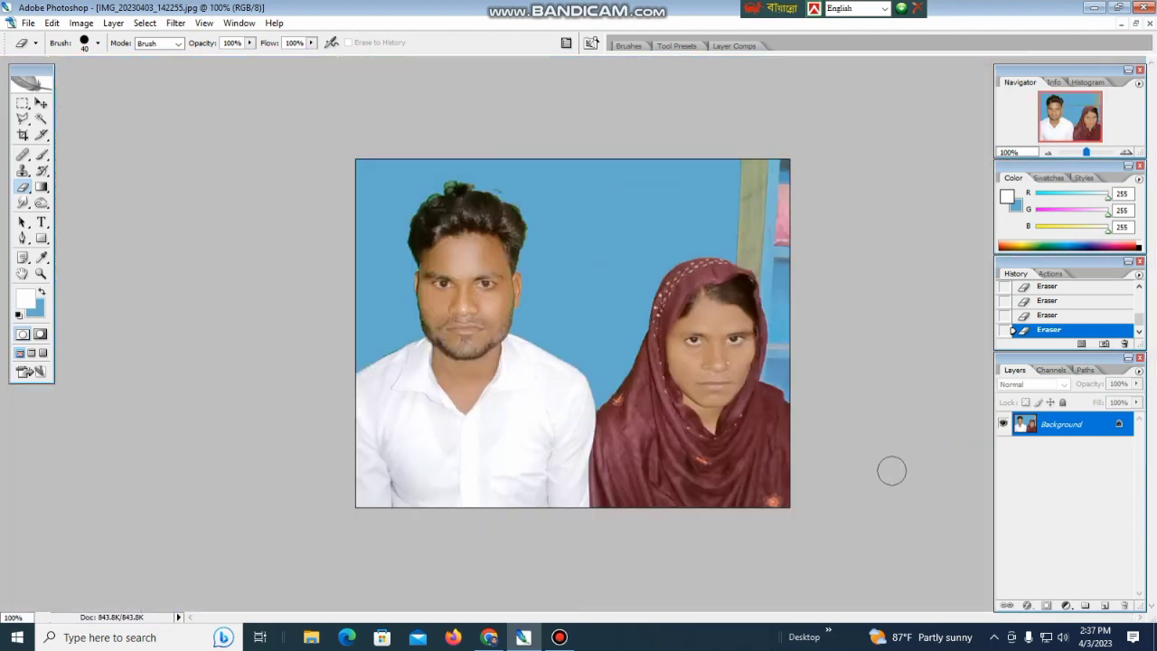
# Replace the wooden post and the remaining wall areas beside the woman with blue using Magic Wand selections, leaving nothing selected.
pyautogui.press('w')
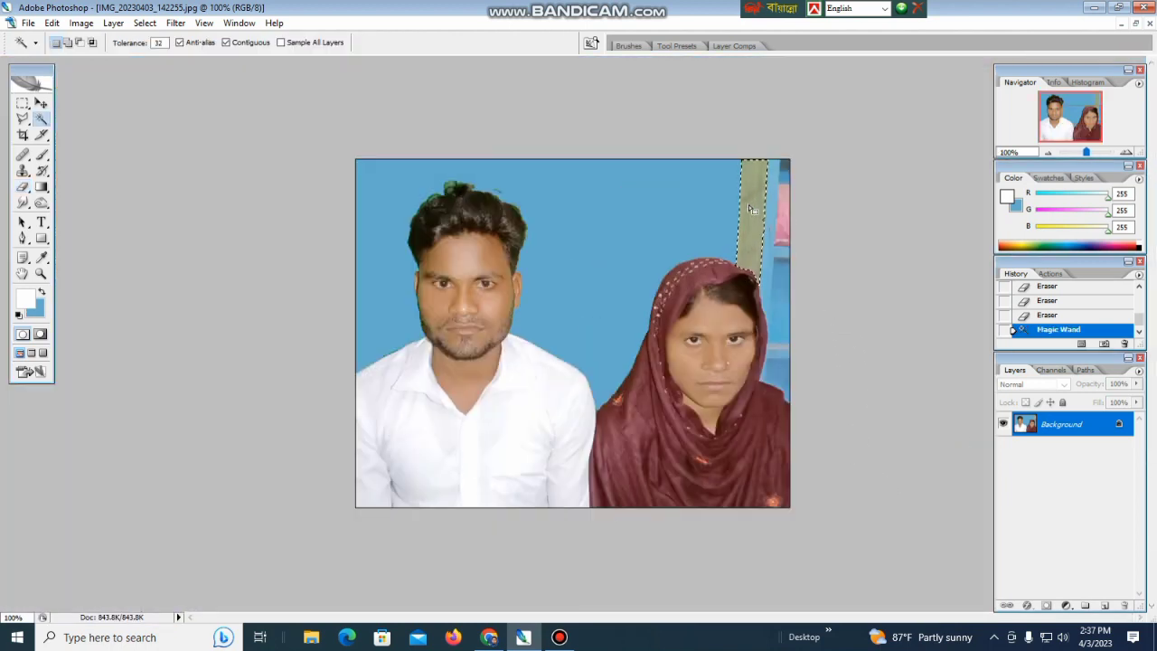
pyautogui.press('Delete')
pyautogui.click(779, 263)
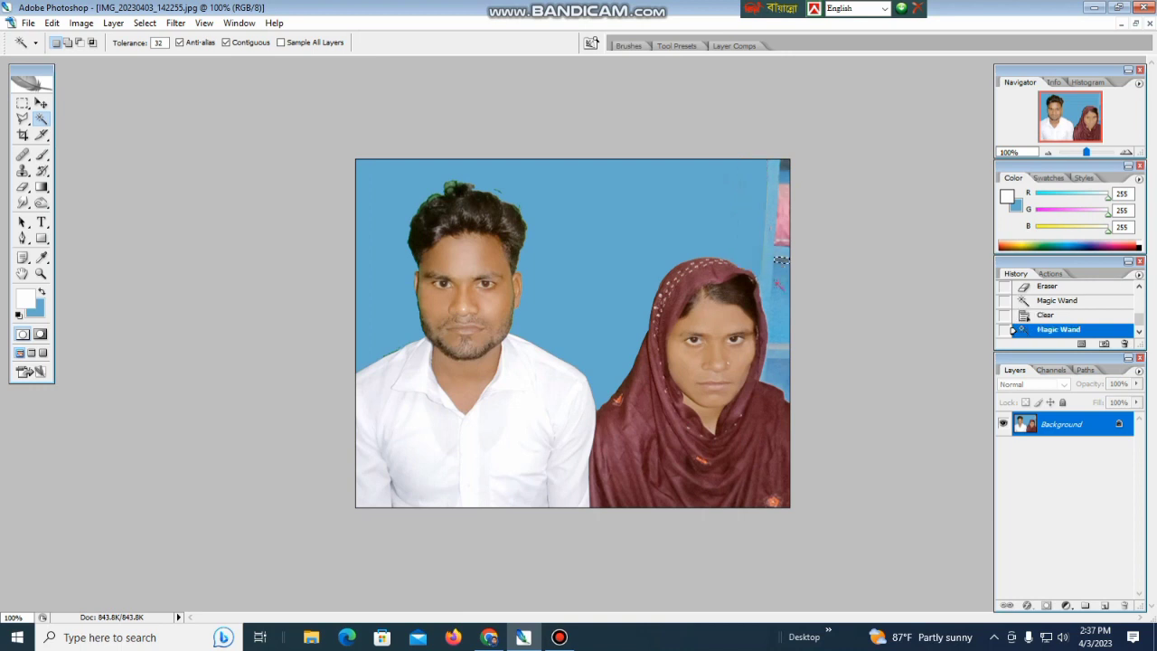
pyautogui.click(779, 261)
pyautogui.press('Delete')
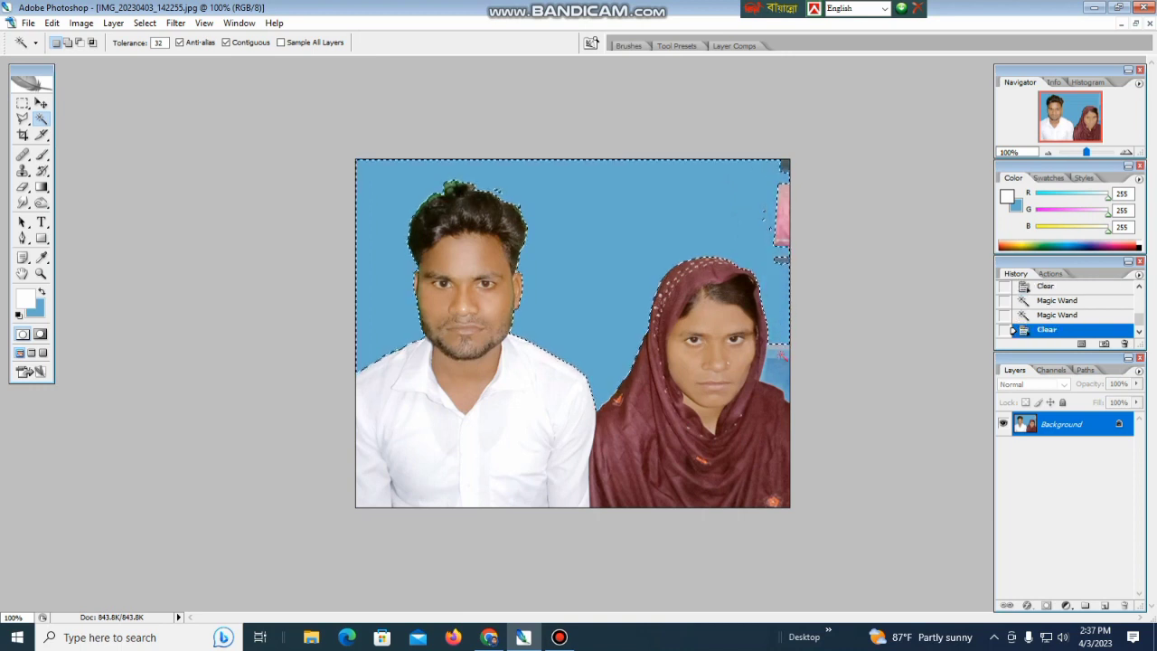
pyautogui.click(781, 353)
pyautogui.press('Delete')
pyautogui.hotkey('ctrl', 'd')
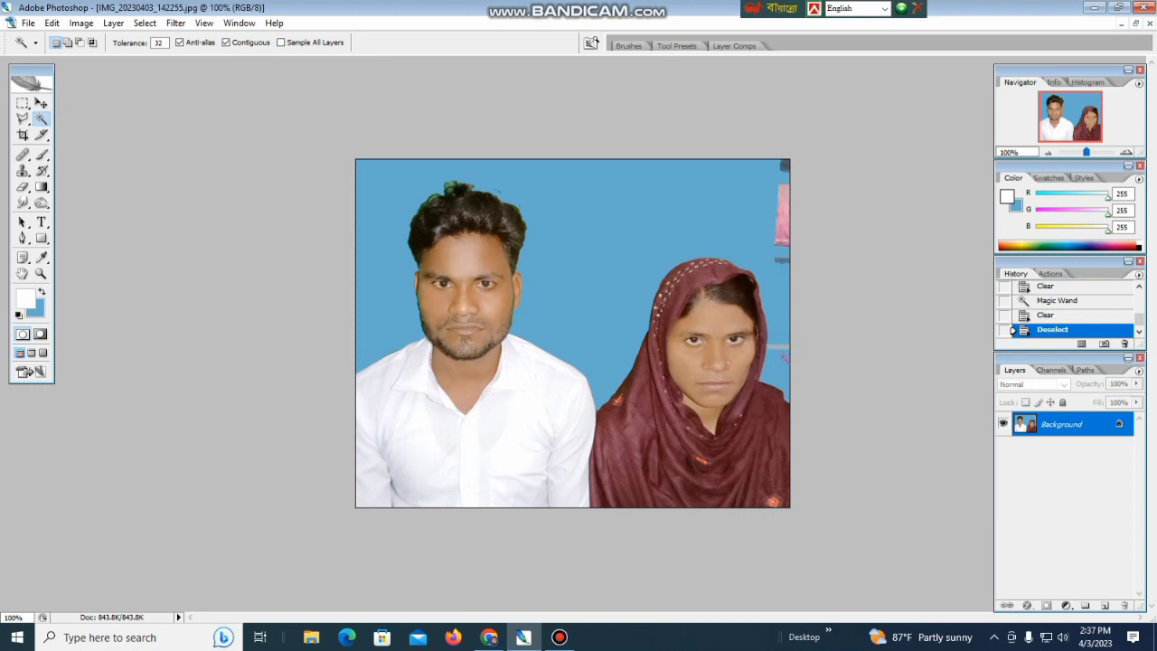
# Erase the remaining pink and grey patches beside and above the woman to the blue background with the 40 px Eraser.
pyautogui.press('e')
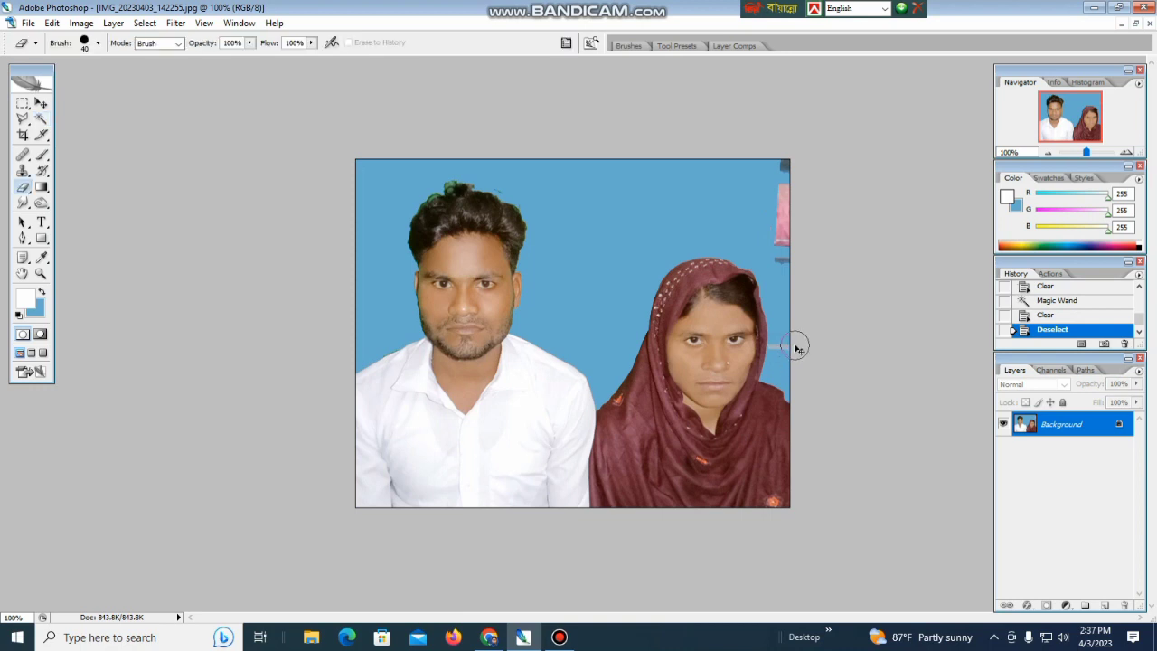
pyautogui.hotkey('ctrl', '+')
pyautogui.hotkey('ctrl', '+')
pyautogui.press('Tab')
pyautogui.moveTo(932, 330); pyautogui.dragTo(705, 356)
pyautogui.click(1128, 366)
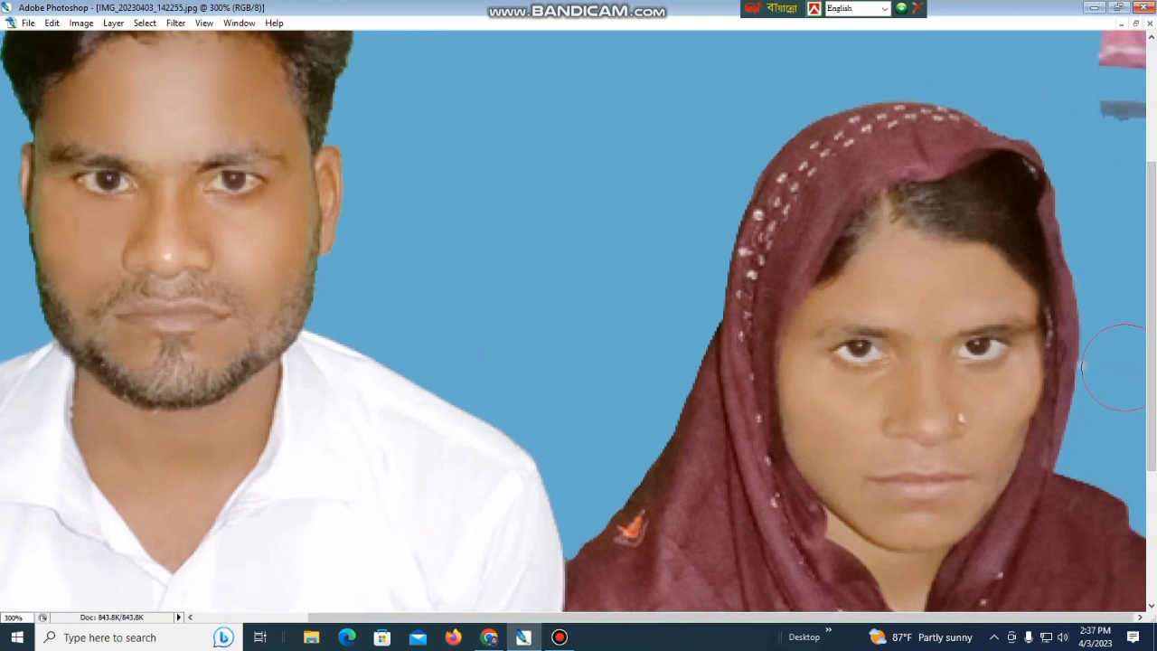
pyautogui.moveTo(1126, 149); pyautogui.dragTo(1123, 47)
pyautogui.moveTo(1087, 64); pyautogui.dragTo(1104, 279)
pyautogui.moveTo(1114, 222); pyautogui.dragTo(1134, 166)
pyautogui.moveTo(1135, 127); pyautogui.dragTo(1138, 45)
pyautogui.moveTo(1044, 281); pyautogui.dragTo(1026, 292)
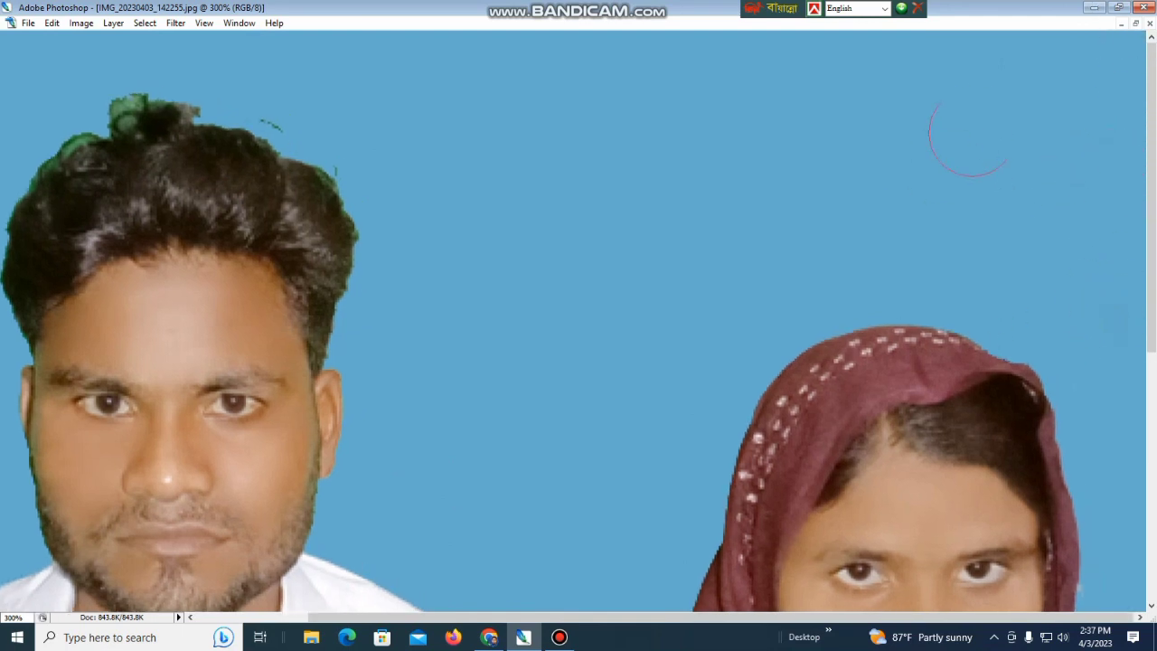
# Erase the green fringe and stray specks along the right side of the man's hair with the 20 px Eraser.
pyautogui.hscroll(-3, 775, 317)
pyautogui.scroll(1, 599, 305)
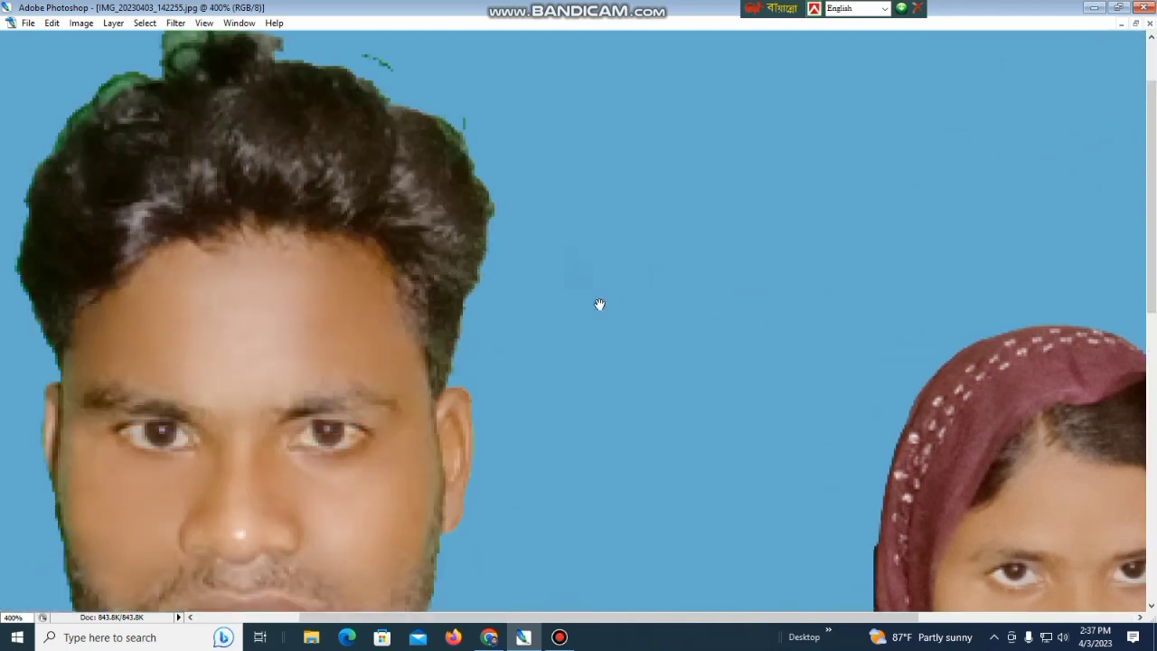
pyautogui.moveTo(599, 304); pyautogui.dragTo(887, 377)
pyautogui.scroll(1, 818, 344)
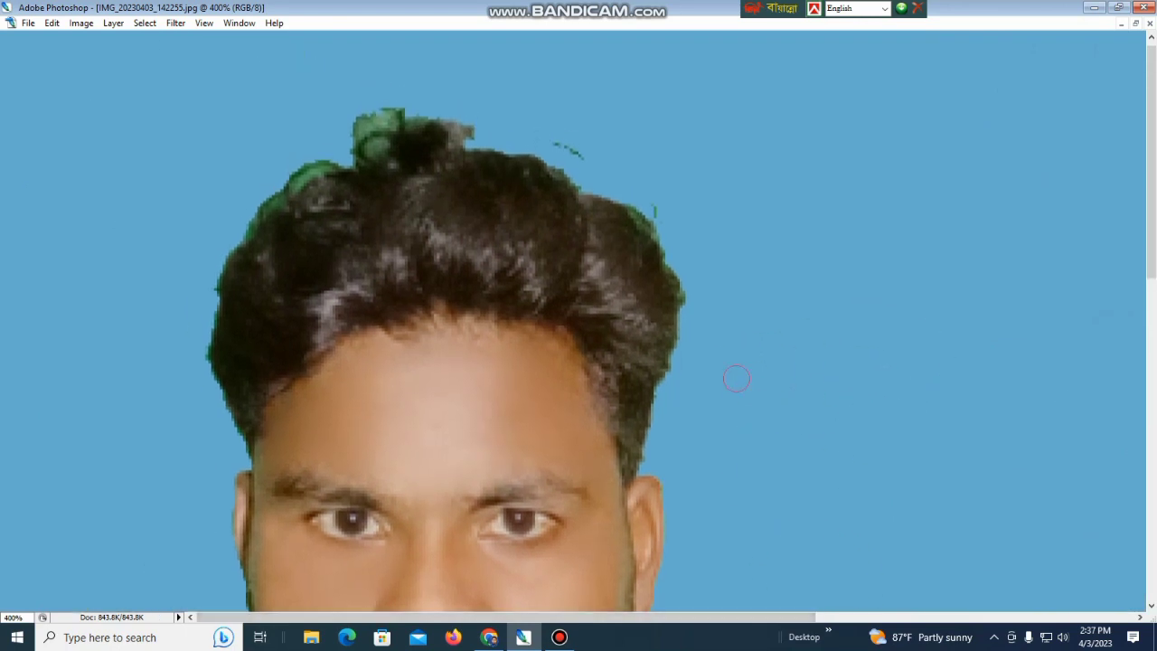
pyautogui.press('Tab')
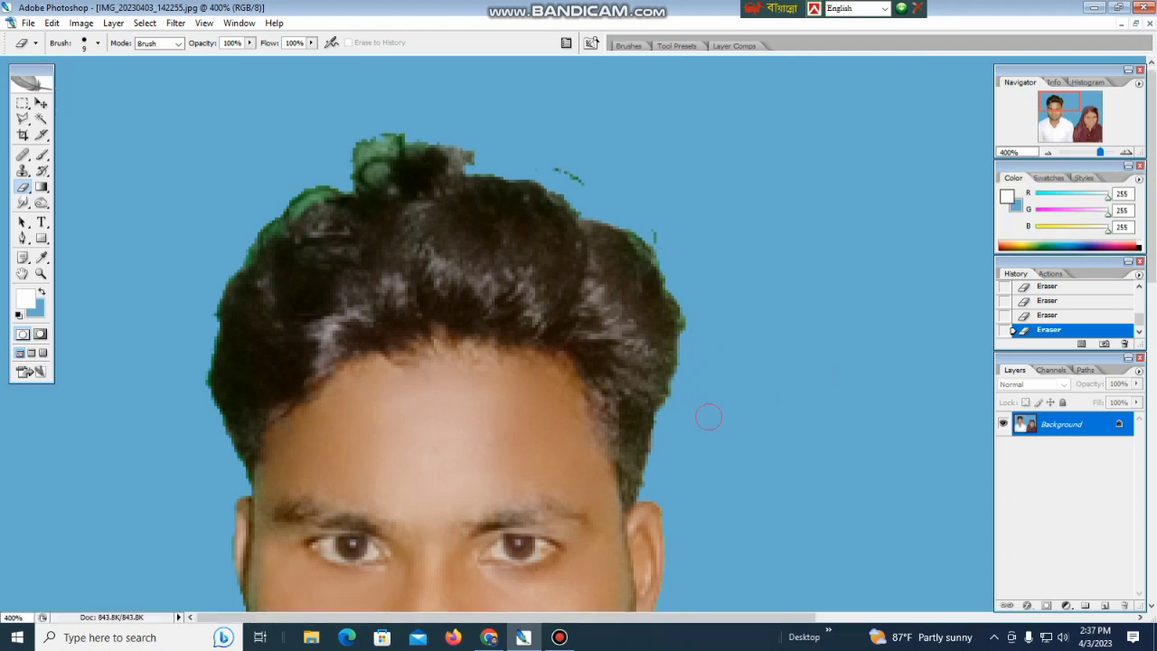
pyautogui.moveTo(693, 359)
pyautogui.mouseDown()
pyautogui.moveTo(666, 257)
pyautogui.moveTo(555, 179)
pyautogui.mouseUp()
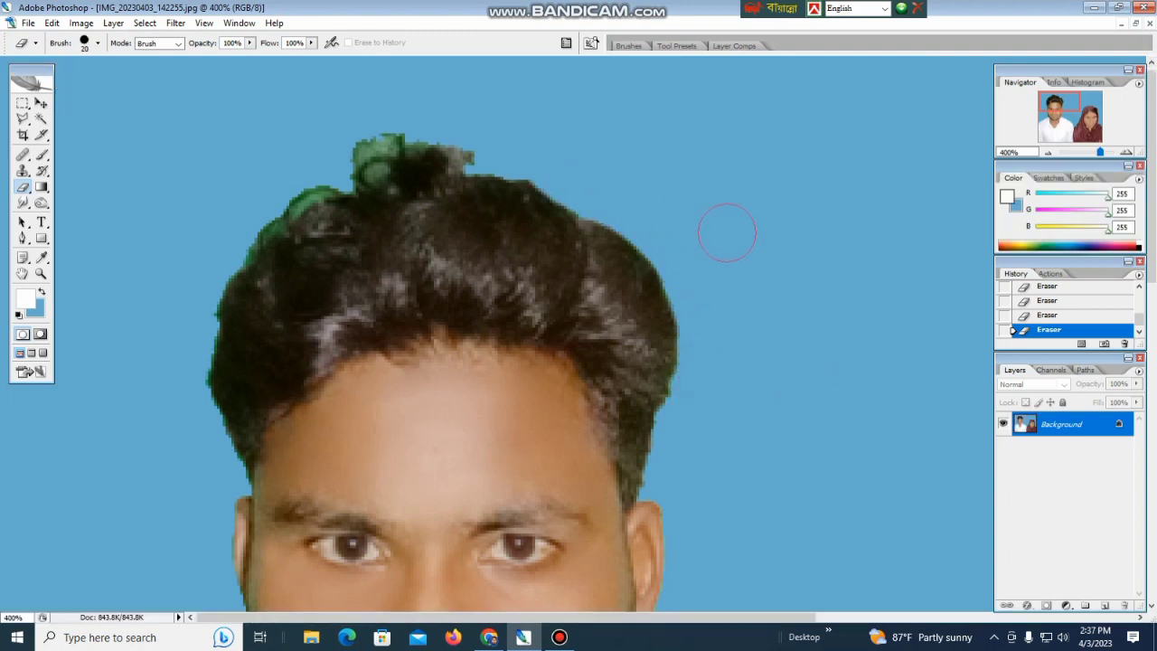
# Erase the green patches and uneven tufts on the top and left side of the man's hair with the 20 px Eraser.
pyautogui.hotkey('ctrl', '+')
pyautogui.moveTo(729, 273); pyautogui.dragTo(875, 392)
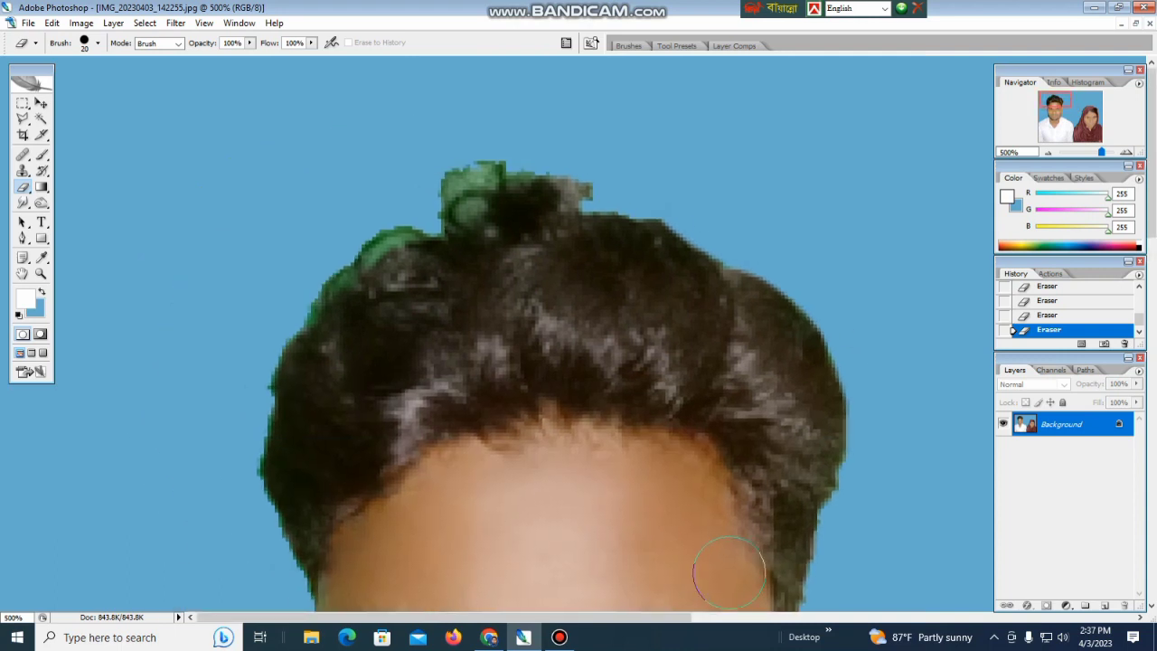
pyautogui.moveTo(609, 177)
pyautogui.mouseDown()
pyautogui.moveTo(489, 164)
pyautogui.moveTo(446, 176)
pyautogui.moveTo(436, 193)
pyautogui.moveTo(507, 169)
pyautogui.moveTo(647, 159)
pyautogui.moveTo(616, 173)
pyautogui.moveTo(459, 170)
pyautogui.moveTo(262, 277)
pyautogui.mouseUp()
pyautogui.scroll(-3, 301, 157)
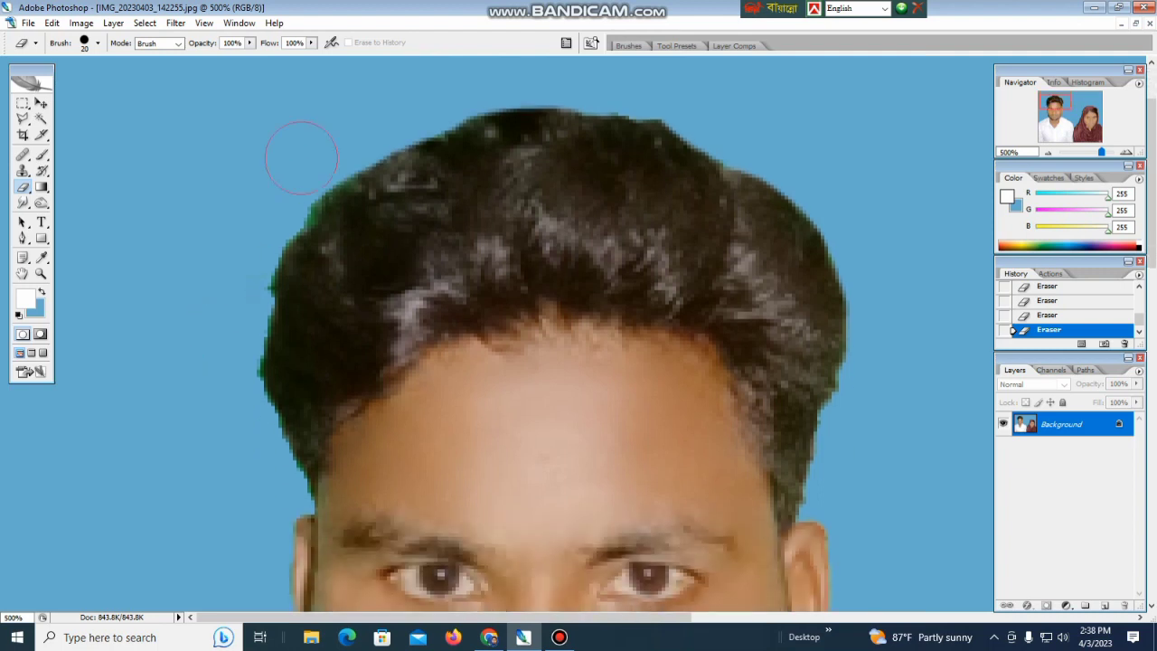
pyautogui.moveTo(227, 381); pyautogui.dragTo(227, 341)
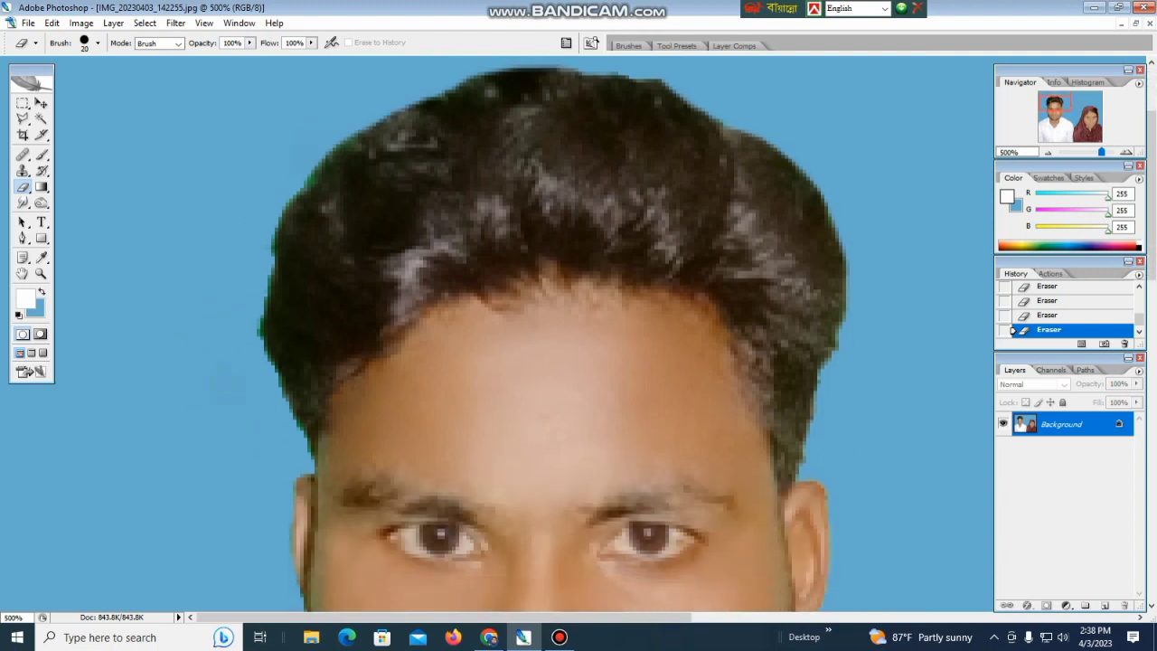
pyautogui.moveTo(264, 166); pyautogui.dragTo(227, 331)
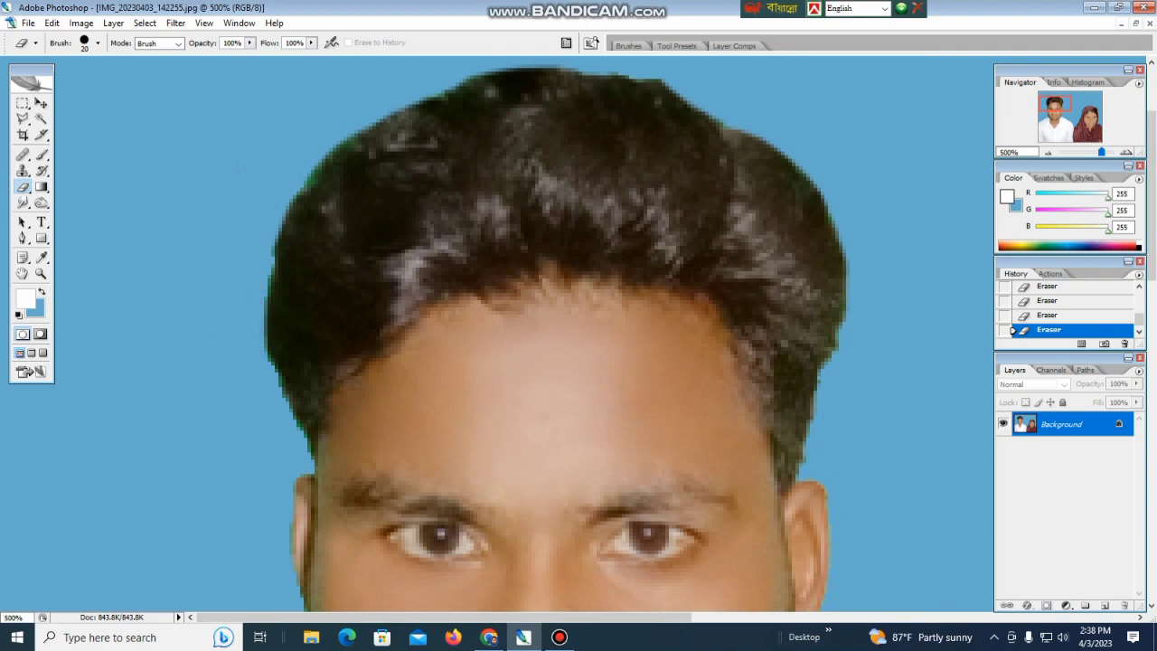
pyautogui.moveTo(229, 417); pyautogui.dragTo(226, 399)
# Outline the left edge of the man's hair with the Polygonal Lasso, clear the fringe outside it to blue, and deselect.
pyautogui.press('l')
pyautogui.click(191, 343)
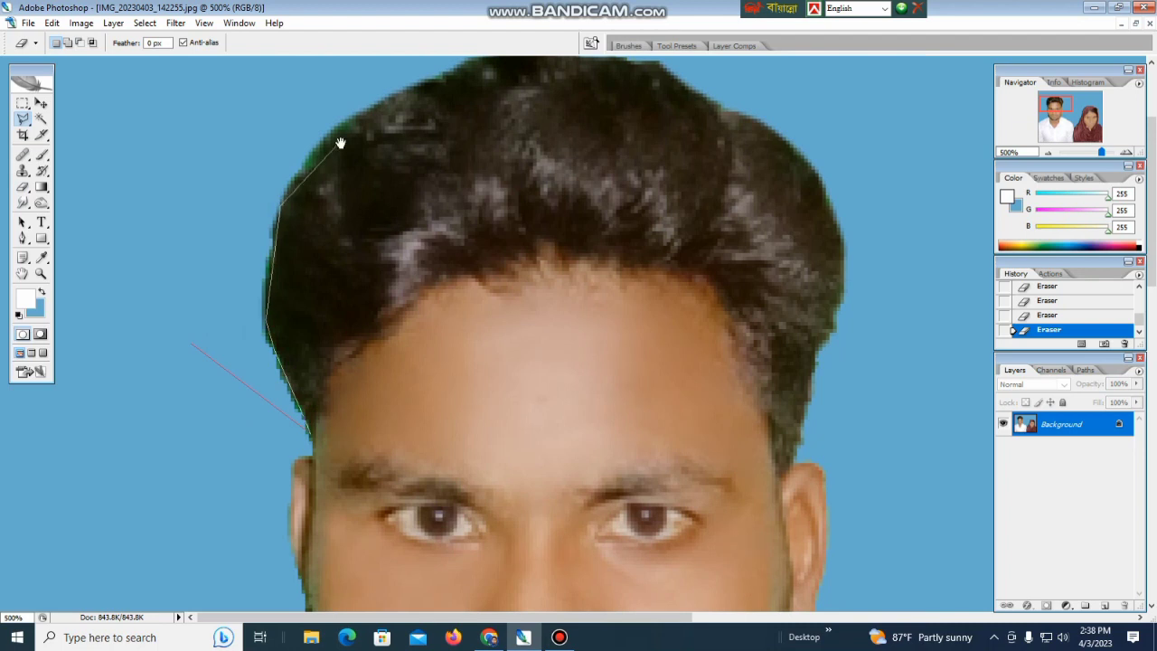
pyautogui.moveTo(339, 143); pyautogui.dragTo(318, 242)
pyautogui.click(325, 246)
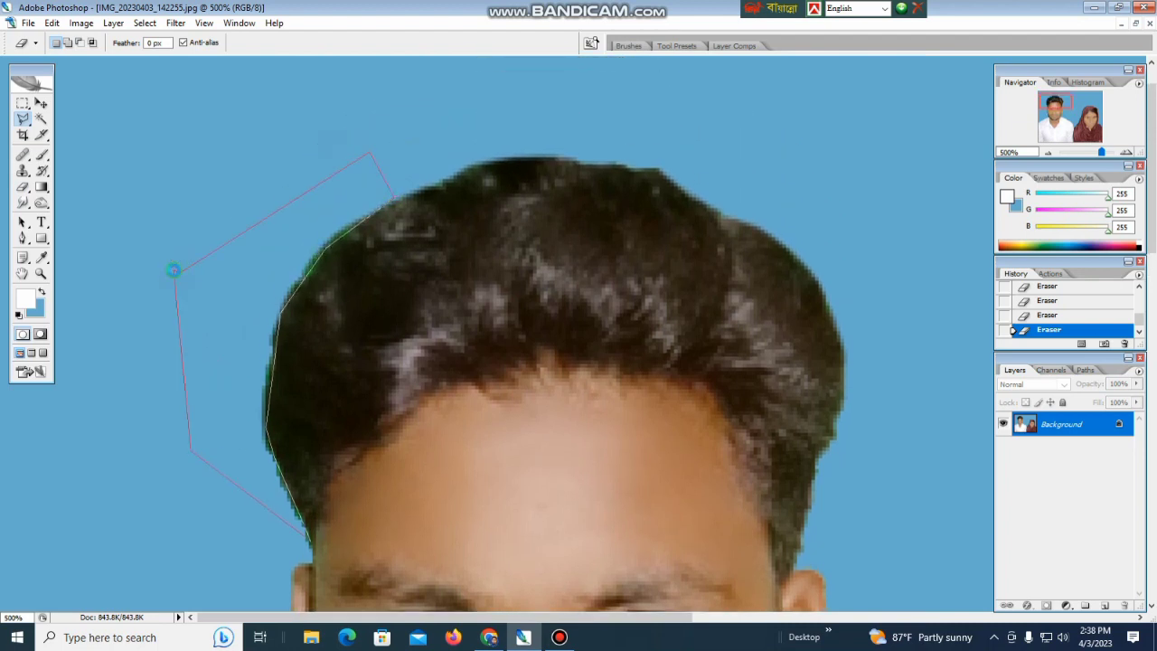
pyautogui.click(174, 269)
pyautogui.press('Delete')
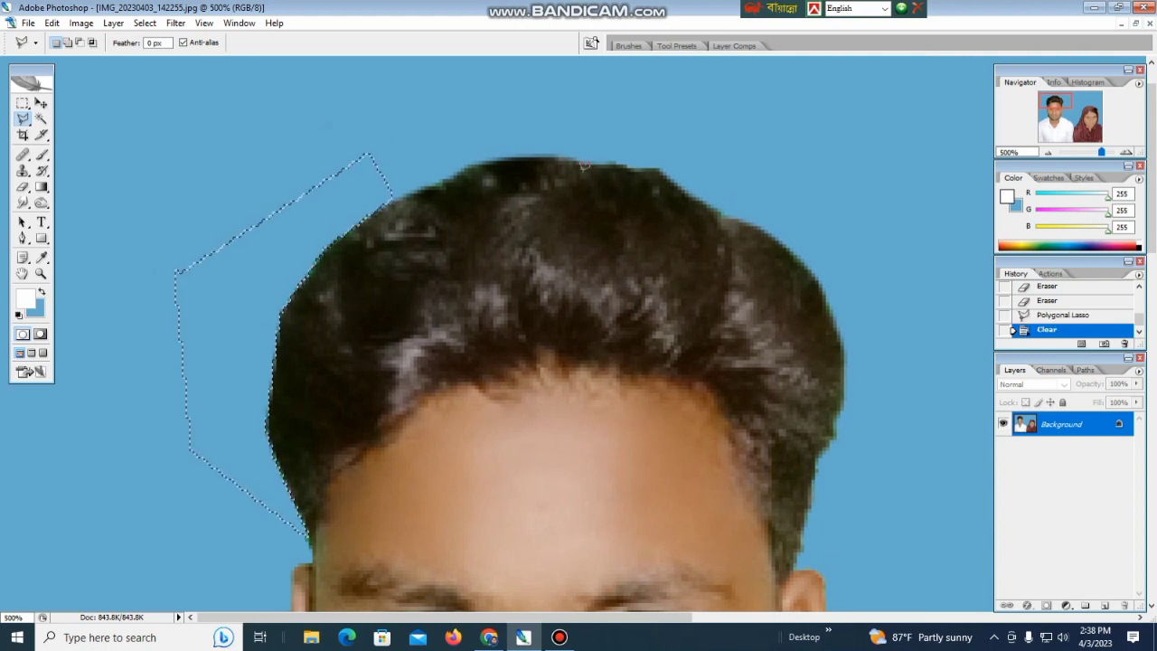
pyautogui.hotkey('ctrl', 'd')
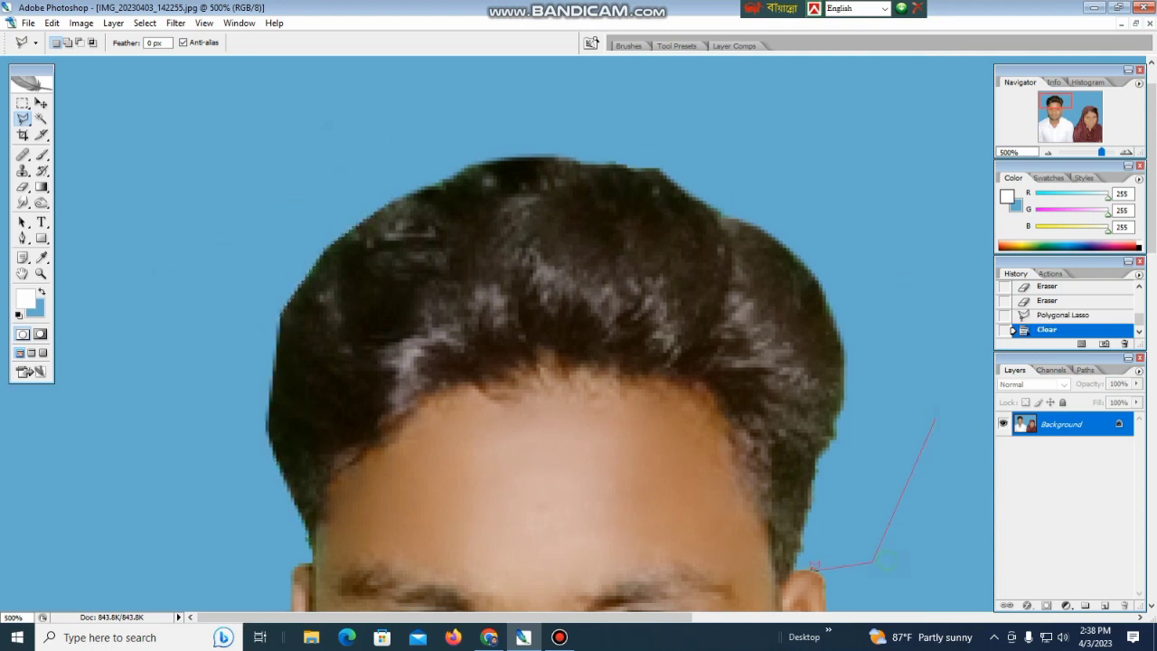
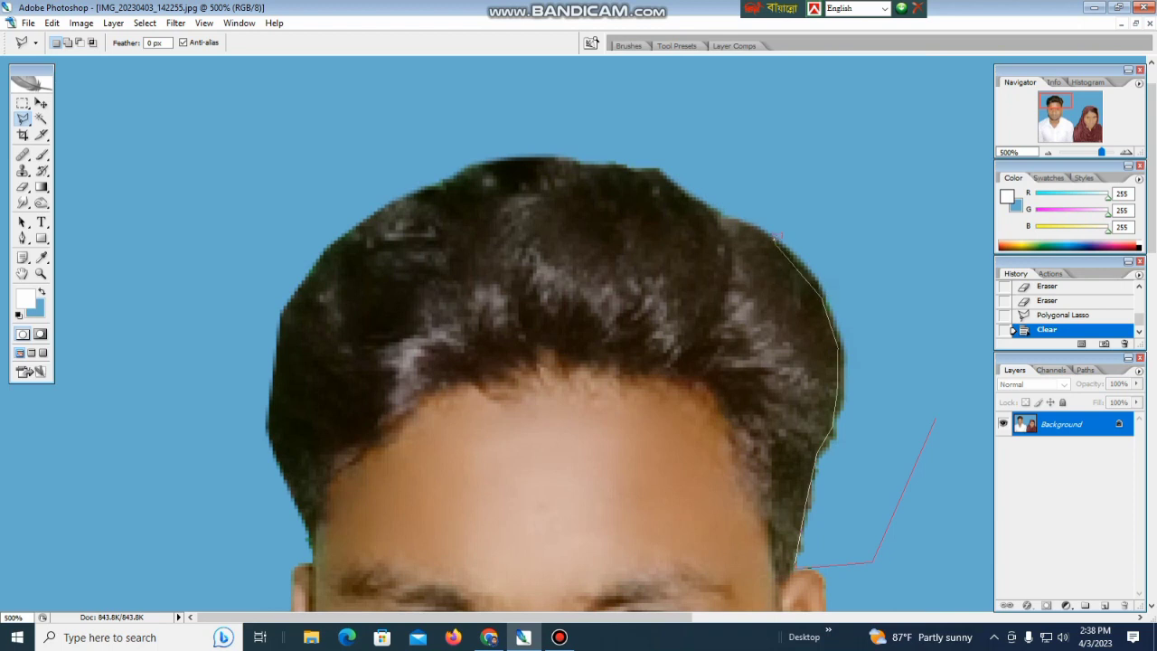
# Finish a Polygonal Lasso selection along the right edge of the man's hair, clear it to the blue background, and deselect.
pyautogui.doubleClick(939, 297)
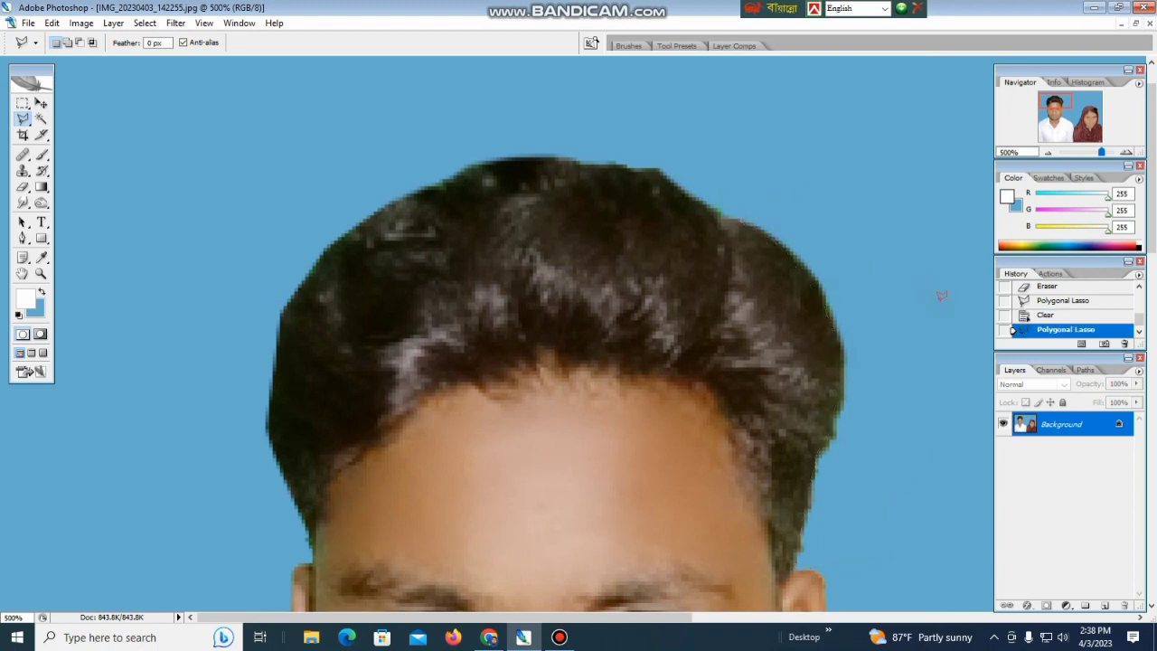
pyautogui.press('Delete')
pyautogui.press('c')
pyautogui.hotkey('ctrl', 'd')
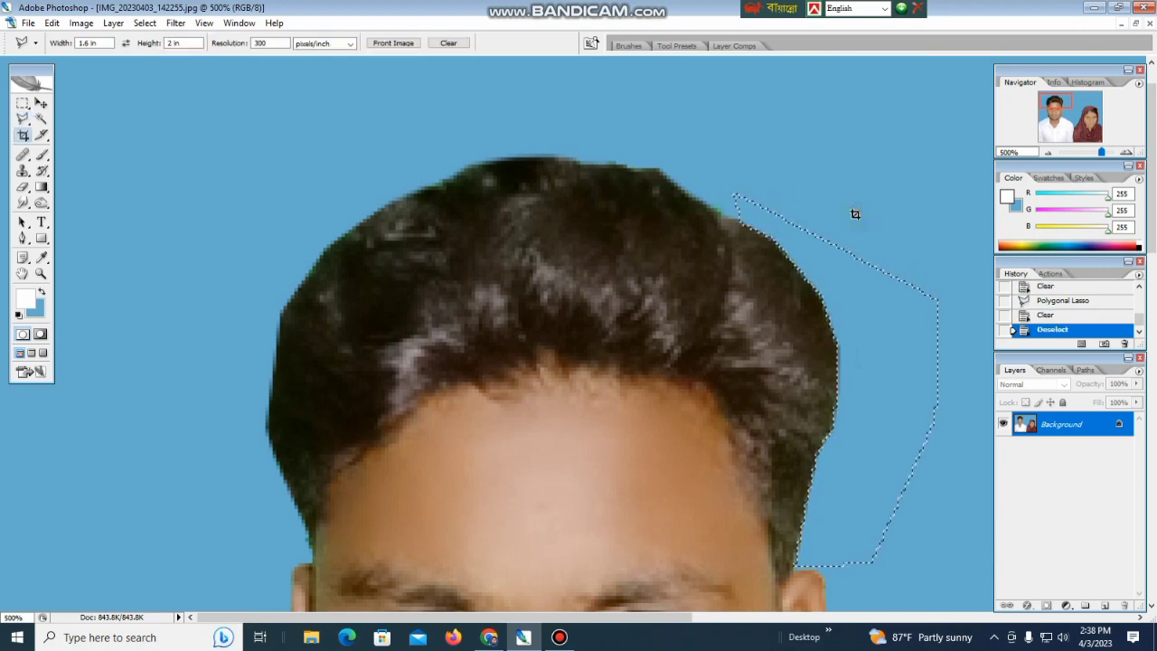
# Touch up the upper right edge of the man's hair with the 20 px Eraser.
pyautogui.hotkey('ctrl', '-')
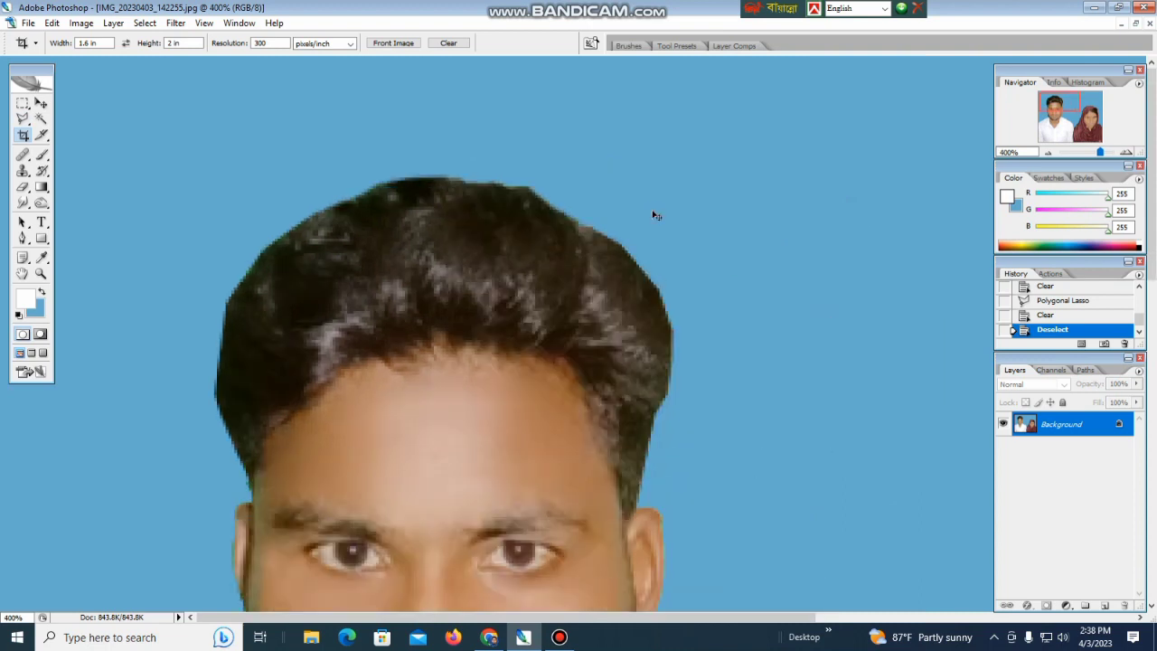
pyautogui.press('e')
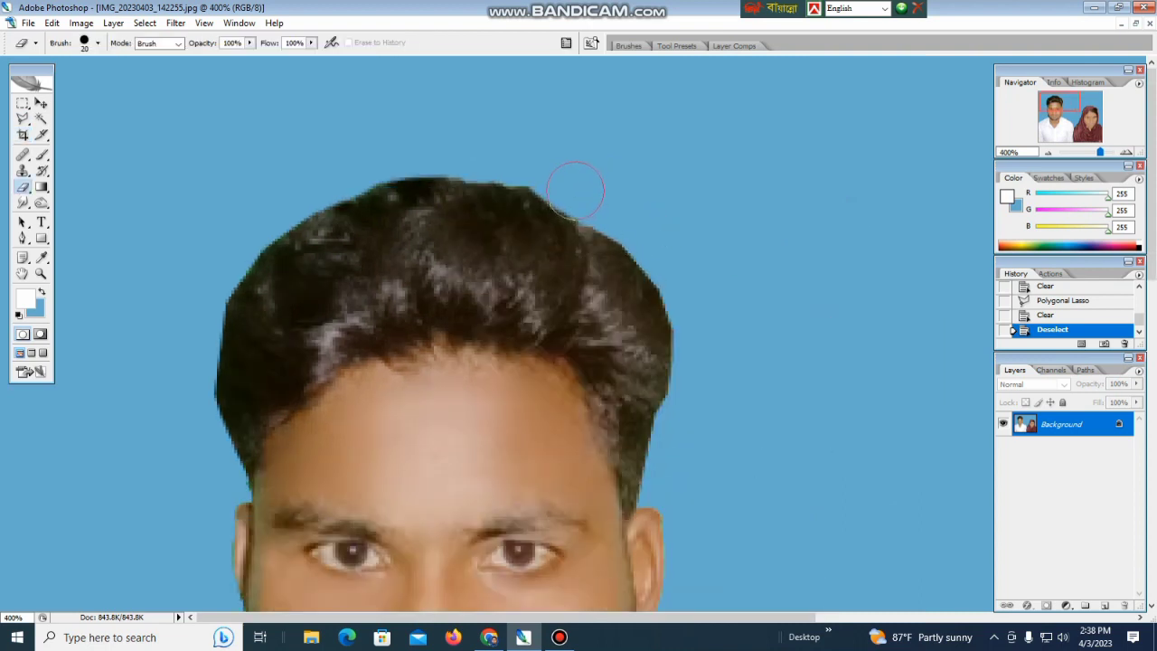
pyautogui.click(538, 161)
# Apply a Brightness/Contrast adjustment to the whole photo with brightness +5 and contrast +18.
pyautogui.hotkey('ctrl', 'alt', '0')
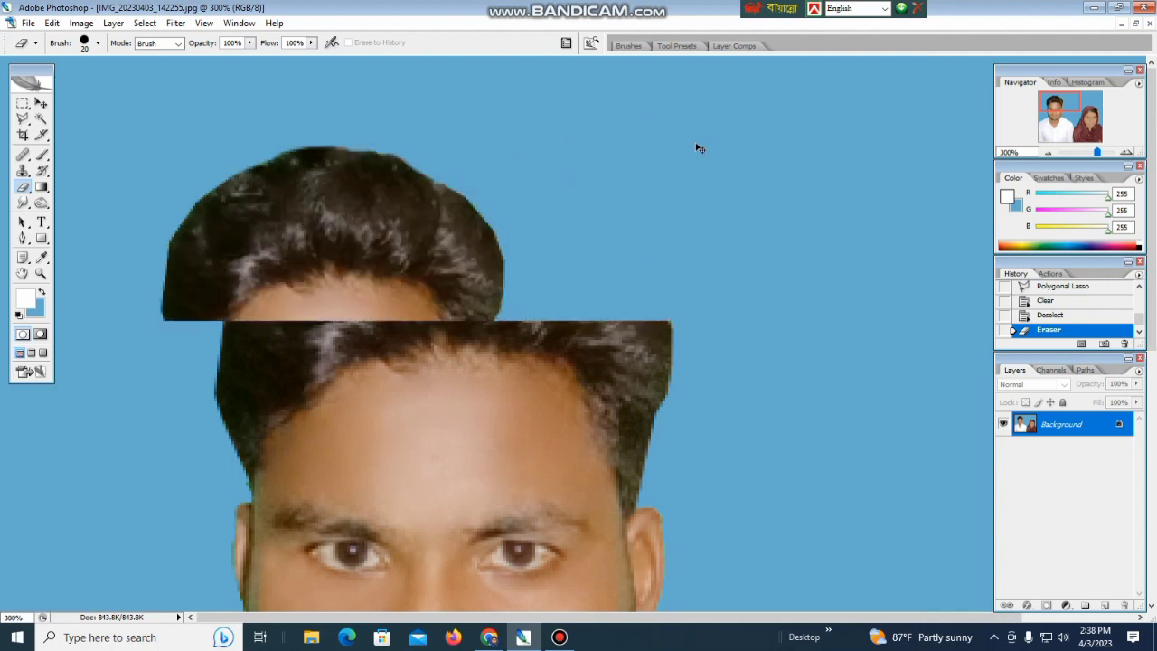
pyautogui.click(80, 23)
pyautogui.moveTo(115, 60)
pyautogui.click(283, 145)
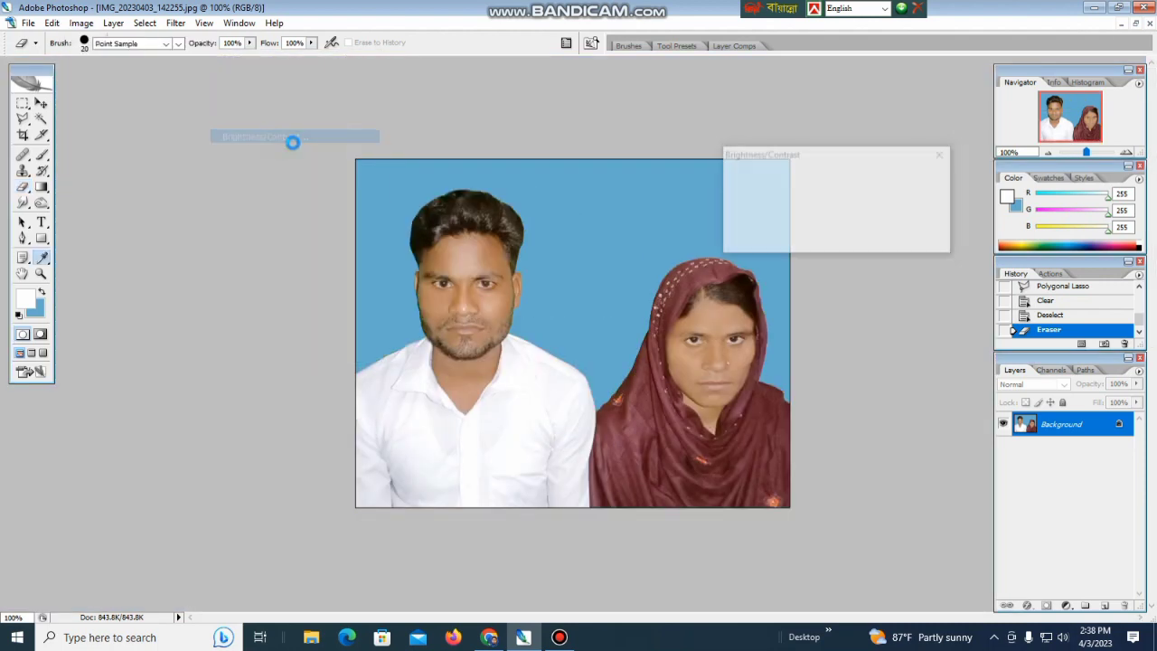
pyautogui.click(817, 240)
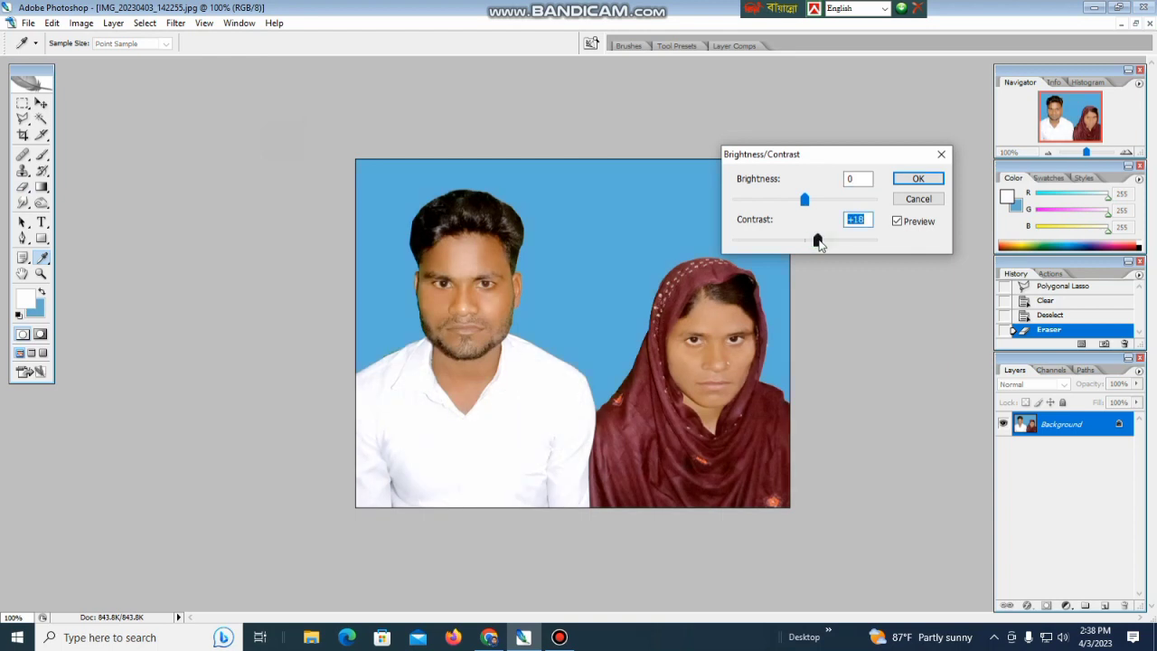
pyautogui.click(806, 200)
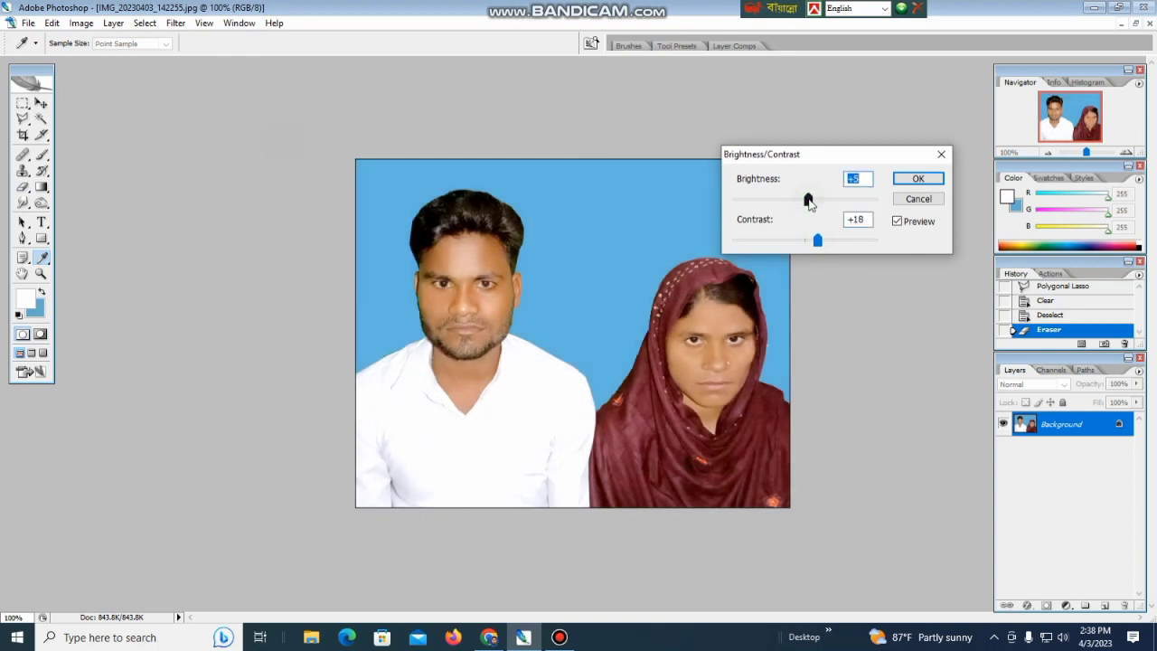
pyautogui.press('Return')
# Apply a Selective Color adjustment to the Blacks with Black +30% and Cyan +21%, using the Relative method.
pyautogui.click(86, 24)
pyautogui.moveTo(140, 58)
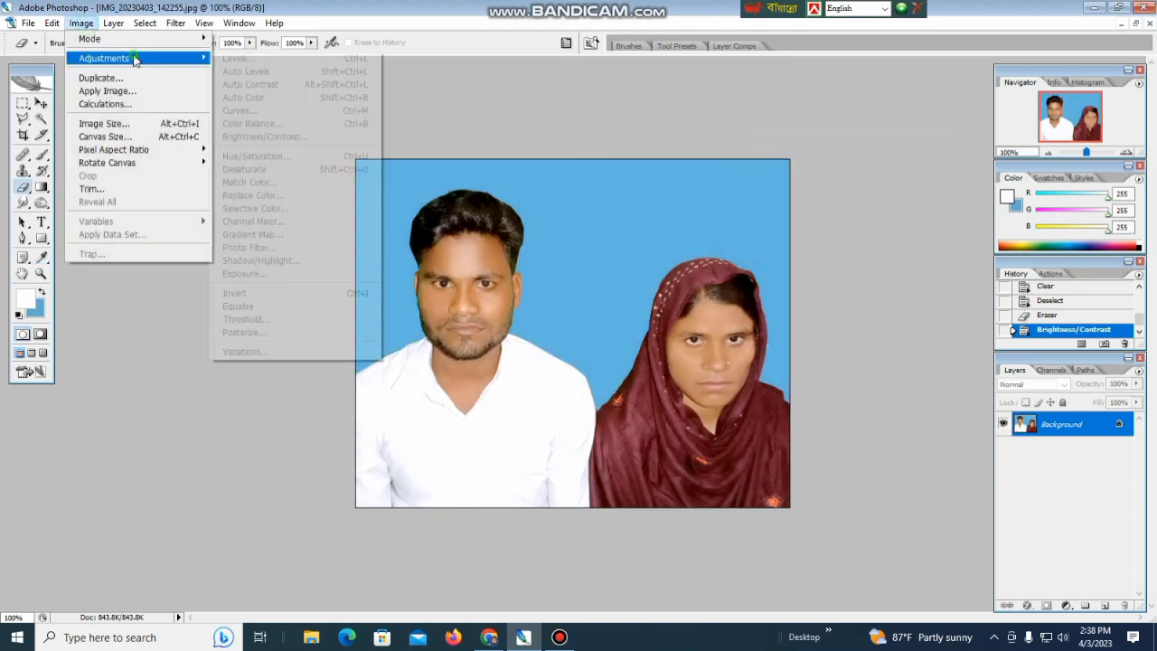
pyautogui.click(250, 208)
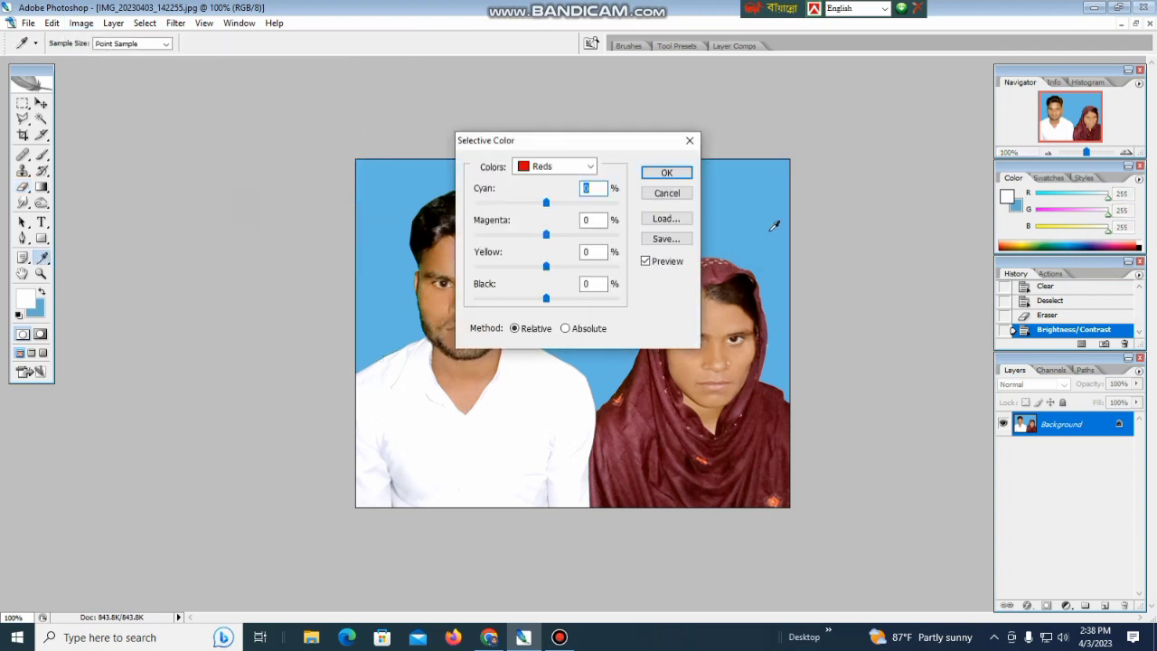
pyautogui.moveTo(599, 141); pyautogui.dragTo(922, 155)
pyautogui.click(914, 178)
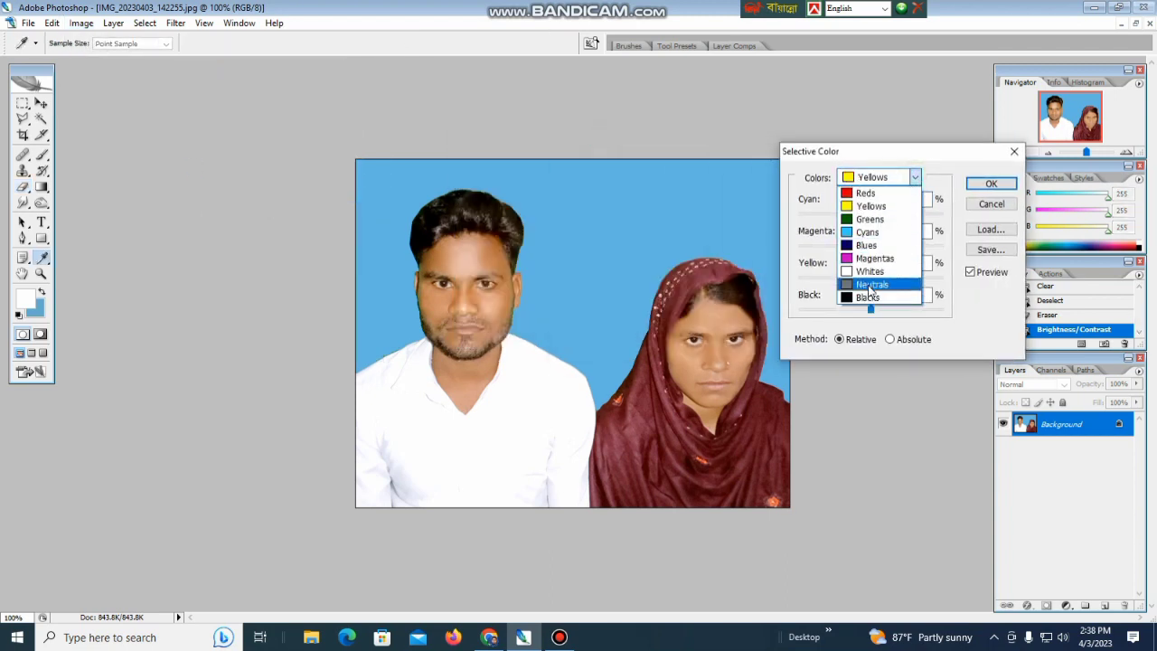
pyautogui.click(870, 299)
pyautogui.moveTo(871, 309); pyautogui.dragTo(890, 311)
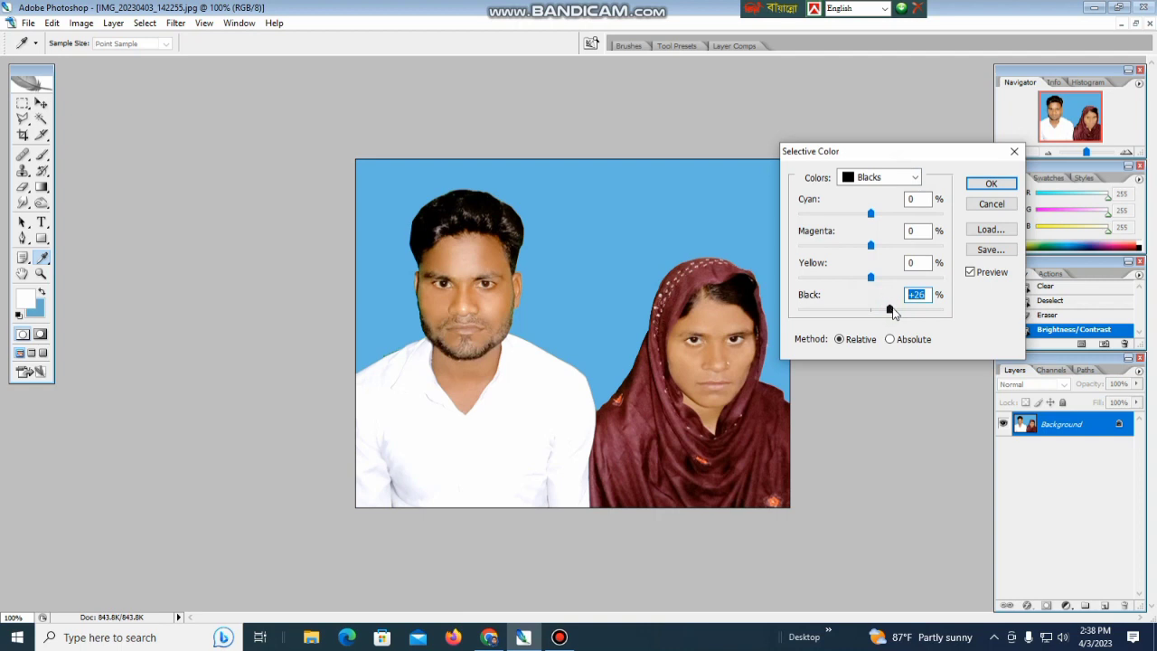
pyautogui.click(886, 214)
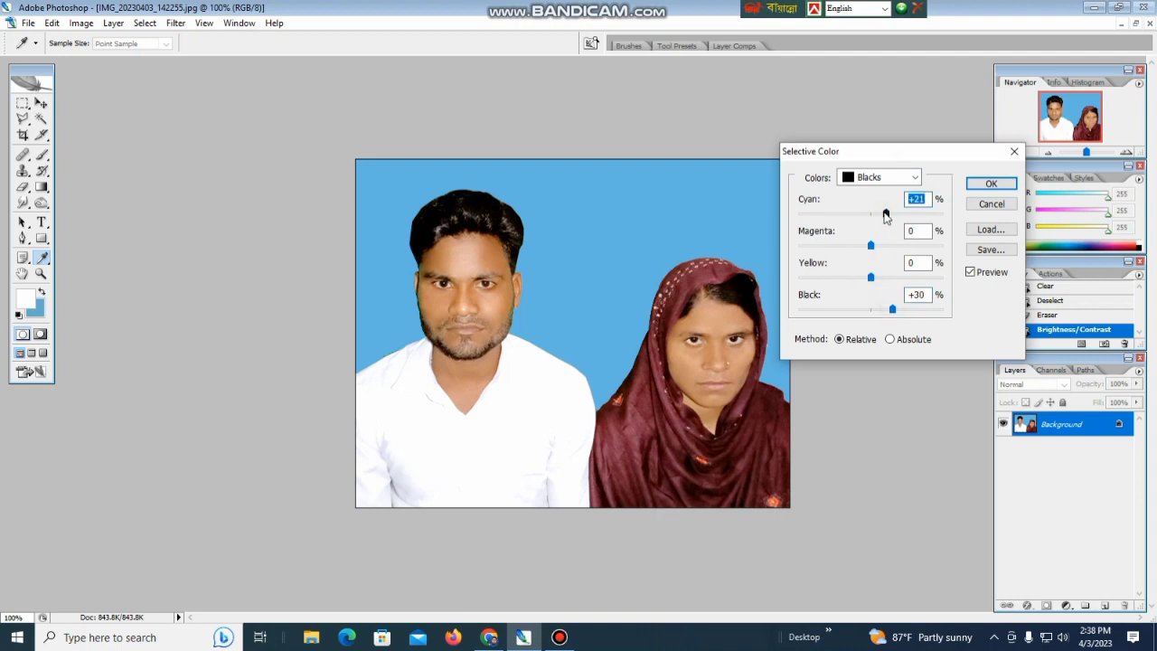
pyautogui.click(991, 183)
# Darken the shiny highlights across the man's hair with the 20 px Burn tool, range Highlights, exposure 28%.
pyautogui.press('e')
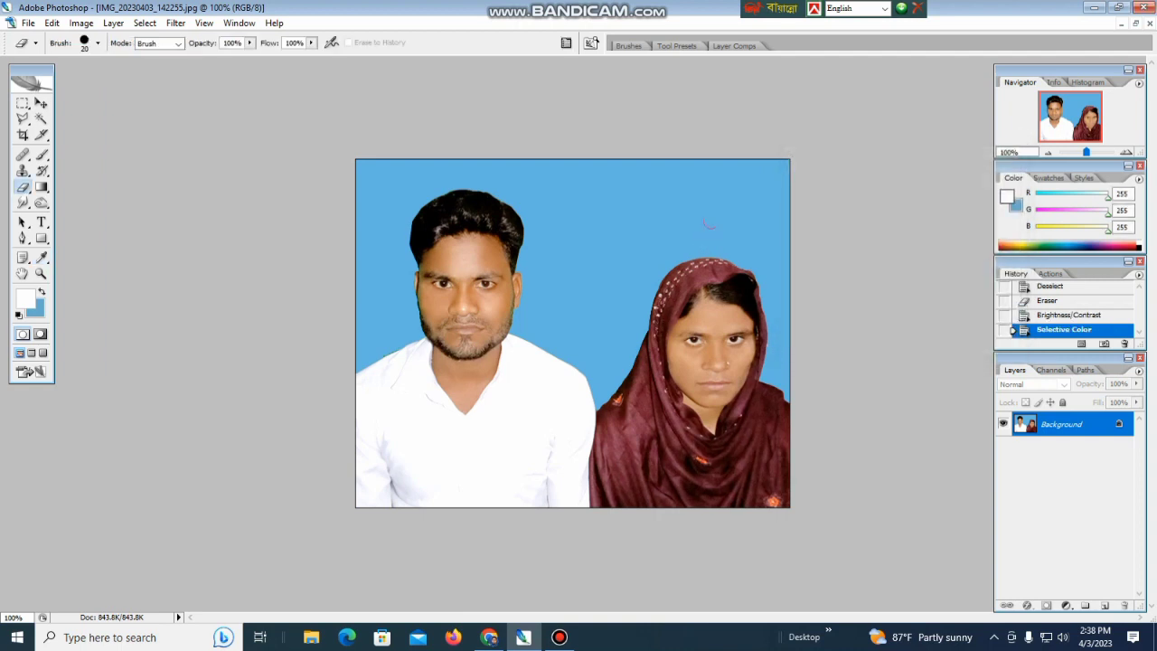
pyautogui.hotkey('ctrl', '+')
pyautogui.hotkey('ctrl', '+')
pyautogui.hotkey('ctrl', '+')
pyautogui.moveTo(262, 299); pyautogui.dragTo(562, 432)
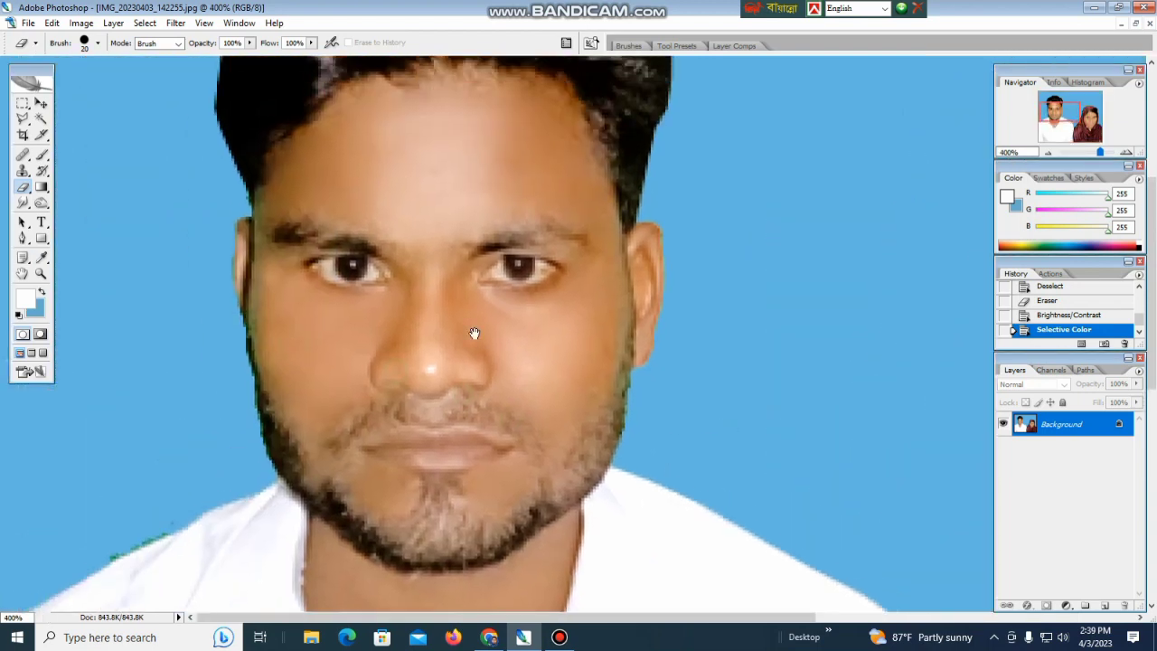
pyautogui.moveTo(479, 294); pyautogui.dragTo(680, 416)
pyautogui.scroll(3, 680, 415)
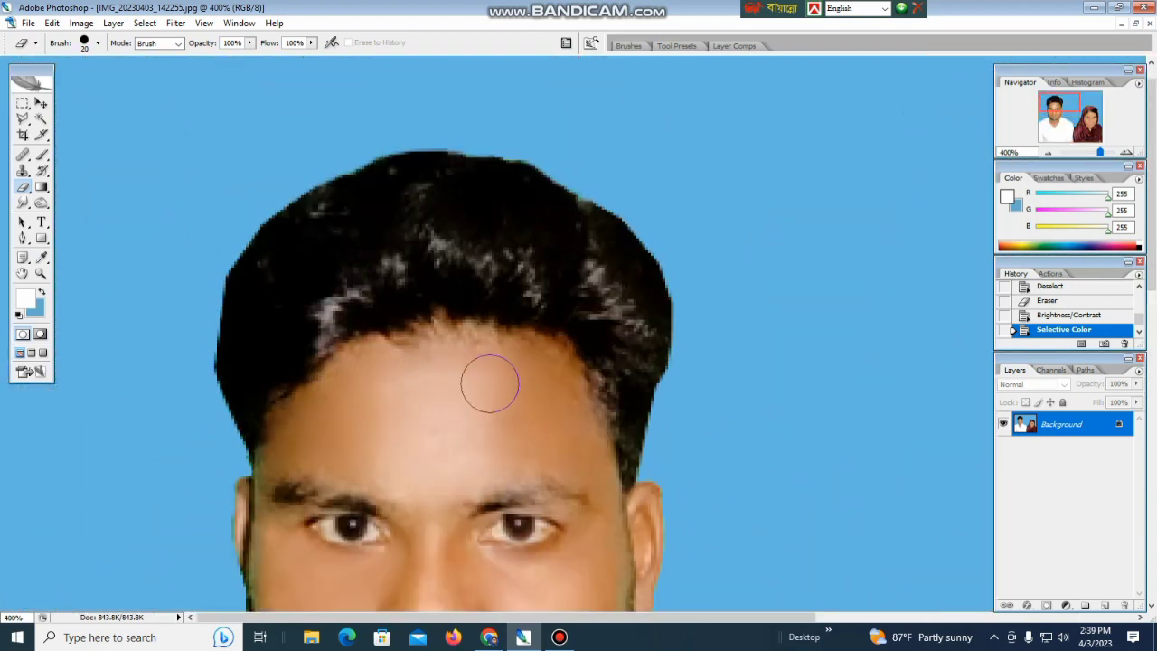
pyautogui.press('o')
pyautogui.click(342, 301)
pyautogui.click(338, 299)
pyautogui.click(336, 301)
pyautogui.click(334, 305)
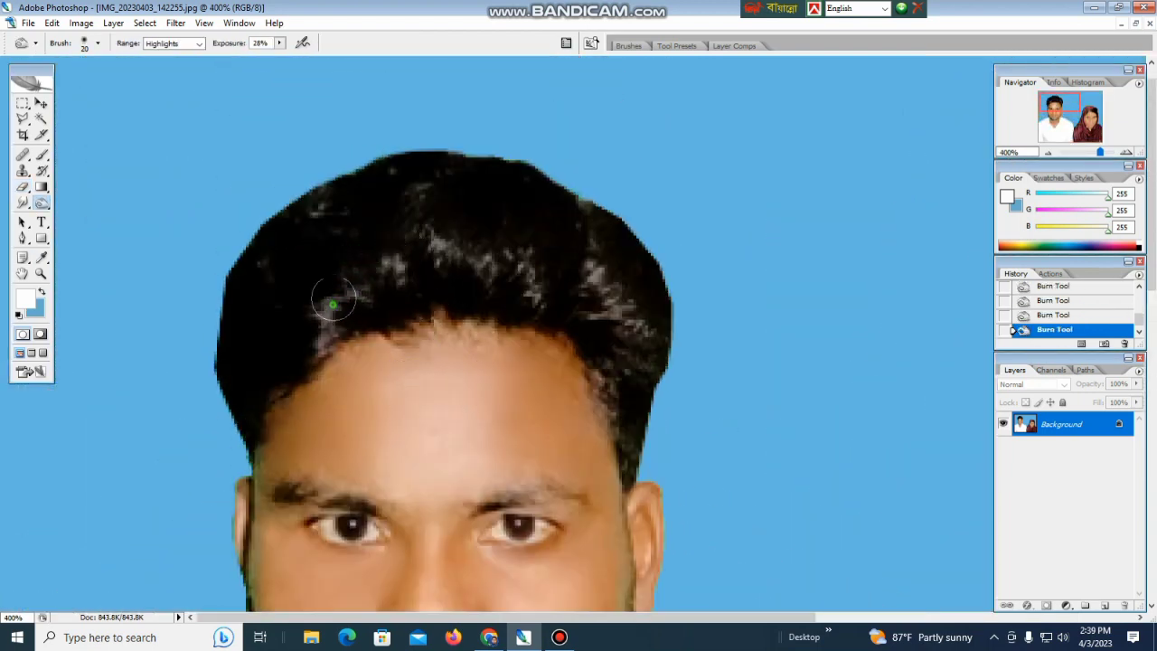
pyautogui.click(329, 315)
pyautogui.click(332, 318)
pyautogui.moveTo(385, 271)
pyautogui.mouseDown()
pyautogui.moveTo(423, 218)
pyautogui.moveTo(459, 226)
pyautogui.mouseUp()
pyautogui.moveTo(436, 268); pyautogui.dragTo(448, 235)
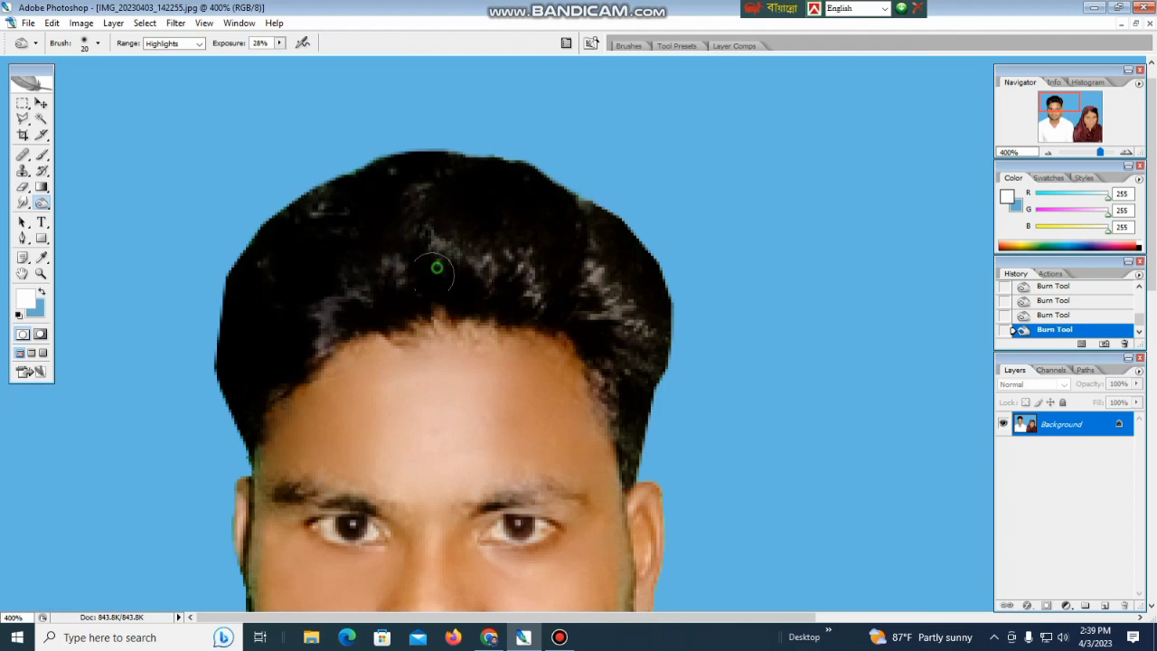
pyautogui.moveTo(490, 277)
pyautogui.mouseDown()
pyautogui.moveTo(521, 245)
pyautogui.moveTo(566, 259)
pyautogui.mouseUp()
pyautogui.moveTo(525, 305); pyautogui.dragTo(561, 246)
pyautogui.moveTo(591, 282); pyautogui.dragTo(602, 265)
pyautogui.moveTo(600, 318)
pyautogui.mouseDown()
pyautogui.moveTo(600, 332)
pyautogui.moveTo(616, 308)
pyautogui.mouseUp()
pyautogui.moveTo(641, 341)
pyautogui.mouseDown()
pyautogui.moveTo(649, 320)
pyautogui.moveTo(646, 359)
pyautogui.moveTo(614, 274)
pyautogui.mouseUp()
pyautogui.press(']')
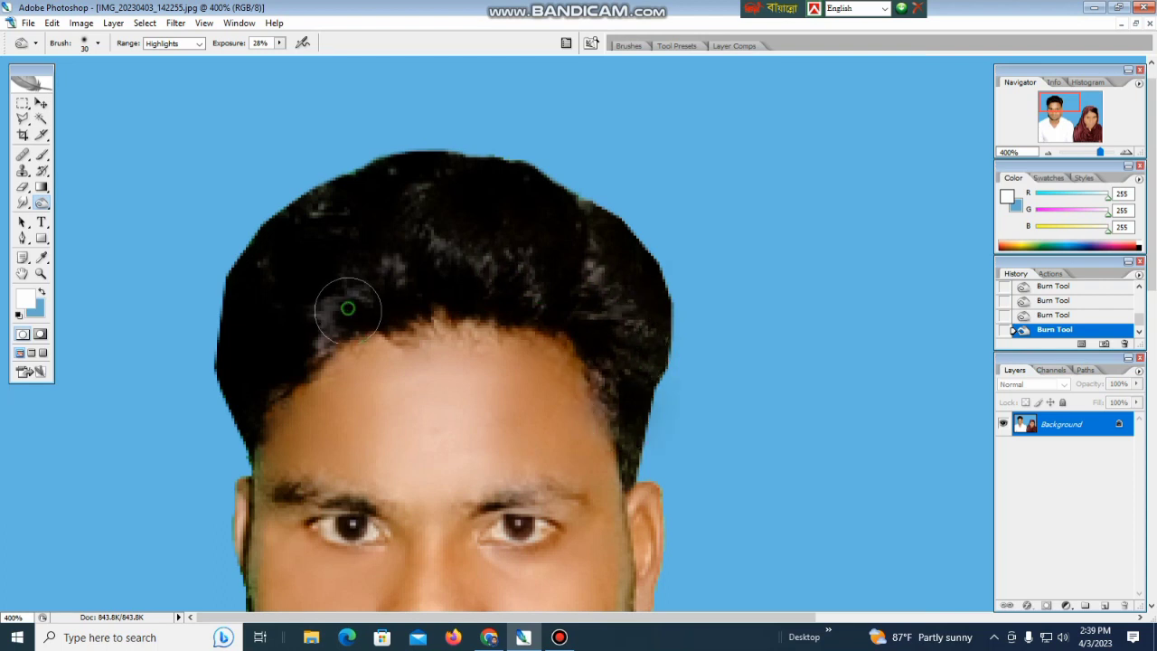
# Darken both of the man's irises with the 20 px Burn tool, range Highlights, exposure 28%.
pyautogui.press('[')
pyautogui.click(353, 521)
pyautogui.click(351, 525)
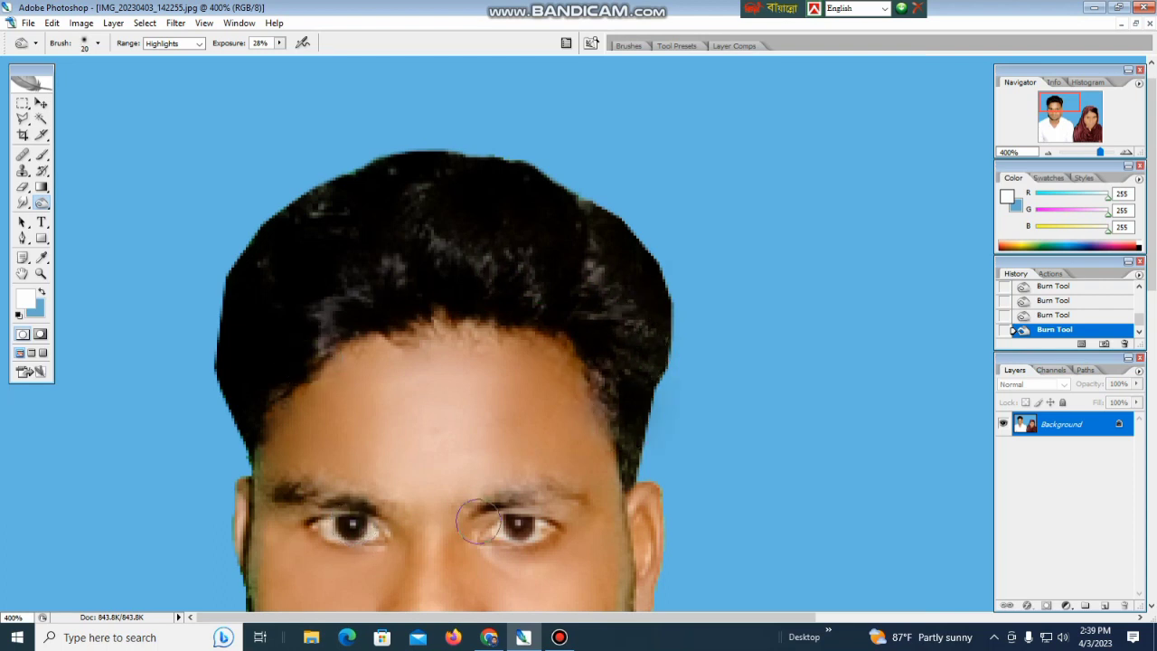
pyautogui.click(517, 525)
# Darken the man's beard along both sides of the jaw and the chin with the 20 px Burn tool, range Highlights, exposure 28%.
pyautogui.hotkey('ctrl', '-')
pyautogui.hotkey('ctrl', '-')
pyautogui.hotkey('ctrl', '-')
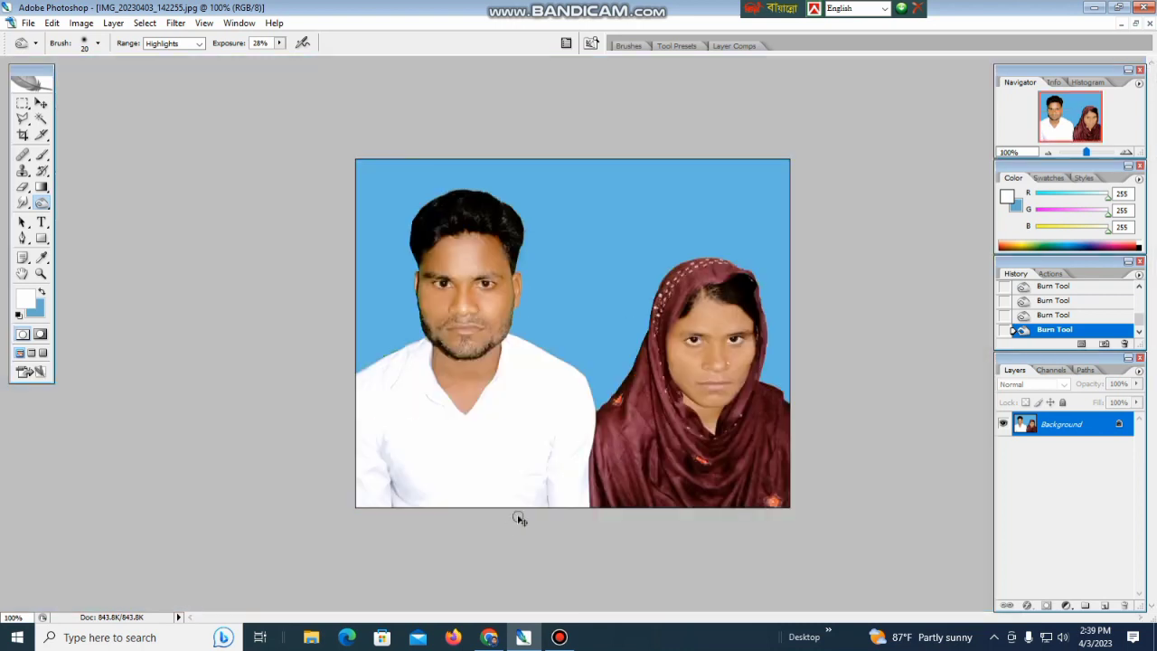
pyautogui.hotkey('ctrl', '+')
pyautogui.hotkey('ctrl', '+')
pyautogui.moveTo(510, 397); pyautogui.dragTo(615, 461)
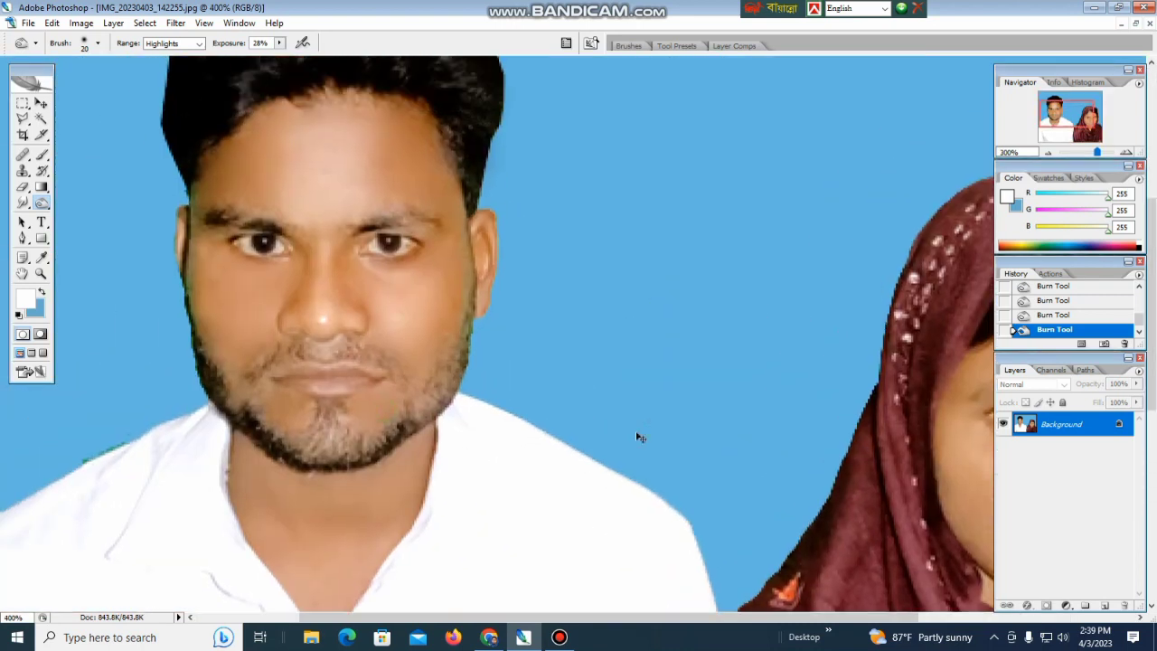
pyautogui.hotkey('ctrl', '+')
pyautogui.moveTo(516, 394); pyautogui.dragTo(674, 378)
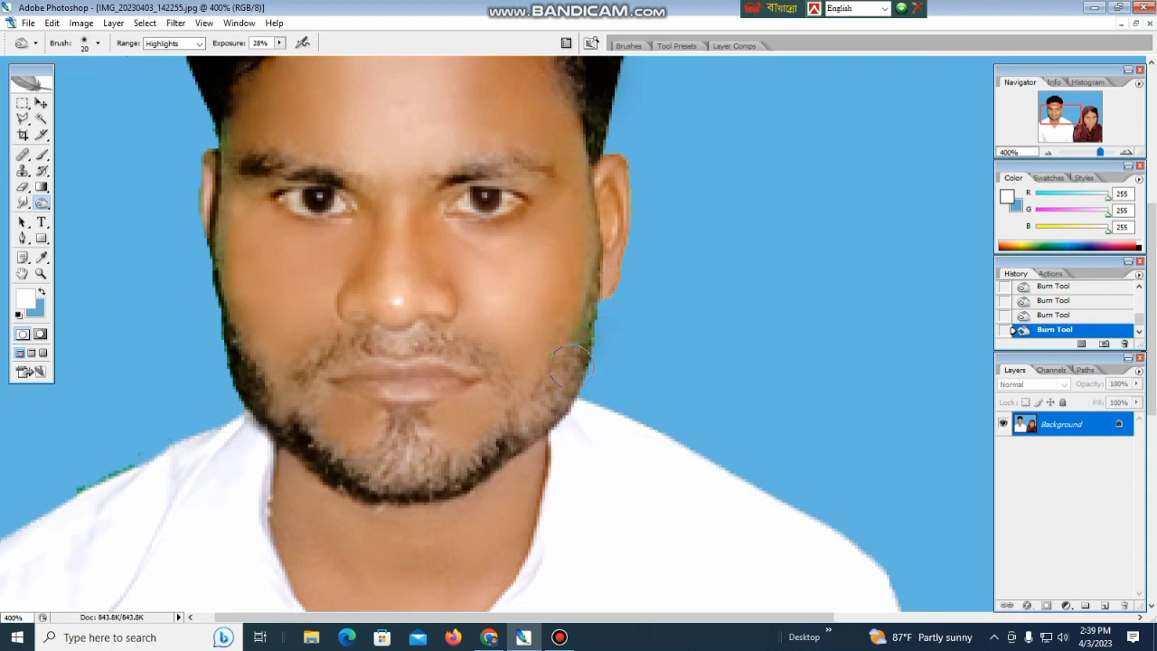
pyautogui.moveTo(571, 366)
pyautogui.mouseDown()
pyautogui.moveTo(517, 433)
pyautogui.moveTo(565, 372)
pyautogui.moveTo(476, 453)
pyautogui.moveTo(420, 468)
pyautogui.moveTo(403, 423)
pyautogui.moveTo(399, 452)
pyautogui.moveTo(351, 474)
pyautogui.moveTo(450, 473)
pyautogui.moveTo(424, 457)
pyautogui.mouseUp()
pyautogui.moveTo(418, 417)
pyautogui.mouseDown()
pyautogui.moveTo(429, 467)
pyautogui.moveTo(433, 441)
pyautogui.moveTo(470, 463)
pyautogui.moveTo(425, 465)
pyautogui.moveTo(406, 434)
pyautogui.moveTo(378, 478)
pyautogui.mouseUp()
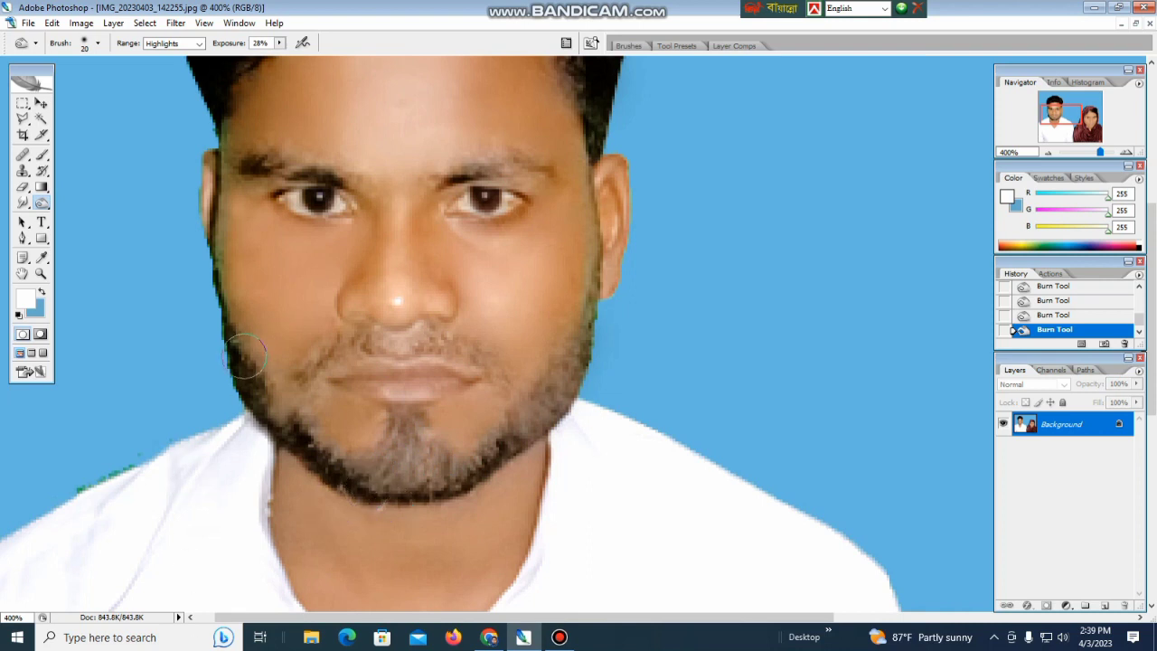
pyautogui.moveTo(235, 340)
pyautogui.mouseDown()
pyautogui.moveTo(294, 436)
pyautogui.moveTo(263, 394)
pyautogui.moveTo(278, 425)
pyautogui.moveTo(324, 458)
pyautogui.mouseUp()
pyautogui.moveTo(392, 479); pyautogui.dragTo(366, 475)
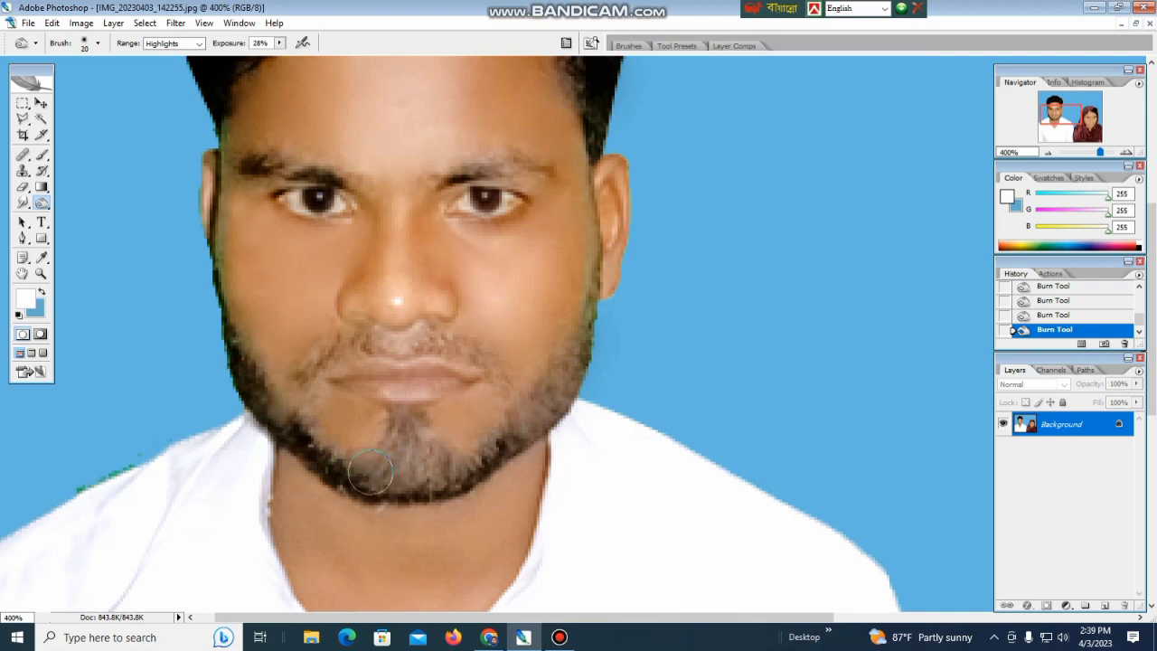
pyautogui.press(']')
pyautogui.moveTo(384, 430)
pyautogui.mouseDown()
pyautogui.moveTo(421, 432)
pyautogui.moveTo(442, 475)
pyautogui.moveTo(362, 487)
pyautogui.moveTo(459, 469)
pyautogui.moveTo(535, 396)
pyautogui.moveTo(523, 404)
pyautogui.moveTo(518, 395)
pyautogui.moveTo(534, 411)
pyautogui.moveTo(549, 395)
pyautogui.moveTo(579, 336)
pyautogui.moveTo(558, 352)
pyautogui.moveTo(572, 351)
pyautogui.moveTo(584, 323)
pyautogui.mouseUp()
pyautogui.press('[')
pyautogui.press('[')
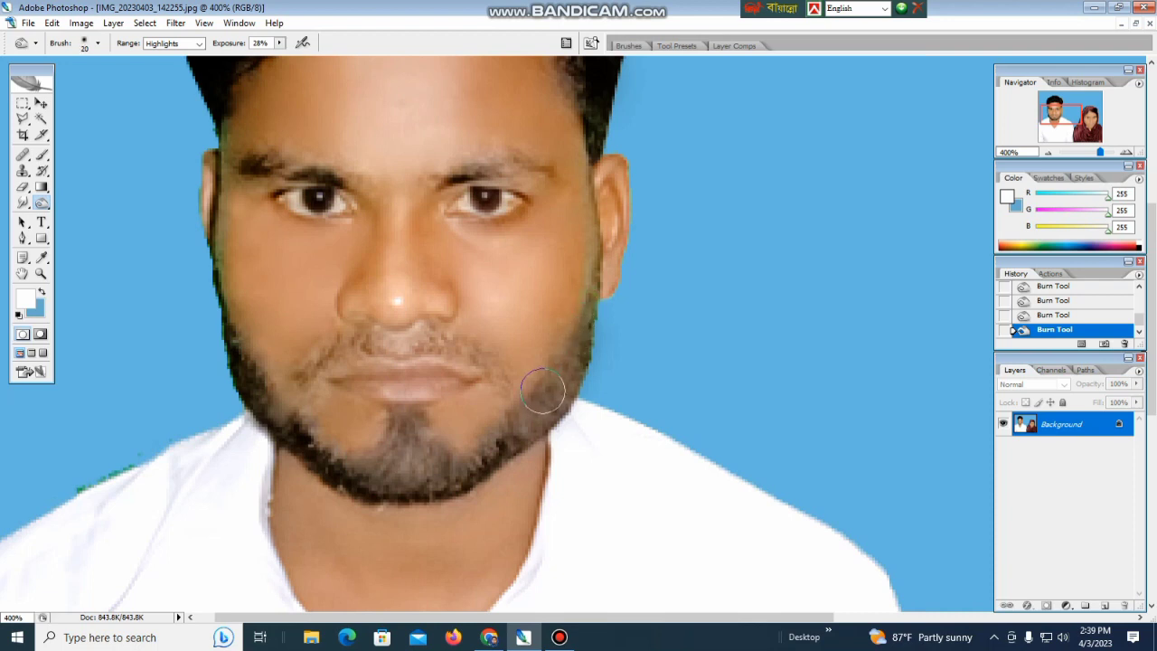
pyautogui.moveTo(480, 459)
pyautogui.mouseDown()
pyautogui.moveTo(503, 433)
pyautogui.moveTo(444, 457)
pyautogui.moveTo(399, 421)
pyautogui.moveTo(380, 479)
pyautogui.moveTo(374, 459)
pyautogui.moveTo(371, 470)
pyautogui.moveTo(436, 480)
pyautogui.moveTo(461, 476)
pyautogui.moveTo(456, 447)
pyautogui.mouseUp()
pyautogui.hotkey('ctrl', '-')
pyautogui.hotkey('ctrl', '-')
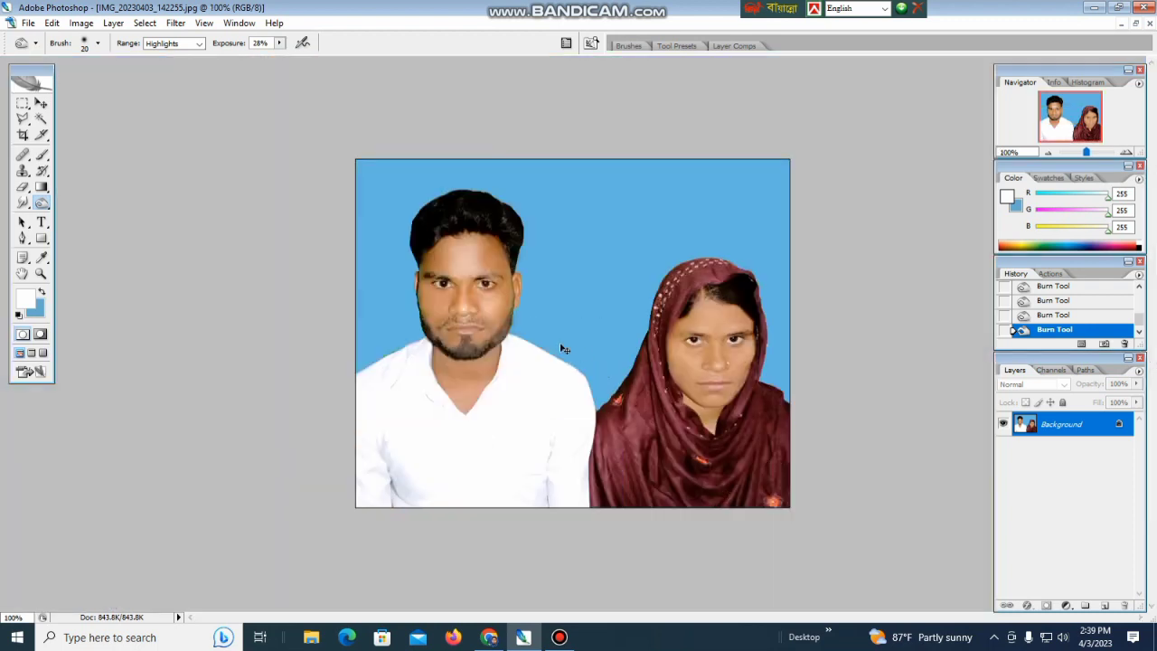
# Duplicate the Background layer and darken the man's moustache on the copy with the Burn tool at about 10 px, range Highlights, exposure 28%.
pyautogui.hotkey('ctrl', '+')
pyautogui.hotkey('ctrl', '+')
pyautogui.hotkey('ctrl', '+')
pyautogui.hotkey('ctrl', '+')
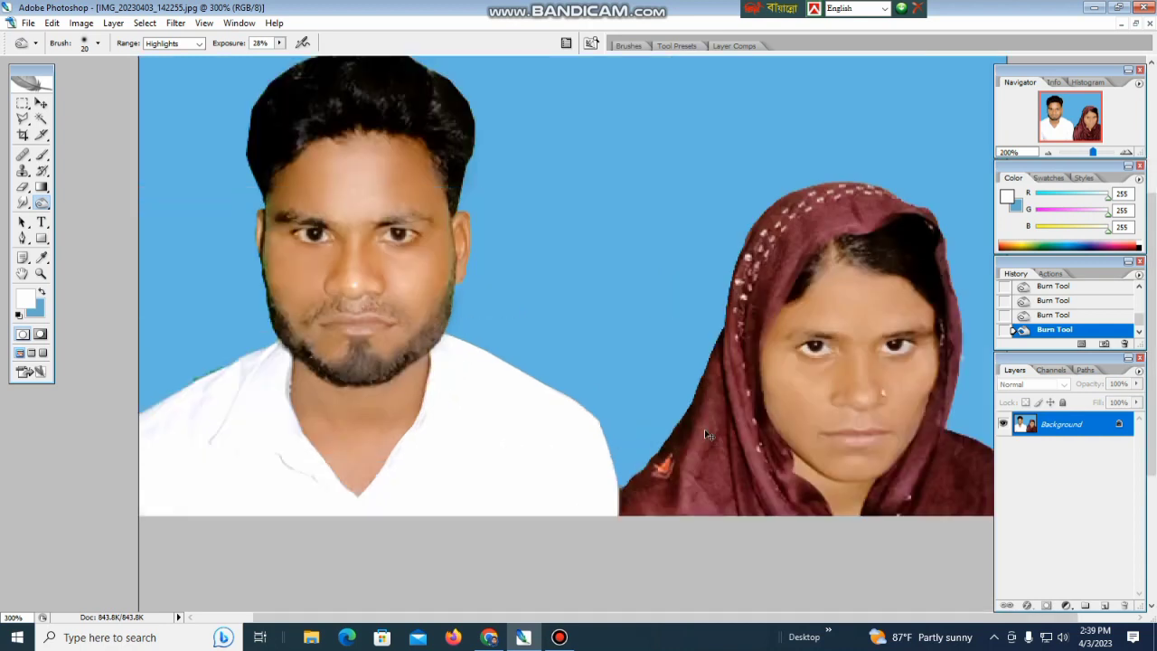
pyautogui.moveTo(589, 305); pyautogui.dragTo(791, 362)
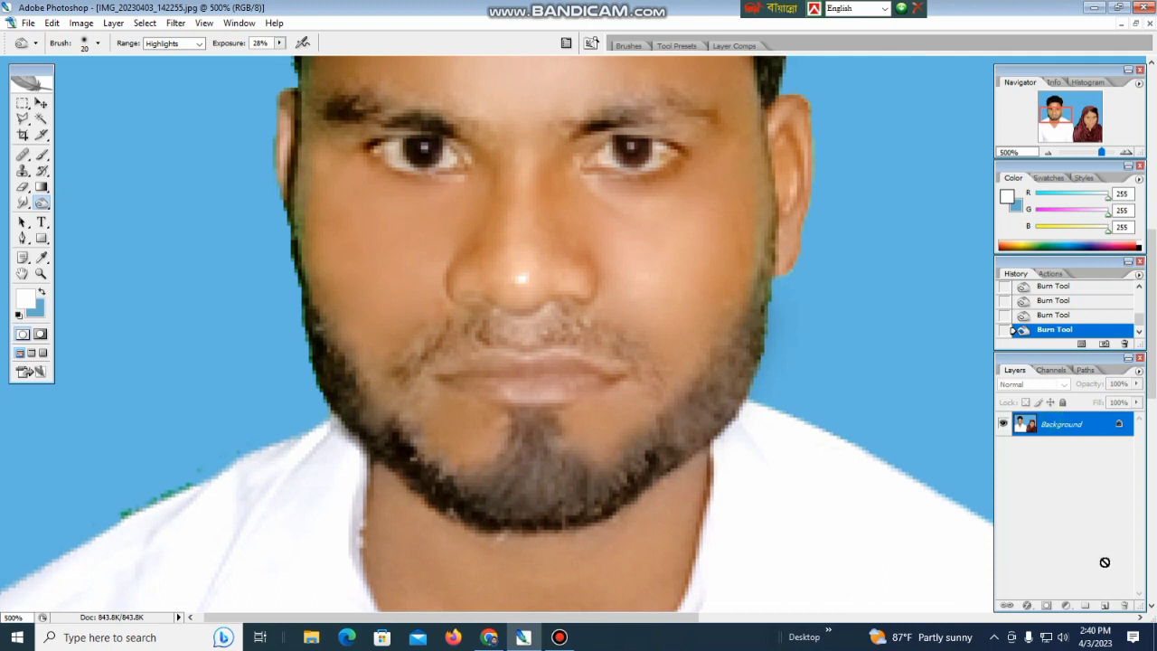
pyautogui.moveTo(1107, 607); pyautogui.dragTo(1106, 607)
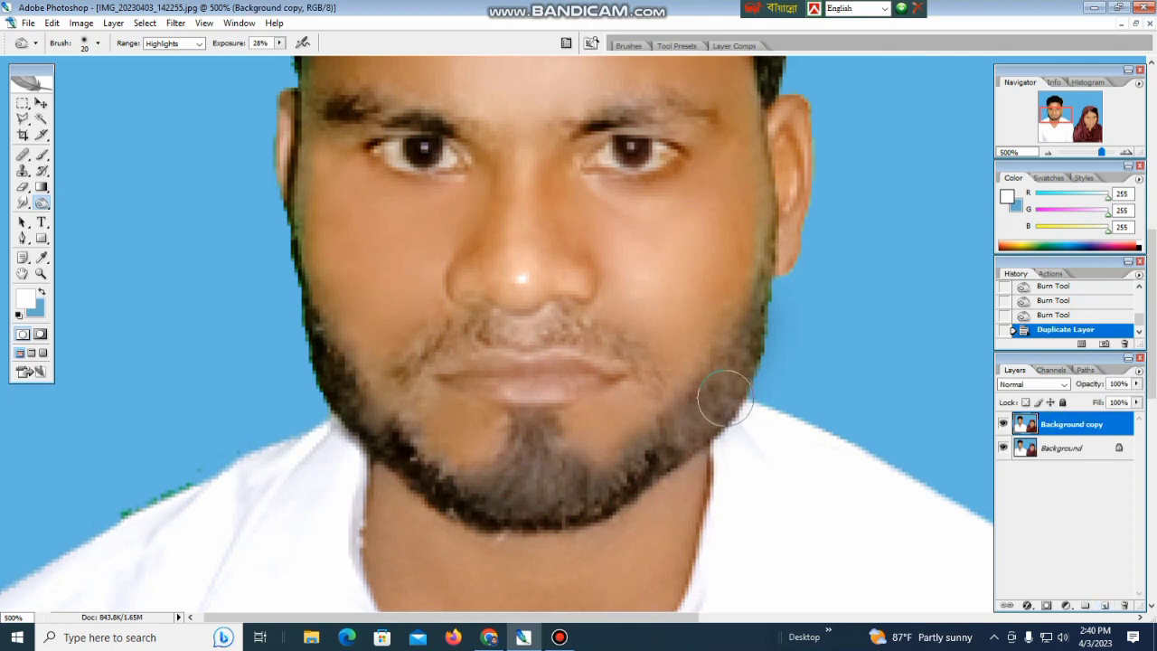
pyautogui.press('[')
pyautogui.moveTo(646, 364)
pyautogui.mouseDown()
pyautogui.moveTo(543, 327)
pyautogui.moveTo(447, 326)
pyautogui.mouseUp()
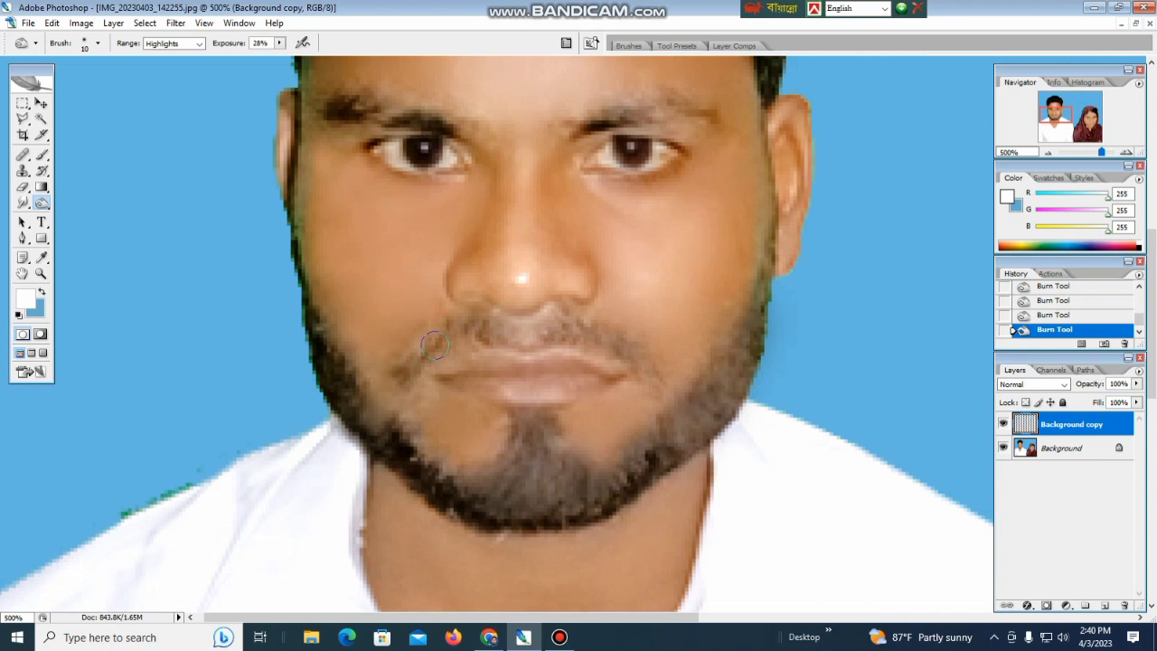
pyautogui.moveTo(418, 363); pyautogui.dragTo(435, 352)
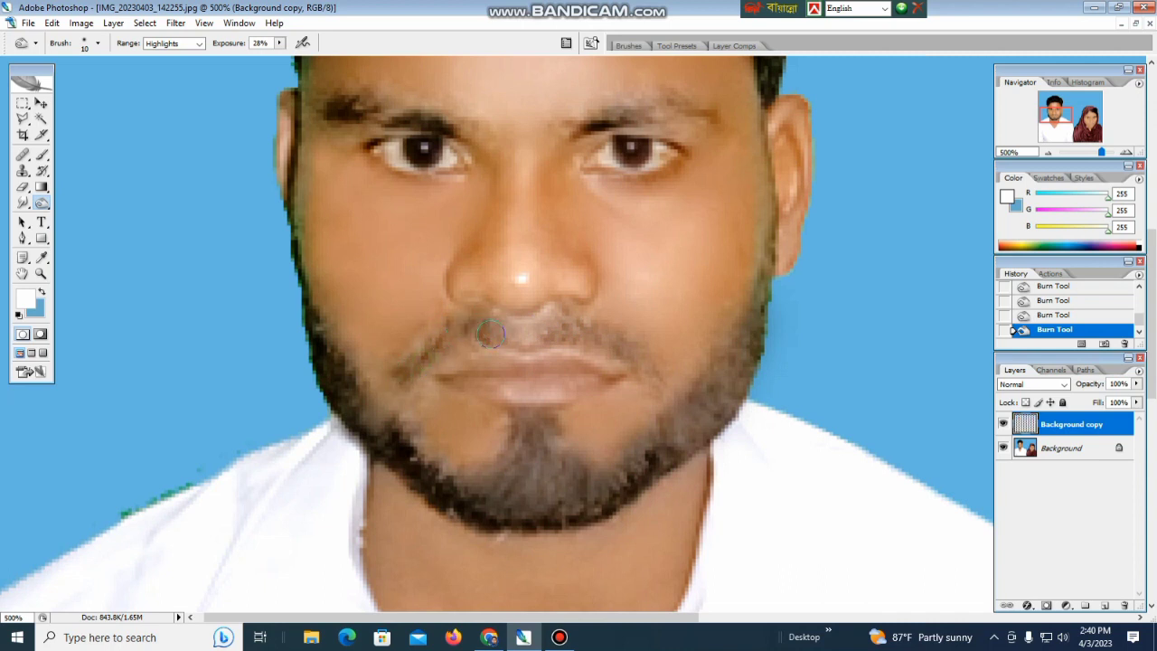
pyautogui.moveTo(585, 321); pyautogui.dragTo(599, 323)
pyautogui.moveTo(618, 339); pyautogui.dragTo(629, 353)
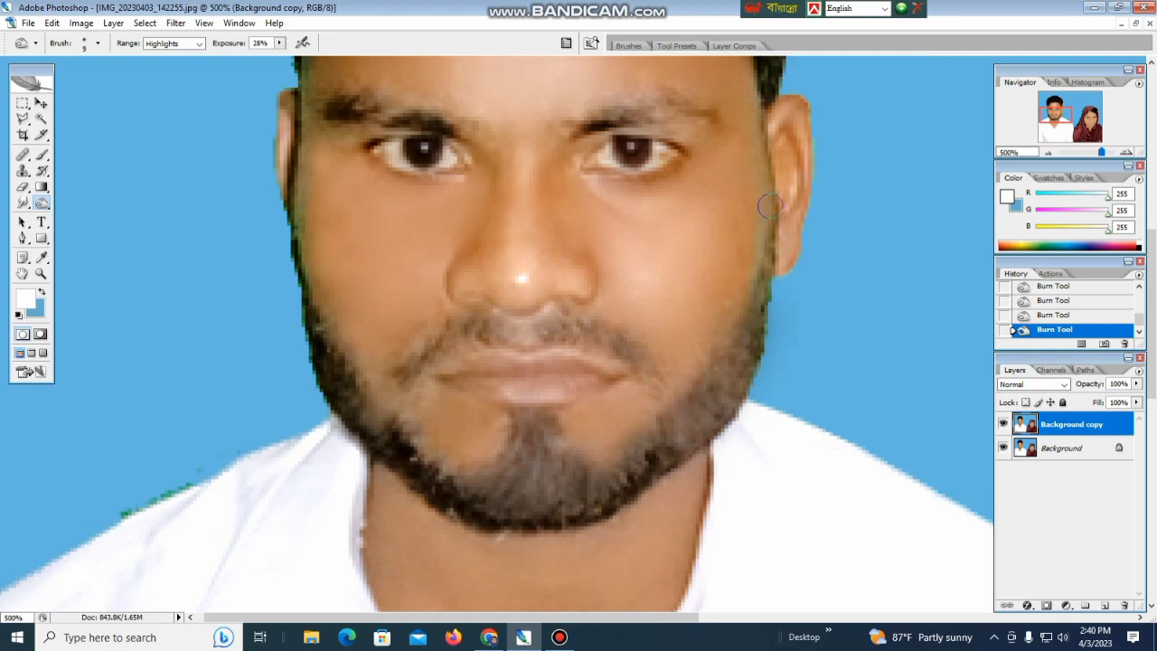
# Darken the remaining light patches in the man's sideburn, jaw and chin beard on the copied layer with the 10 and 20 px Burn tool.
pyautogui.moveTo(770, 206)
pyautogui.mouseDown()
pyautogui.moveTo(744, 342)
pyautogui.moveTo(749, 315)
pyautogui.moveTo(751, 331)
pyautogui.moveTo(673, 426)
pyautogui.mouseUp()
pyautogui.press(']')
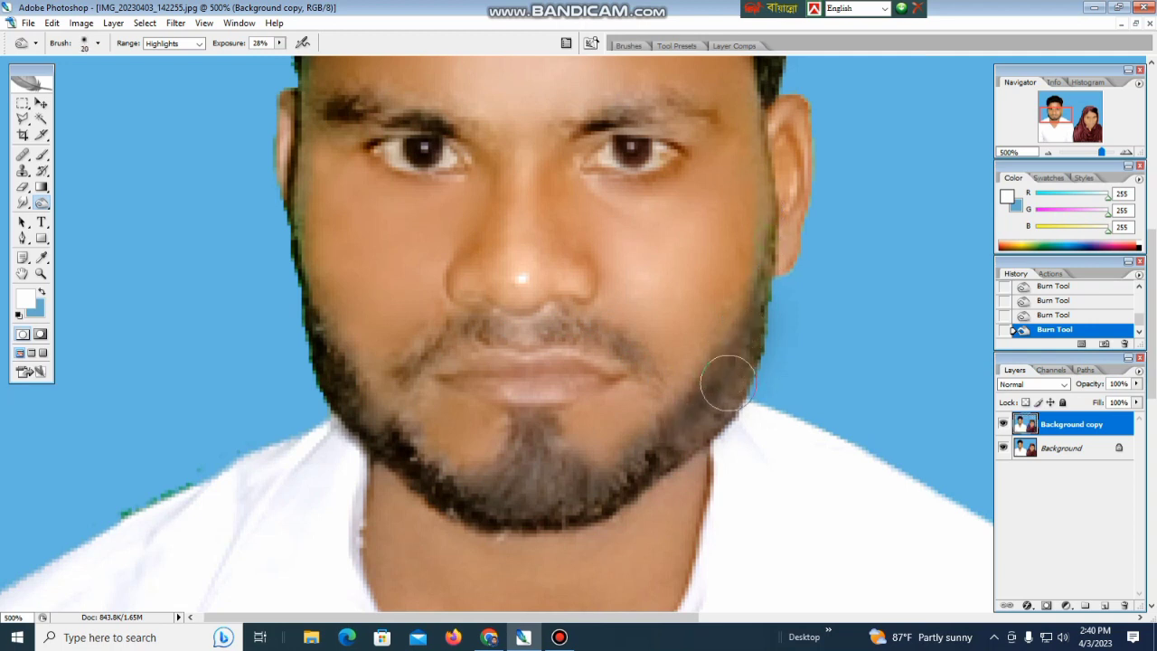
pyautogui.press('[')
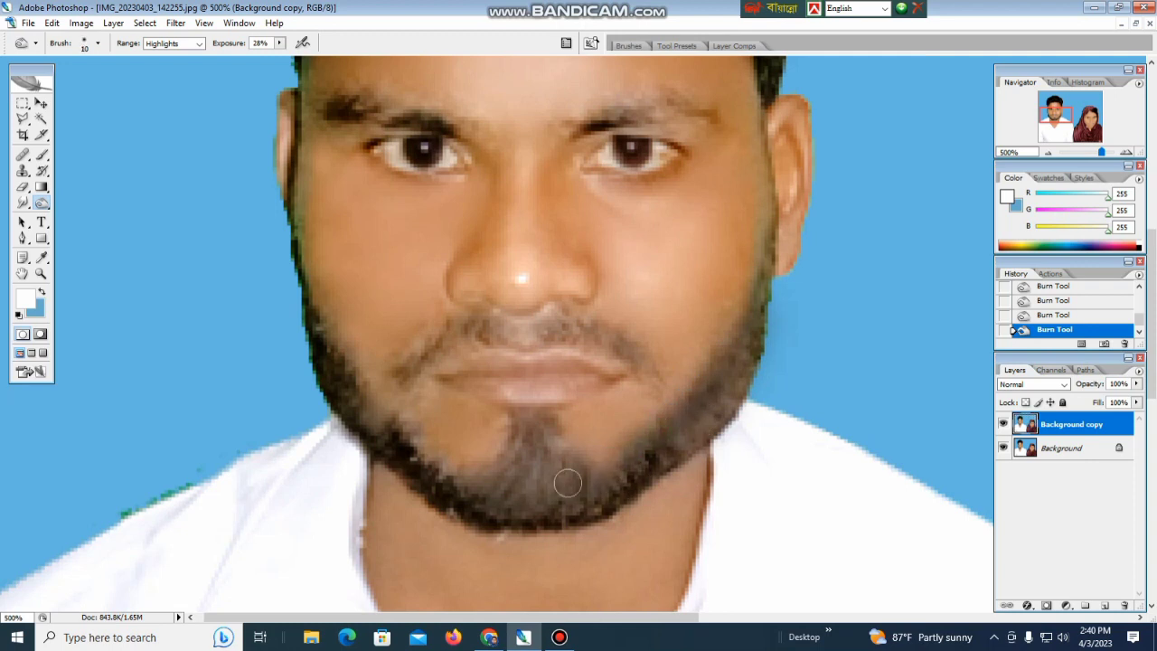
pyautogui.press(']')
pyautogui.moveTo(555, 480); pyautogui.dragTo(513, 479)
pyautogui.press('[')
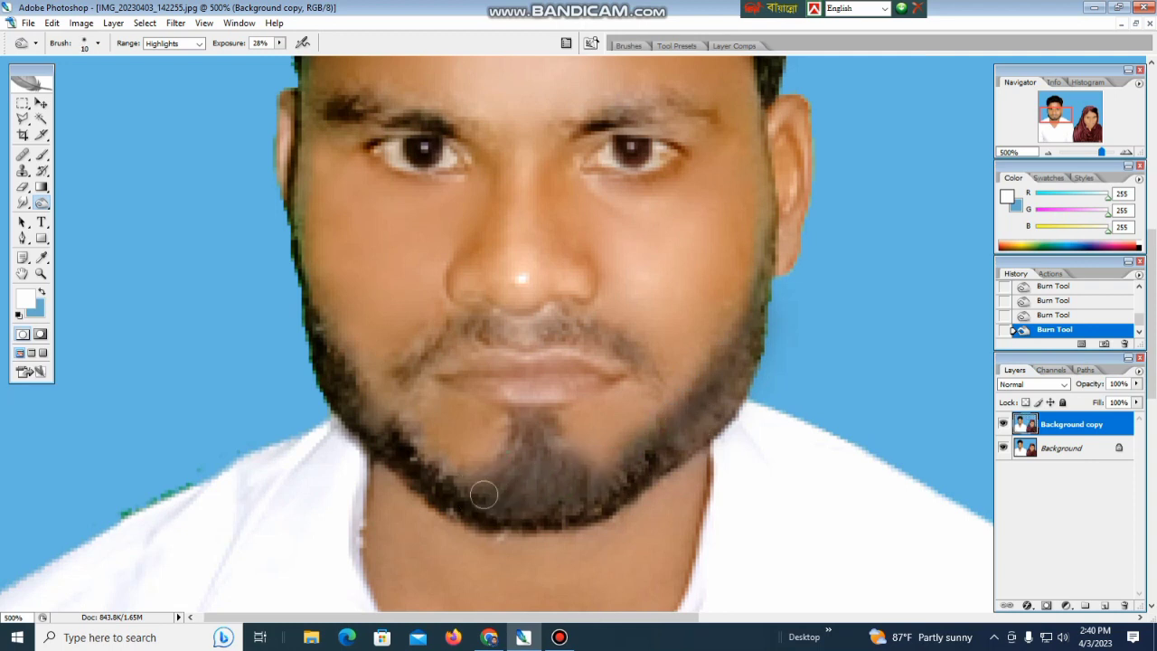
pyautogui.moveTo(581, 490); pyautogui.dragTo(535, 470)
pyautogui.moveTo(526, 421)
pyautogui.mouseDown()
pyautogui.moveTo(515, 453)
pyautogui.moveTo(511, 426)
pyautogui.moveTo(554, 424)
pyautogui.moveTo(564, 463)
pyautogui.mouseUp()
pyautogui.moveTo(354, 398); pyautogui.dragTo(381, 425)
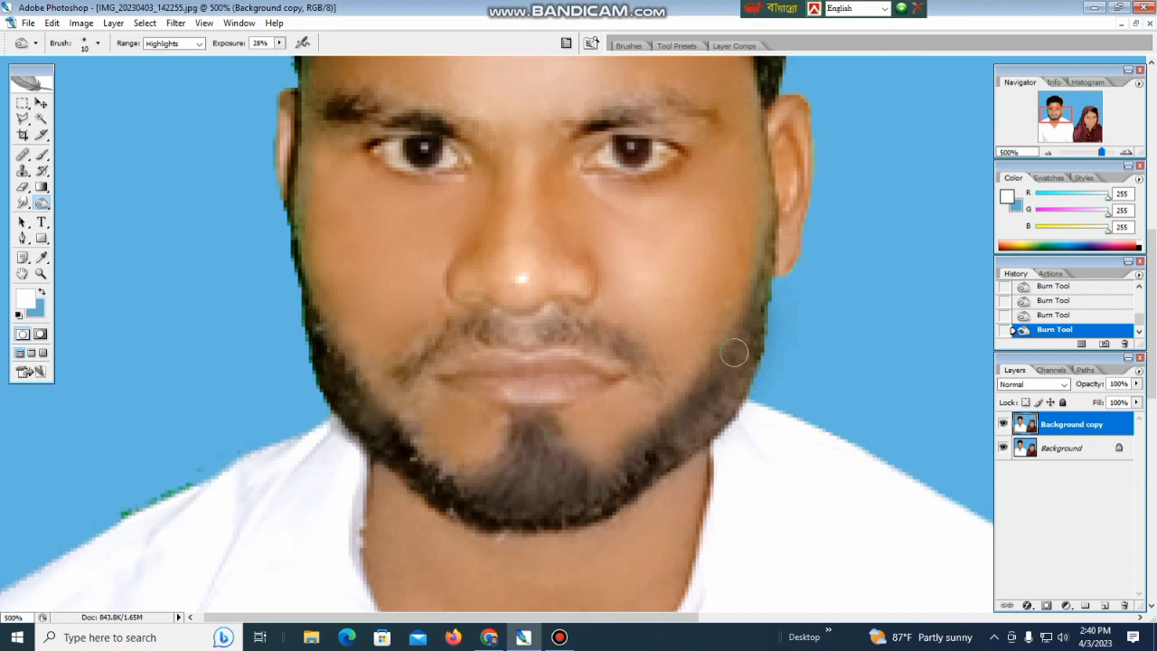
# Soften the burned copy by setting the layer's fill to 46% and its opacity to 68%.
pyautogui.hotkey('ctrl', '-')
pyautogui.hotkey('ctrl', '-')
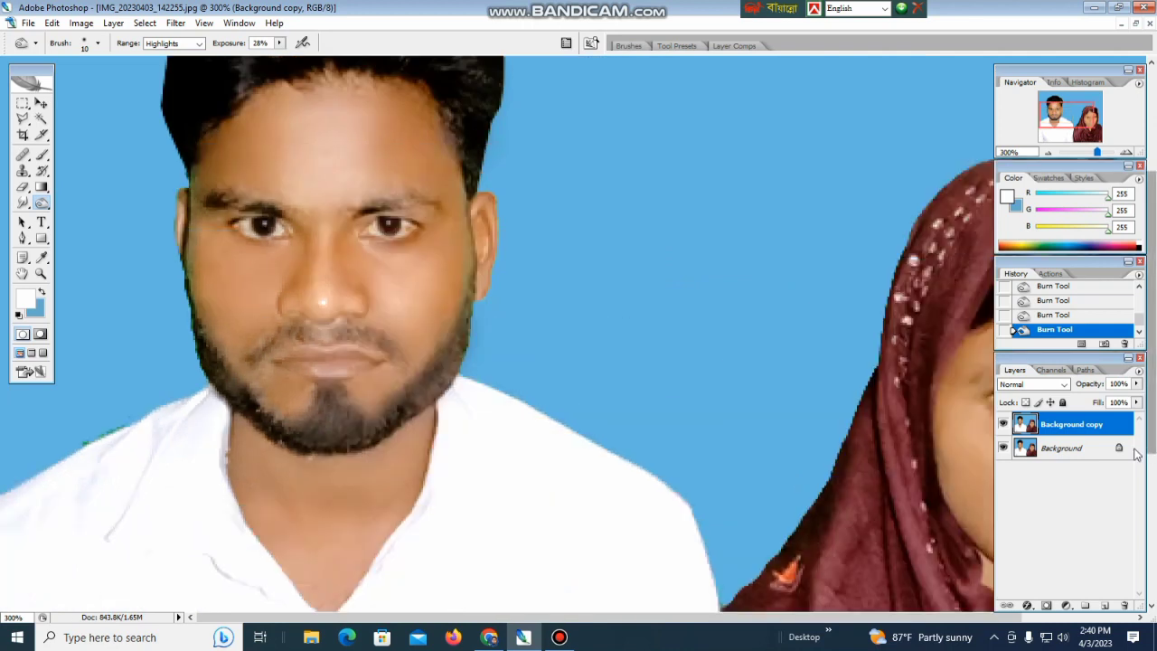
pyautogui.click(1136, 402)
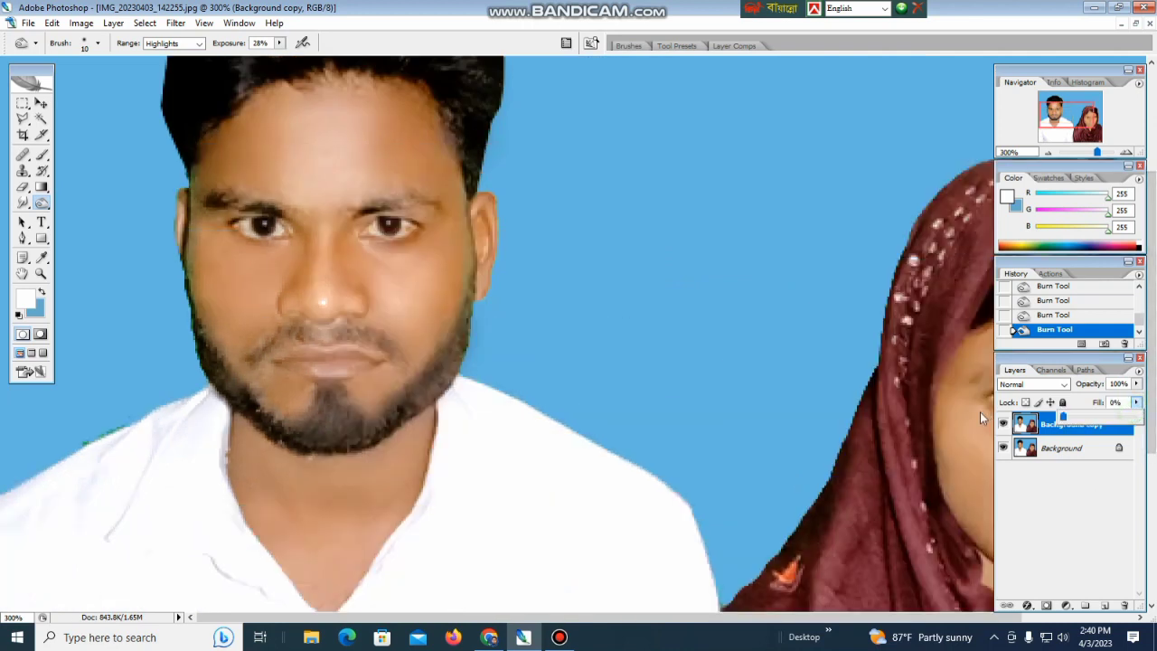
pyautogui.moveTo(981, 412); pyautogui.dragTo(981, 412)
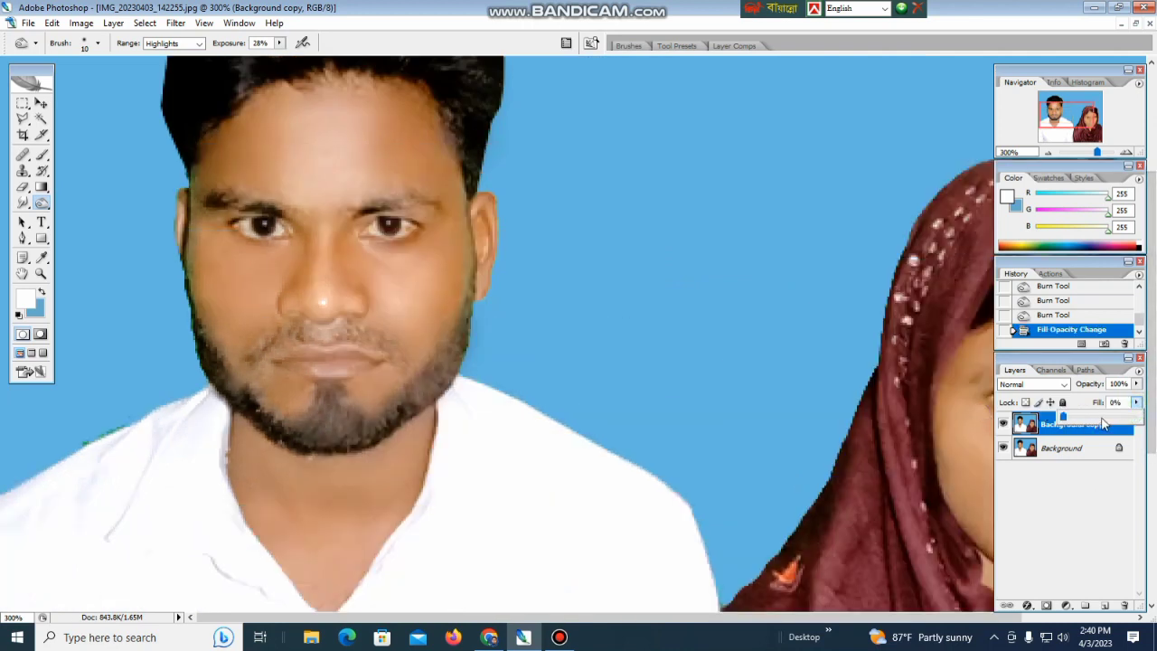
pyautogui.click(1137, 384)
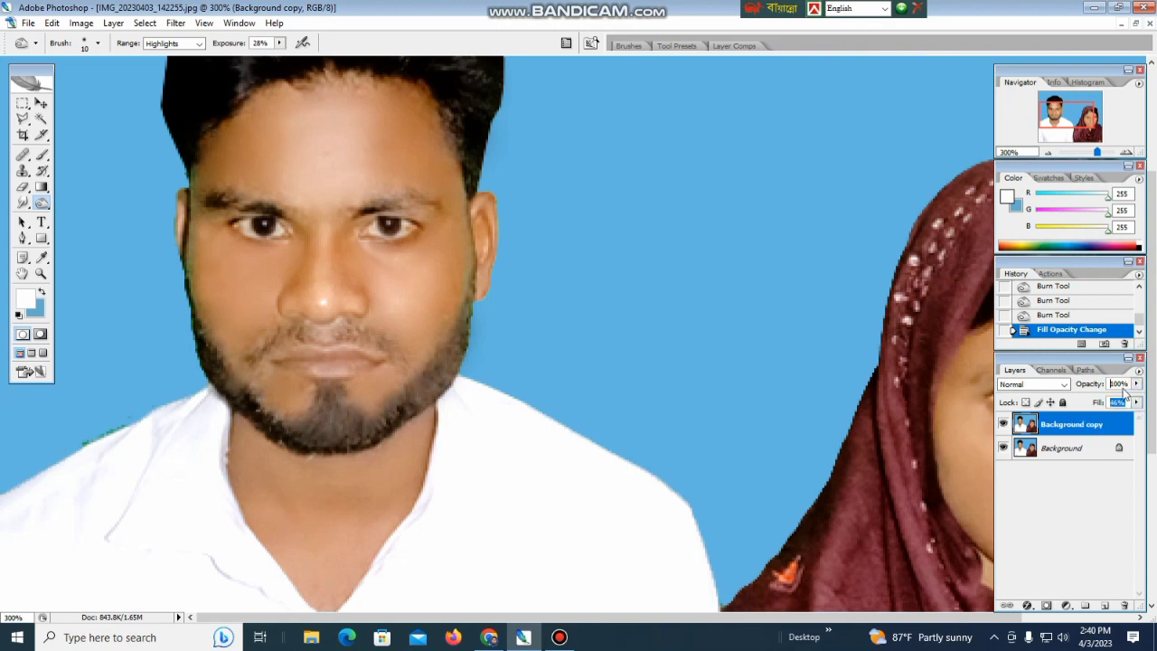
pyautogui.click(1115, 399)
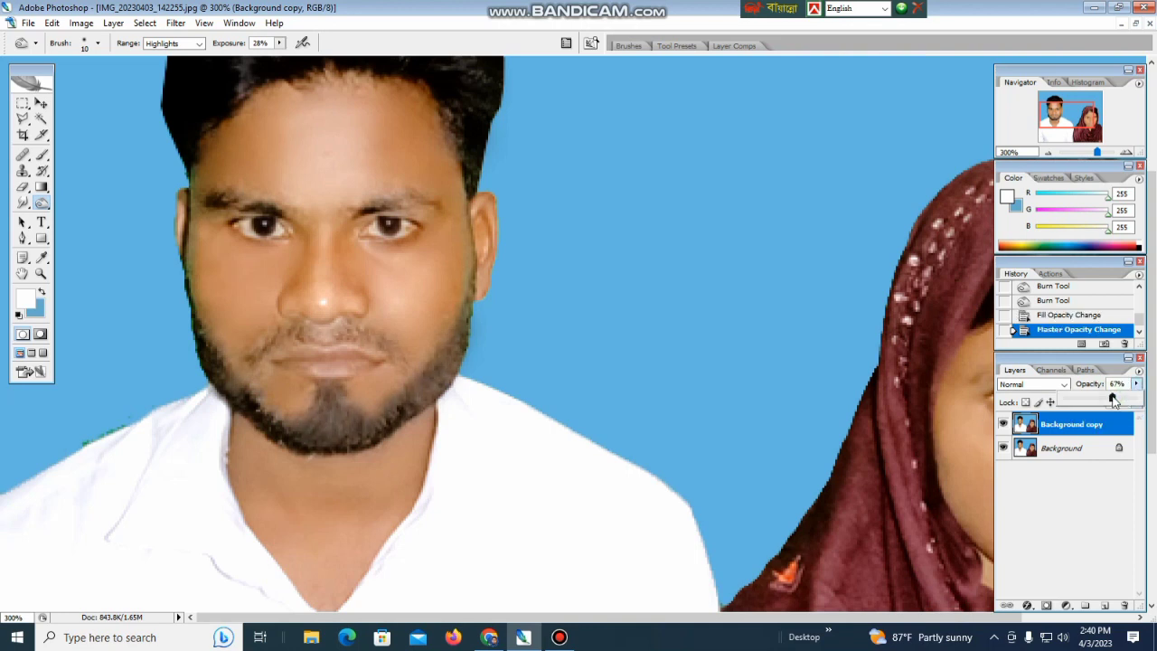
pyautogui.press('Return')
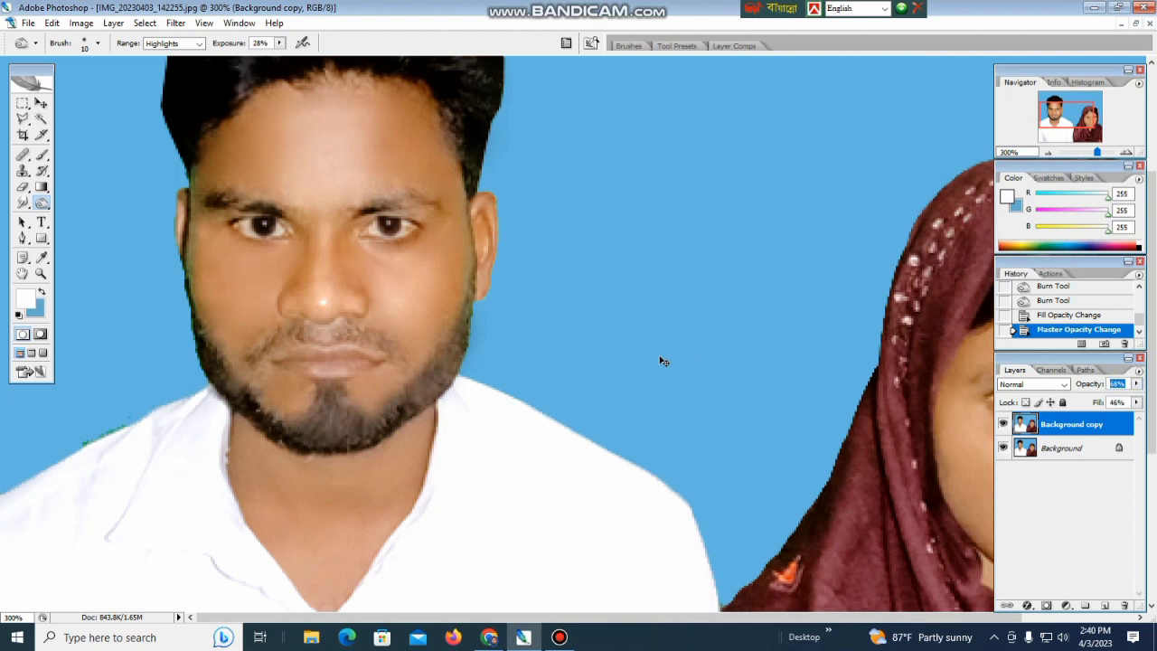
# Merge the burned copy down into the Background layer and duplicate the merged layer.
pyautogui.hotkey('ctrl', '-')
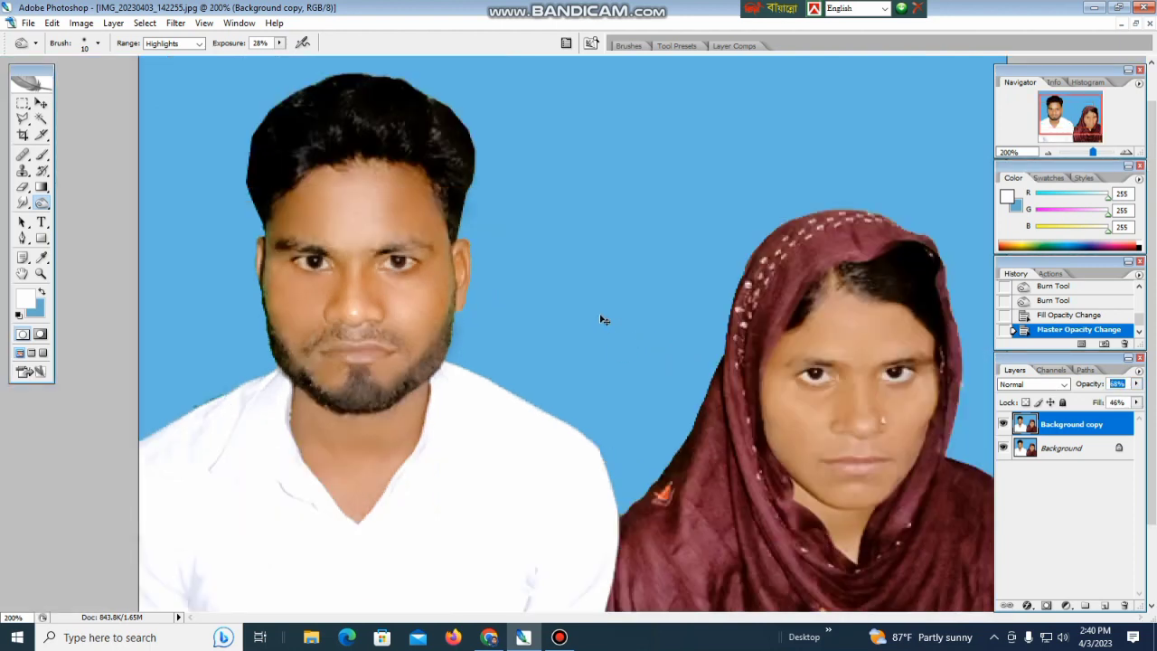
pyautogui.hotkey('ctrl', 'e')
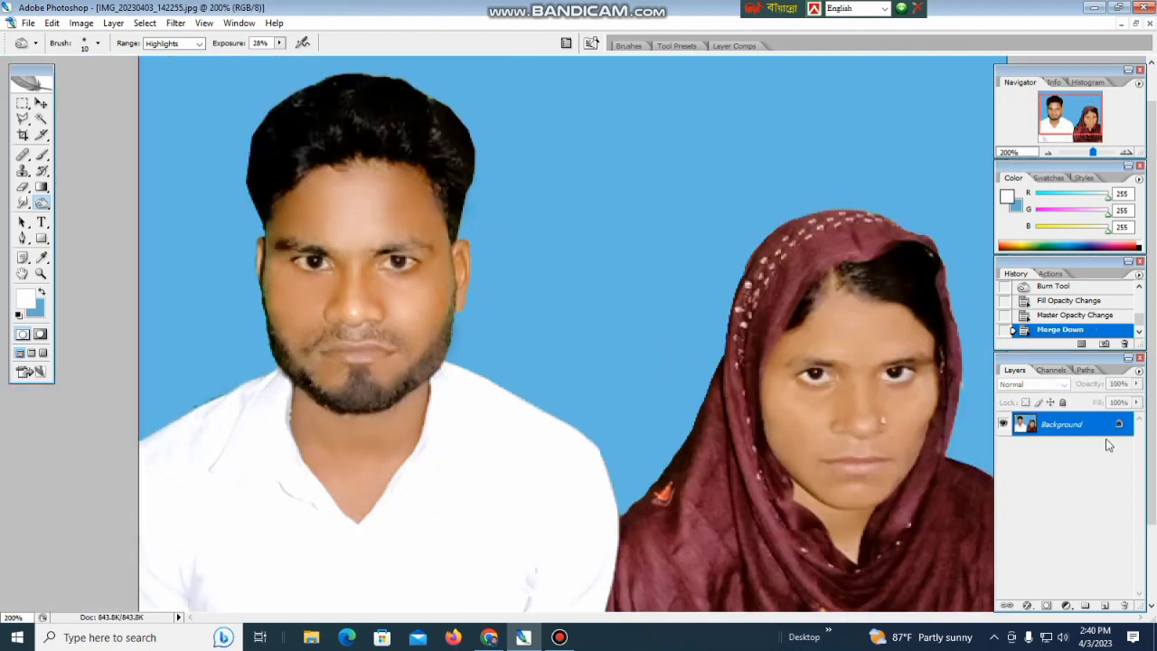
pyautogui.moveTo(1050, 427); pyautogui.dragTo(1104, 606)
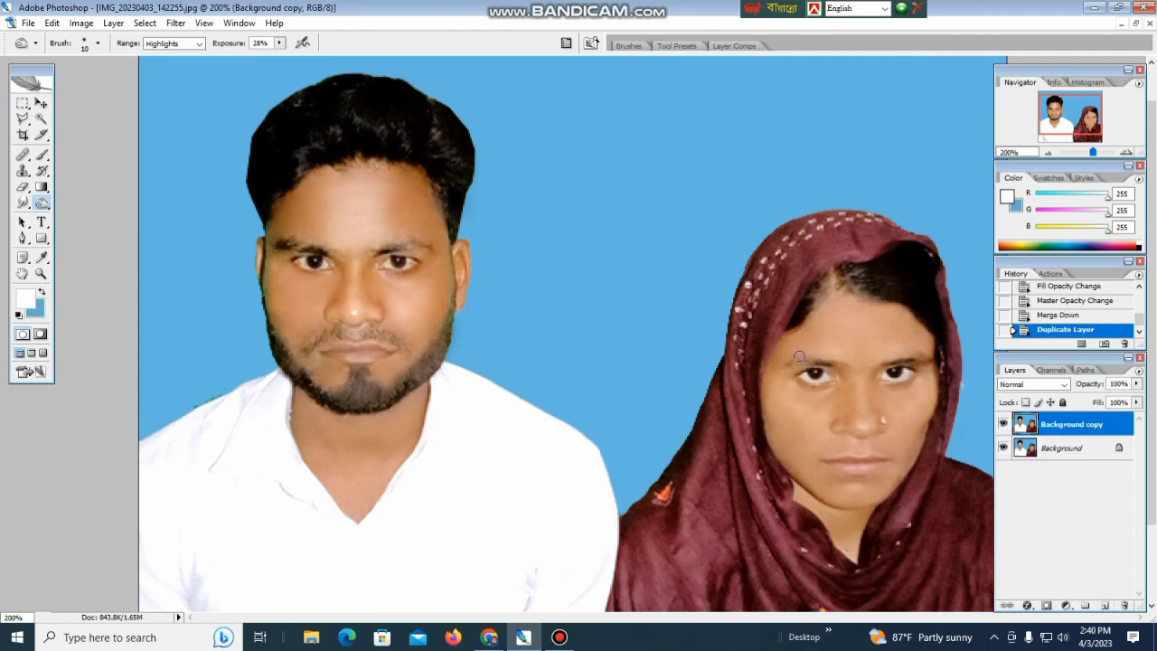
# Select the beaded front part of the woman's headscarf, from the crown down beside her cheek, with the Polygonal Lasso at 0 px feather.
pyautogui.press('l')
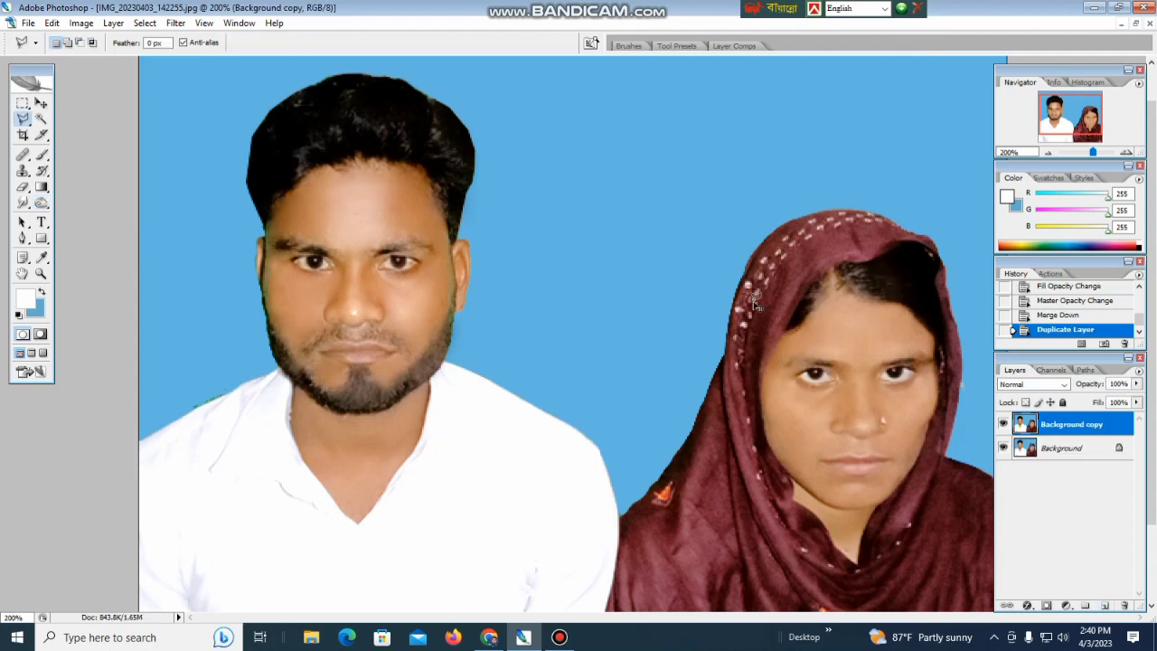
pyautogui.hotkey('ctrl', '+')
pyautogui.moveTo(811, 293); pyautogui.dragTo(701, 301)
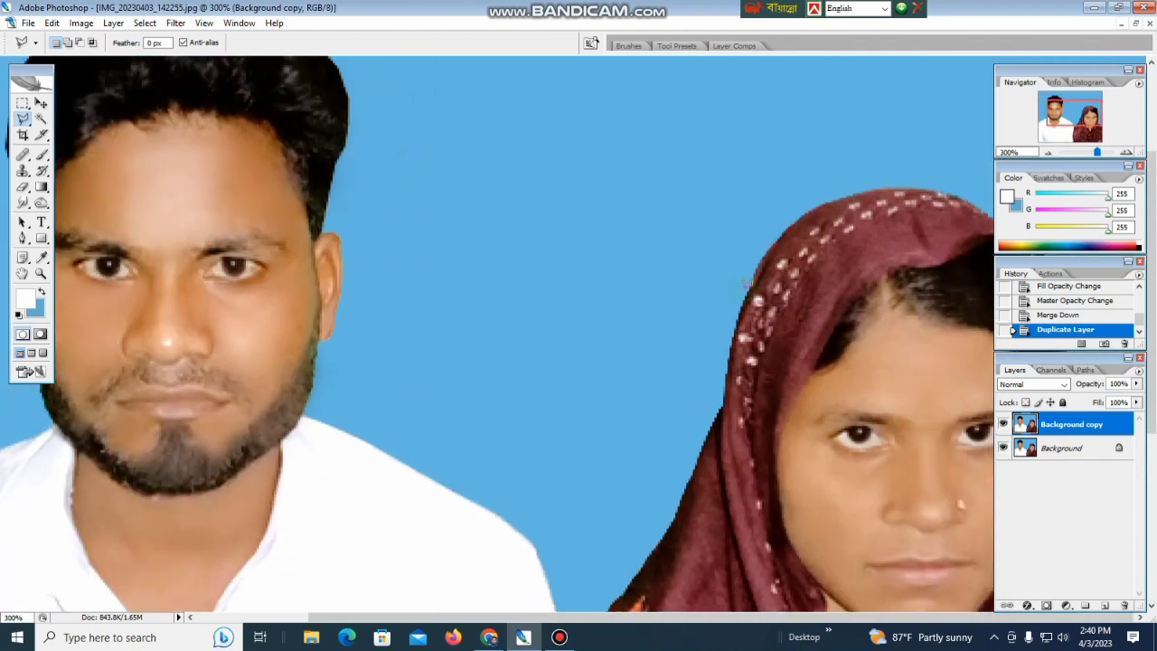
pyautogui.hotkey('ctrl', '+')
pyautogui.moveTo(800, 284); pyautogui.dragTo(524, 269)
pyautogui.moveTo(733, 248); pyautogui.dragTo(682, 210)
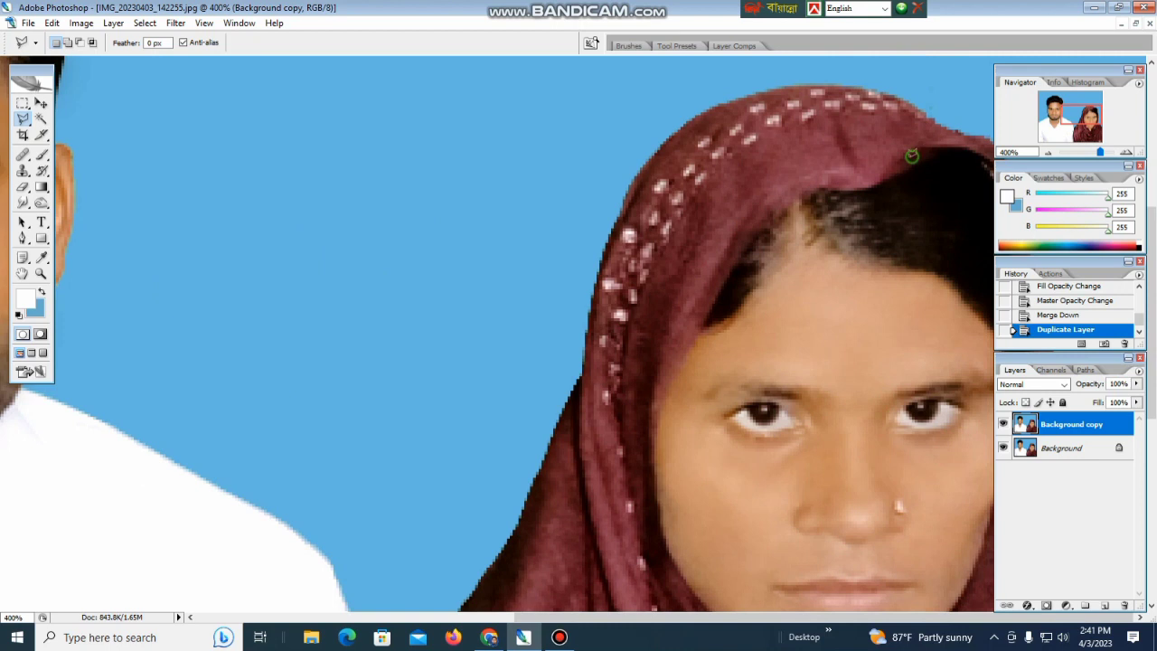
pyautogui.click(752, 213)
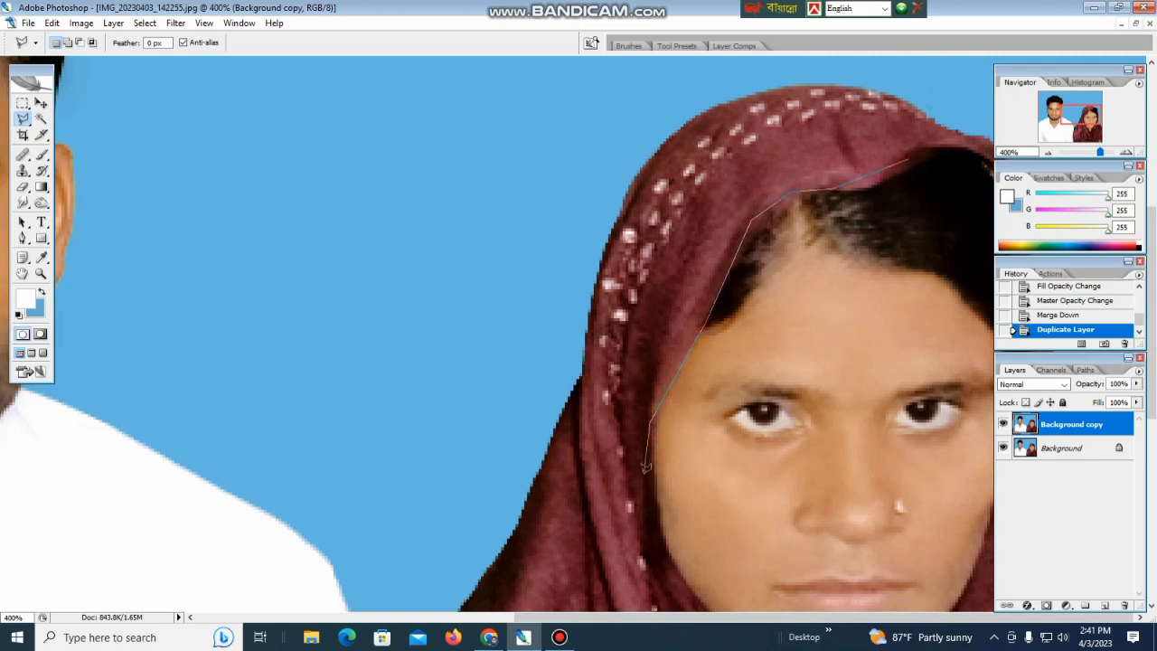
pyautogui.click(630, 483)
pyautogui.click(594, 409)
pyautogui.click(626, 286)
pyautogui.click(679, 163)
pyautogui.click(599, 312)
pyautogui.click(639, 197)
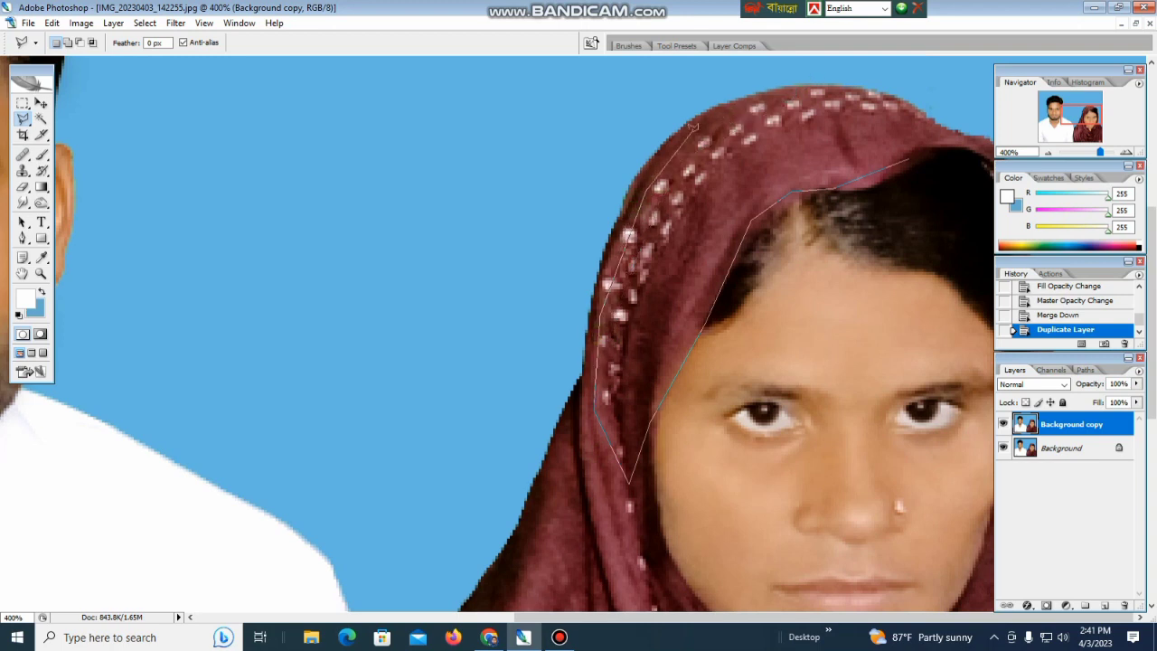
pyautogui.click(713, 112)
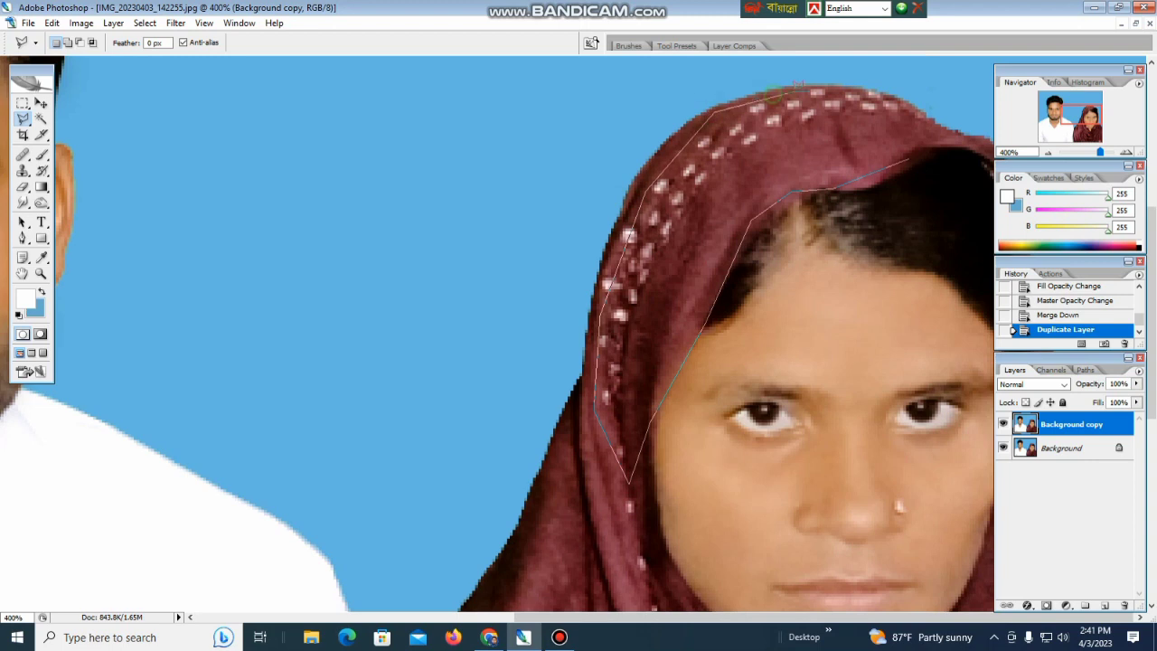
pyautogui.click(902, 161)
pyautogui.hotkey('ctrl', '-')
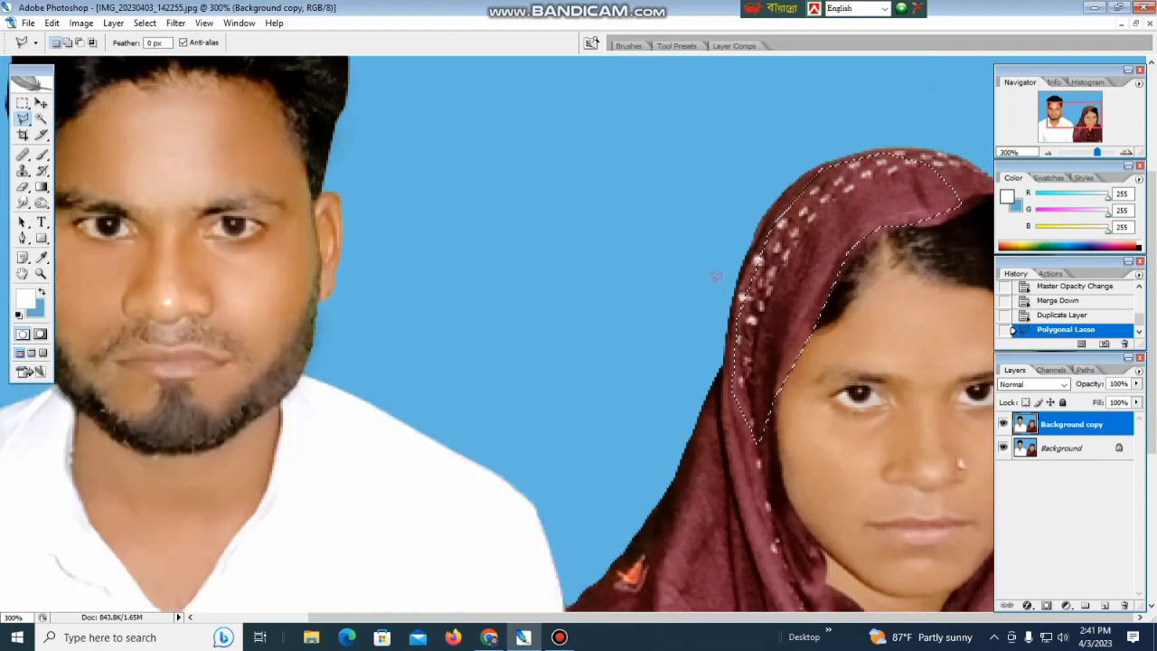
# Try to place a copy of the selected beaded scarf piece over the woman's forehead.
pyautogui.press('v')
pyautogui.moveTo(705, 266); pyautogui.dragTo(905, 391)
pyautogui.hotkey('ctrl', '+')
pyautogui.moveTo(775, 357); pyautogui.dragTo(603, 375)
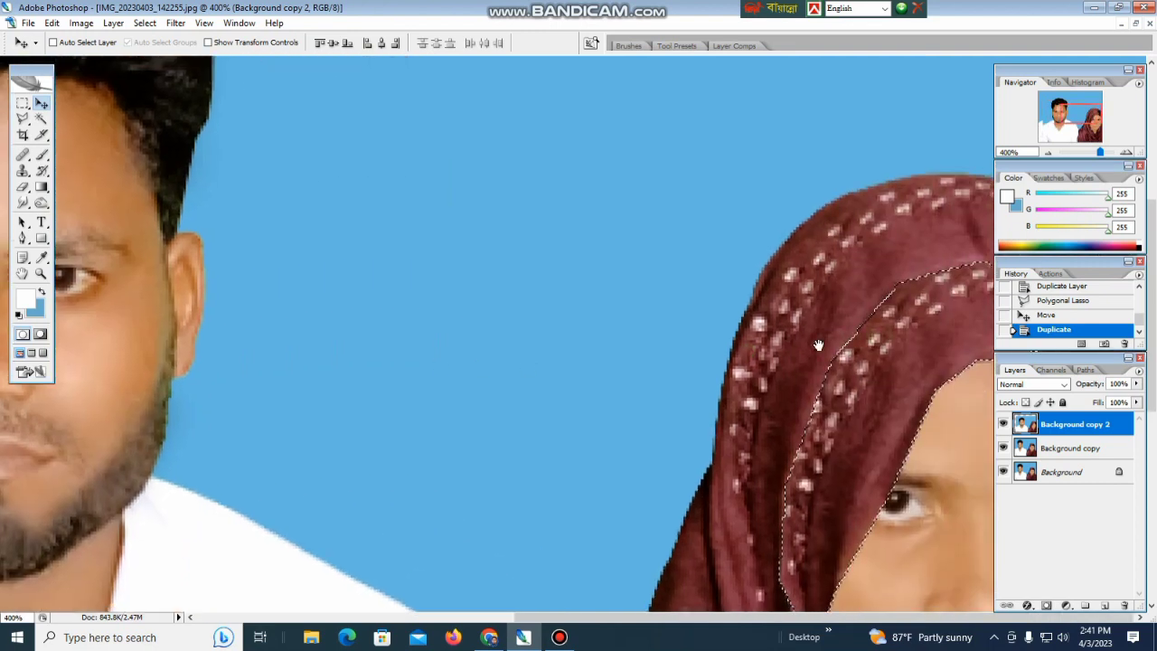
pyautogui.moveTo(819, 346); pyautogui.dragTo(632, 267)
pyautogui.press('Tab')
pyautogui.hotkey('ctrl', '+')
pyautogui.moveTo(861, 373); pyautogui.dragTo(860, 267)
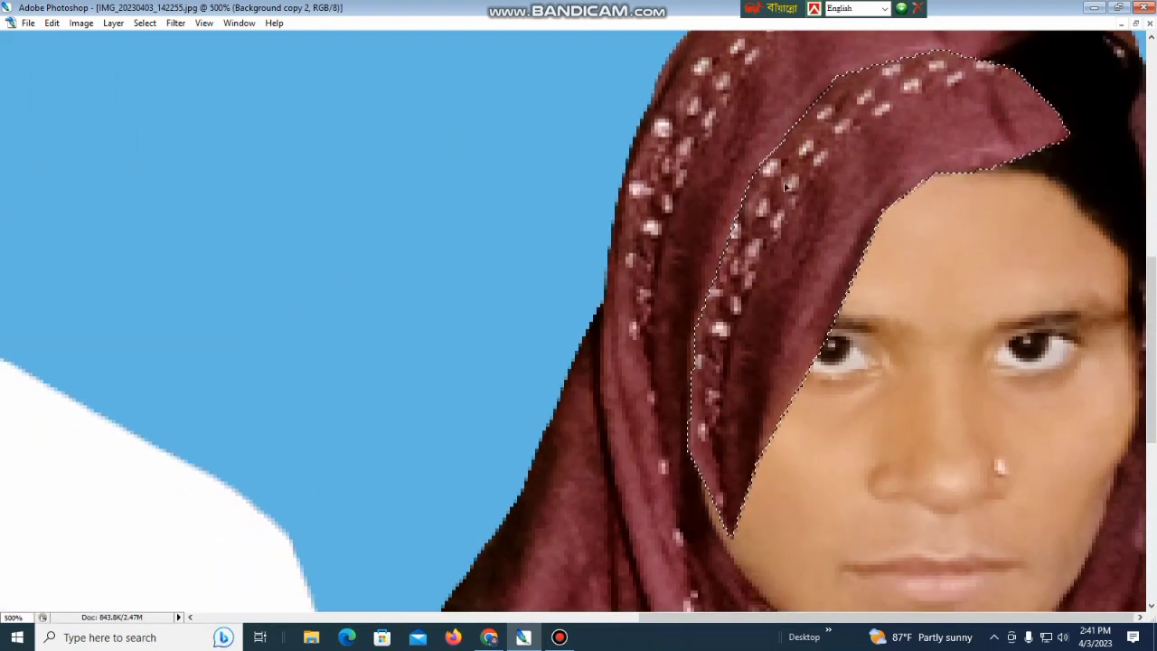
# Try to flip the copied scarf piece horizontally and narrow it over the exposed hair beside her face.
pyautogui.hotkey('ctrl', 't')
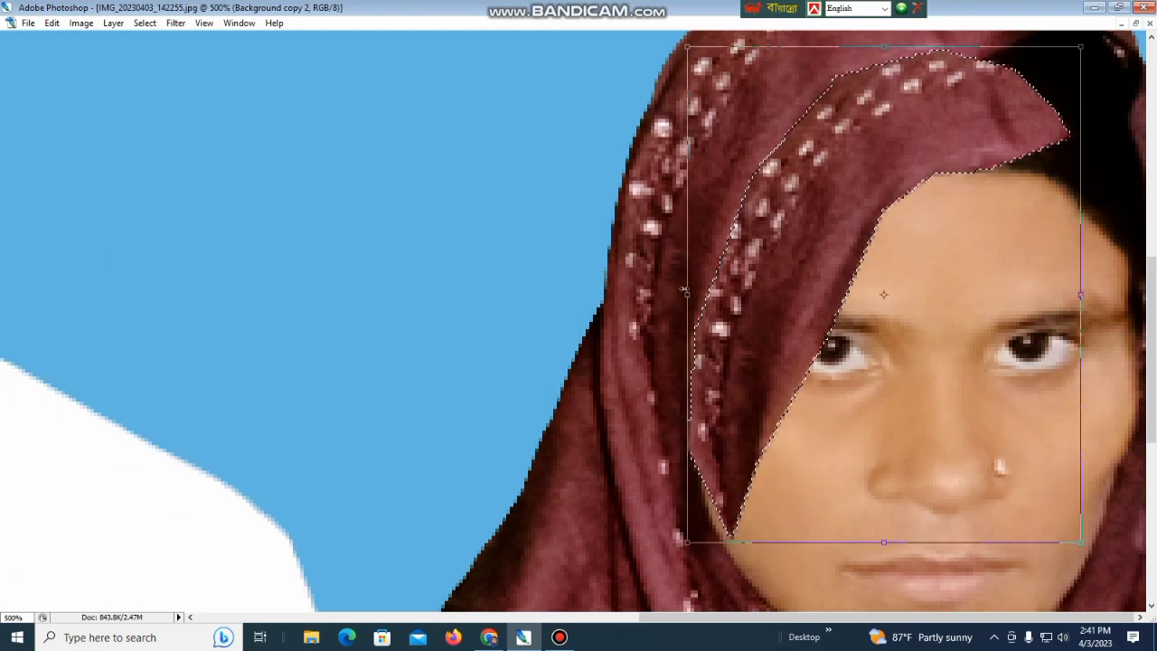
pyautogui.moveTo(686, 289); pyautogui.dragTo(1140, 308)
pyautogui.moveTo(1080, 277); pyautogui.dragTo(898, 279)
pyautogui.hotkey('ctrl', '-')
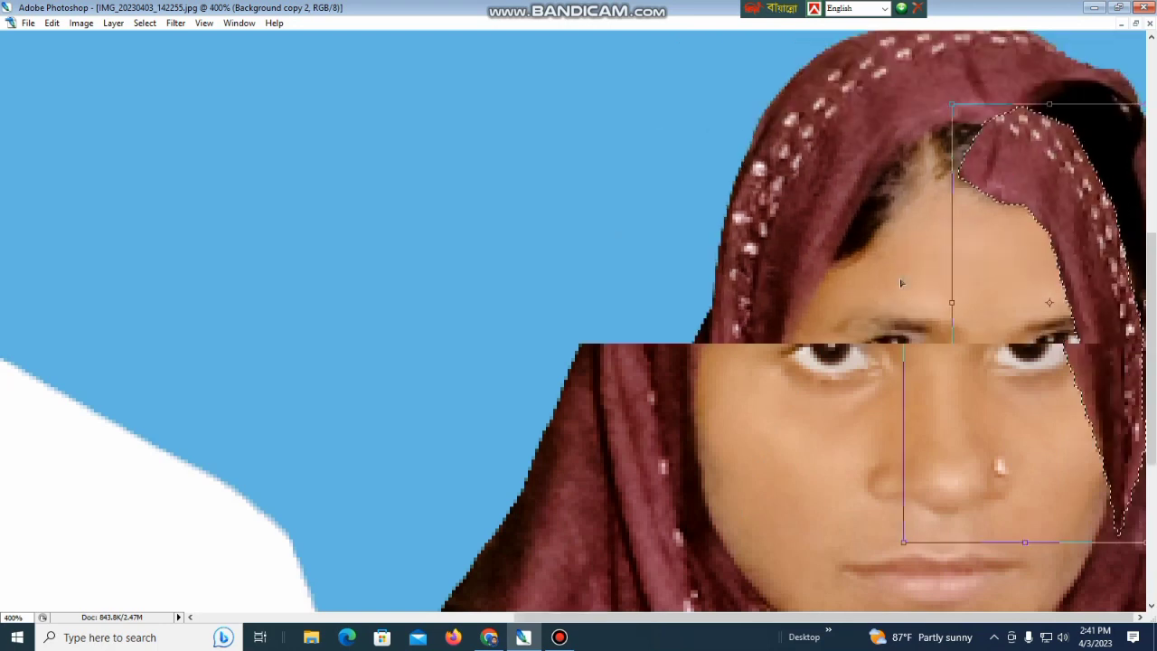
pyautogui.hotkey('ctrl', '-')
pyautogui.hotkey('ctrl', '-')
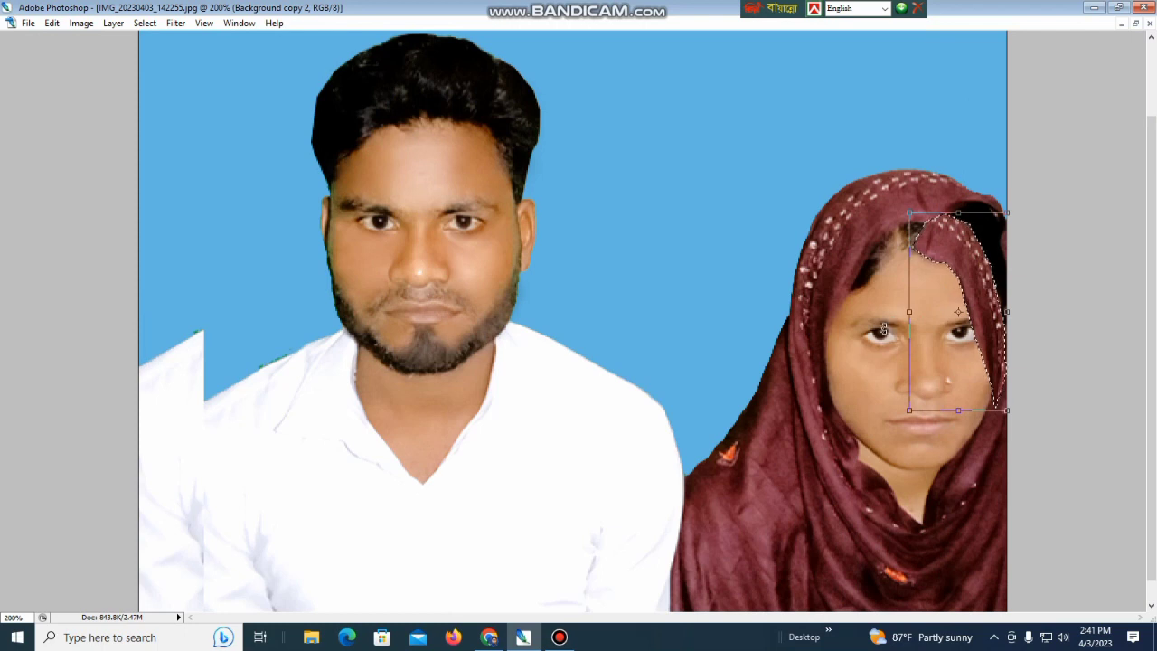
pyautogui.press('Return')
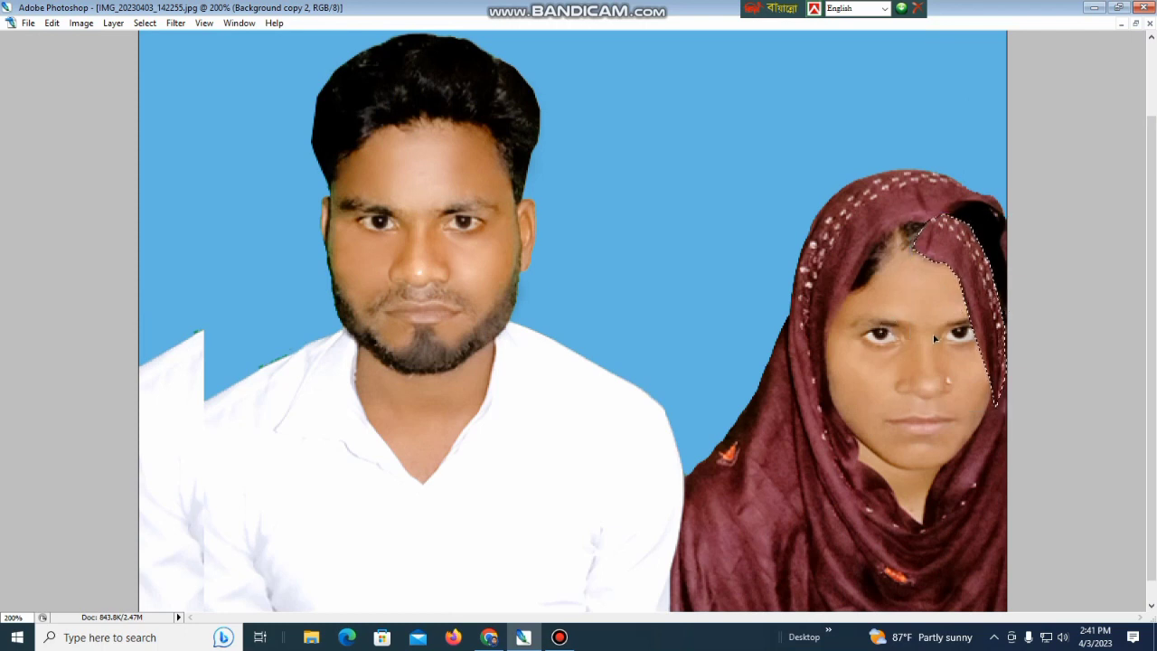
# Undo the flipped scarf piece, the layer duplication and the move, back to before the scarf selection.
pyautogui.hotkey('ctrl', 'alt', 'z')
pyautogui.hotkey('ctrl', 'alt', 'z')
pyautogui.hotkey('ctrl', 'alt', 'z')
pyautogui.hotkey('ctrl', 'alt', 'z')
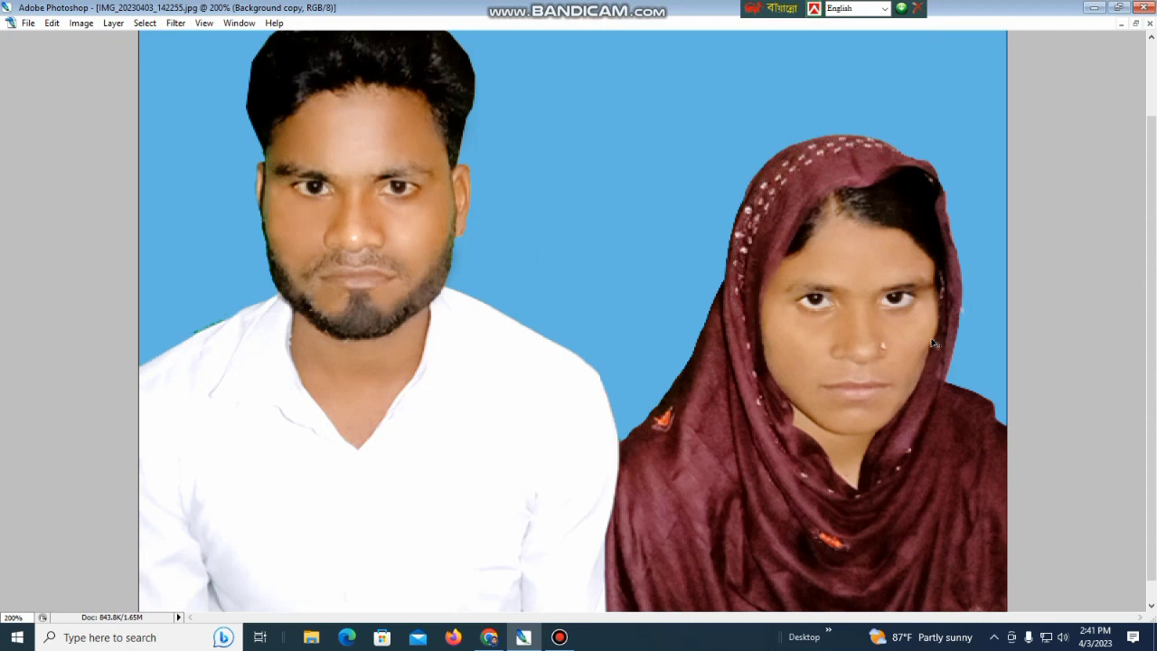
pyautogui.hotkey('ctrl', 'alt', 'z')
pyautogui.hotkey('ctrl', 'alt', 'z')
pyautogui.hotkey('ctrl', 'alt', 'z')
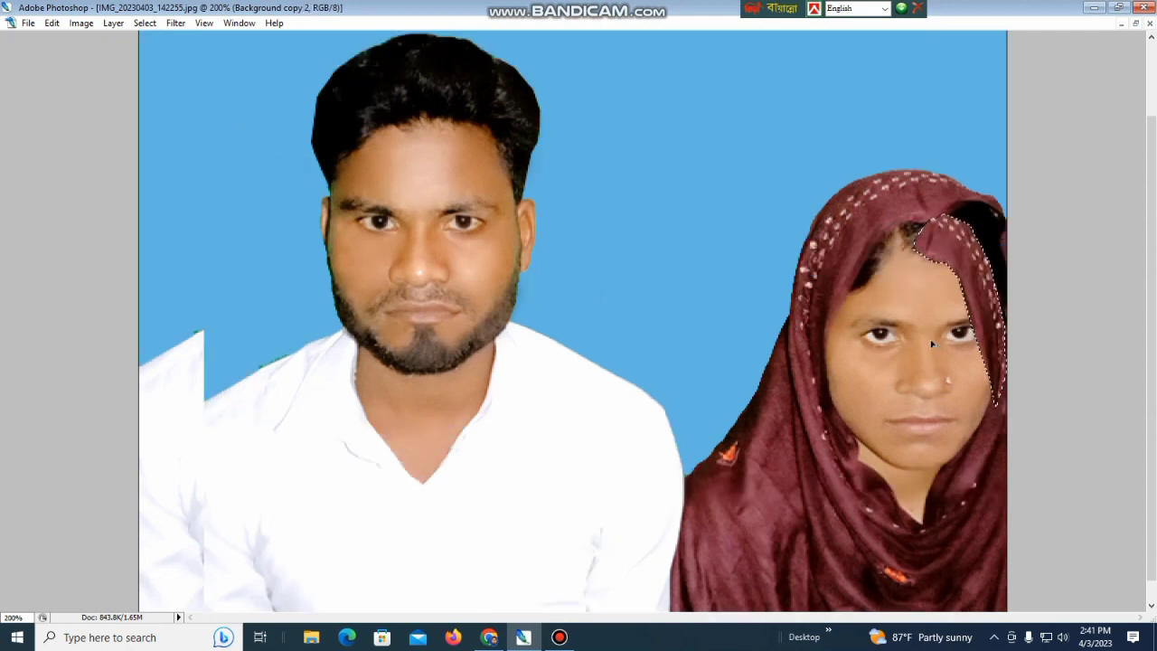
pyautogui.hotkey('ctrl', 'alt', 'z')
pyautogui.hotkey('ctrl', 'alt', 'z')
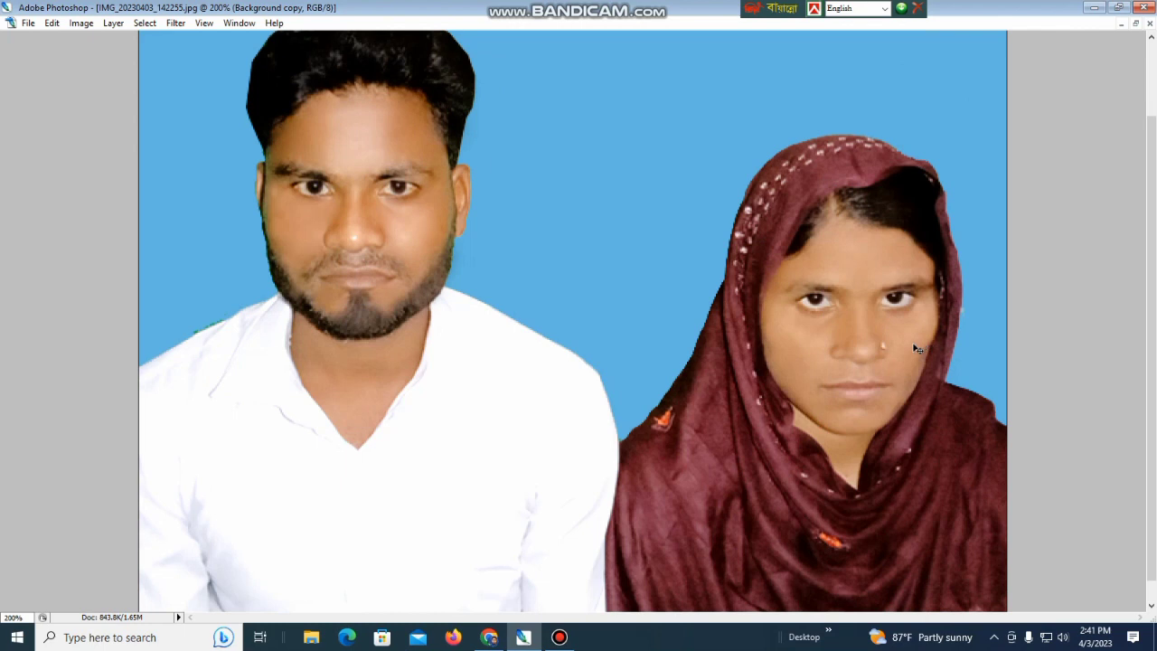
# Select the beaded front part of the woman's headscarf again, from the crown down beside her cheek, with the Polygonal Lasso.
pyautogui.hotkey('ctrl', '+')
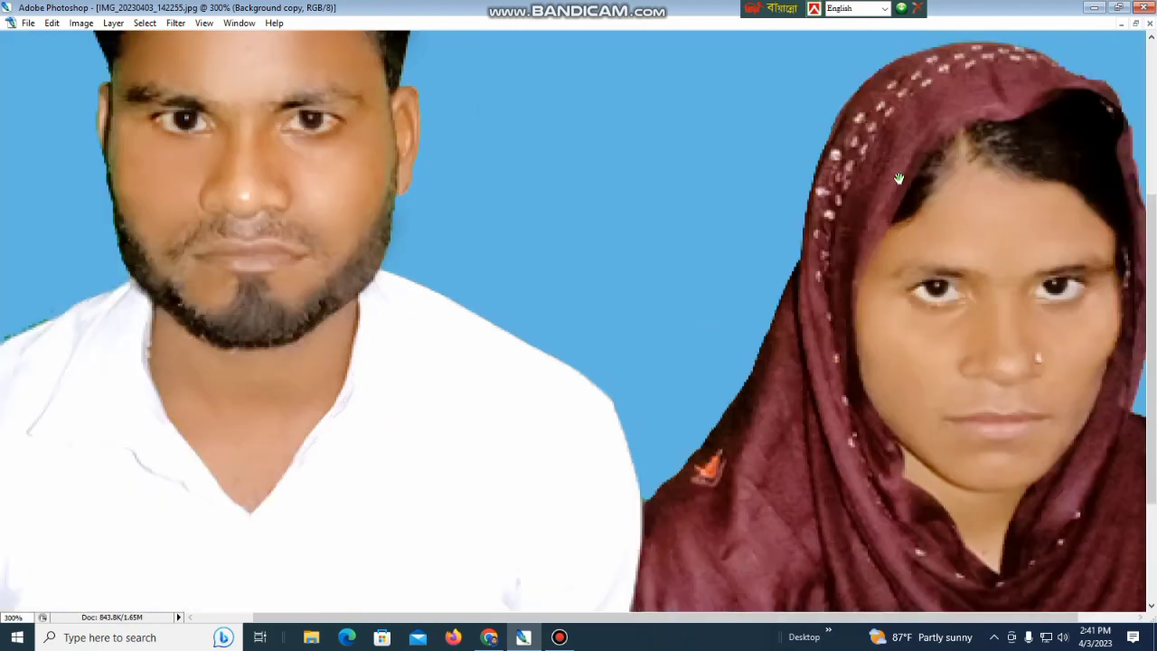
pyautogui.moveTo(898, 177); pyautogui.dragTo(821, 278)
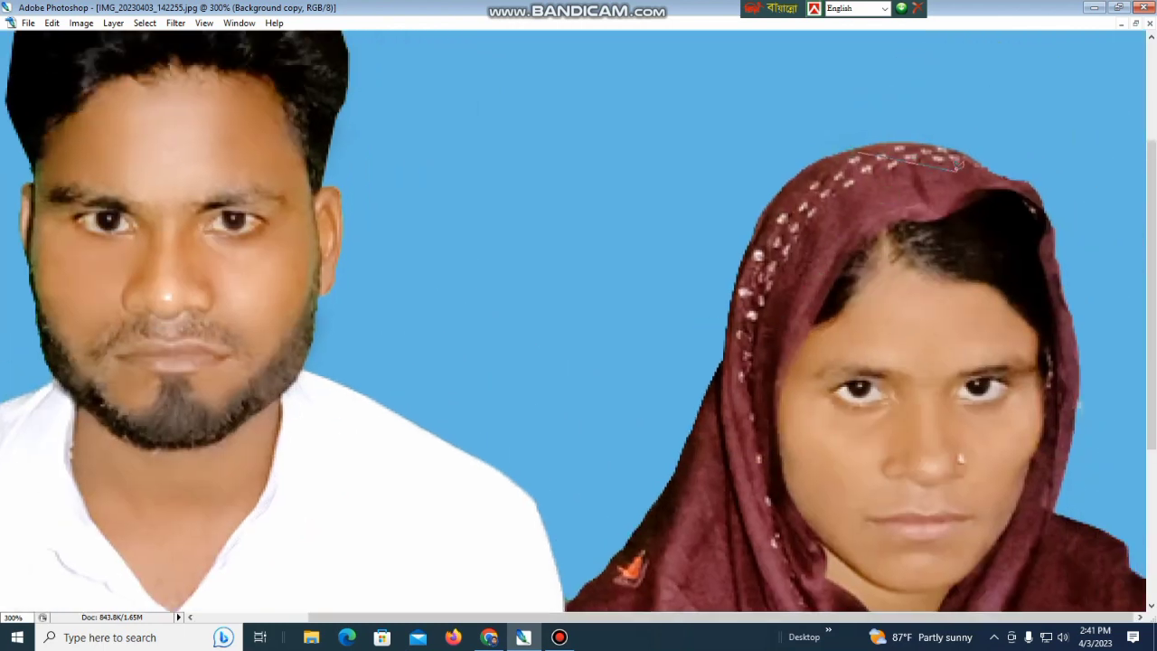
pyautogui.click(856, 232)
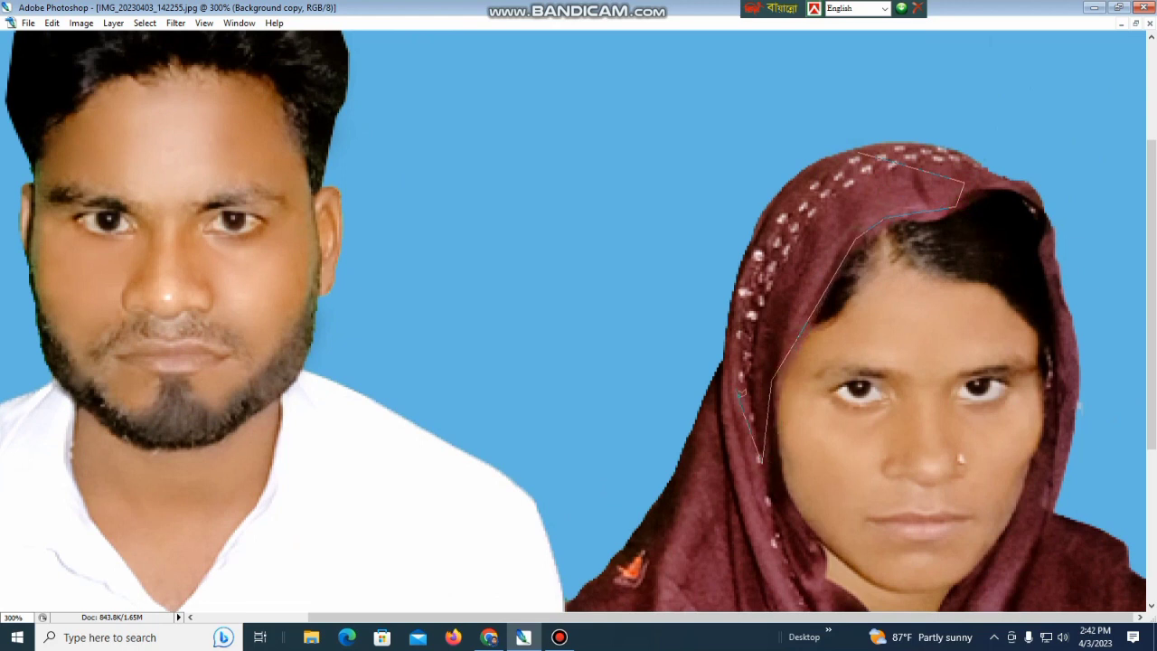
pyautogui.click(735, 293)
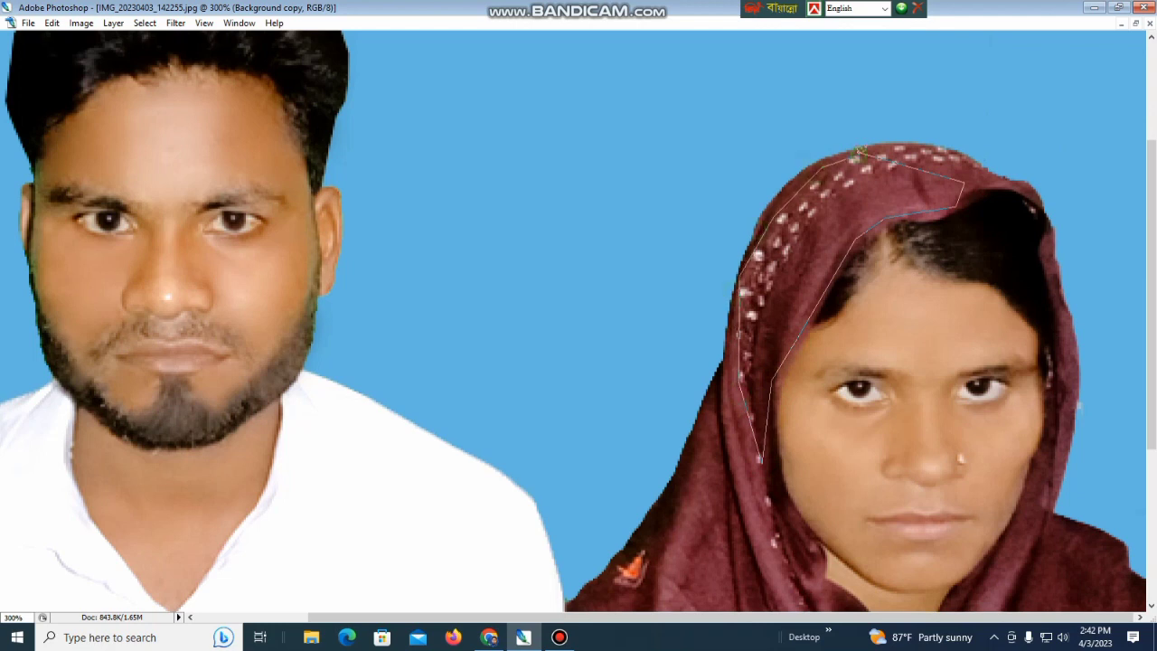
pyautogui.click(860, 151)
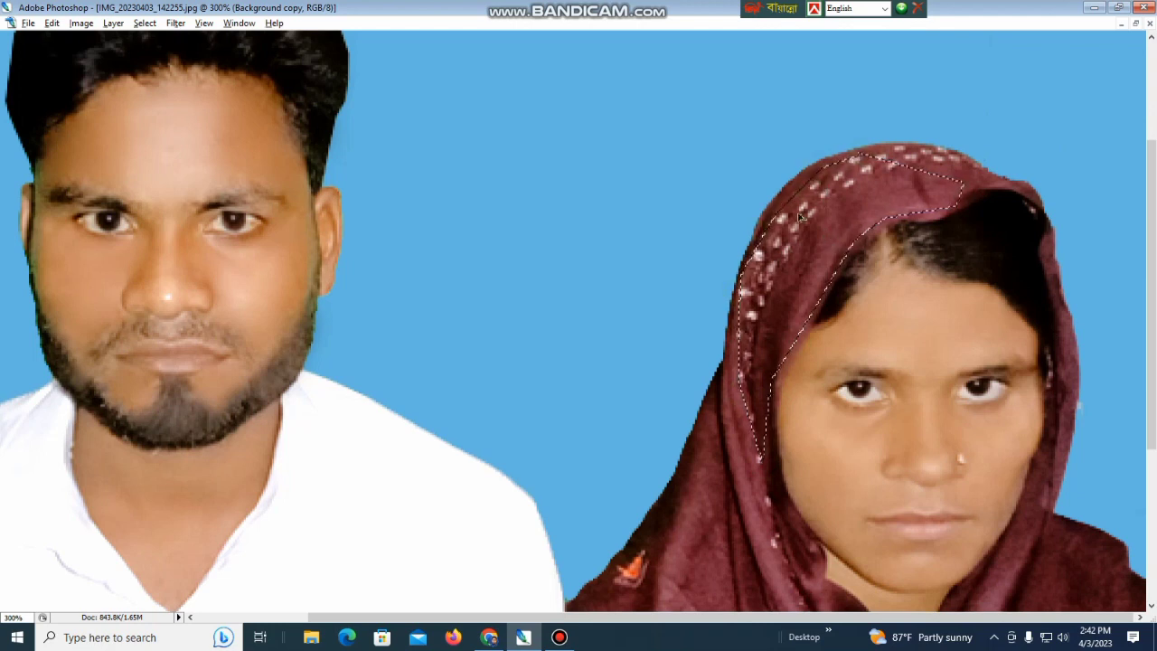
# Copy the selected scarf piece, flip it horizontally and fit it over the exposed hair along the opposite edge of the headscarf.
pyautogui.moveTo(800, 215); pyautogui.dragTo(894, 254)
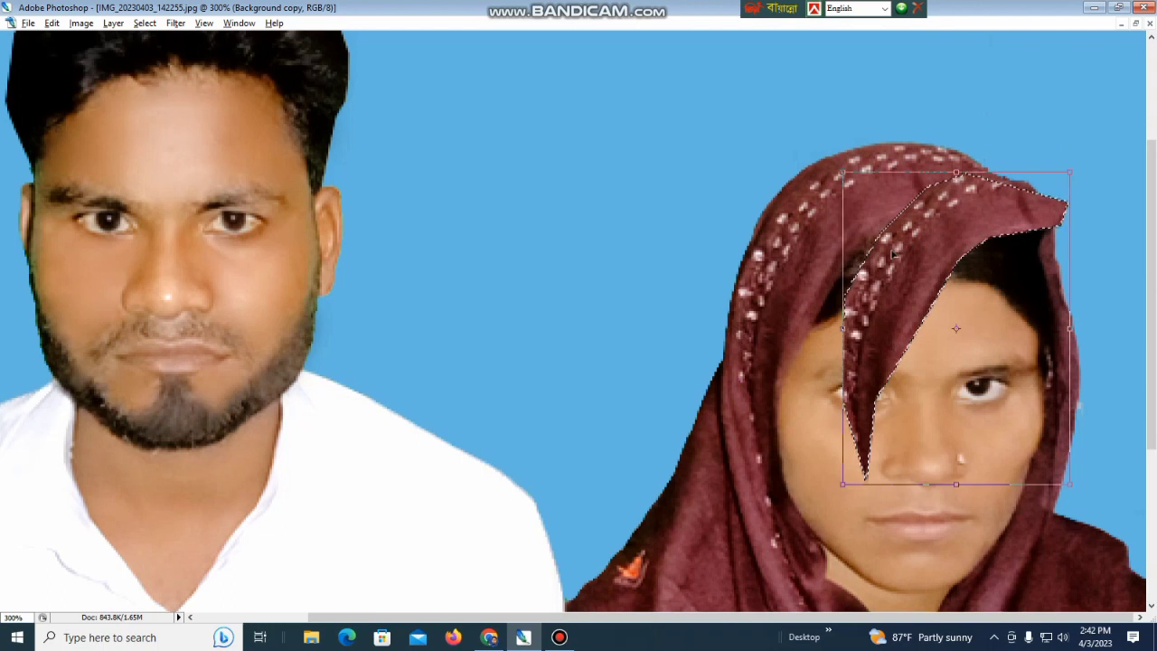
pyautogui.moveTo(843, 328); pyautogui.dragTo(846, 328)
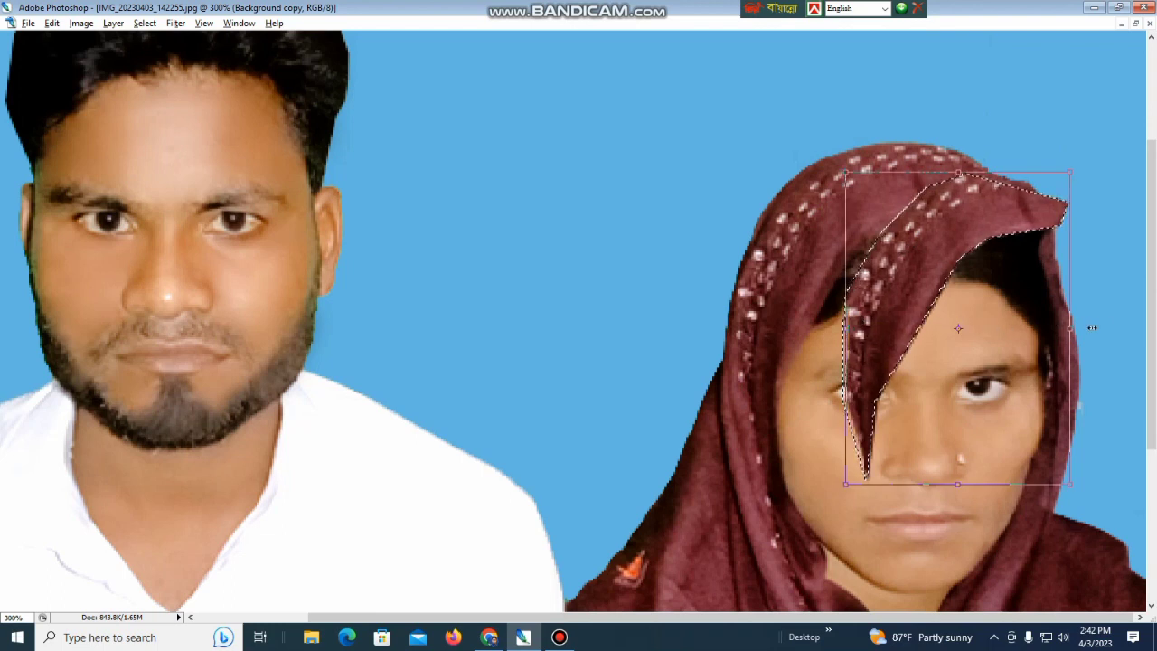
pyautogui.moveTo(1091, 328); pyautogui.dragTo(988, 323)
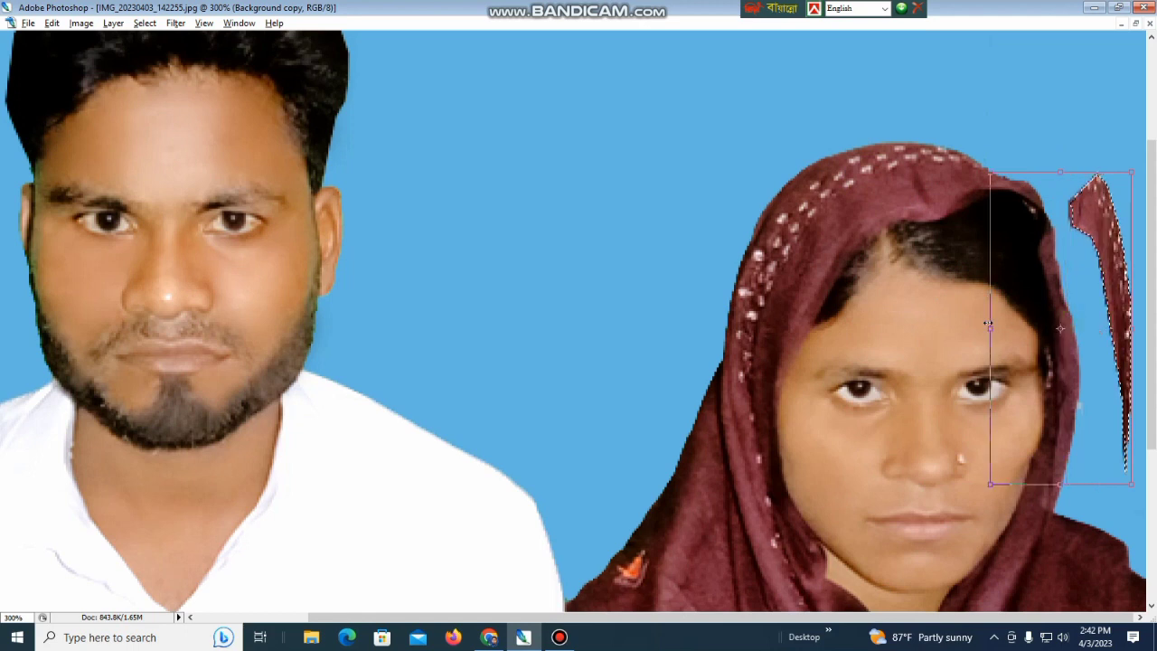
pyautogui.moveTo(991, 203)
pyautogui.mouseDown()
pyautogui.moveTo(959, 206)
pyautogui.moveTo(999, 205)
pyautogui.mouseUp()
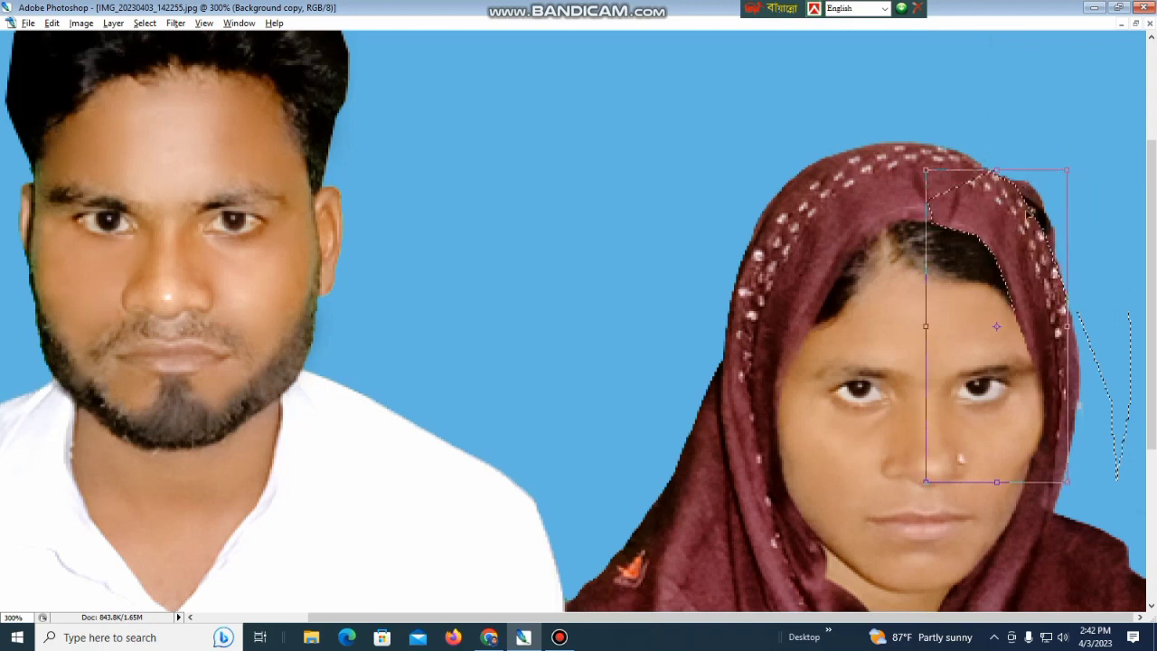
pyautogui.moveTo(1071, 172); pyautogui.dragTo(1084, 172)
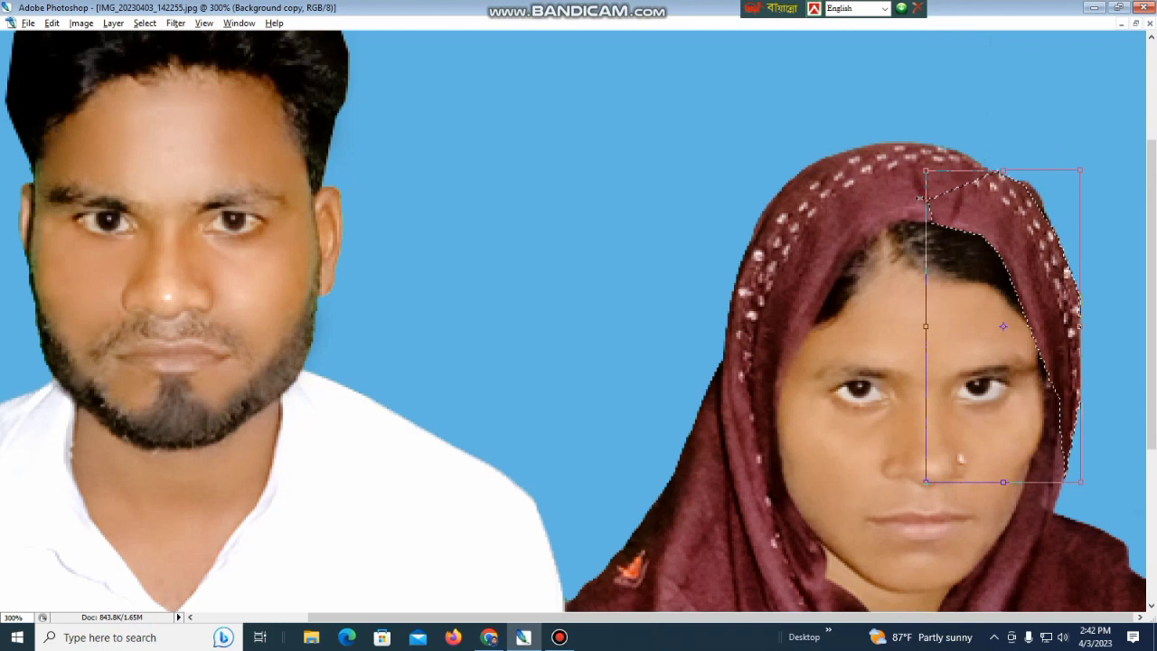
pyautogui.moveTo(926, 170); pyautogui.dragTo(907, 177)
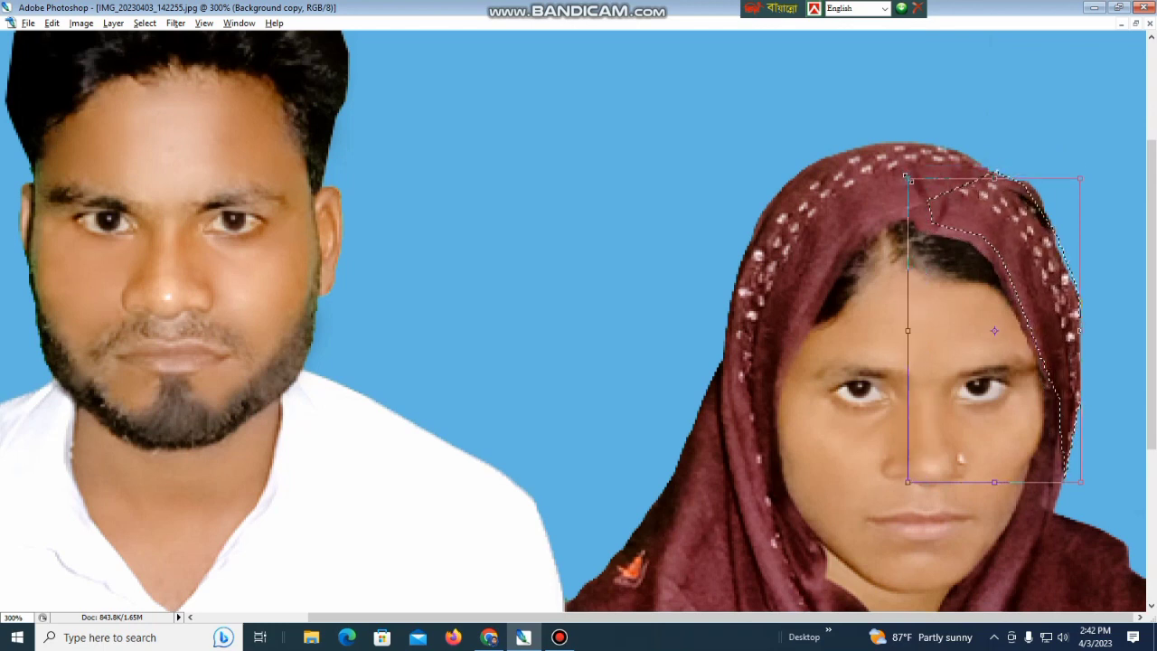
pyautogui.moveTo(1083, 178); pyautogui.dragTo(1080, 172)
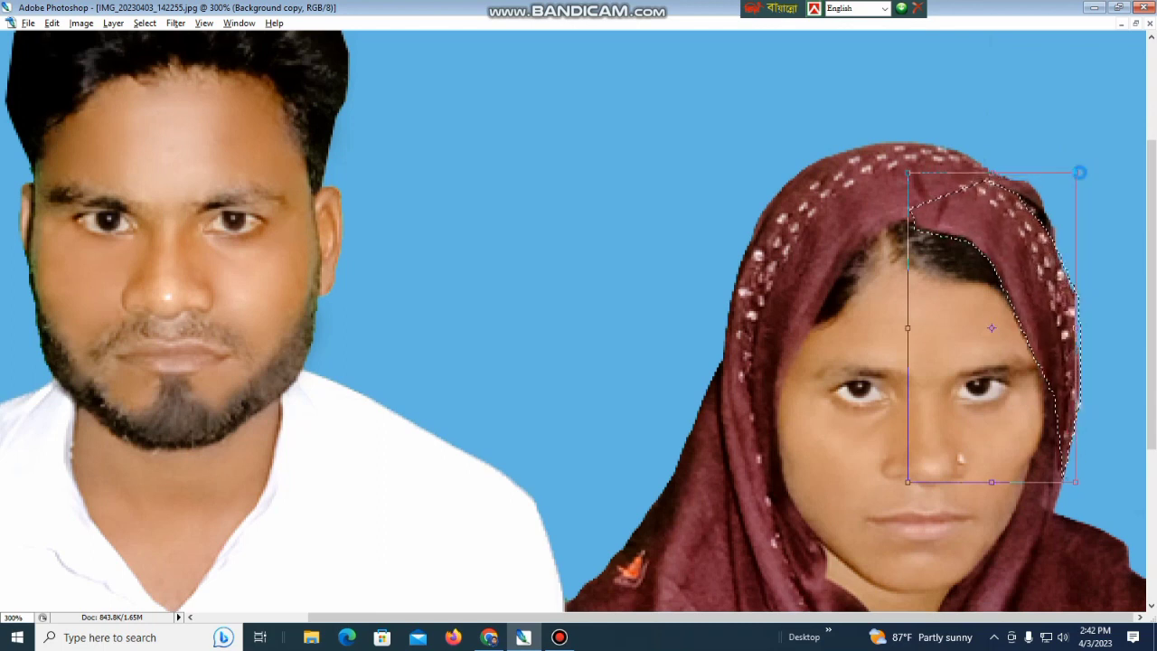
pyautogui.press('Return')
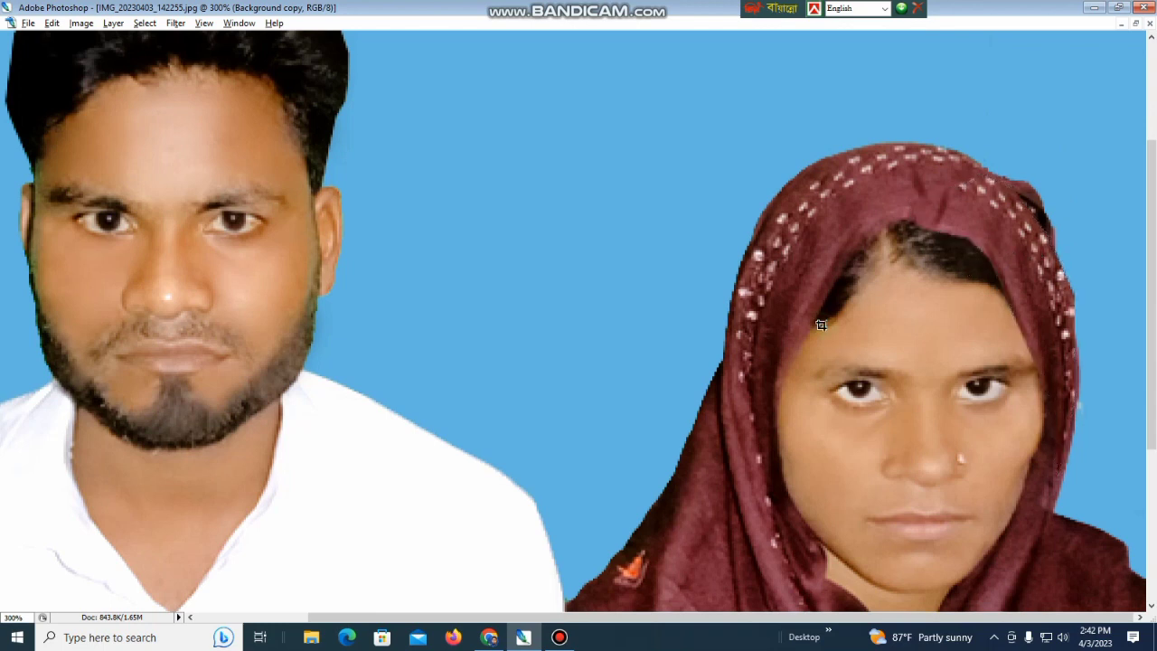
# Merge the patched layer into the Background and erase the leftover bulge of old scarf and hair outside the new scarf edge.
pyautogui.scroll(2, 827, 319)
pyautogui.hscroll(5, 828, 319)
pyautogui.scroll(2, 872, 302)
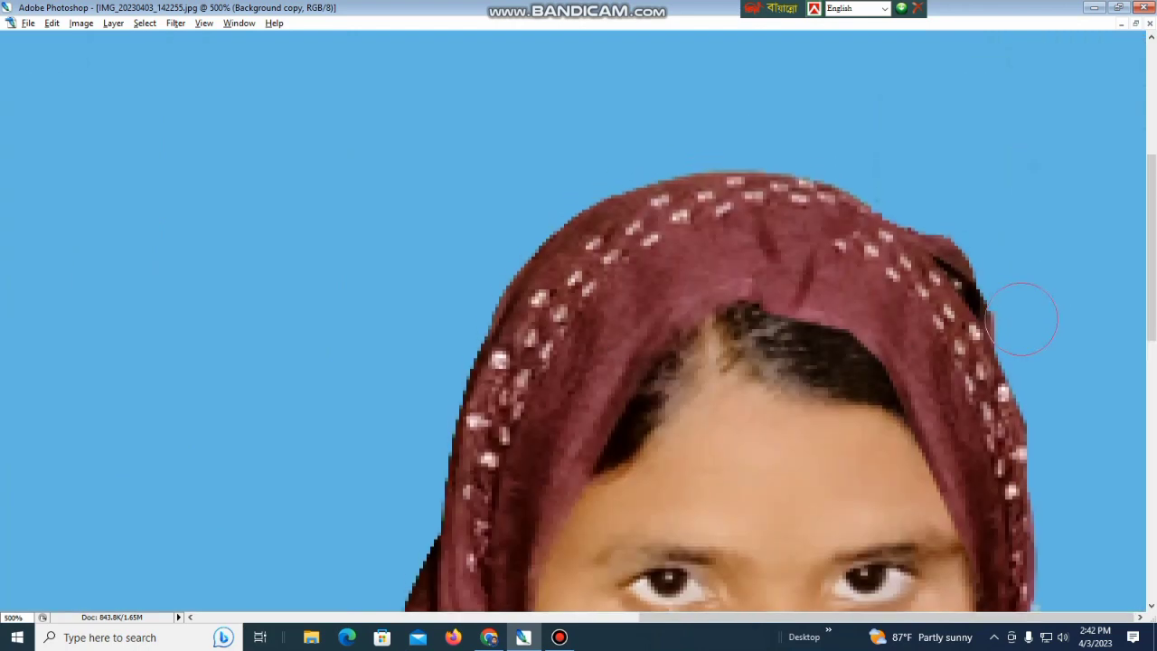
pyautogui.scroll(-1, 998, 264)
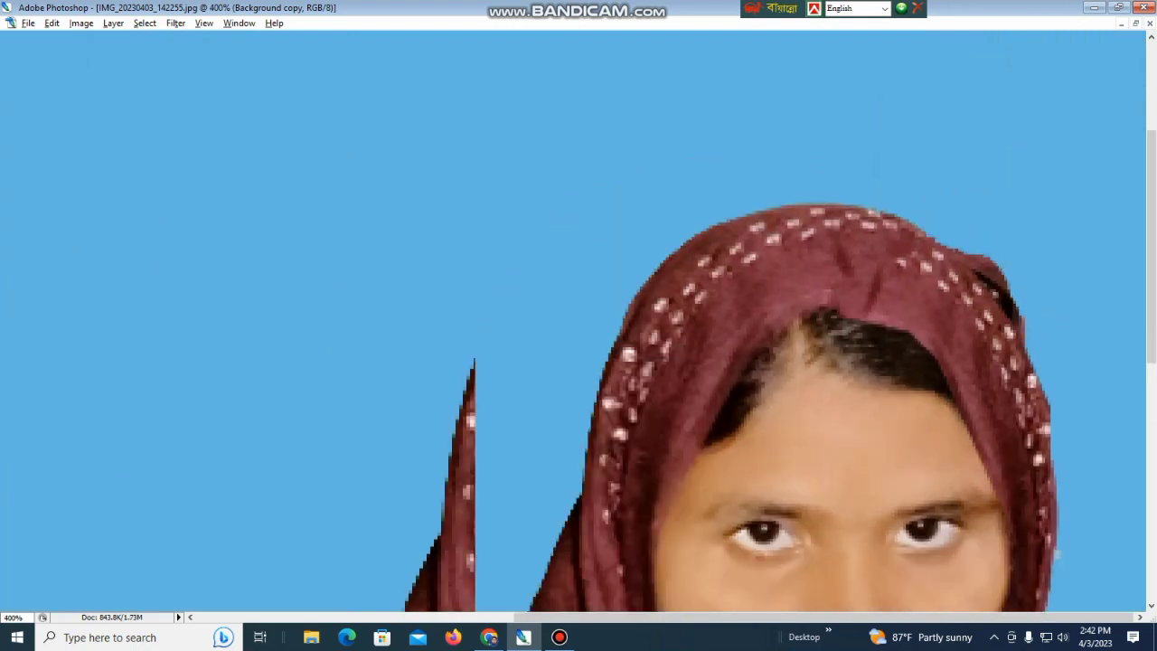
pyautogui.moveTo(1000, 262)
pyautogui.mouseDown()
pyautogui.moveTo(1061, 347)
pyautogui.moveTo(982, 236)
pyautogui.mouseUp()
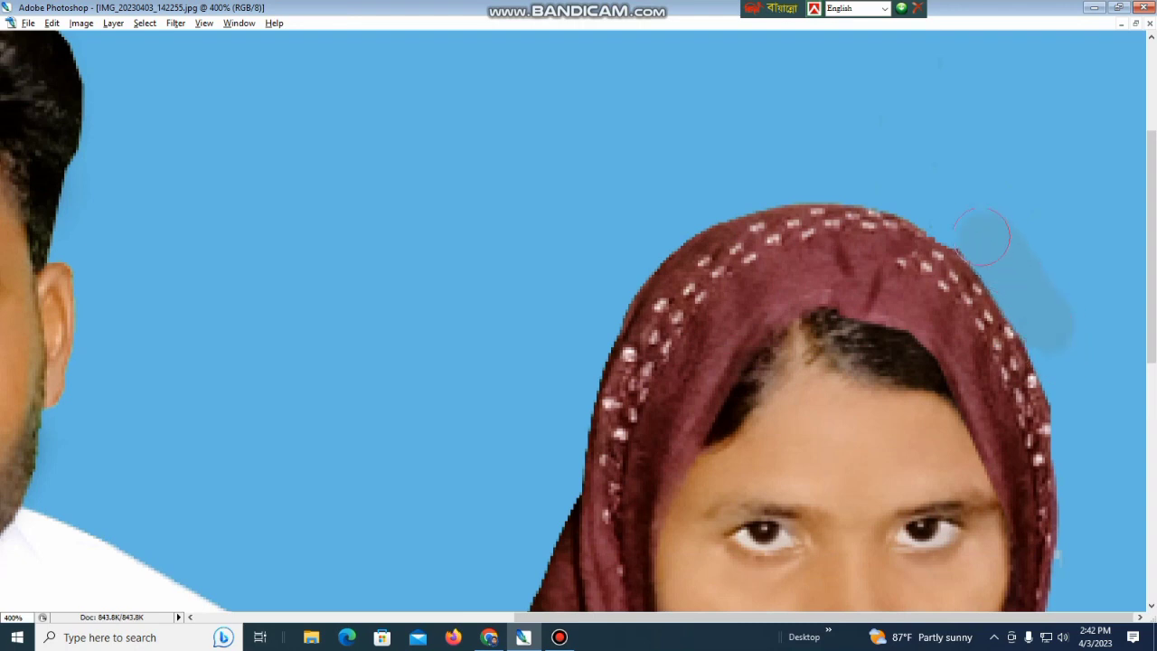
# Select the backdrop around both people with the Magic Wand, fill it with an even blue and clear the selection.
pyautogui.scroll(-3, 1018, 206)
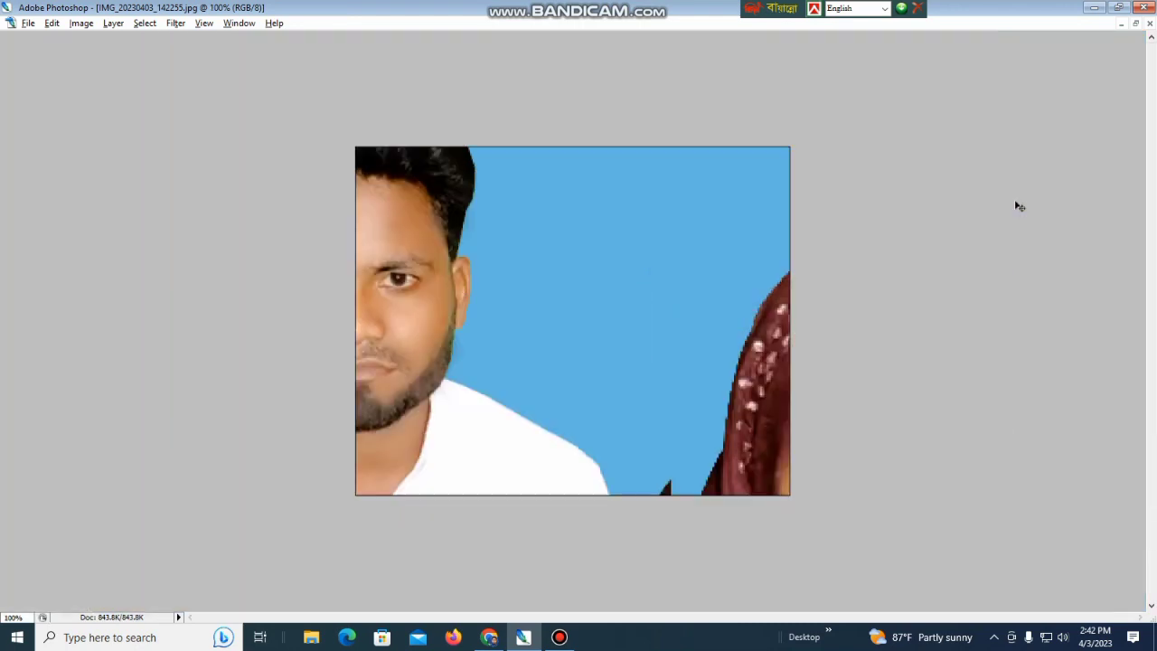
pyautogui.hotkey('alt', 'Delete')
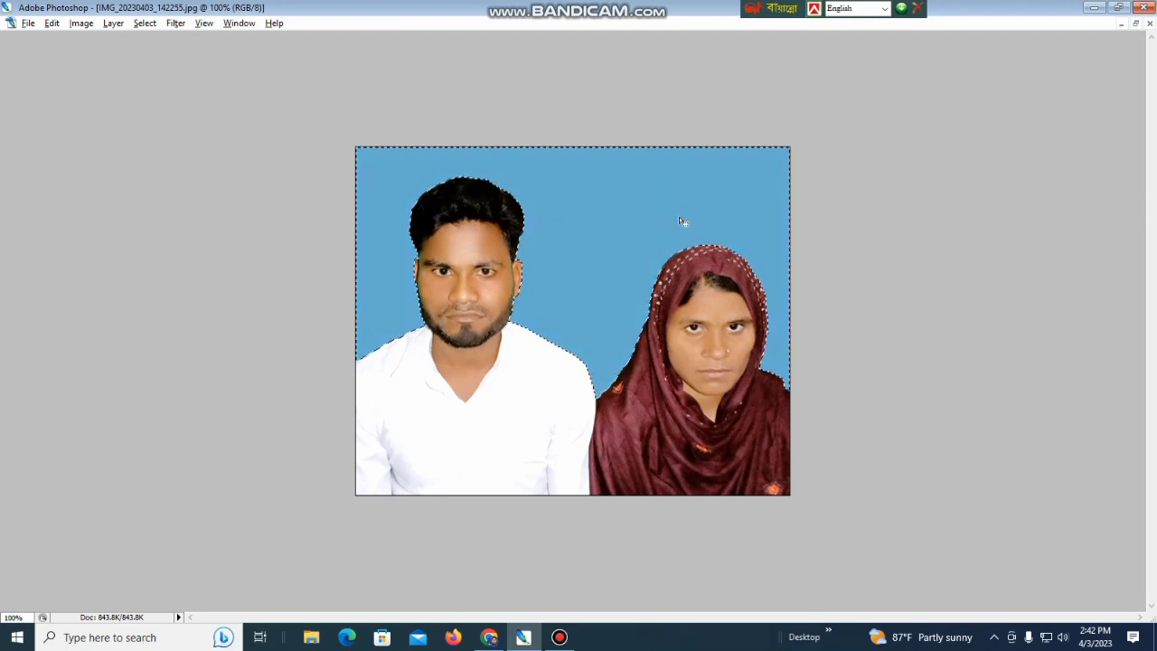
pyautogui.hotkey('ctrl', 'd')
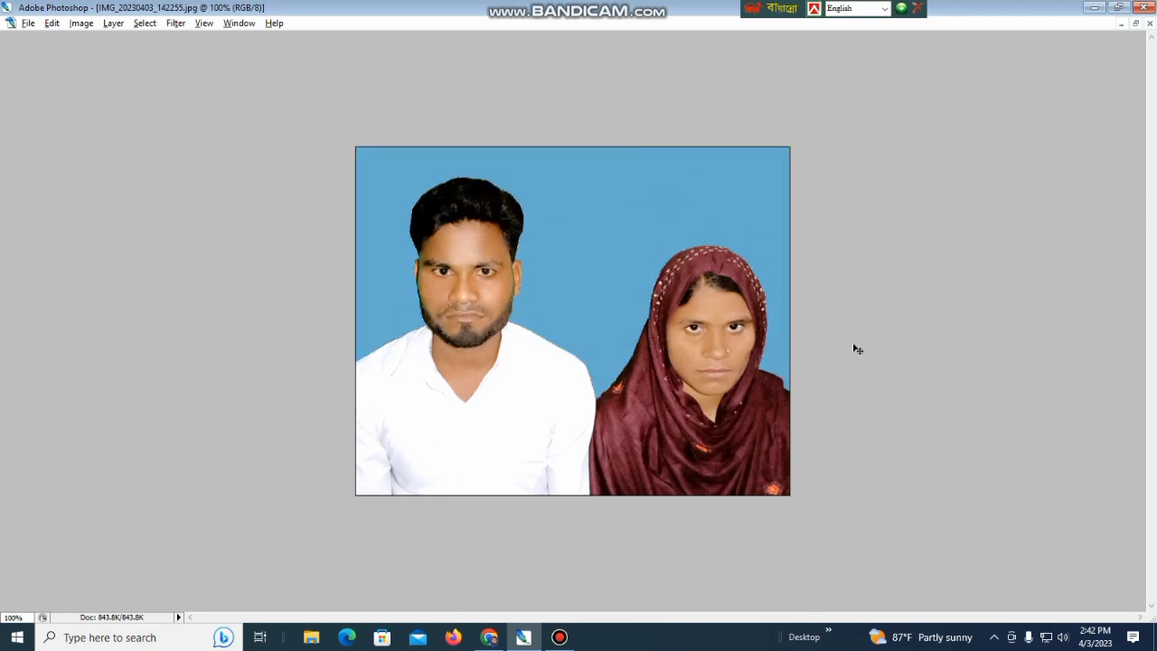
# Brighten the whole photo with an RGB Curves point at input 129 and output 143.
pyautogui.hotkey('ctrl', 'm')
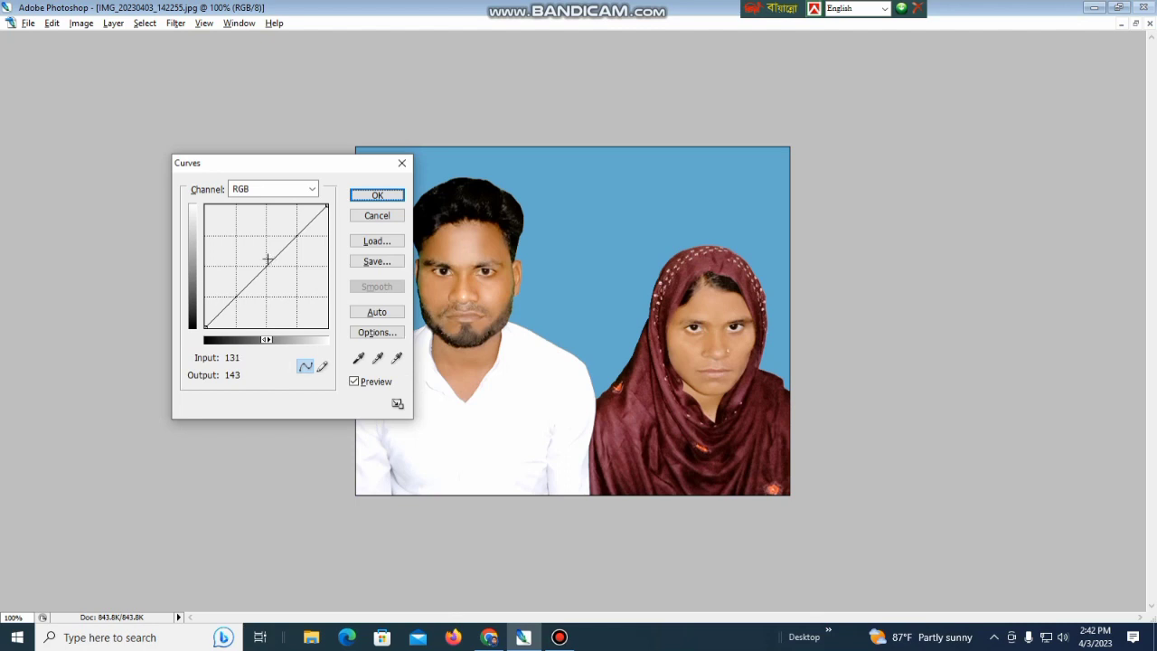
pyautogui.click(267, 259)
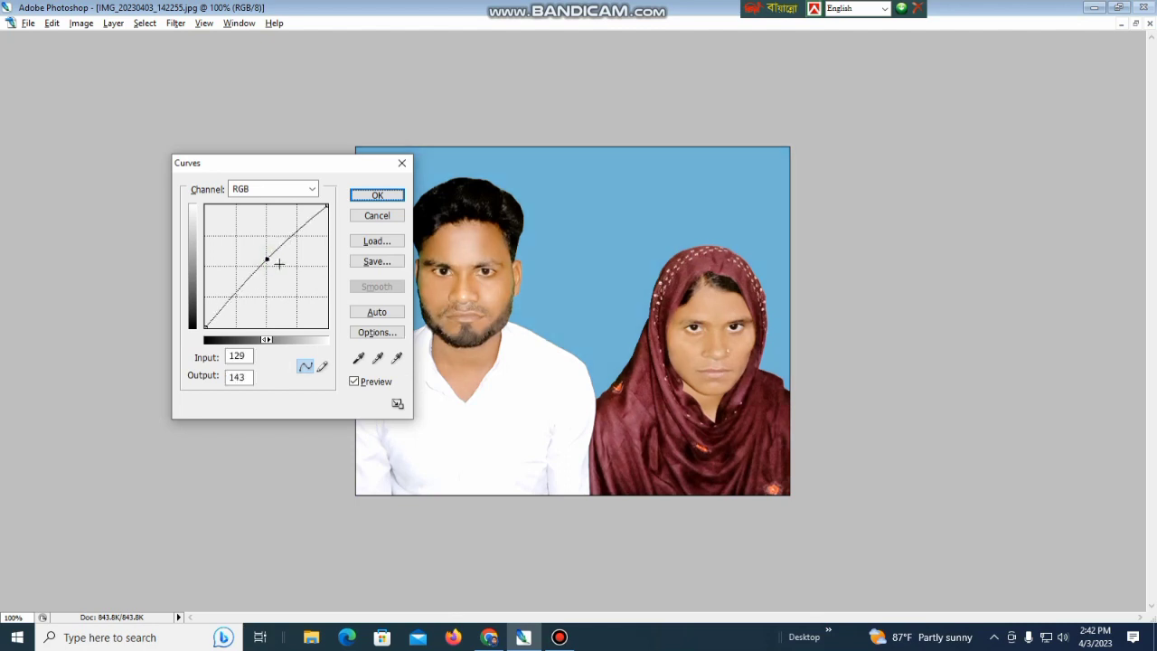
pyautogui.press('Return')
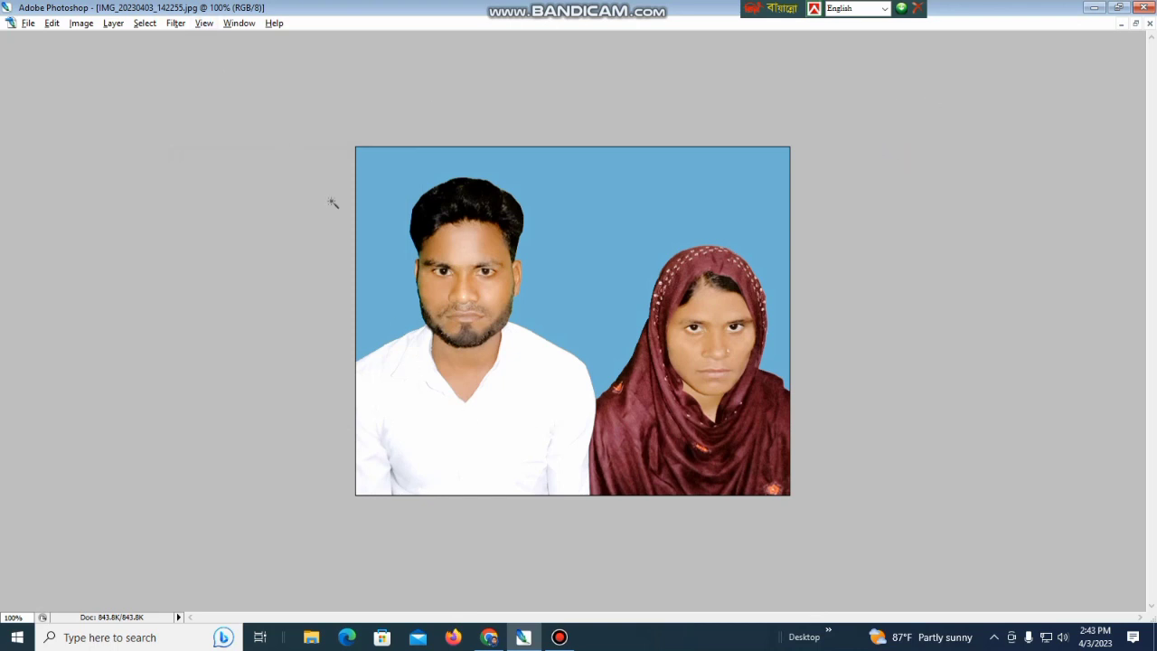
# Create a new A4 document of 210 x 297 mm and show both documents in floating windows.
pyautogui.press('Tab')
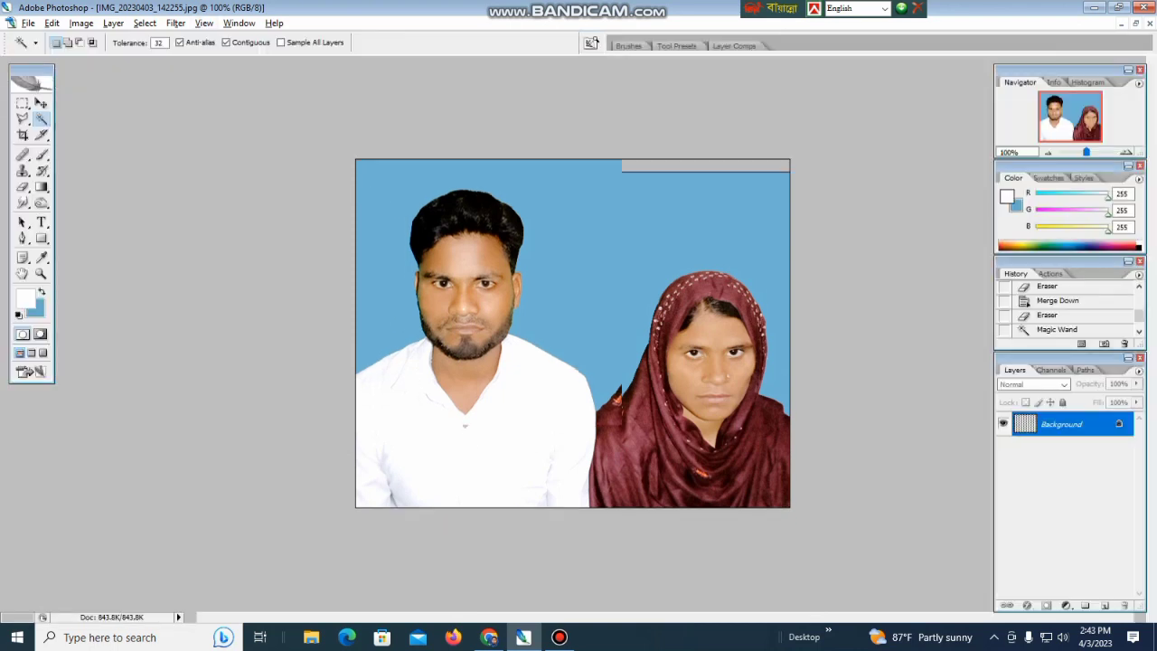
pyautogui.hotkey('ctrl', 'n')
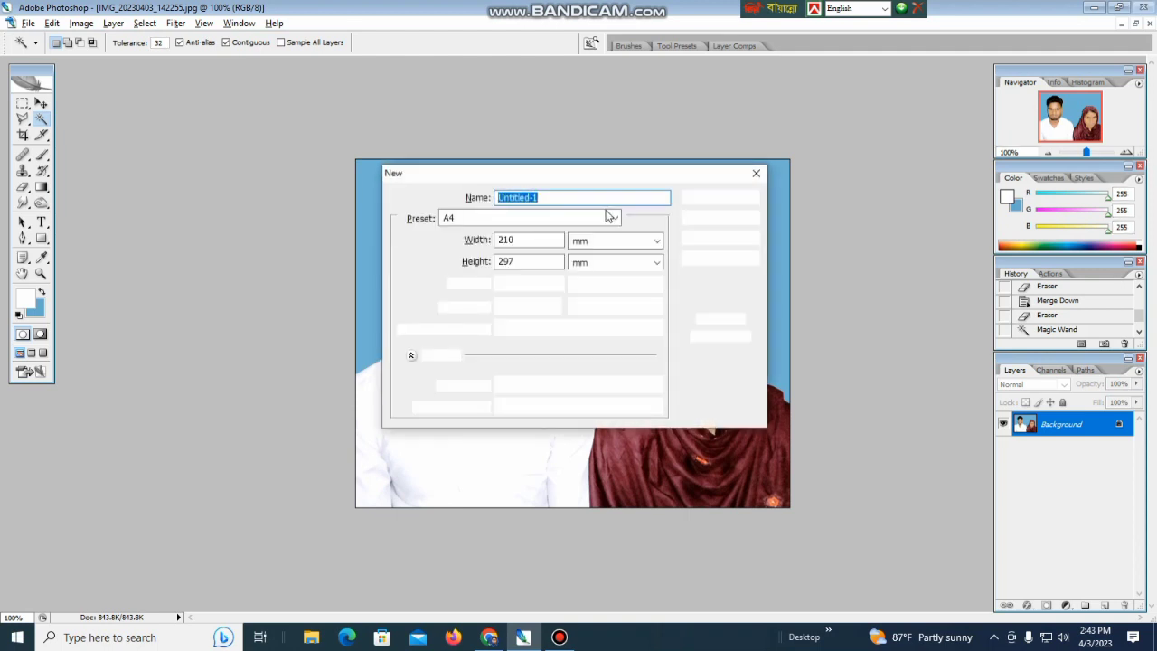
pyautogui.click(693, 201)
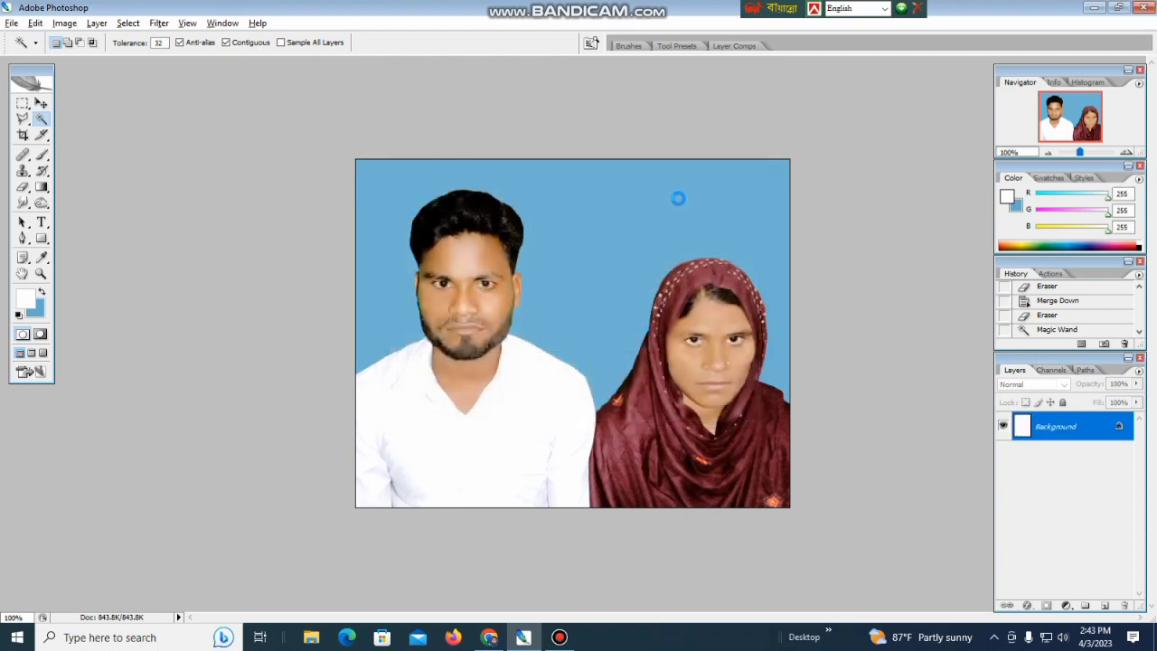
pyautogui.click(1135, 22)
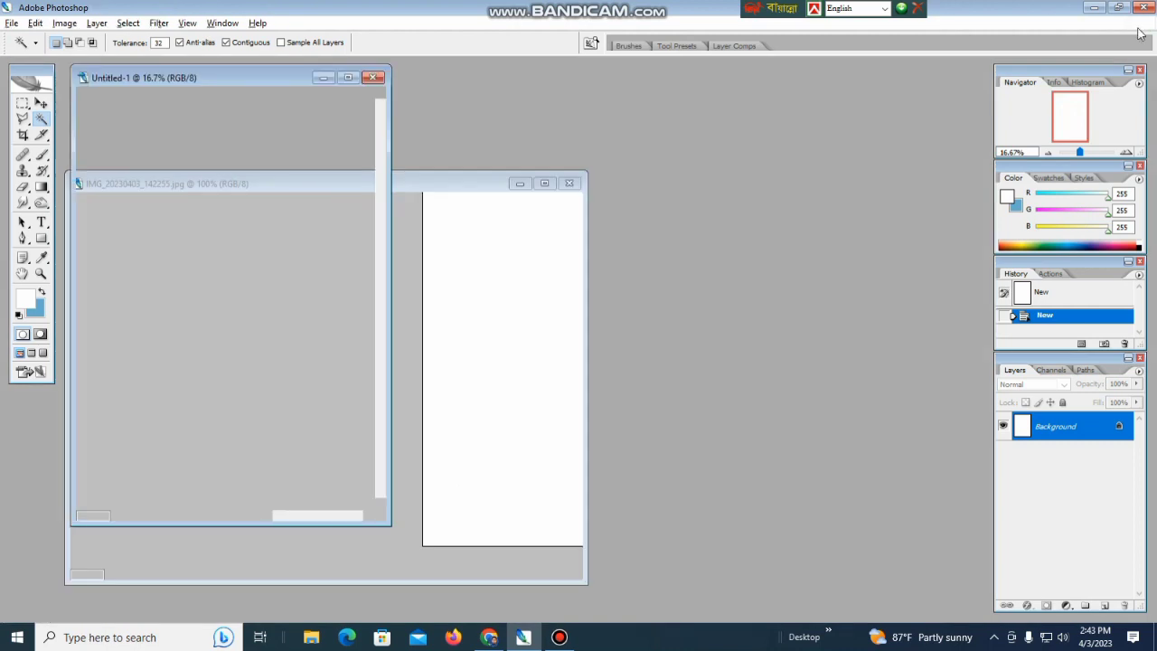
# Rotate the retouched photo's canvas 90° clockwise and copy the photo into the blank A4 document.
pyautogui.click(457, 182)
pyautogui.moveTo(436, 181); pyautogui.dragTo(727, 128)
pyautogui.click(61, 24)
pyautogui.moveTo(118, 161)
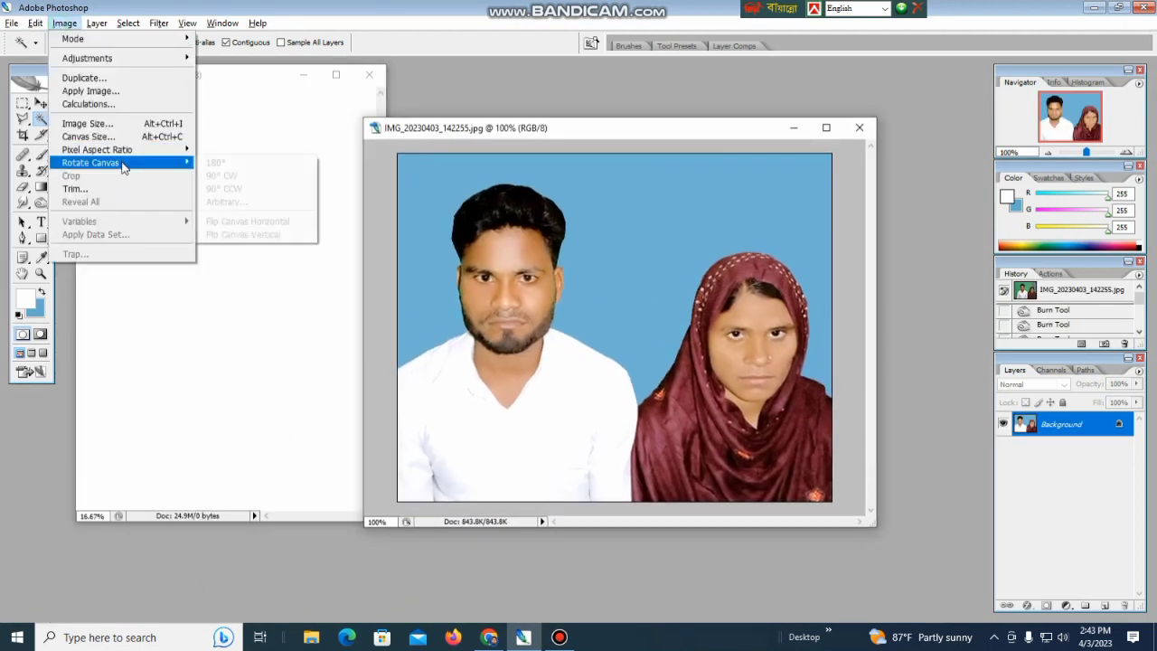
pyautogui.click(230, 176)
pyautogui.press('v')
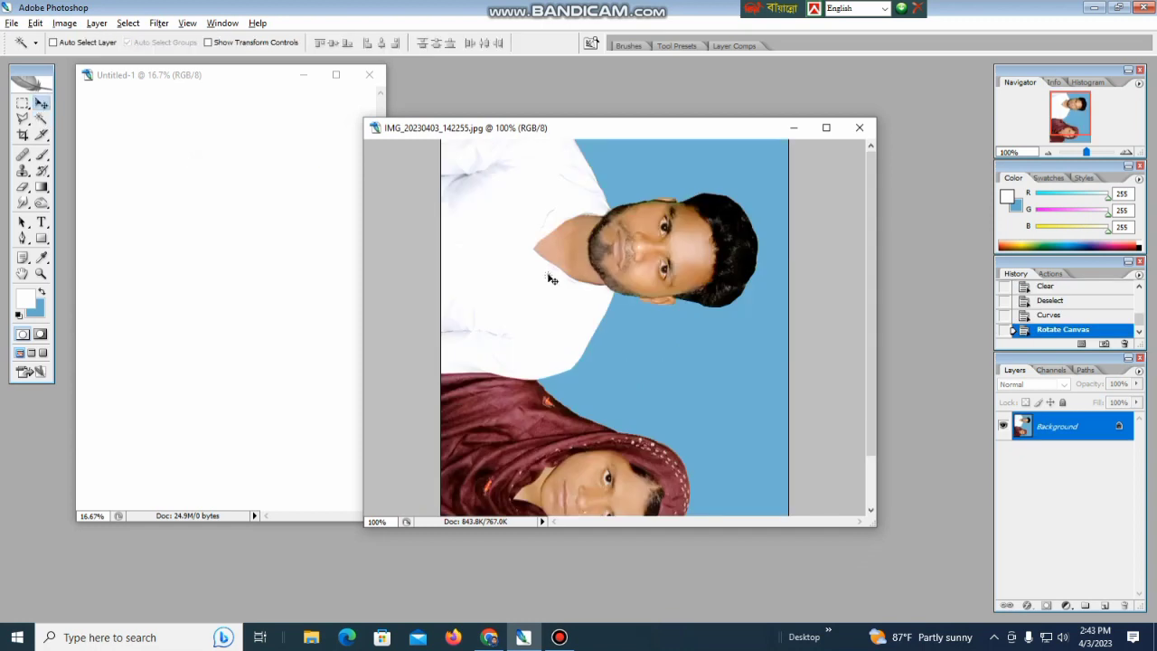
pyautogui.moveTo(548, 279); pyautogui.dragTo(217, 217)
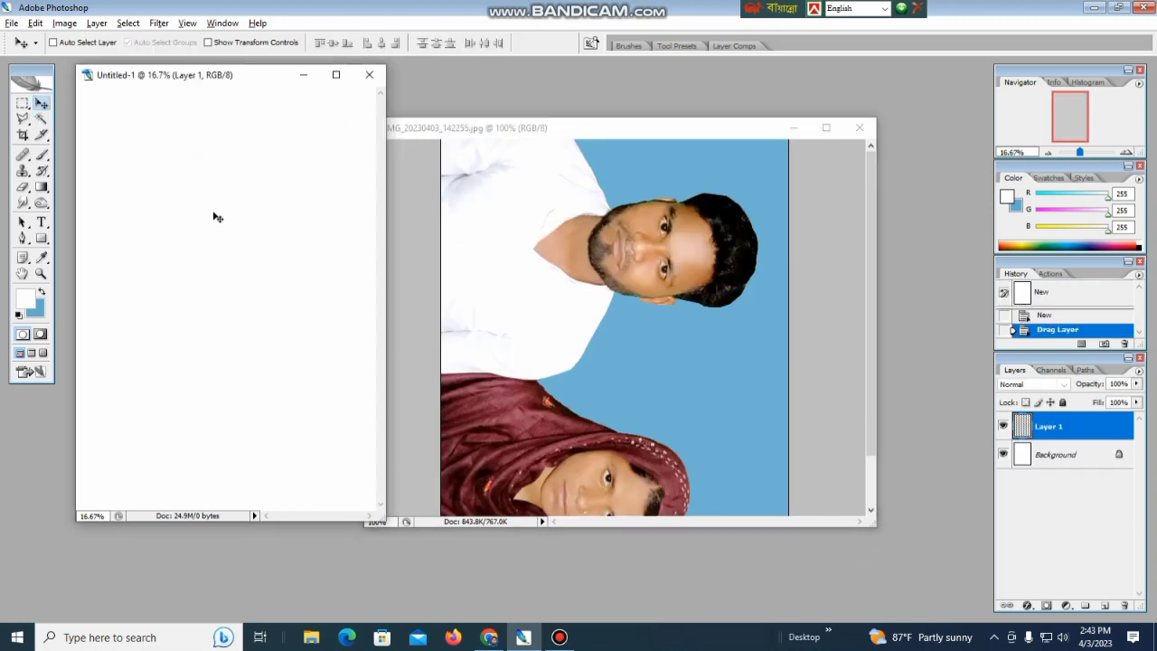
# Maximize the A4 document and move the photo to the upper-left corner of the page, leaving a small margin.
pyautogui.click(342, 80)
pyautogui.doubleClick(343, 78)
pyautogui.hotkey('ctrl', '+')
pyautogui.hotkey('ctrl', '+')
pyautogui.hotkey('ctrl', '+')
pyautogui.press('space')
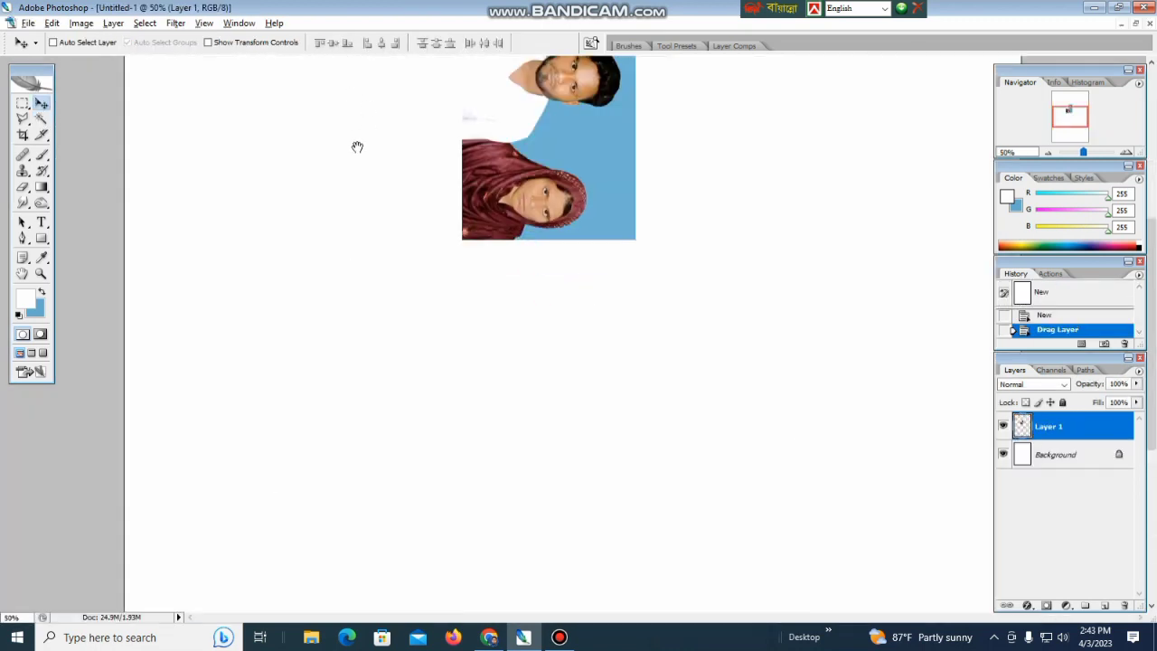
pyautogui.moveTo(317, 146); pyautogui.dragTo(421, 519)
pyautogui.moveTo(393, 325); pyautogui.dragTo(463, 453)
pyautogui.moveTo(537, 446); pyautogui.dragTo(210, 135)
pyautogui.press('Down')
pyautogui.press('Down')
pyautogui.press('Down')
pyautogui.press('Right')
pyautogui.press('Right')
pyautogui.press('Right')
pyautogui.press('Right')
pyautogui.press('Down')
pyautogui.press('Down')
pyautogui.press('Down')
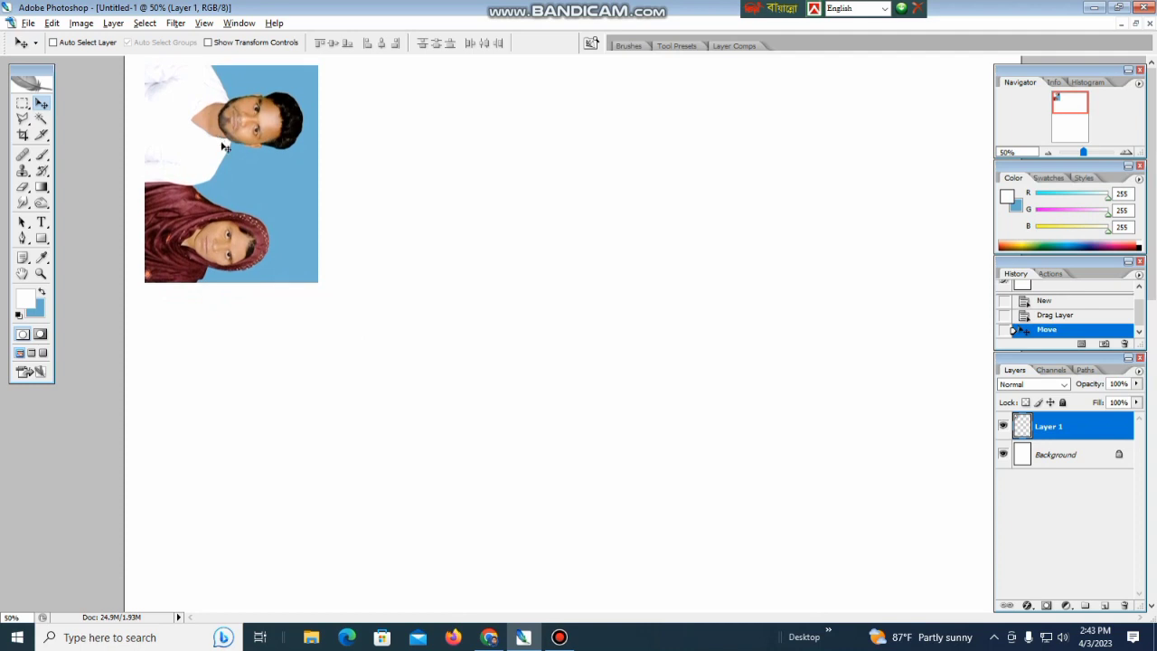
# Duplicate the photo to the right of the original, level with it and separated by a narrow gap.
pyautogui.moveTo(284, 164); pyautogui.dragTo(423, 155)
pyautogui.press('Down')
pyautogui.press('Right')
pyautogui.press('Right')
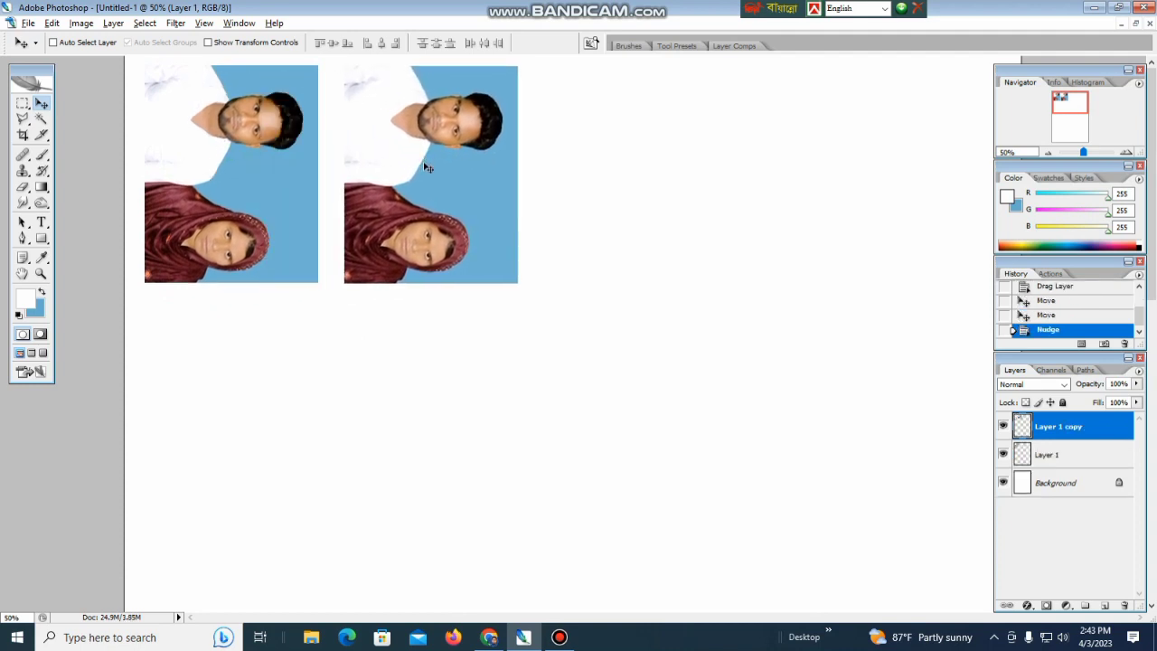
# Merge the two photo layers and duplicate the pair to the right to make a row of four photos.
pyautogui.hotkey('ctrl', 'e')
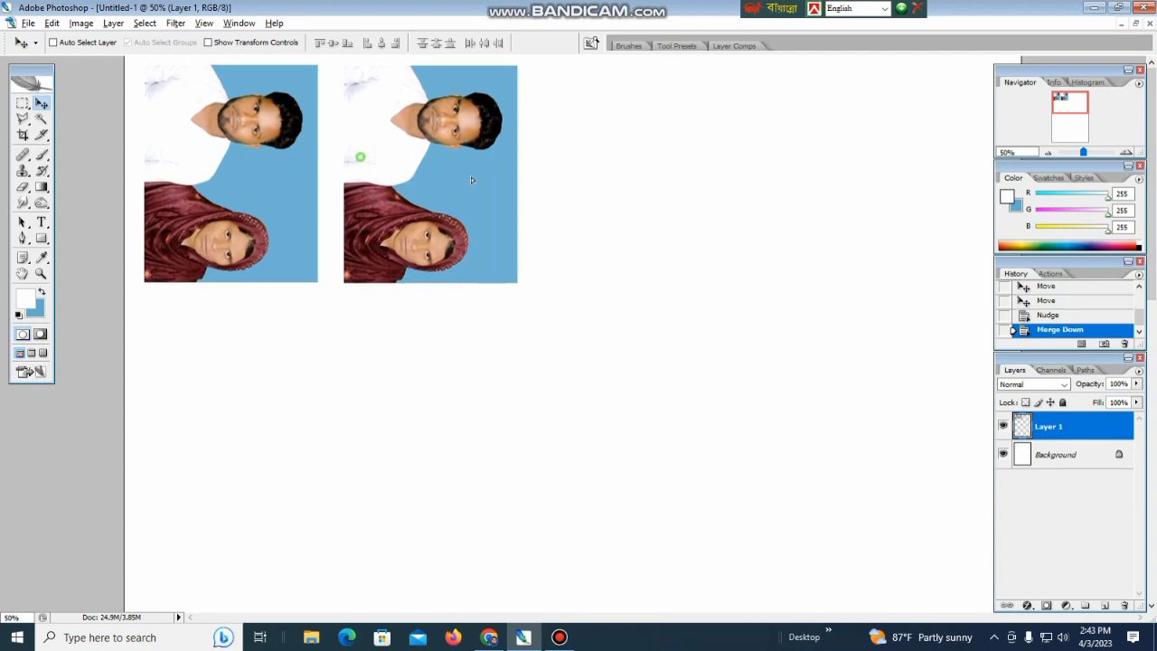
pyautogui.moveTo(366, 156); pyautogui.dragTo(757, 158)
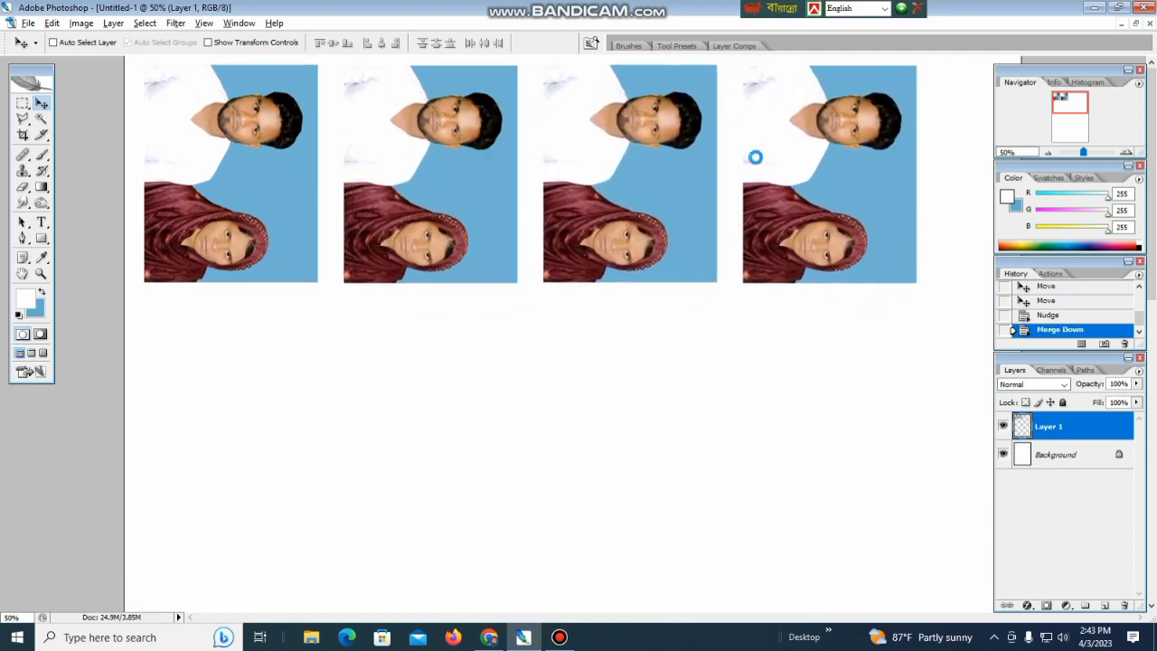
pyautogui.press('Right')
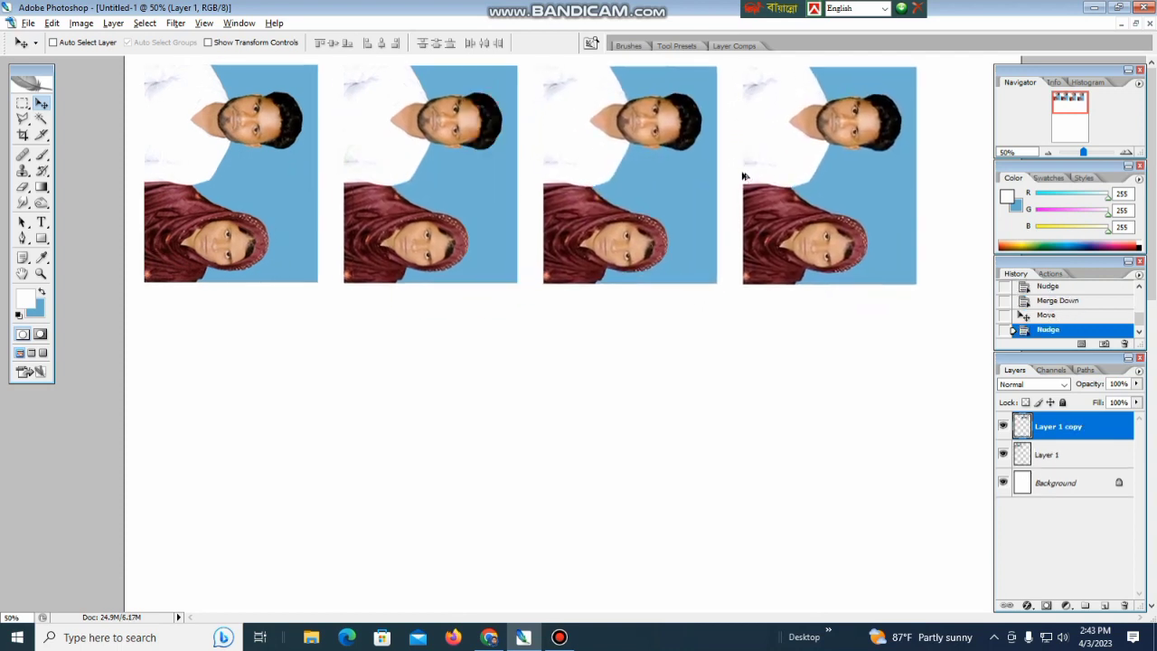
# Set up the page print with Center Image off and Top and Left positions at 0, proceeding despite possible clipping.
pyautogui.hotkey('ctrl', 'p')
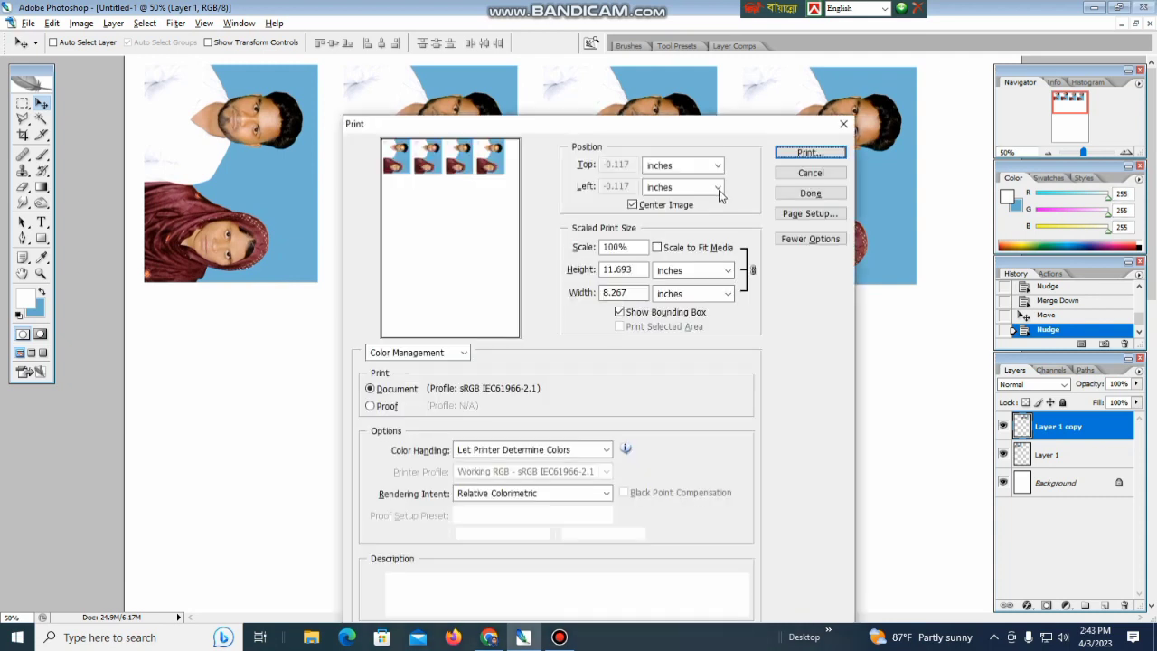
pyautogui.click(645, 207)
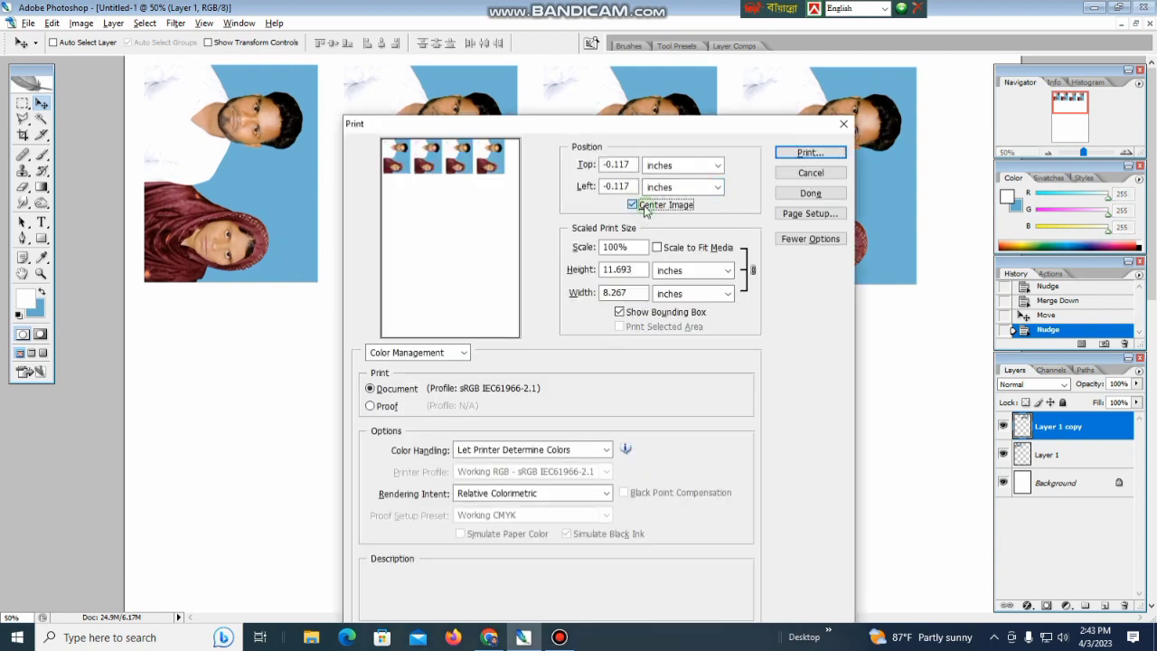
pyautogui.click(587, 186)
pyautogui.write('0')
pyautogui.click(587, 164)
pyautogui.write('0')
pyautogui.click(809, 152)
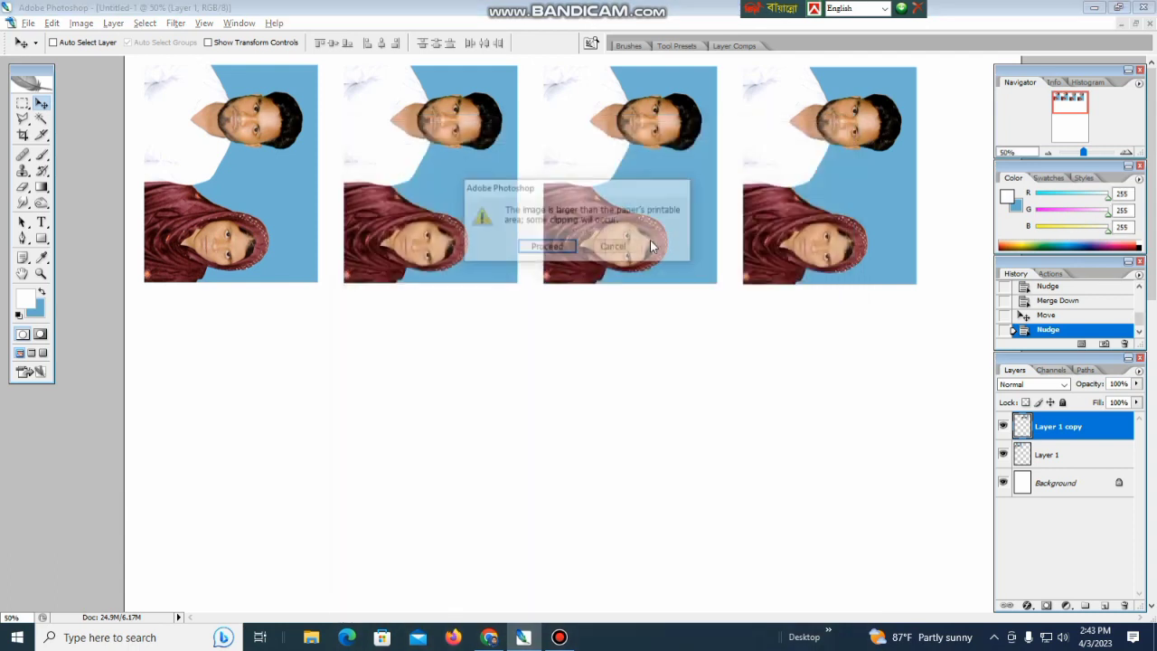
pyautogui.click(547, 248)
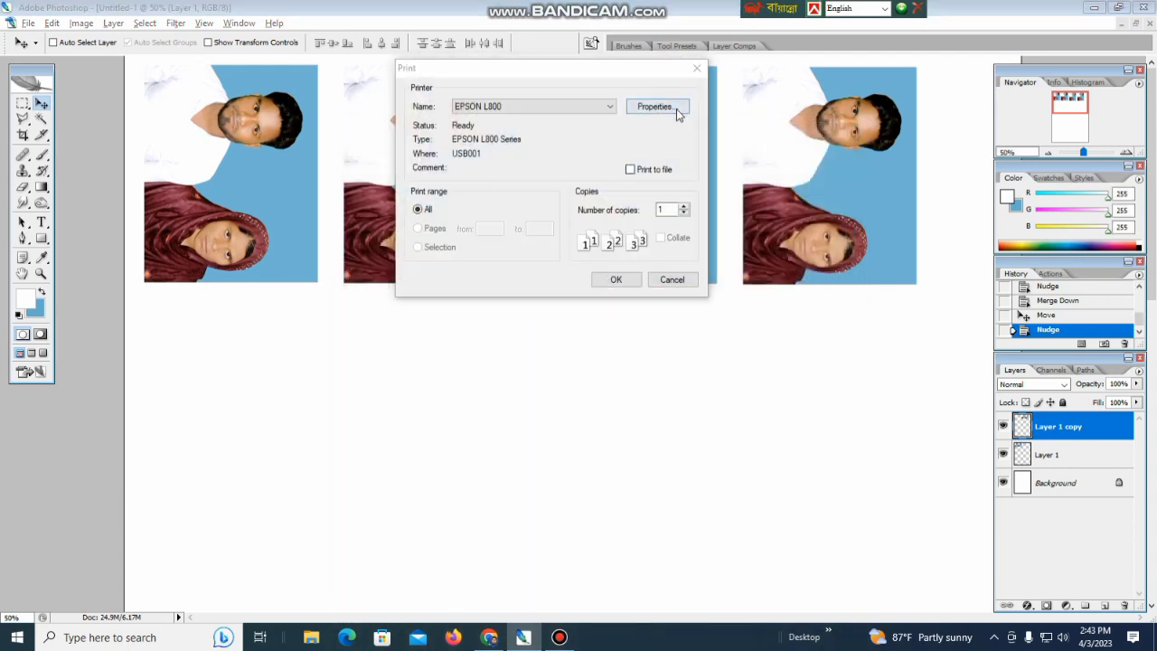
# Set the EPSON L800 to Best Photo quality, Epson Premium Glossy paper and PhotoEnhance, and print the page.
pyautogui.click(678, 110)
pyautogui.click(670, 181)
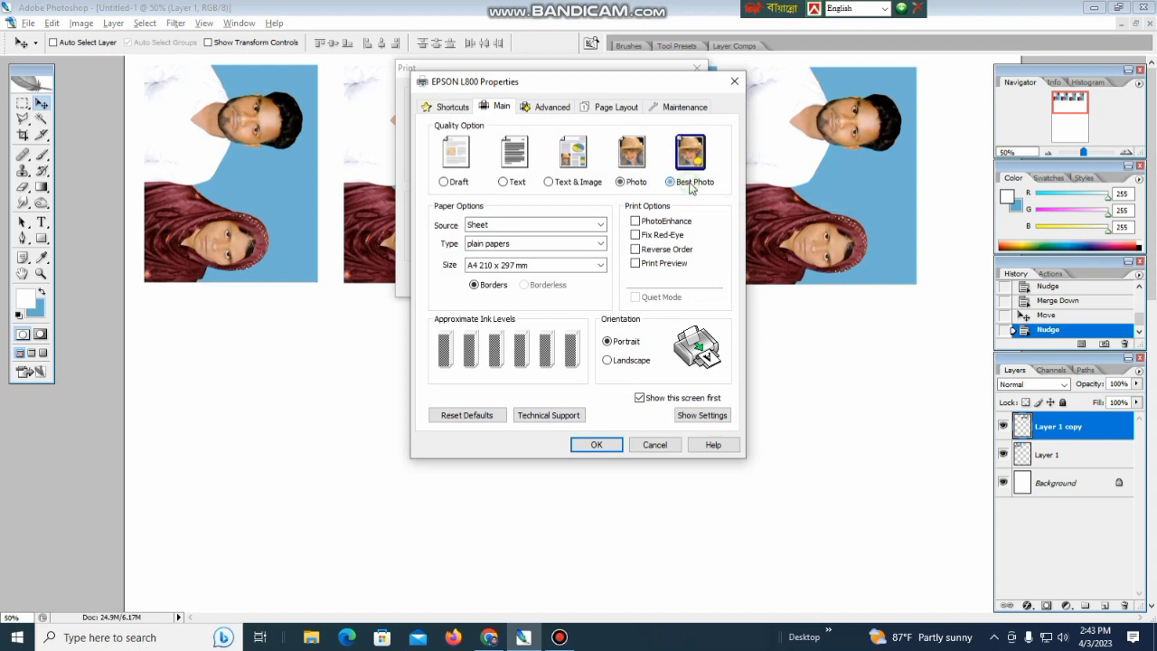
pyautogui.click(551, 252)
pyautogui.click(543, 286)
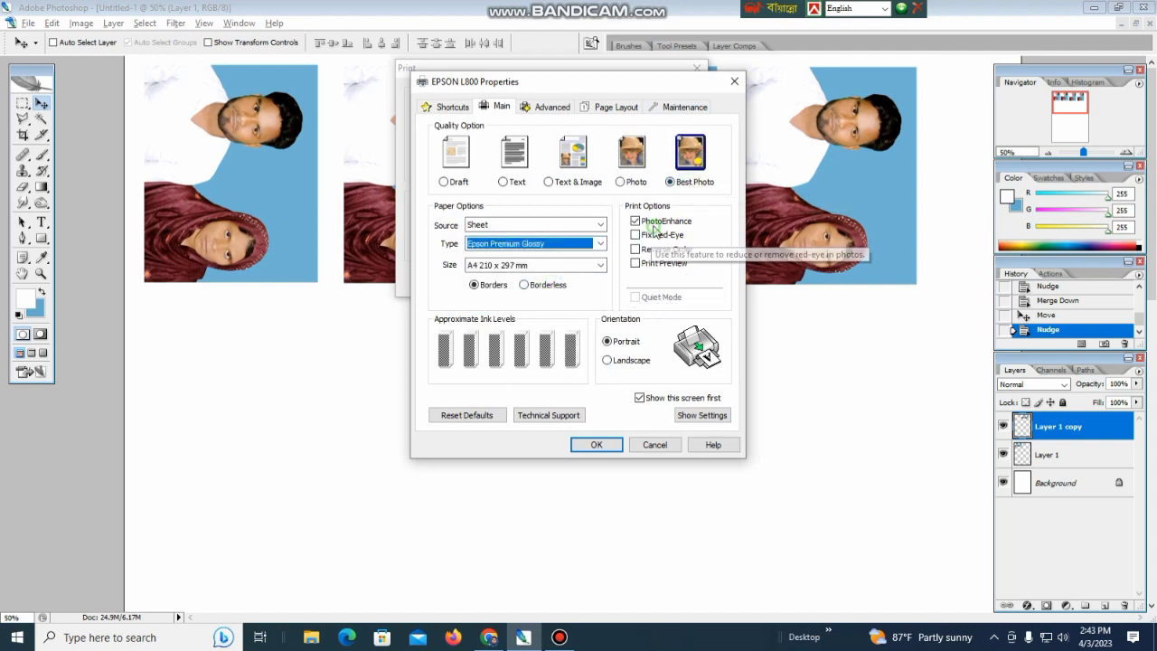
pyautogui.click(653, 225)
pyautogui.press('Return')
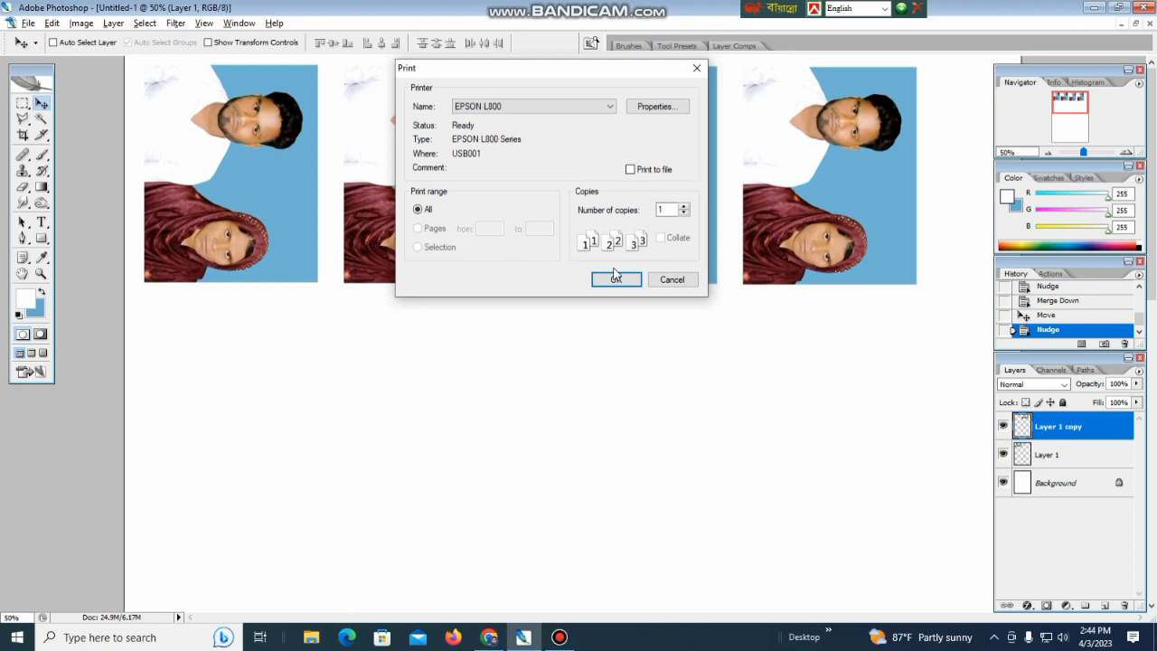
pyautogui.click(615, 273)
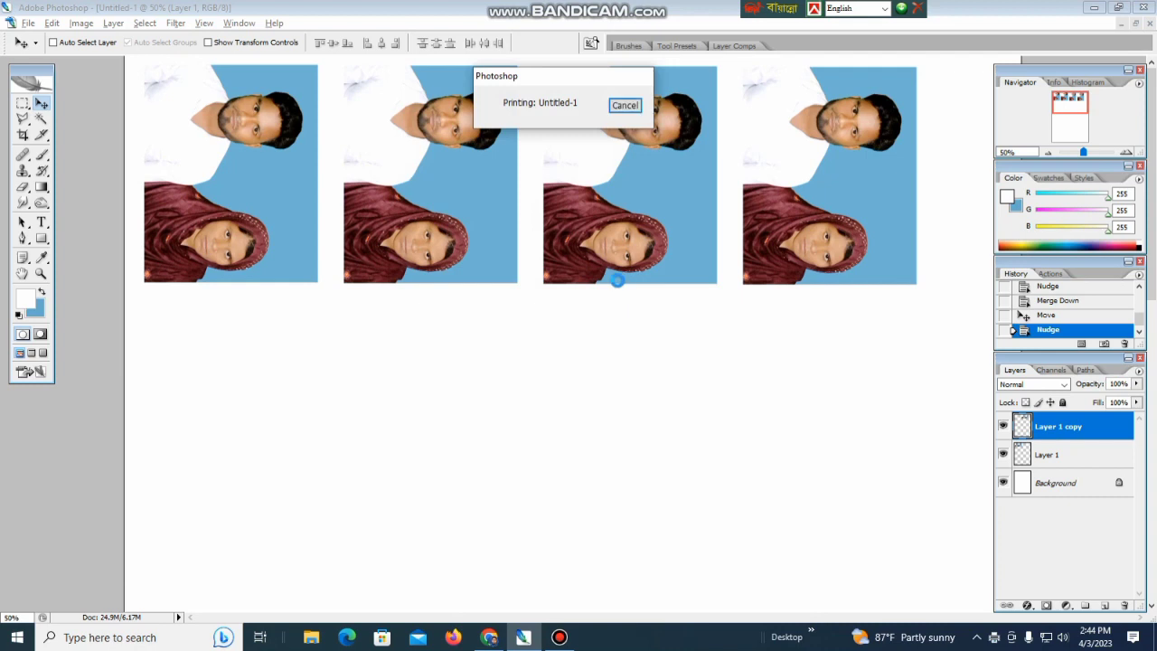